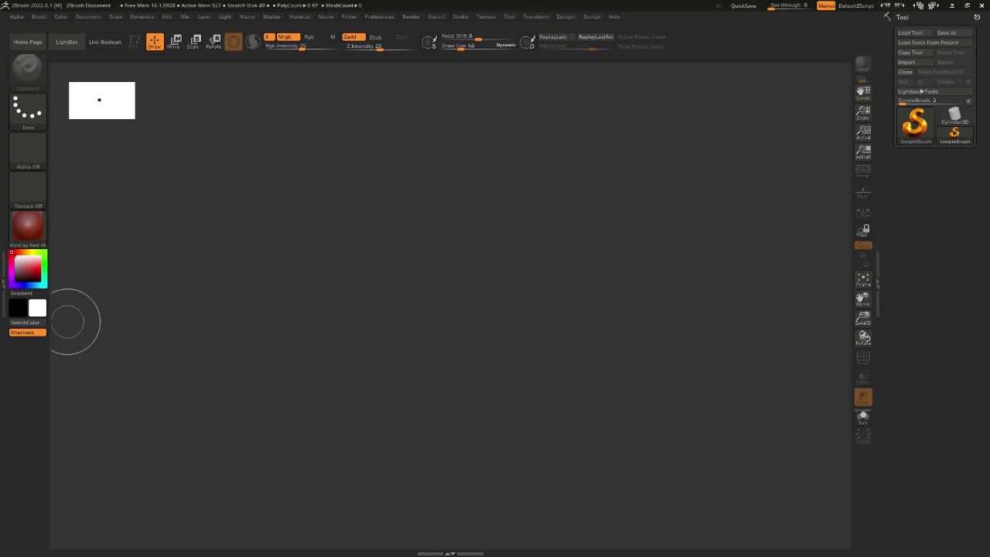
Open the Torso02.ZPR project
left_click(187, 18)
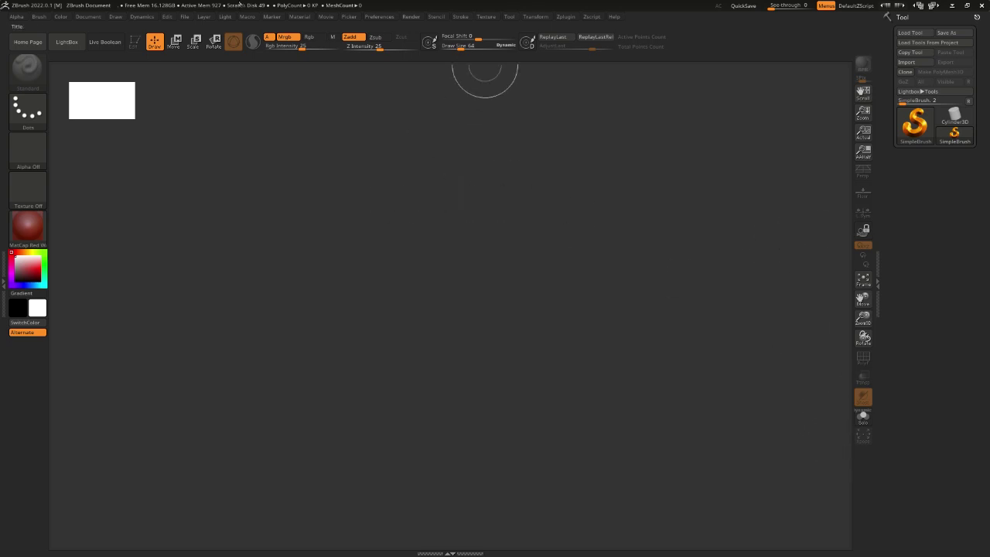
mouse_move(232, 16)
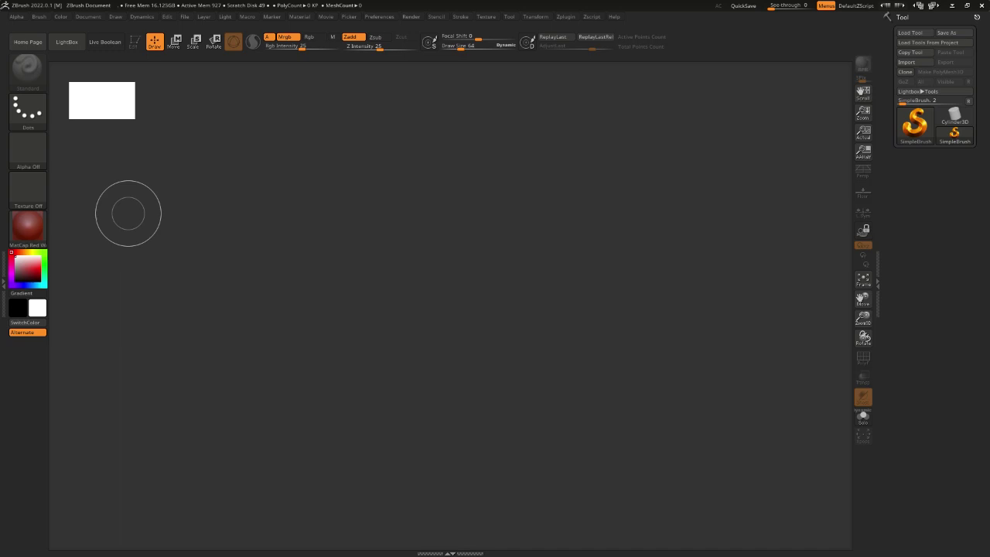
key("ctrl+o")
left_click(540, 323)
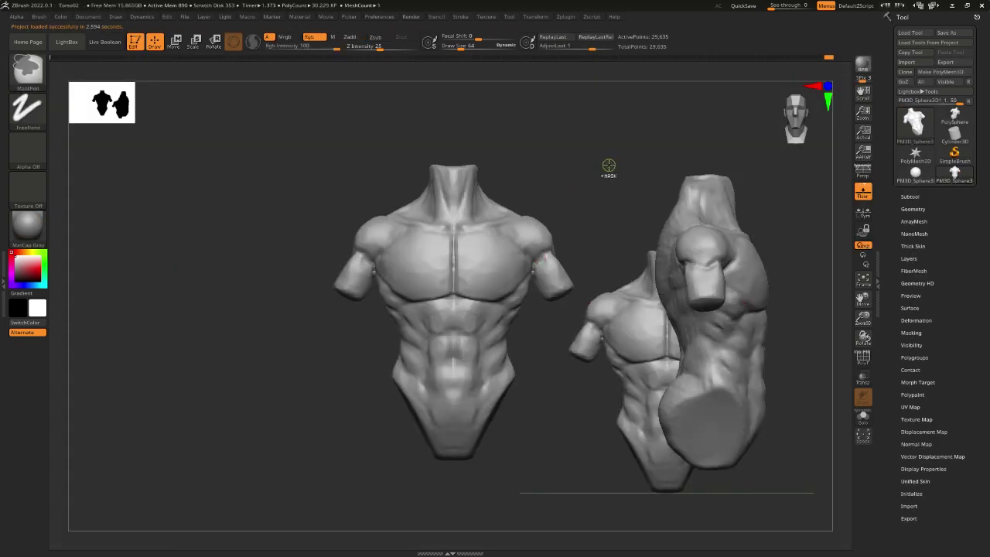
Clear the leftover model copies from the canvas, keeping one centred torso in front view
key("ctrl+n")
left_click_drag(666, 191, 487, 180, "alt")
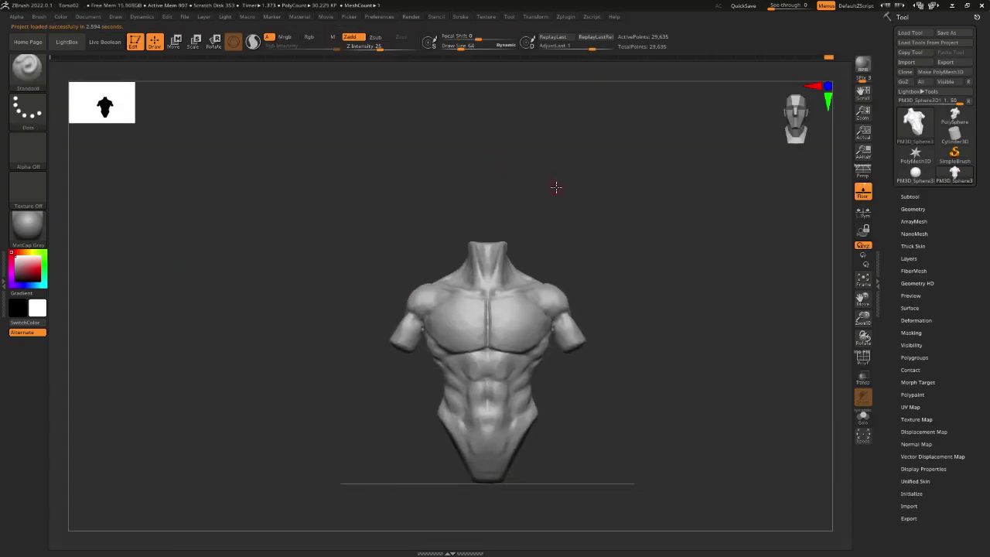
left_click_drag(556, 186, 483, 139, "alt")
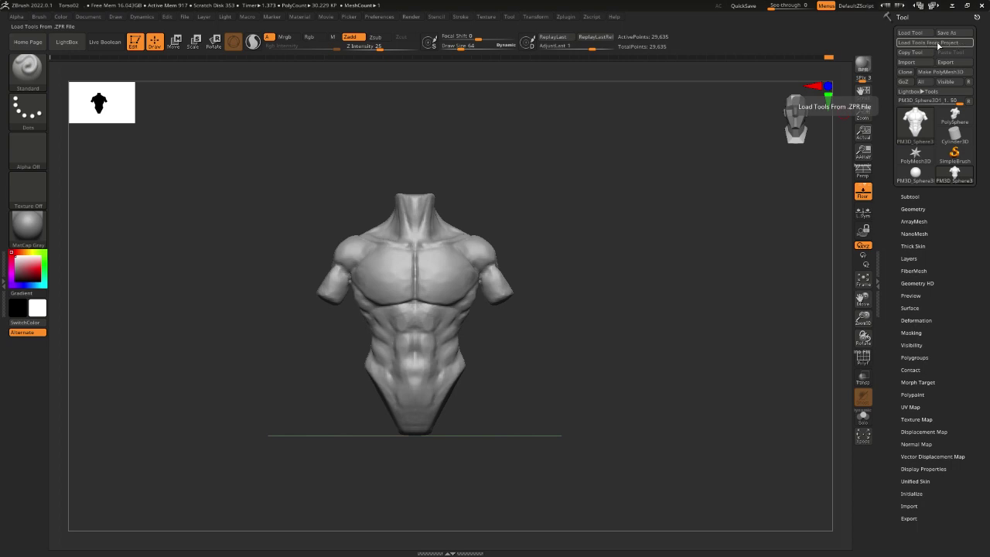
Load the tools from the Head02.ZPR project into the current session
left_click(916, 41)
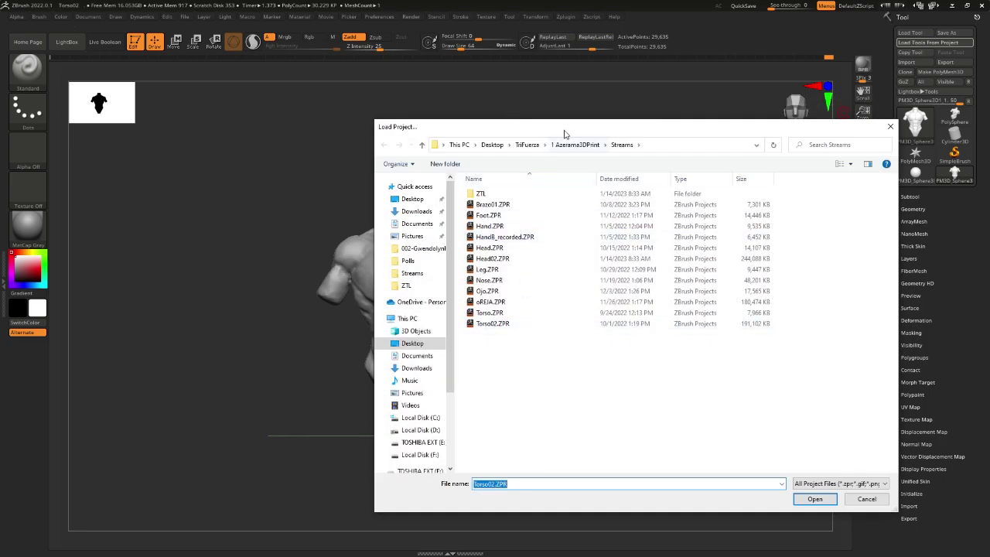
left_click_drag(562, 129, 477, 121)
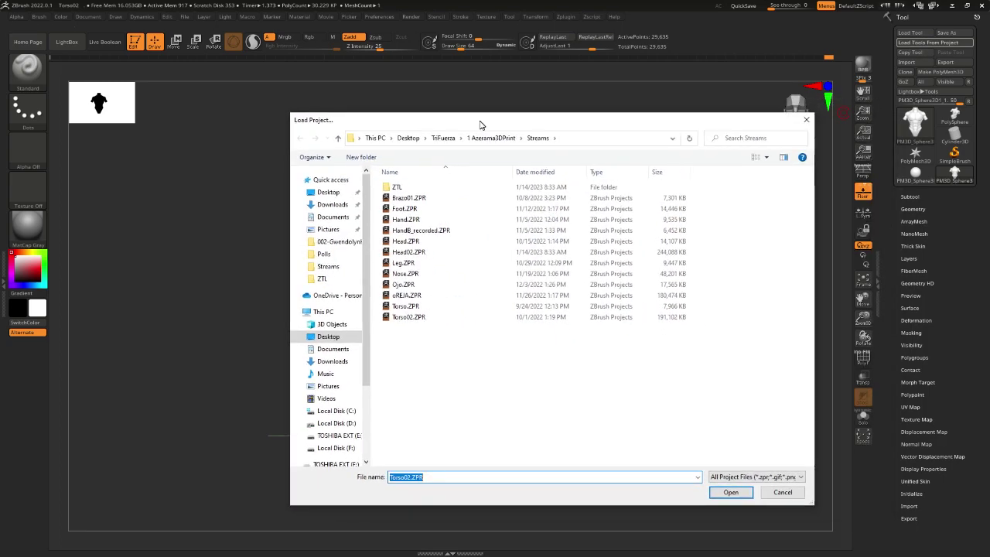
left_click(410, 250)
left_click(713, 490)
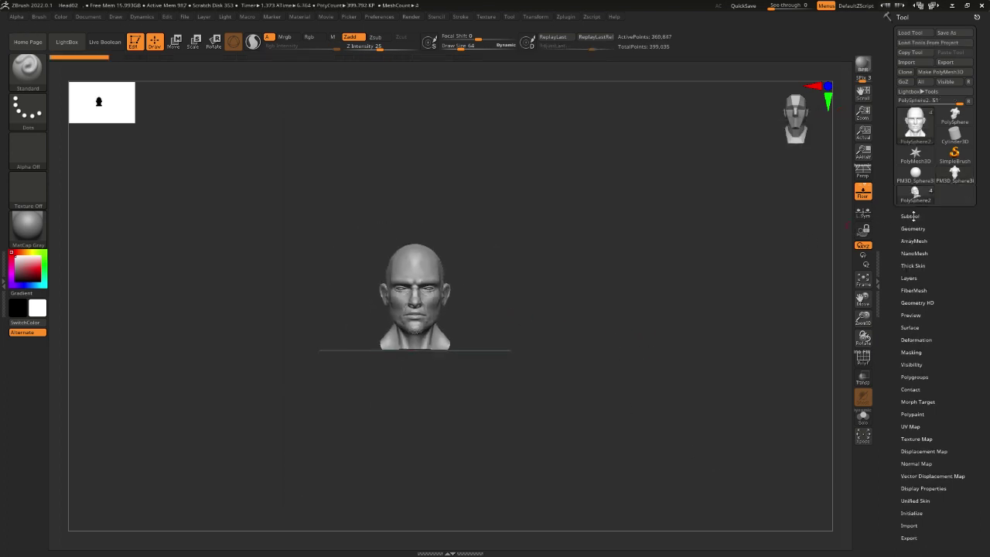
Expand the subtool list and compare the subtools of the torso and head tools, ending on the head
left_click(910, 216)
left_click_drag(889, 117, 890, 207)
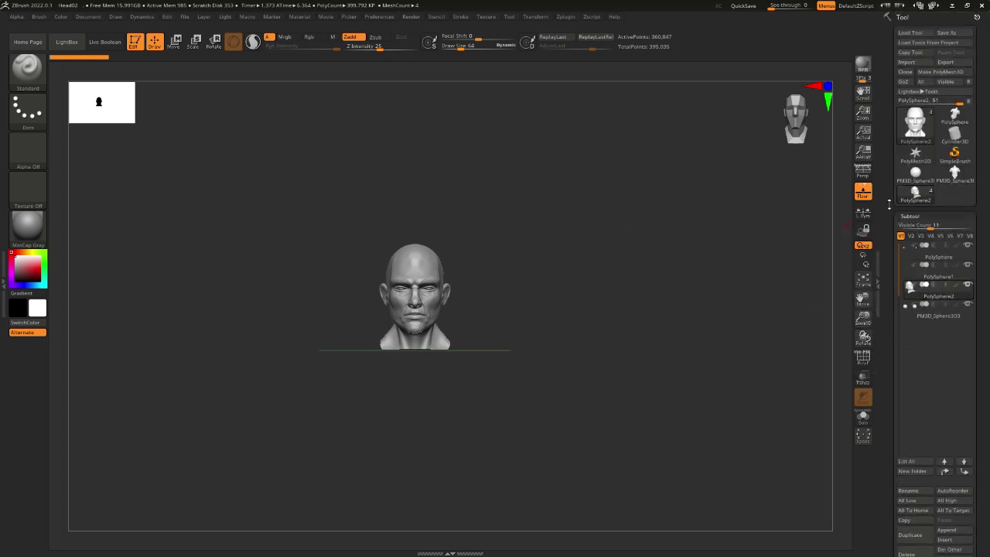
left_click(952, 176)
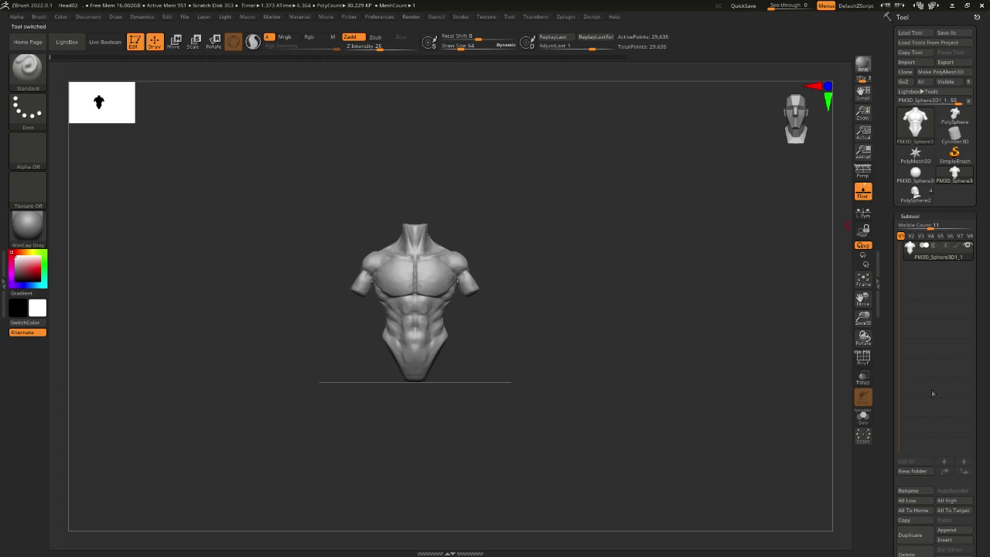
left_click(915, 192)
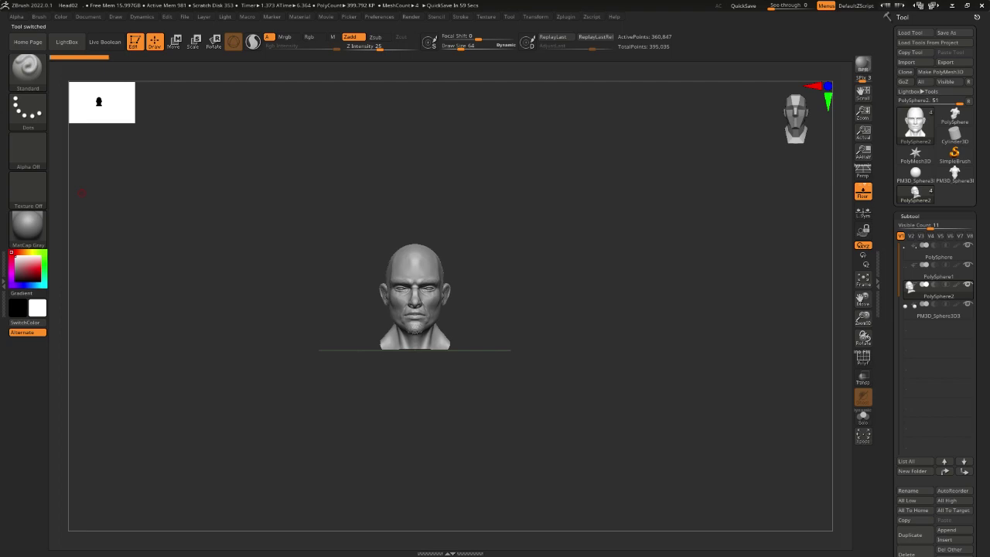
Review the body-part LiveExercise ZTL files in the local ZTL folder and in the StreamExcersices folder on Google Drive
left_click_drag(0, 93, 395, 109)
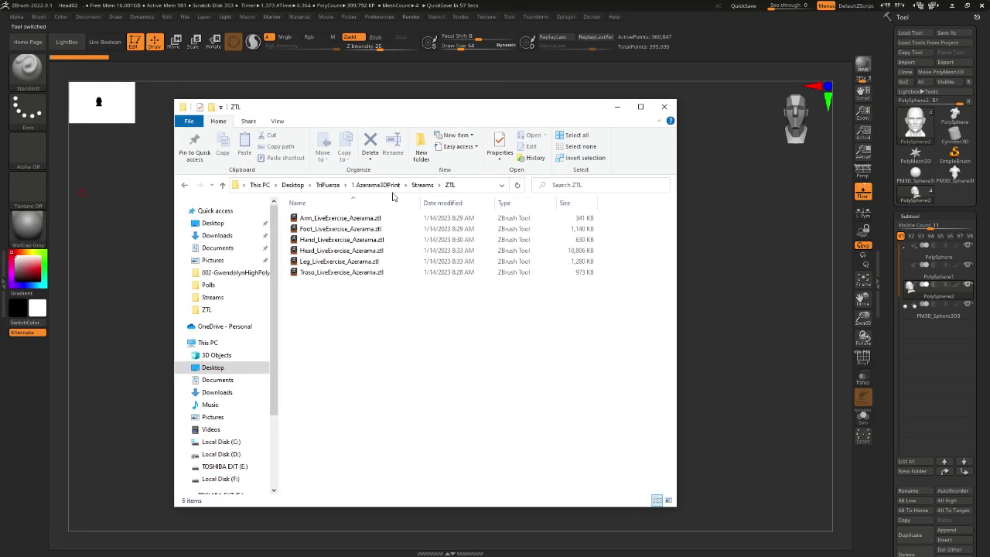
left_click_drag(449, 336, 300, 213)
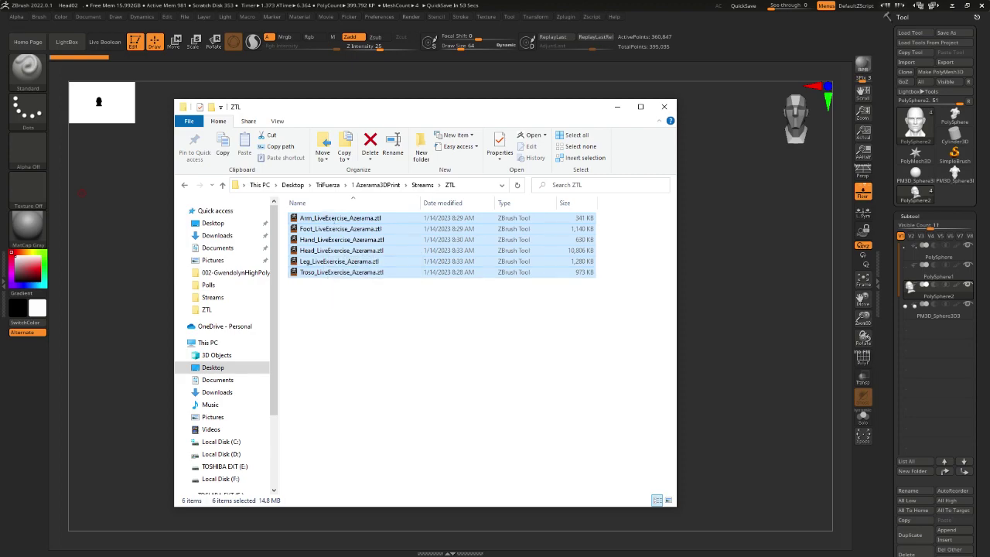
key("alt+Tab")
left_click(224, 9)
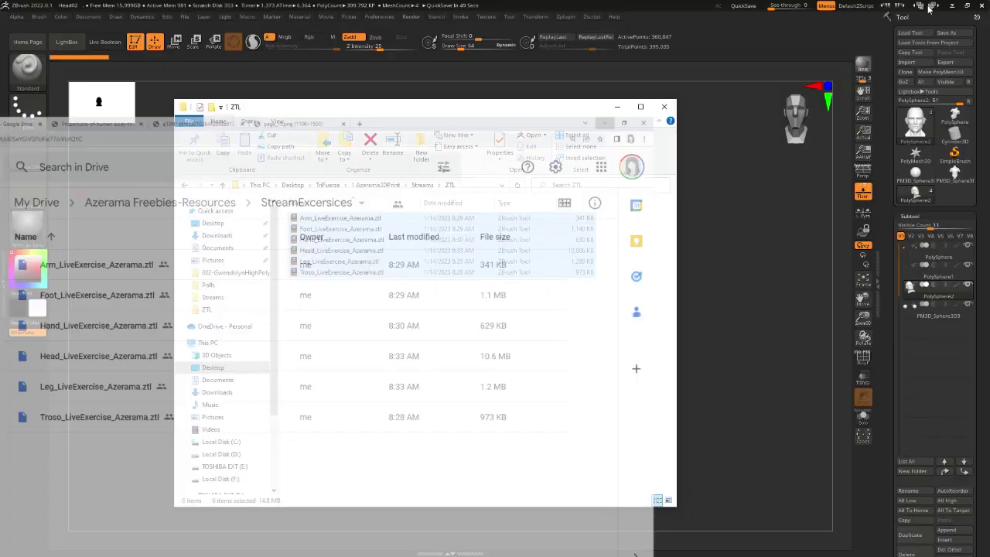
left_click(930, 8)
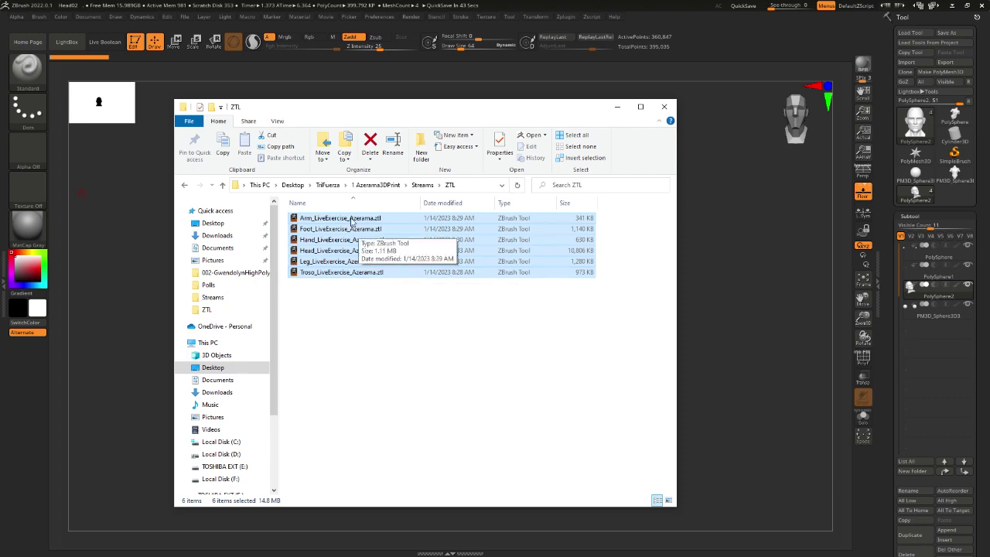
left_click_drag(466, 115, 0, 76)
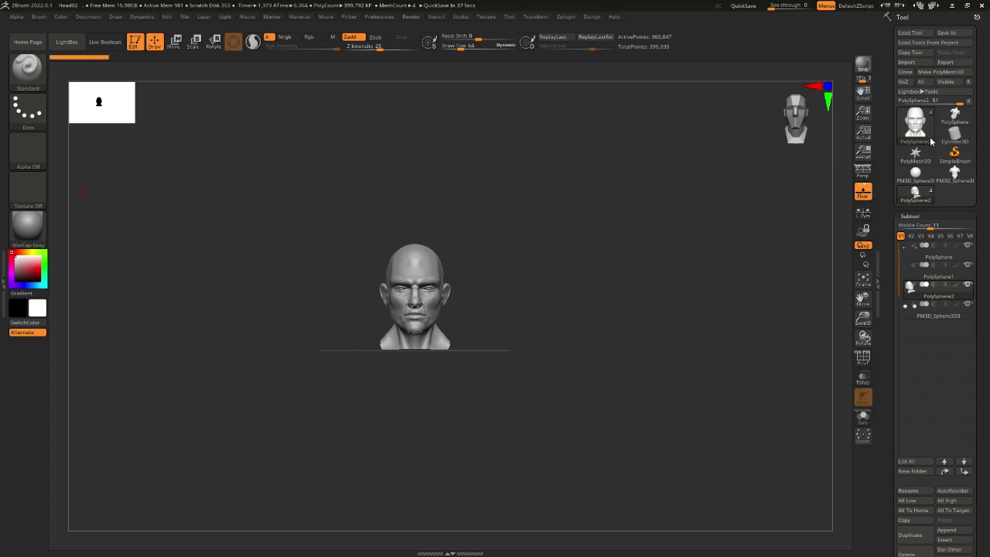
left_click(955, 174)
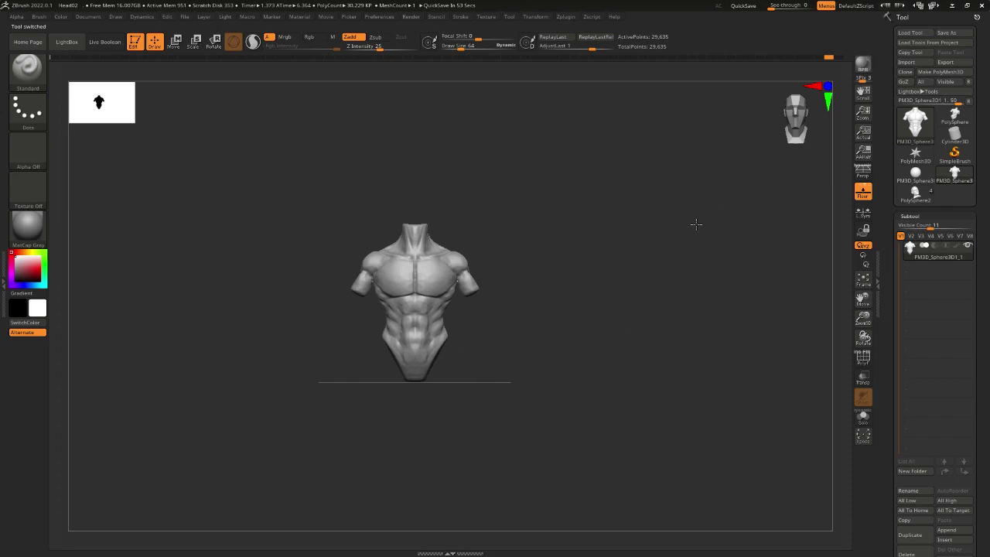
left_click(943, 36)
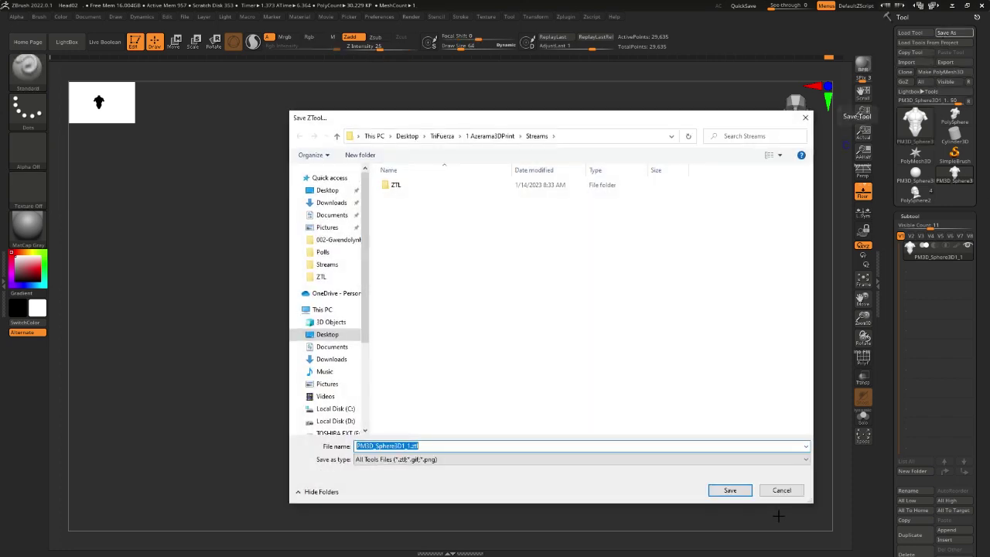
left_click(775, 485)
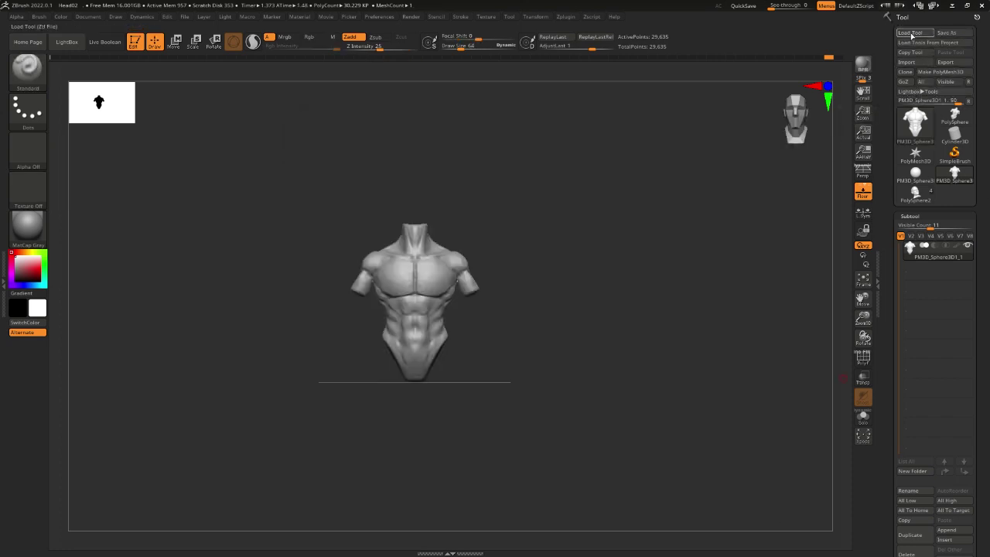
Load the arm, foot, hand, head, leg and torso LiveExercise ZTL tools from the ZTL folder all at once
left_click(909, 33)
double_click(412, 192)
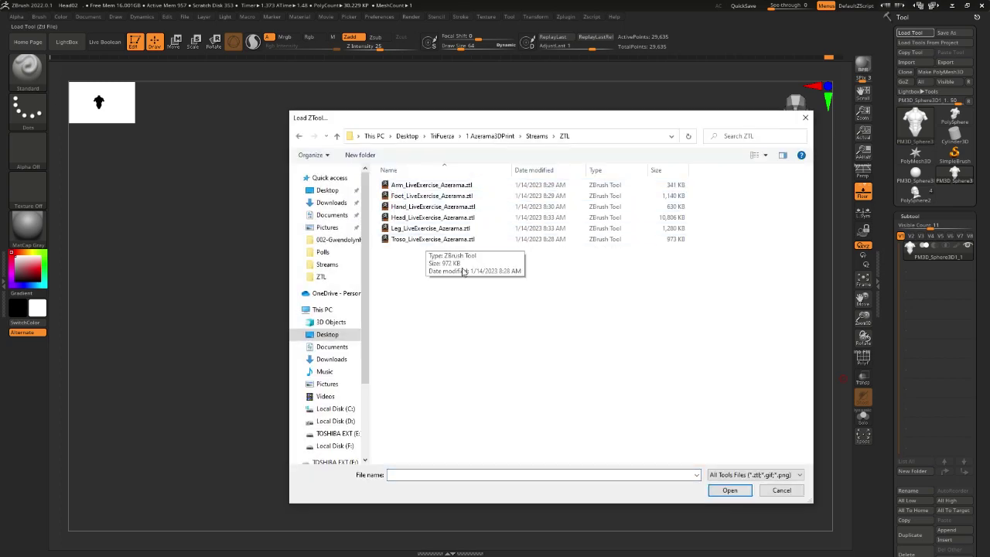
left_click_drag(503, 288, 402, 184)
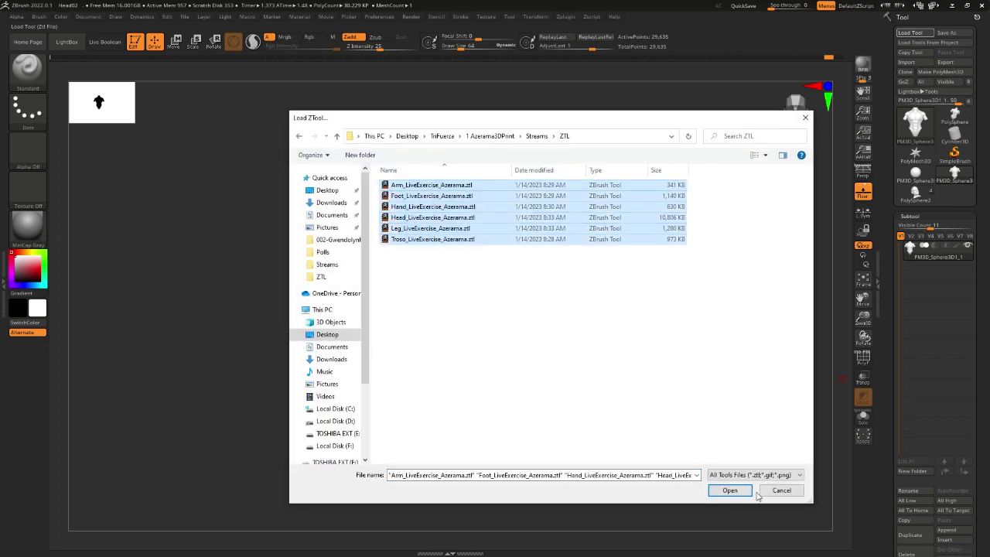
left_click(733, 491)
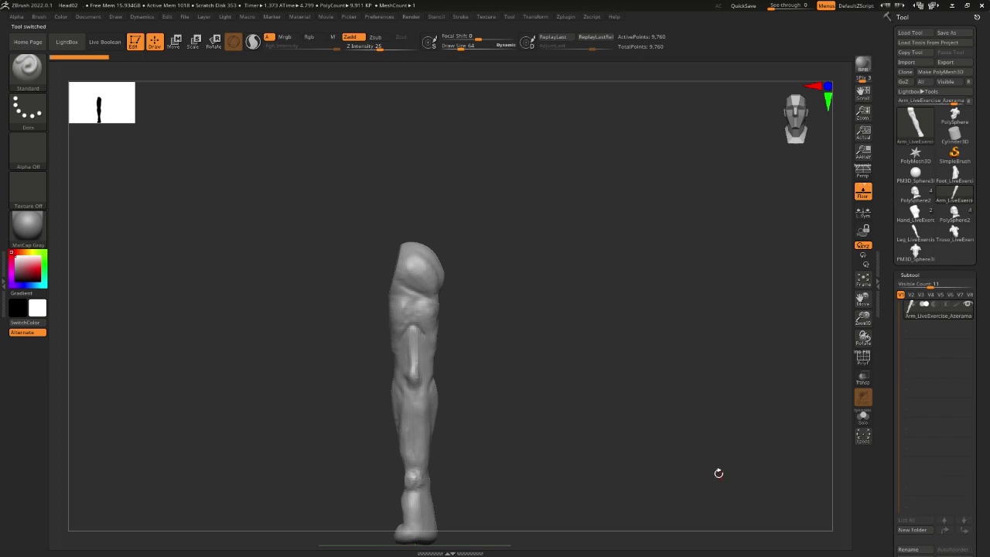
left_click_drag(675, 420, 724, 256)
left_click(947, 33)
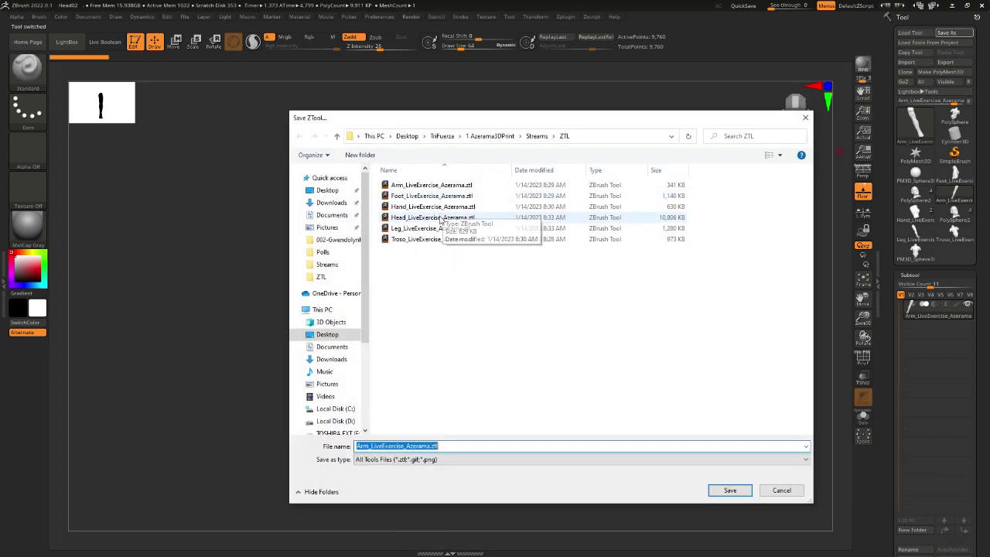
left_click(666, 370)
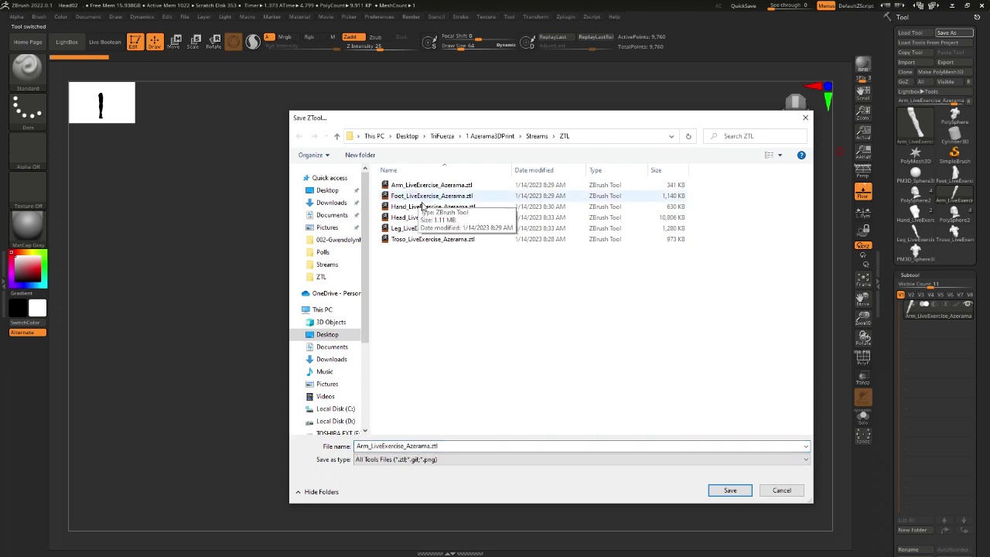
left_click(780, 492)
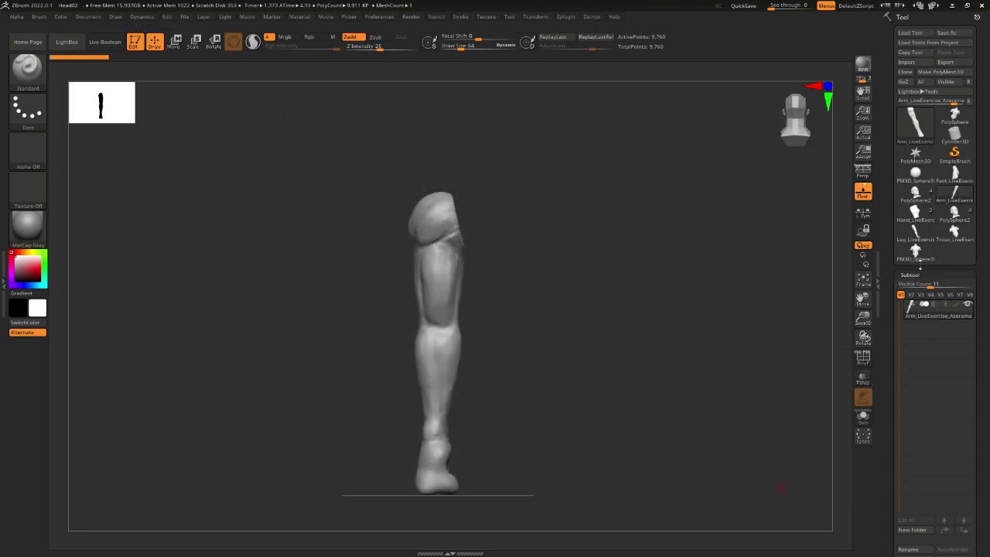
Make the full torso tool PM3D_Sphere3D1_1 active and face it to the front
left_click(943, 201)
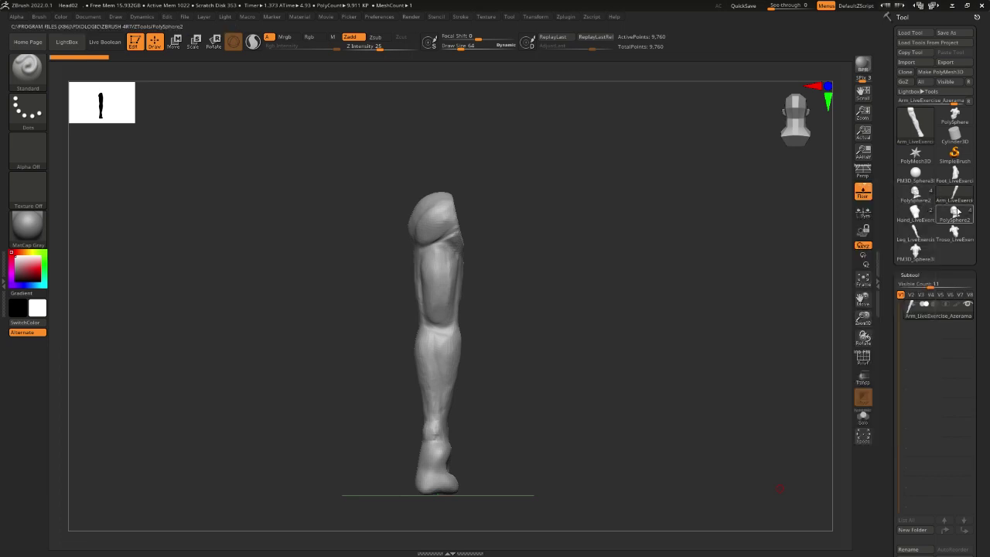
left_click(944, 244)
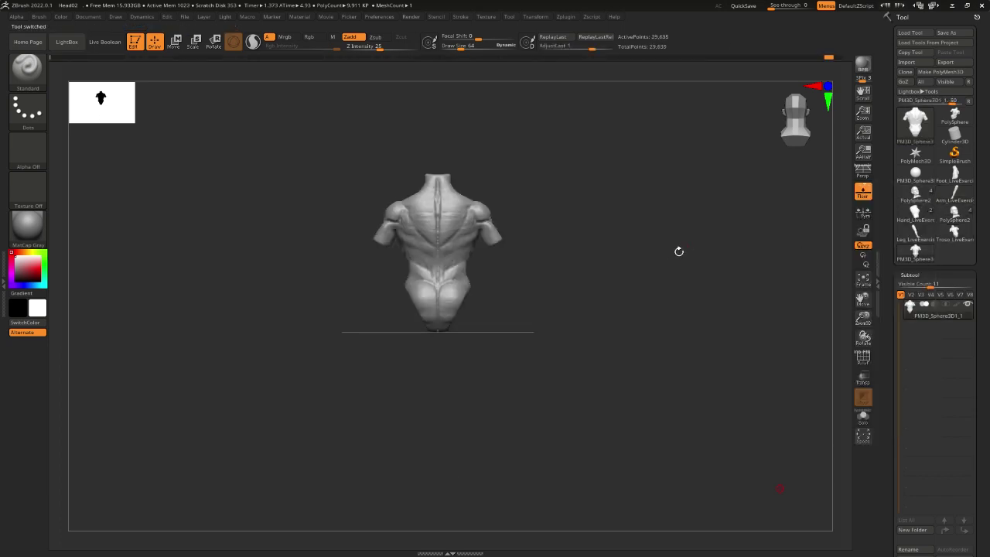
left_click_drag(678, 250, 575, 277)
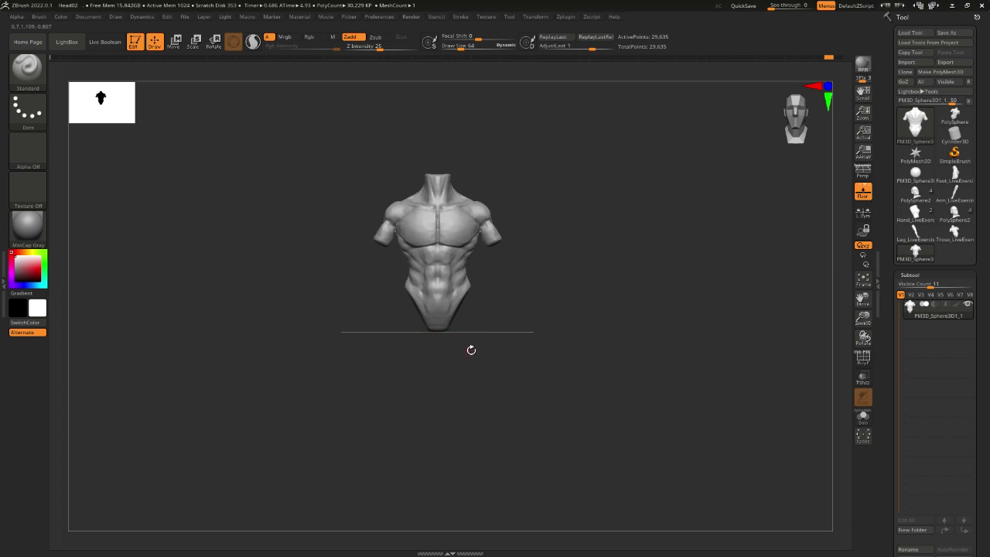
left_click_drag(471, 349, 667, 387)
left_click_drag(574, 384, 638, 406, "alt")
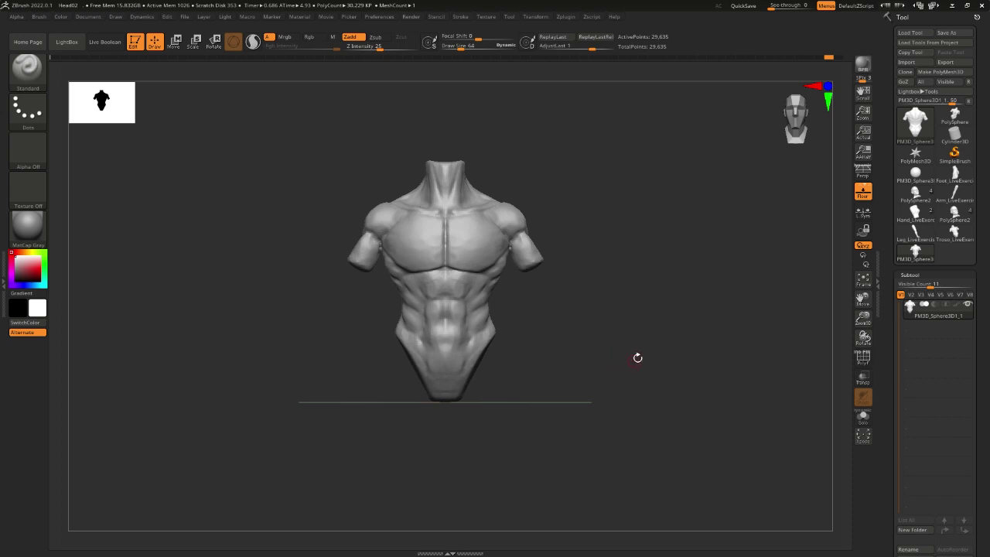
left_click_drag(621, 326, 717, 333)
Look through the available plugins and the SubTool Master options
left_click(565, 17)
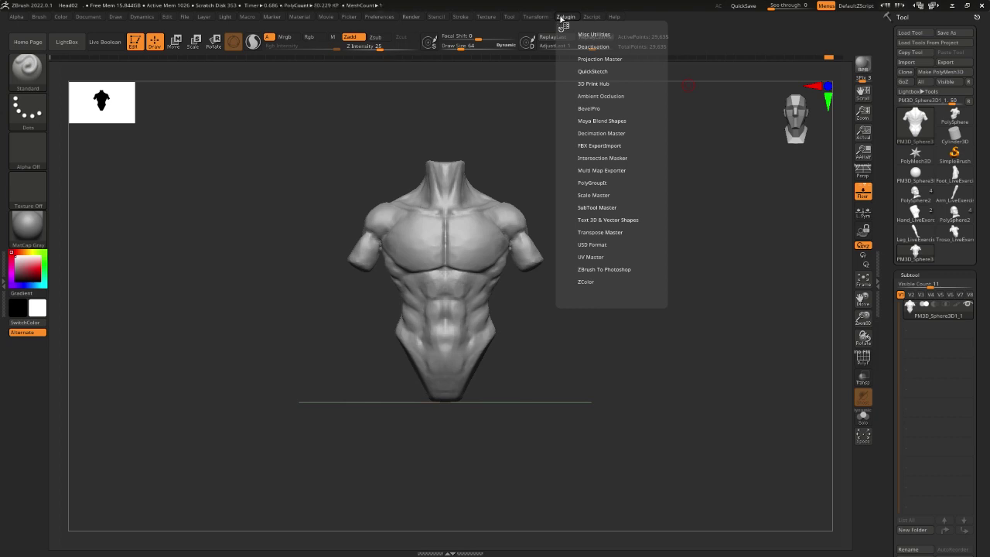
left_click(592, 208)
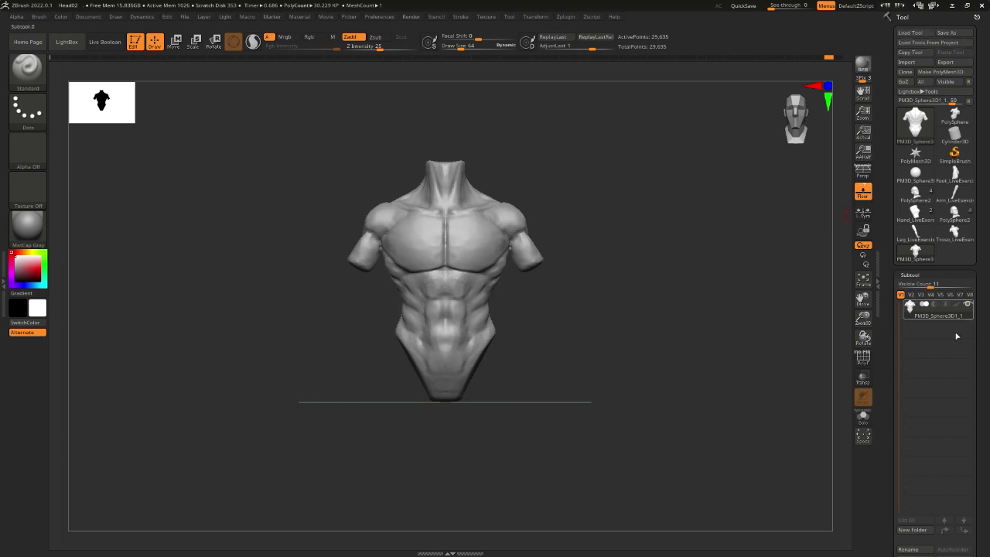
left_click_drag(646, 231, 723, 210)
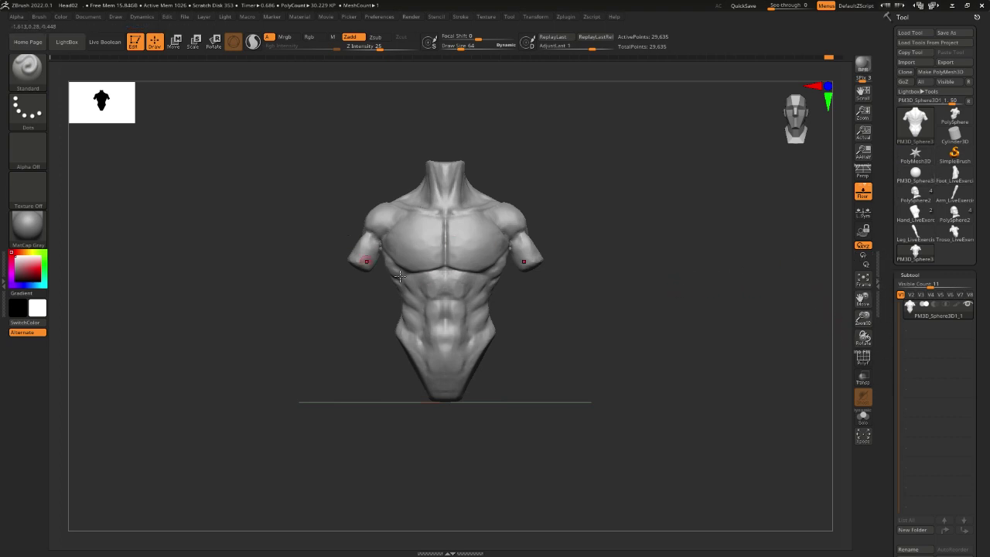
Append the multi-part head tool PolySphere2 as a subtool of the torso
scroll(884, 415, "down", 3)
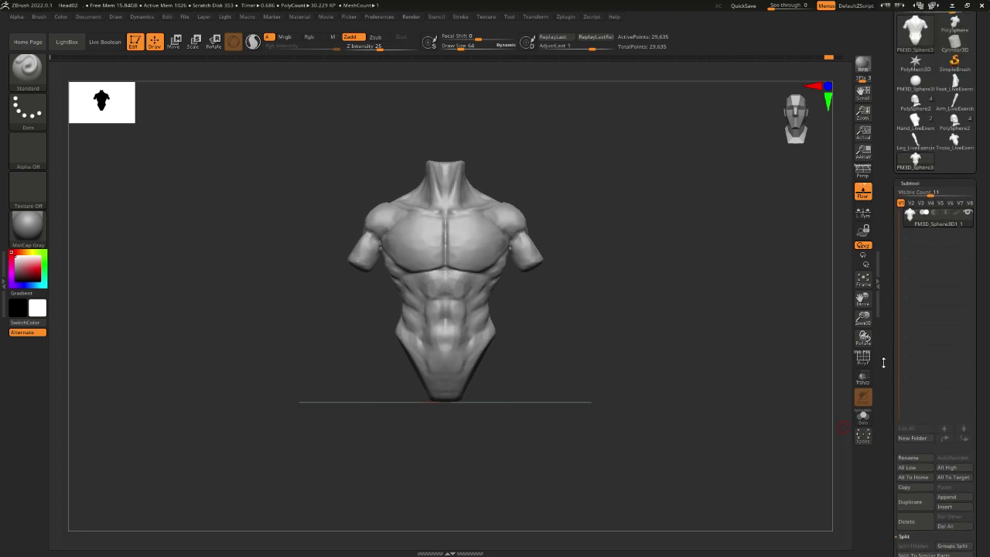
right_click_drag(689, 332, 623, 343, "ctrl")
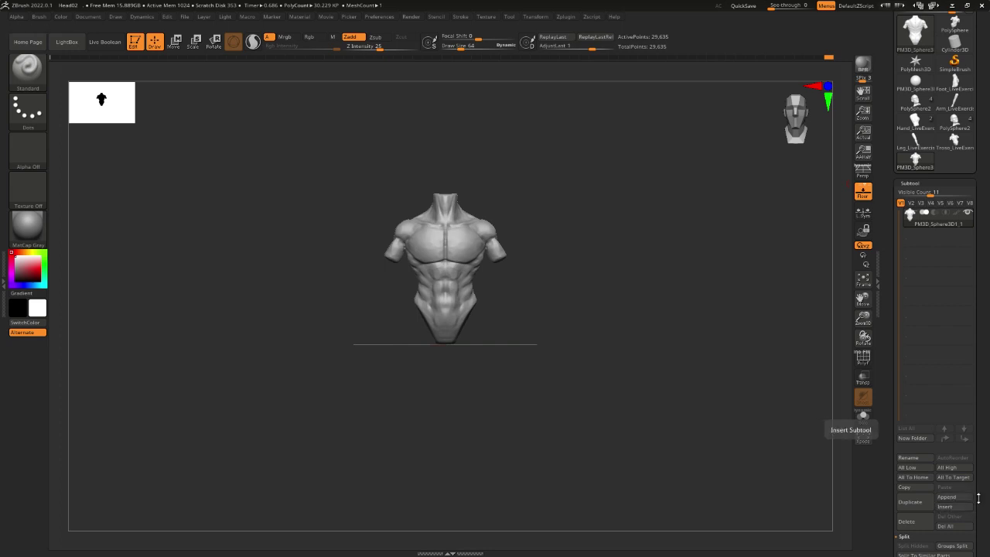
left_click(959, 499)
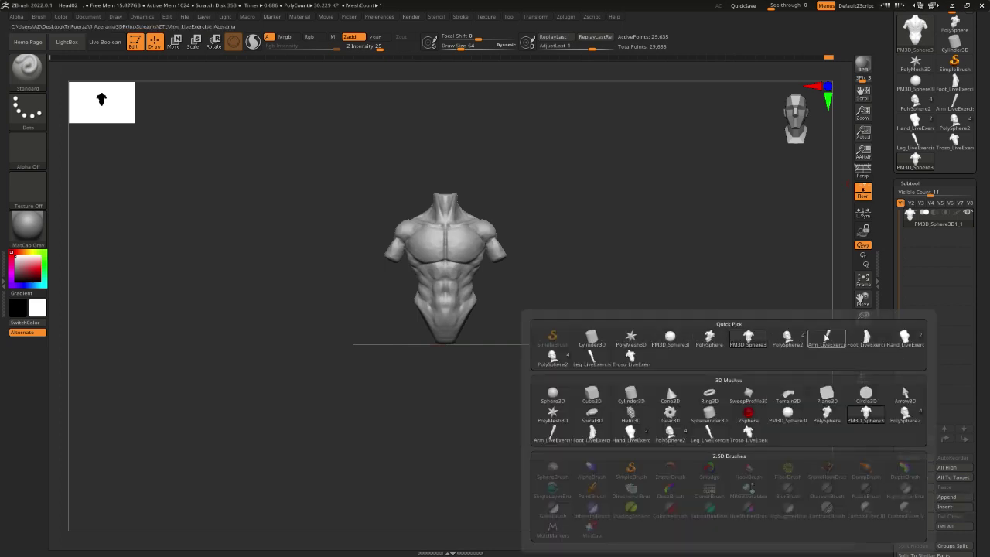
mouse_move(720, 346)
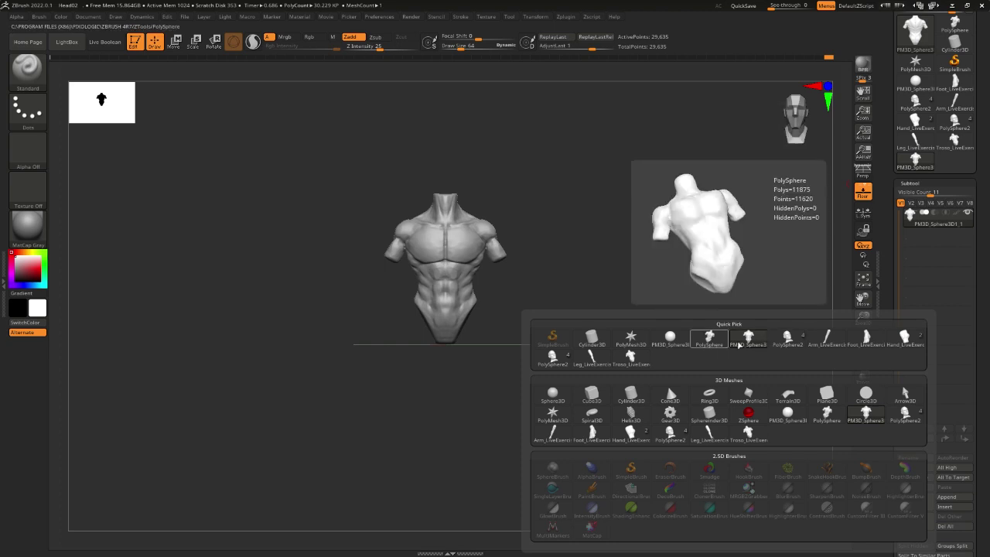
mouse_move(792, 346)
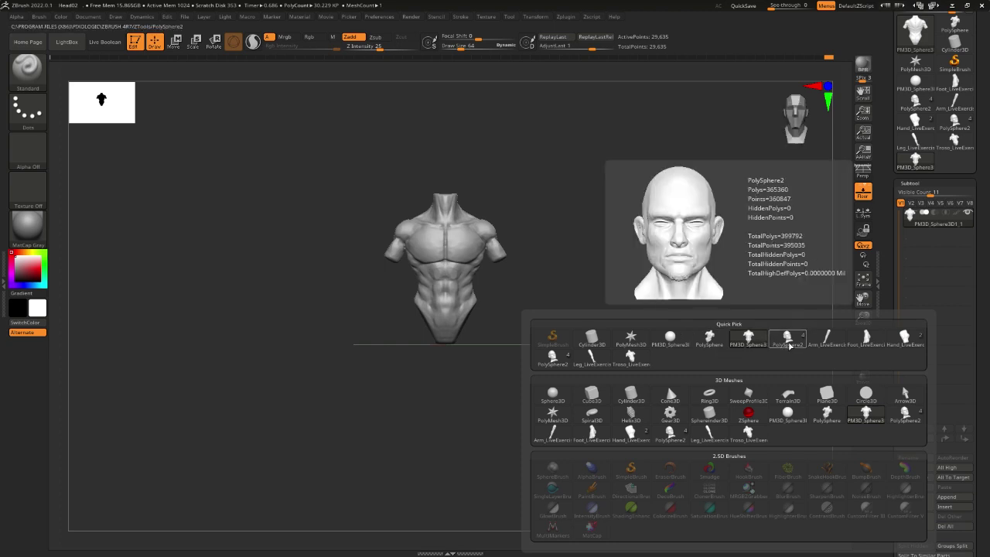
left_click(788, 346)
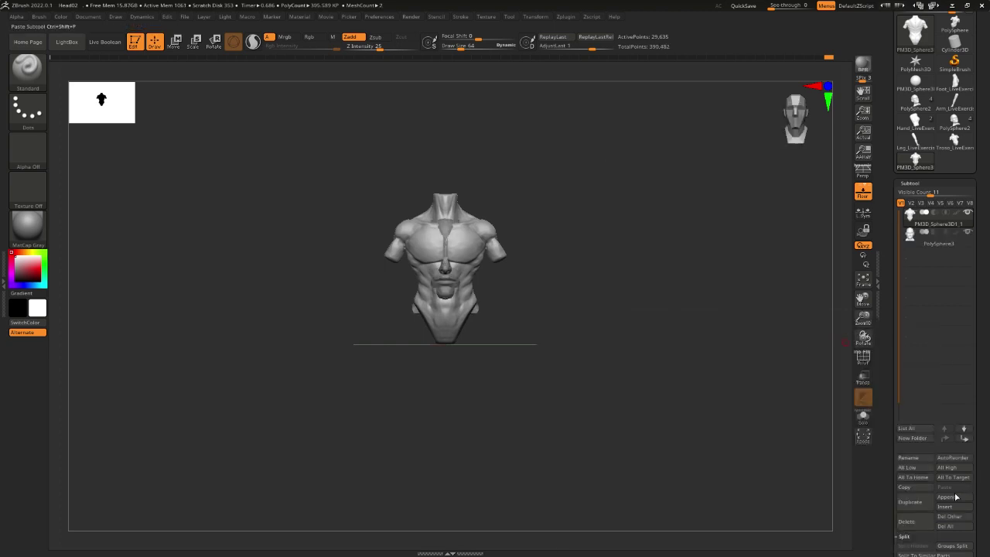
Append the Arm_LiveExercise and Foot_LiveExercise tools as subtools of the torso
left_click(956, 497)
left_click(825, 342)
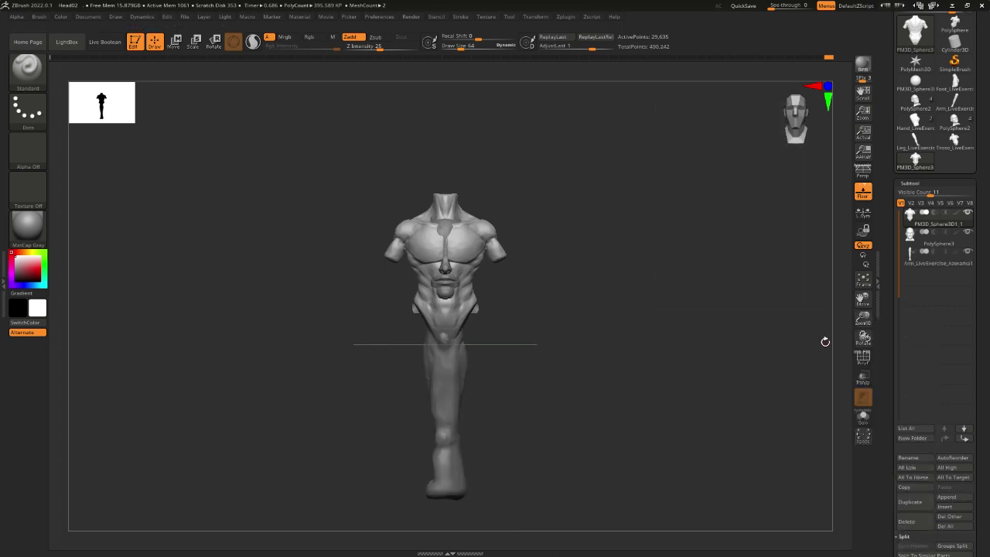
left_click(948, 497)
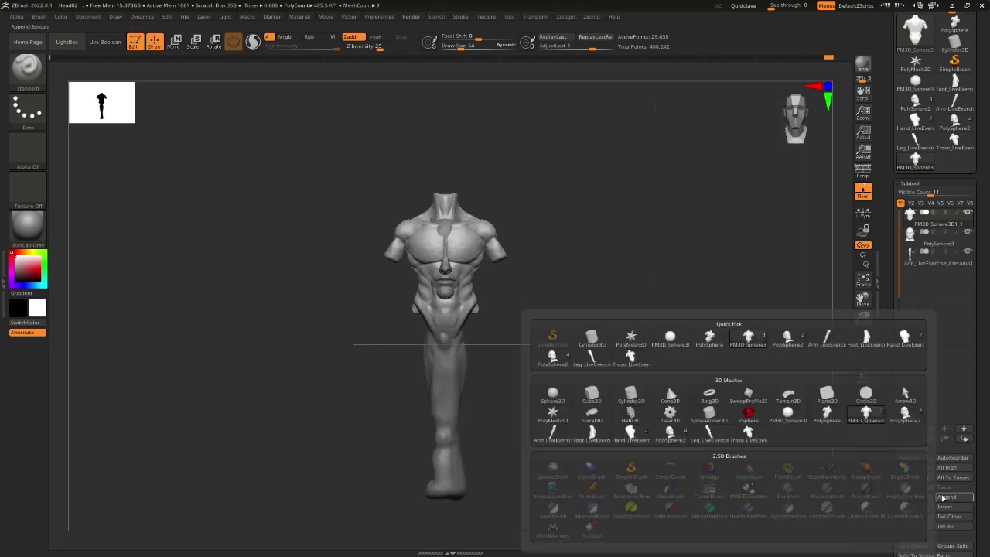
mouse_move(831, 345)
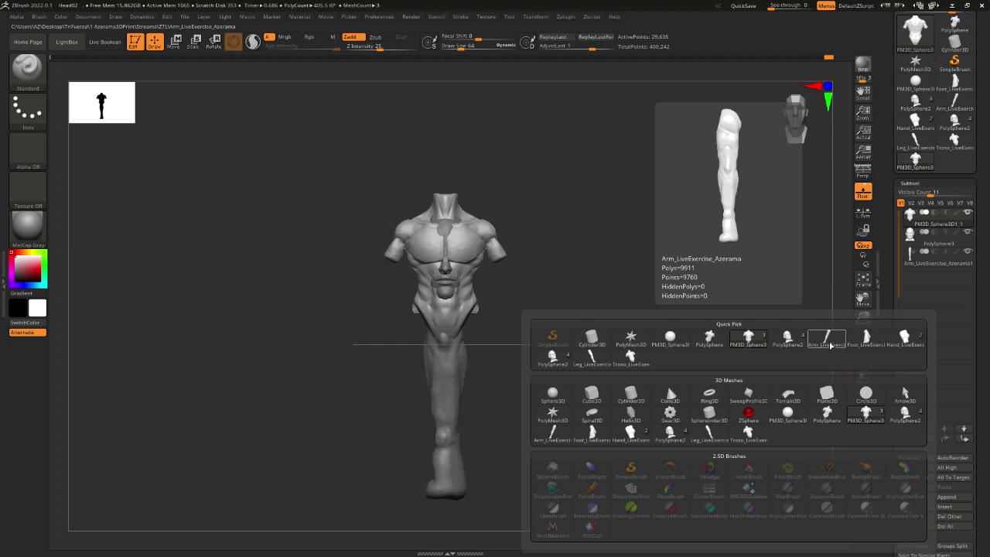
left_click(867, 349)
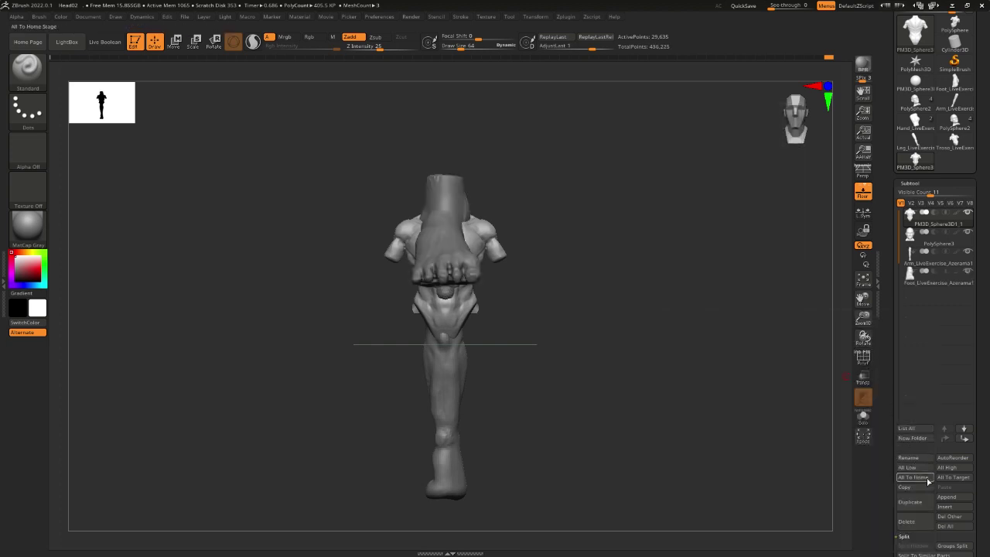
left_click(949, 496)
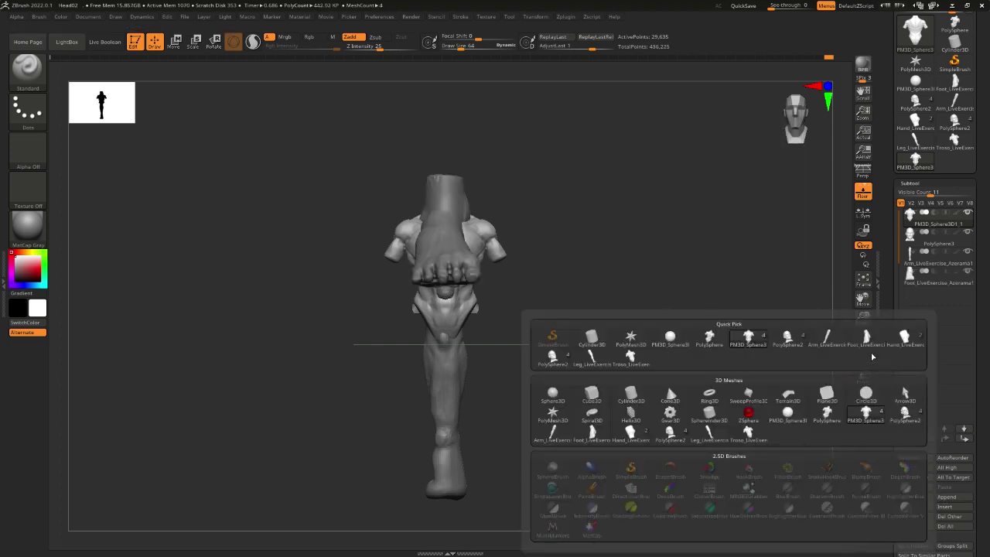
mouse_move(908, 348)
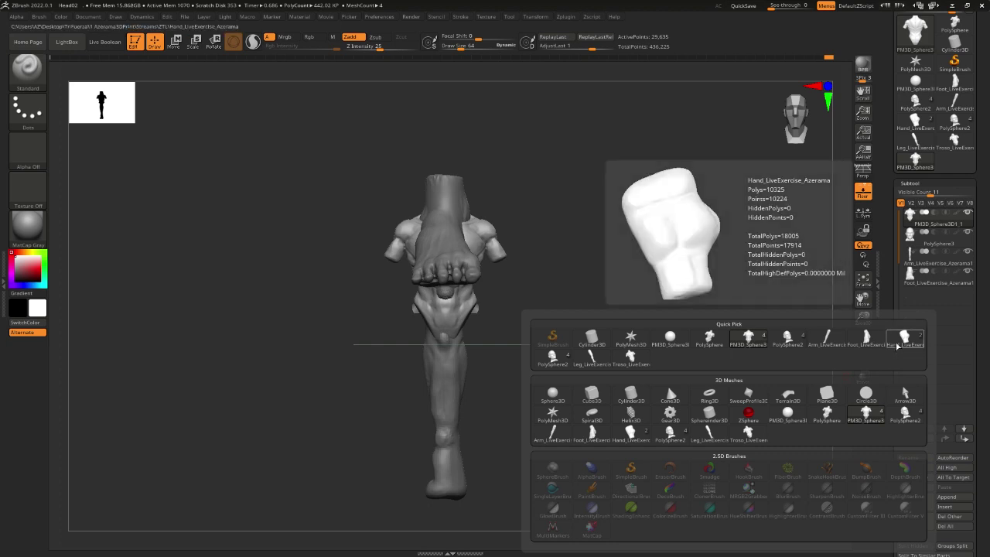
mouse_move(592, 362)
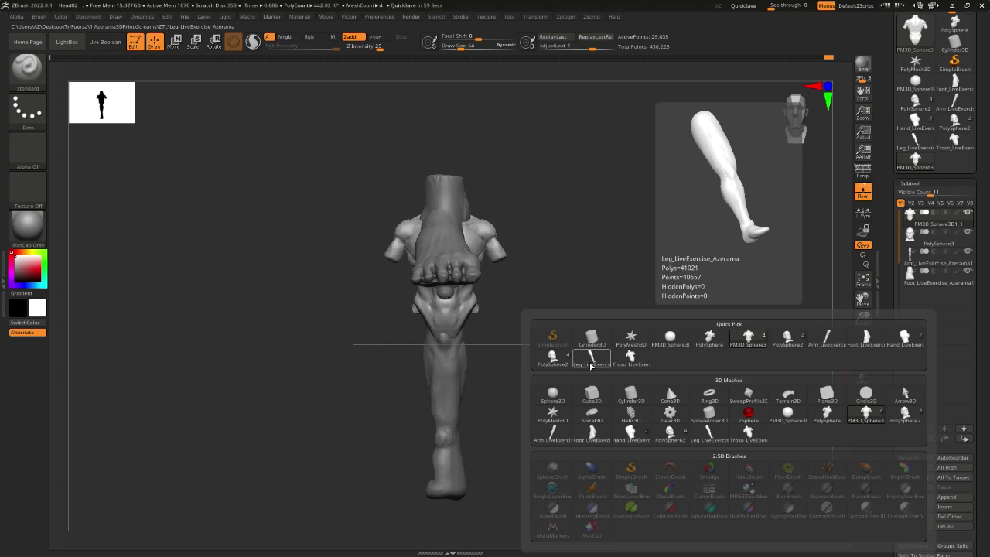
mouse_move(621, 372)
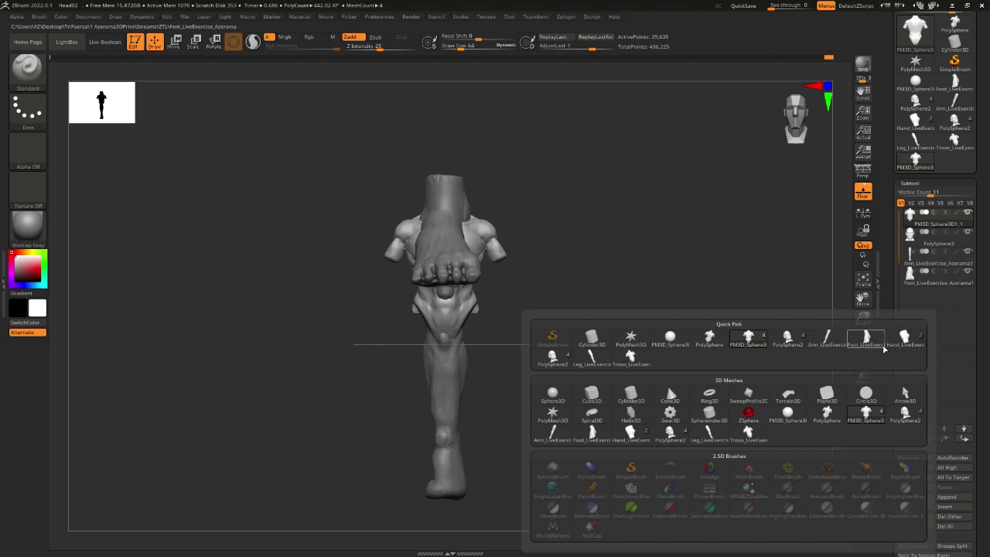
mouse_move(931, 161)
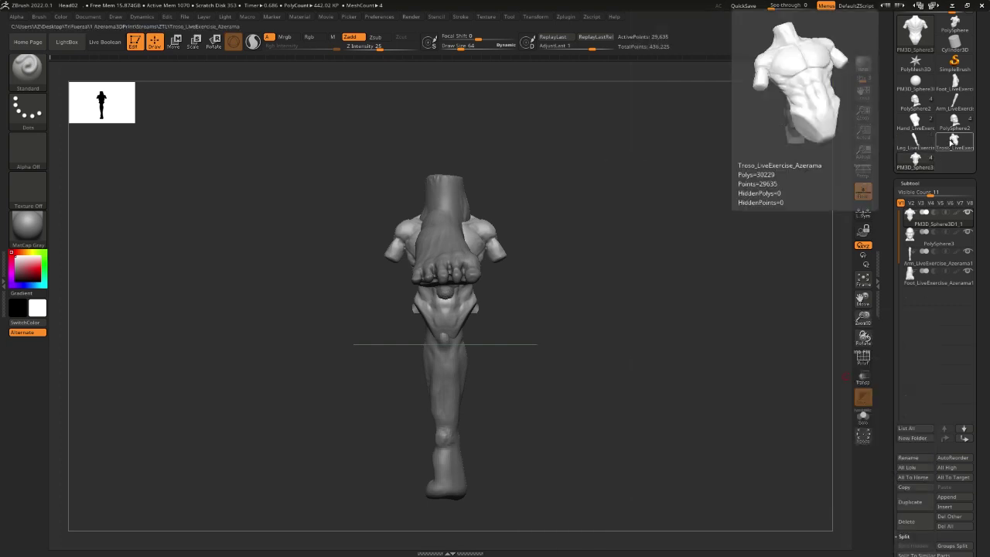
Make the hand tool active and merge its palm subtool down with the PolySphere1 fingers subtool
left_click(917, 128)
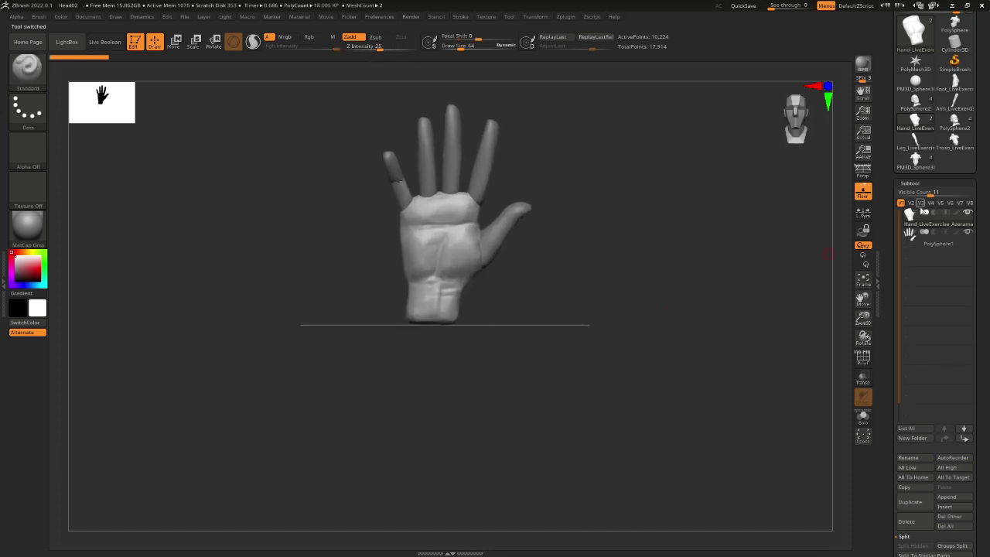
left_click_drag(629, 269, 636, 319, "alt")
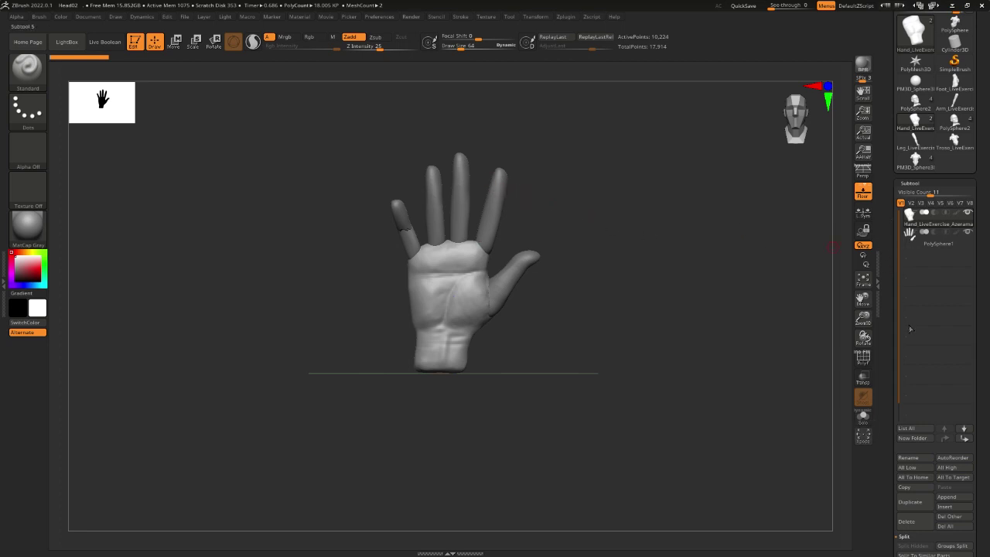
left_click(927, 246)
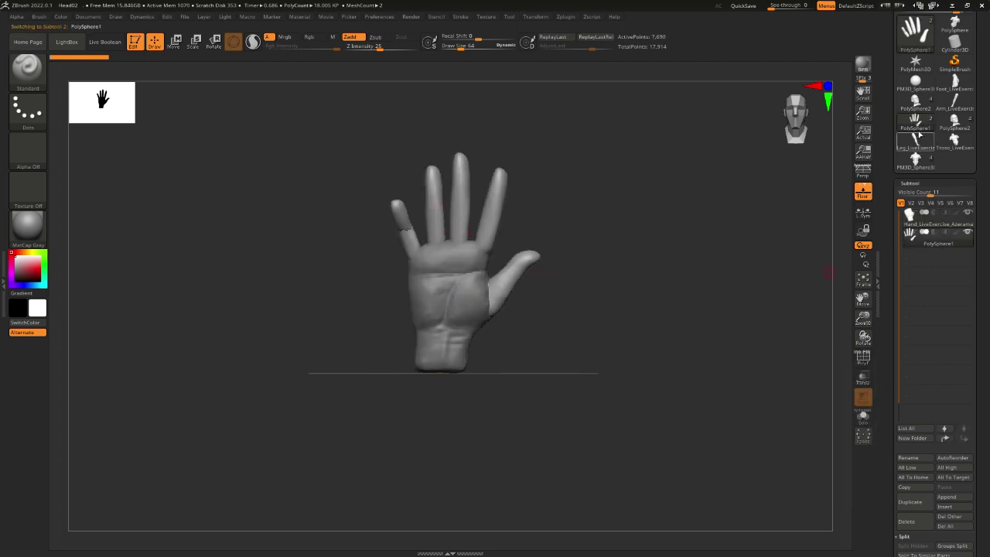
left_click(914, 221)
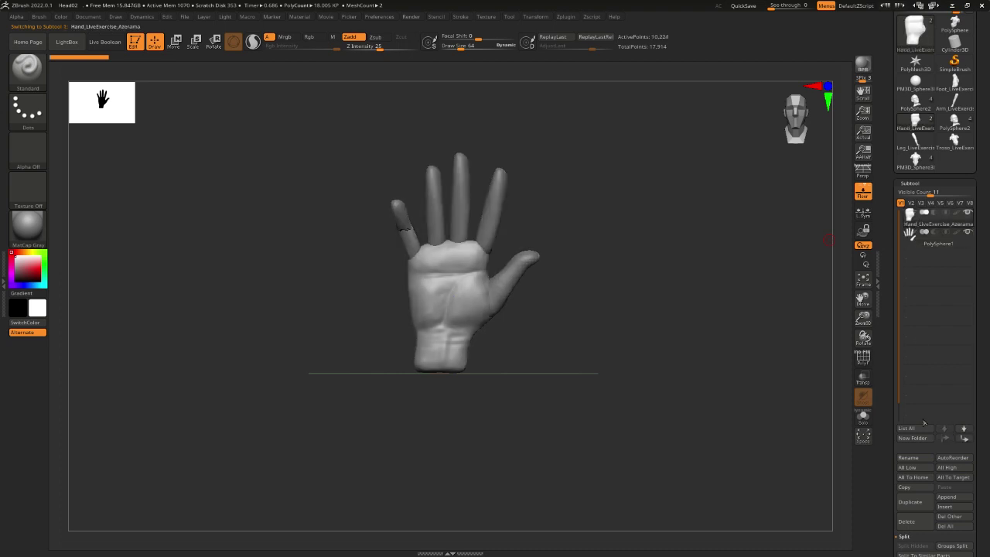
scroll(888, 444, "down", 1)
scroll(888, 444, "down", 4)
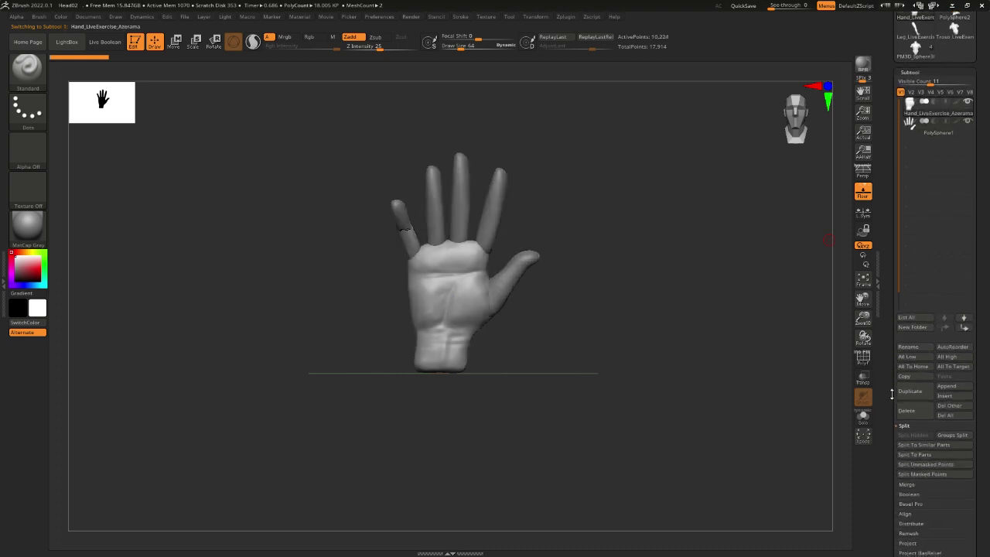
left_click(907, 486)
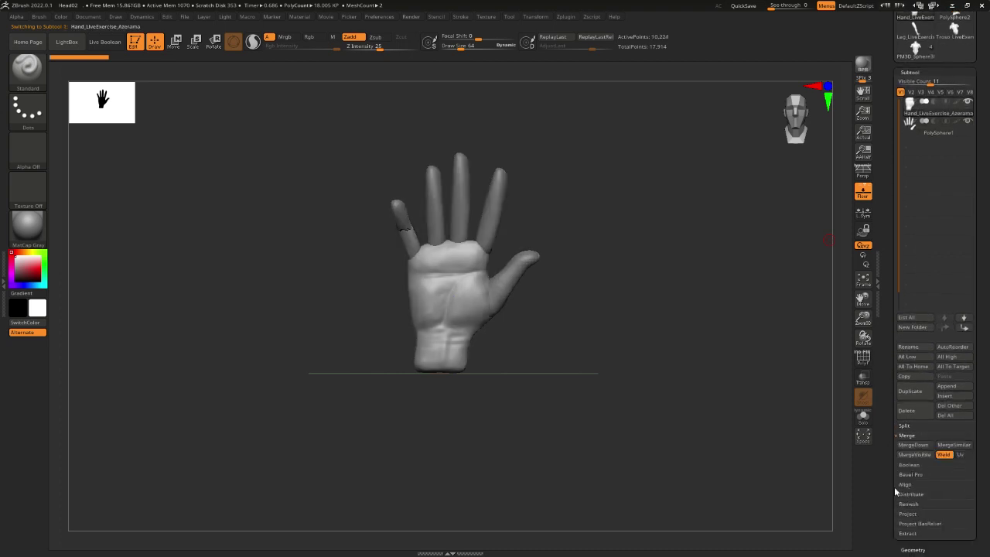
left_click(914, 445)
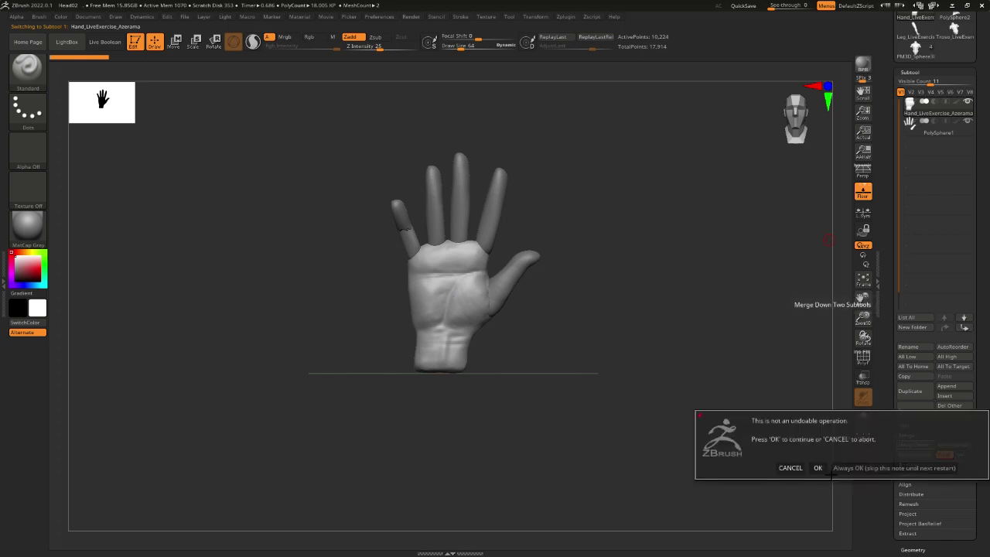
left_click(819, 469)
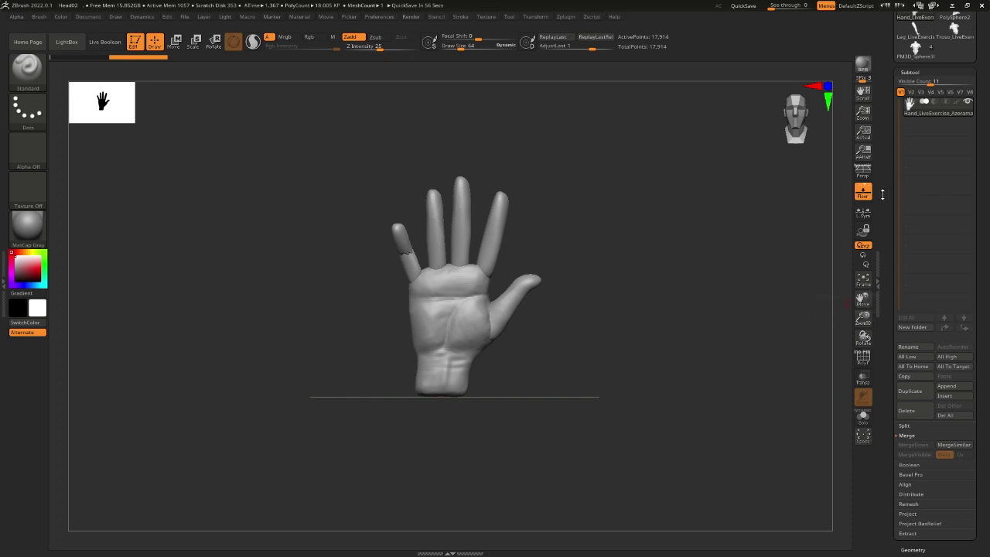
Switch back to the PM3D_Sphere3D1_1 torso tool and append the merged Hand_LiveExercise tool as a subtool
left_click_drag(883, 194, 885, 271)
left_click(954, 106)
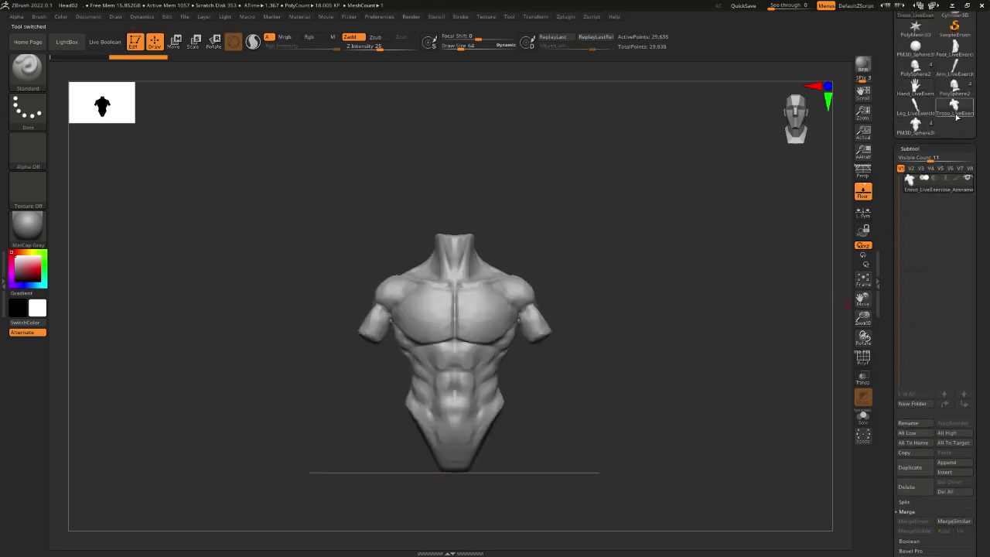
left_click(917, 131)
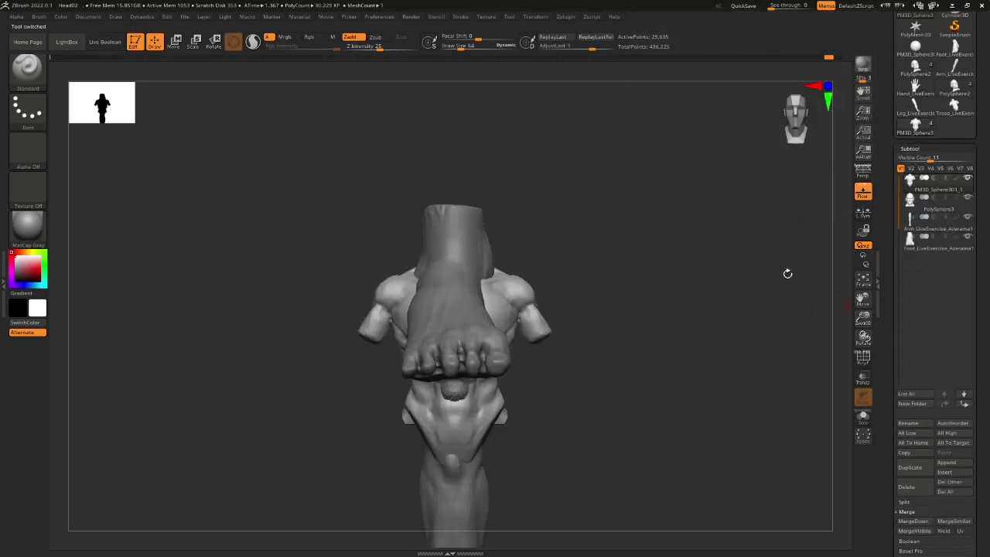
left_click_drag(787, 274, 793, 214, "alt")
left_click(948, 462)
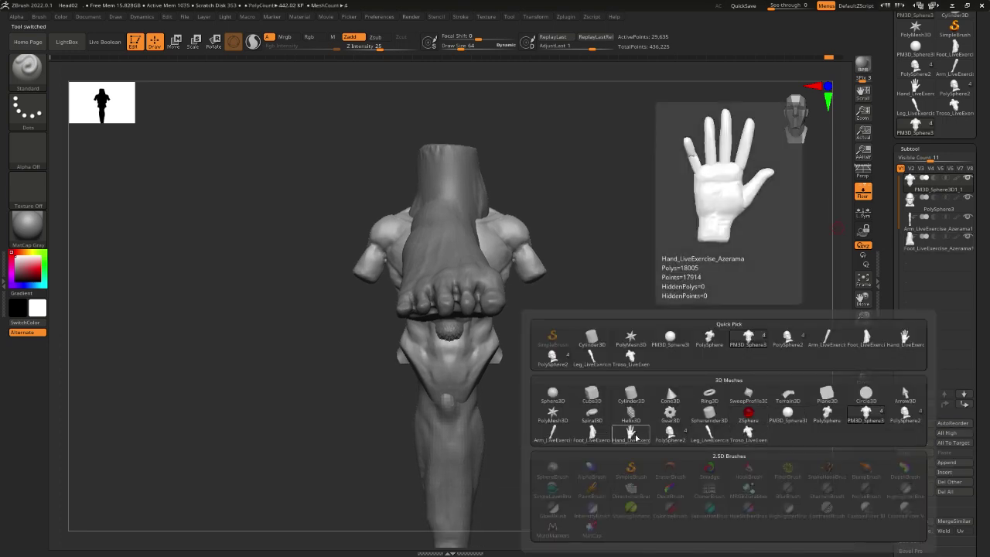
left_click(634, 436)
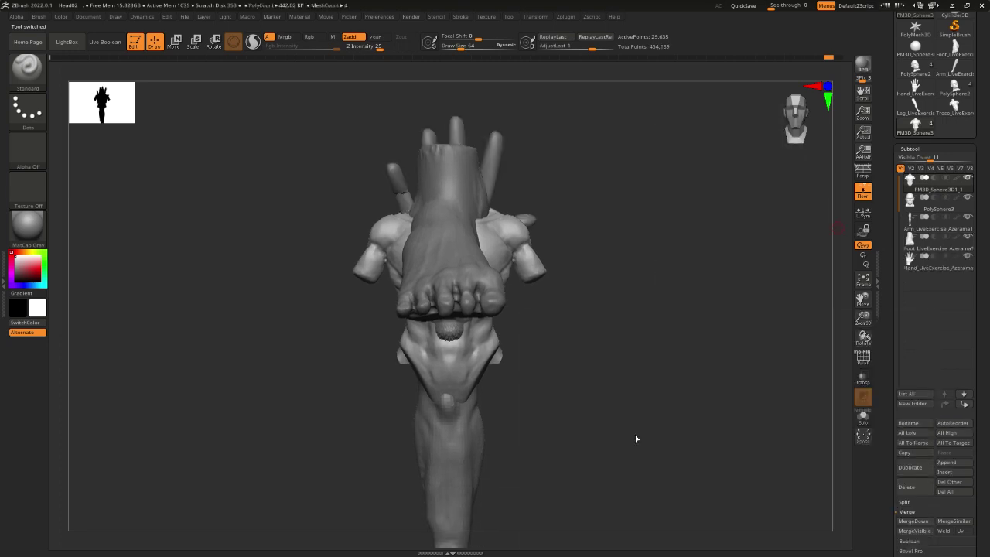
Isolate the appended PolySphere3 head subtool and delete it from the torso tool
left_click(932, 208)
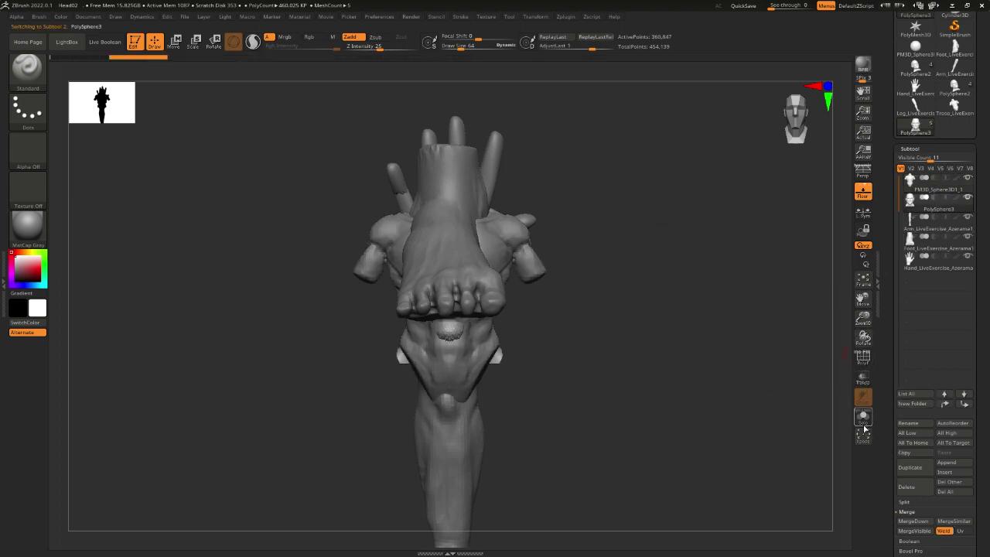
left_click(864, 421)
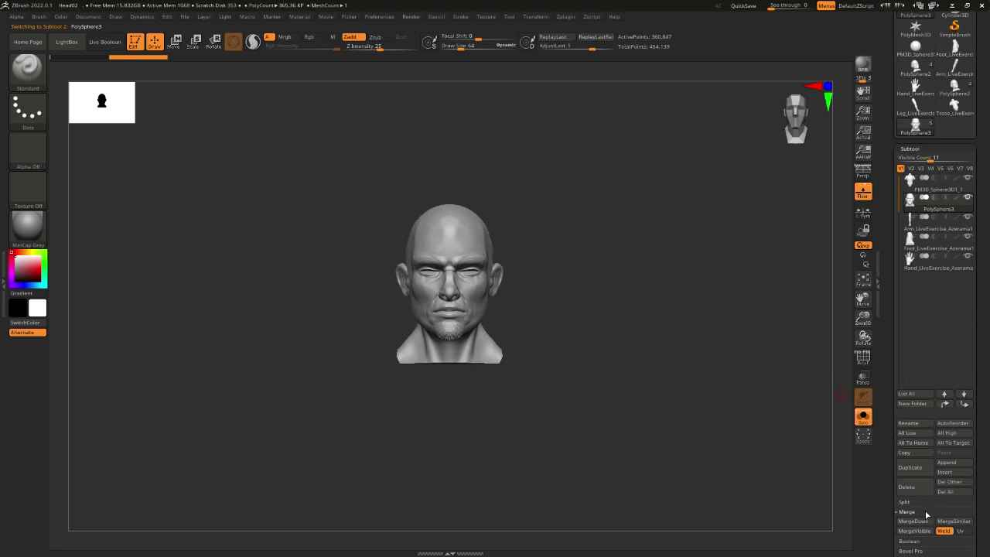
left_click(909, 491)
left_click(818, 510)
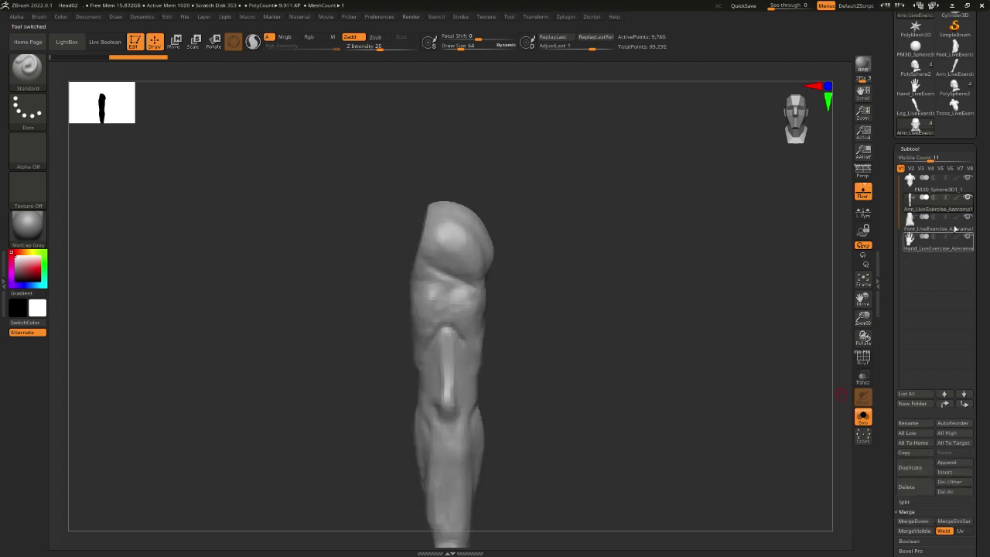
Make the head tool active, turn off solo display, and merge its four subtools down into a single Head_LiveExercise mesh
left_click(928, 120)
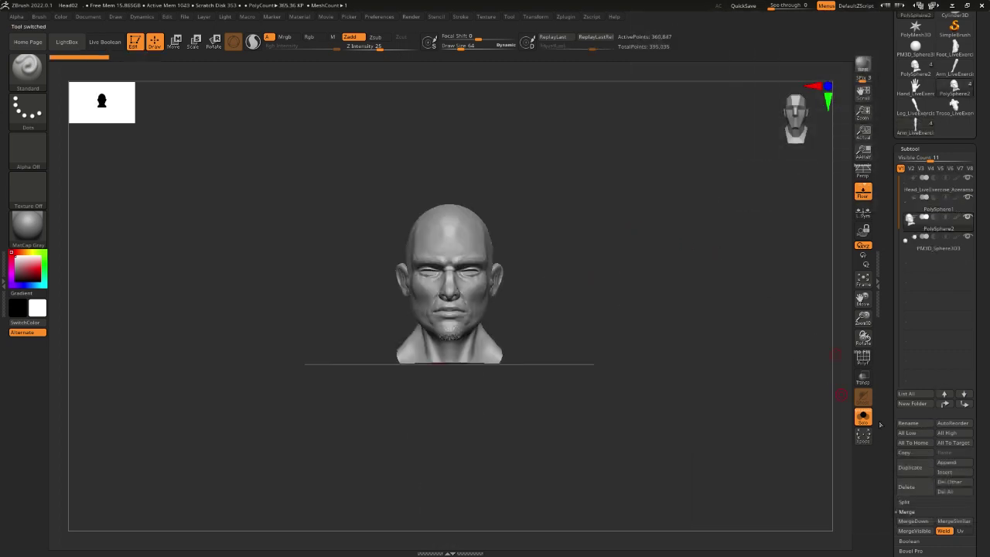
left_click(928, 226)
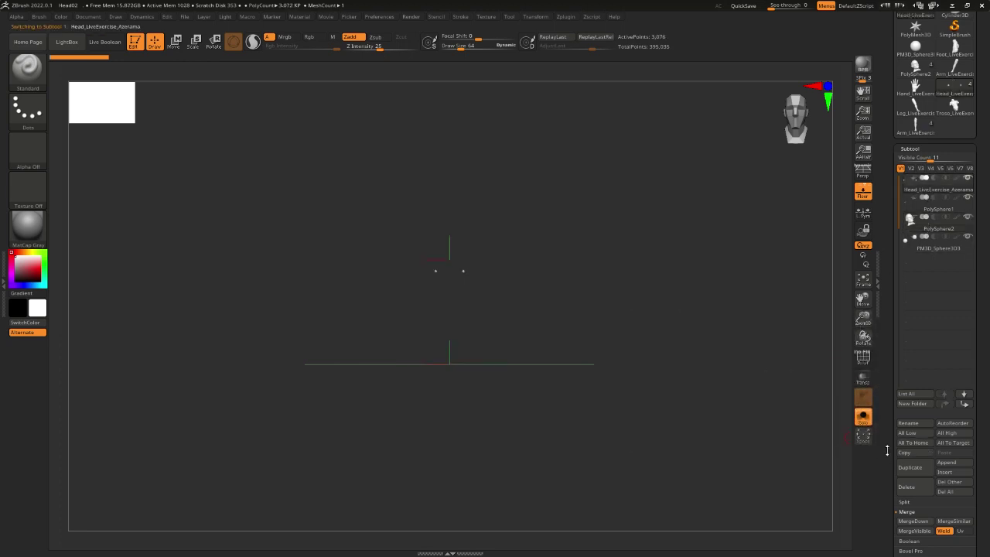
left_click(864, 417)
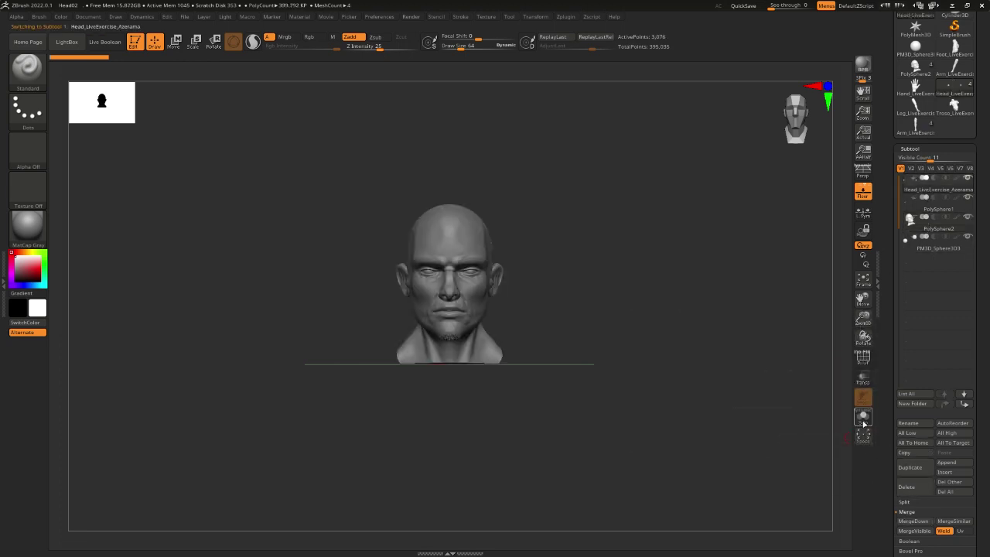
left_click(905, 521)
left_click(817, 545)
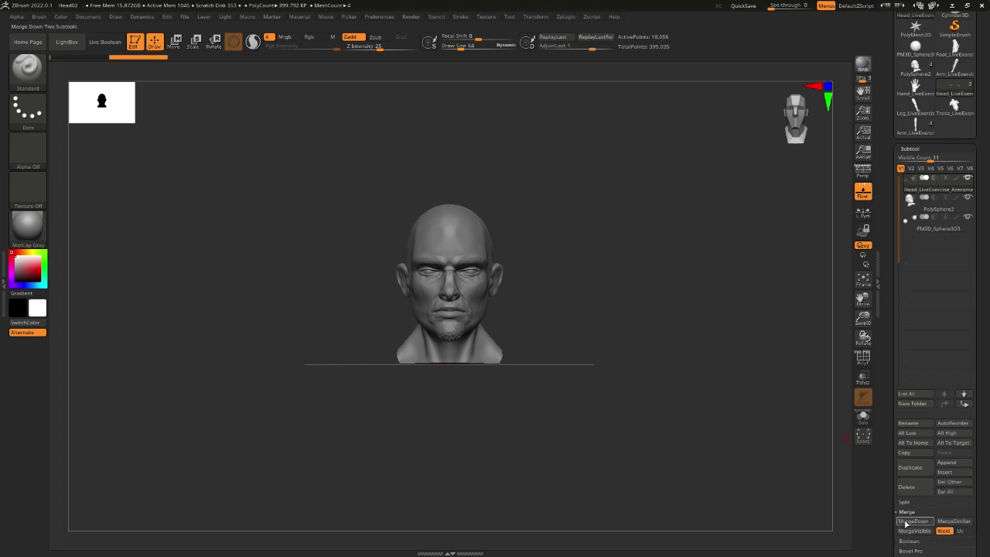
left_click(913, 521)
left_click(817, 544)
left_click(912, 521)
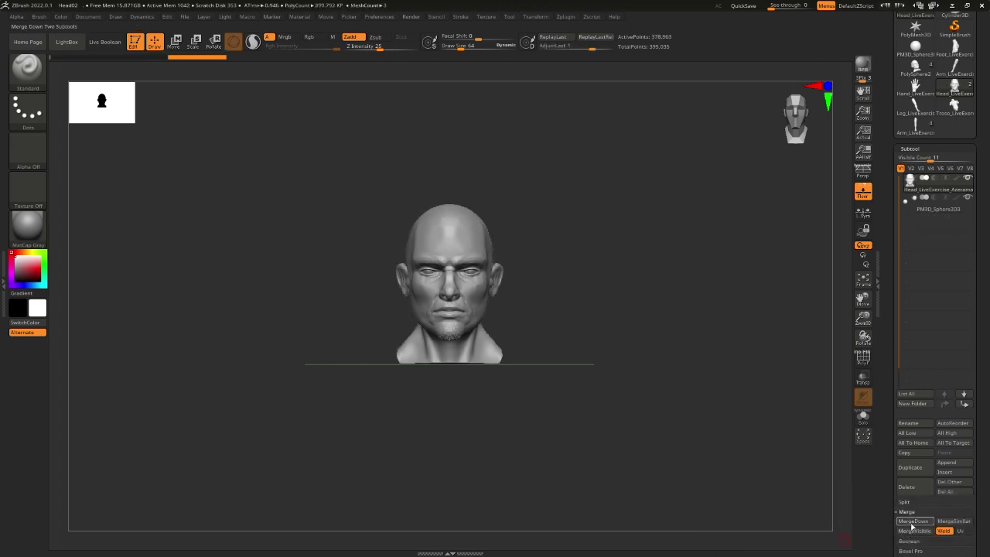
left_click(818, 545)
mouse_move(726, 375)
left_mouse_down()
mouse_move(769, 372)
mouse_move(731, 368)
left_mouse_up()
Return to the assembled torso tool, append the merged Head_LiveExercise tool as a subtool, and select it
left_click(963, 116)
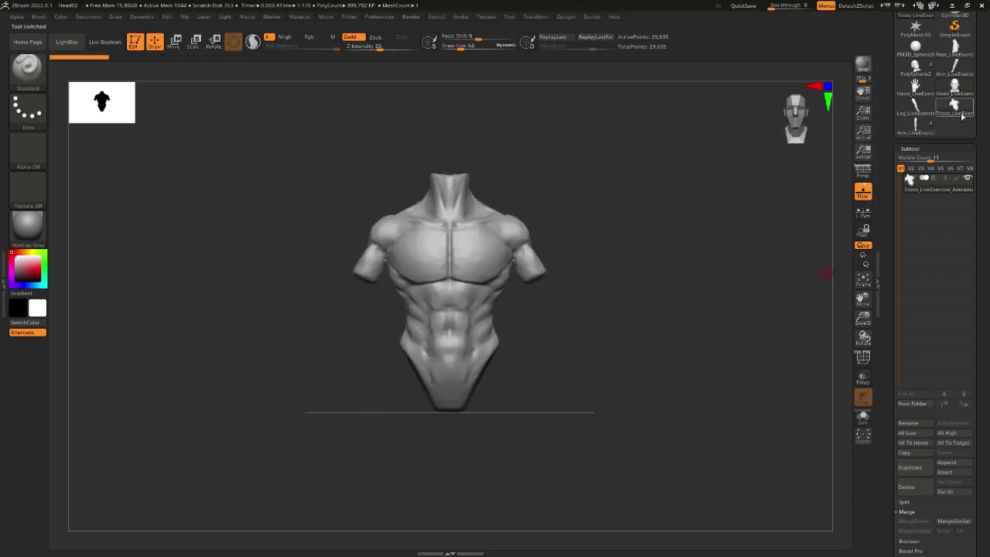
left_click(923, 128)
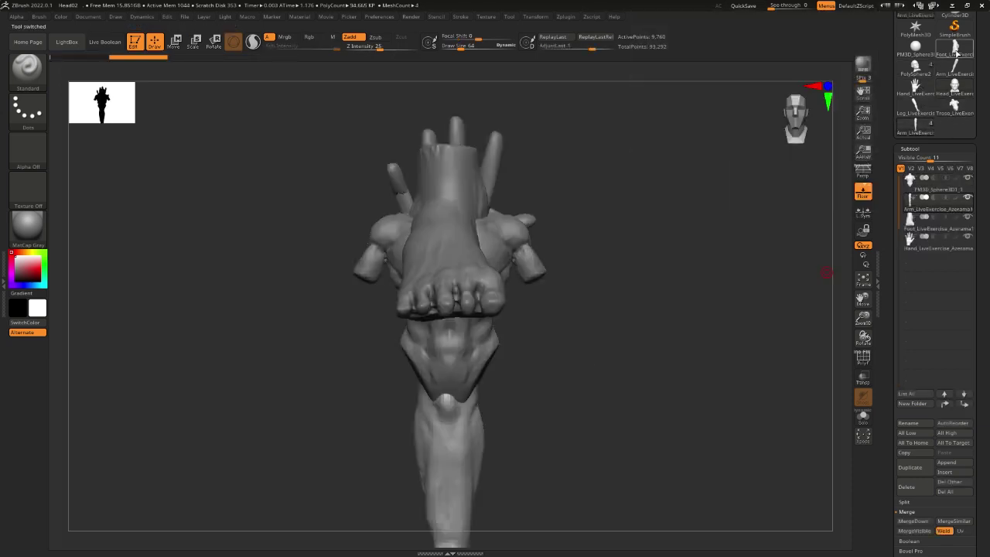
left_click(955, 89)
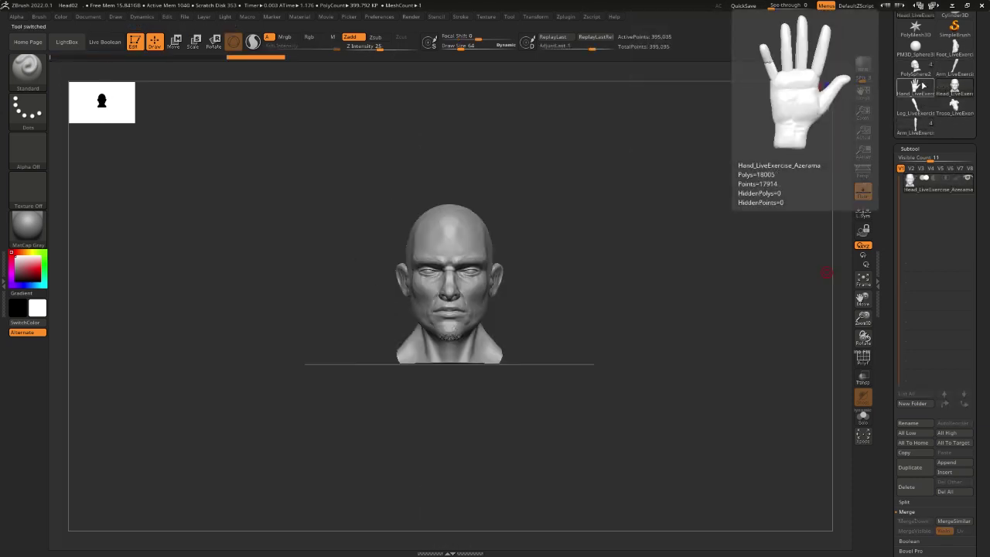
left_click(928, 74)
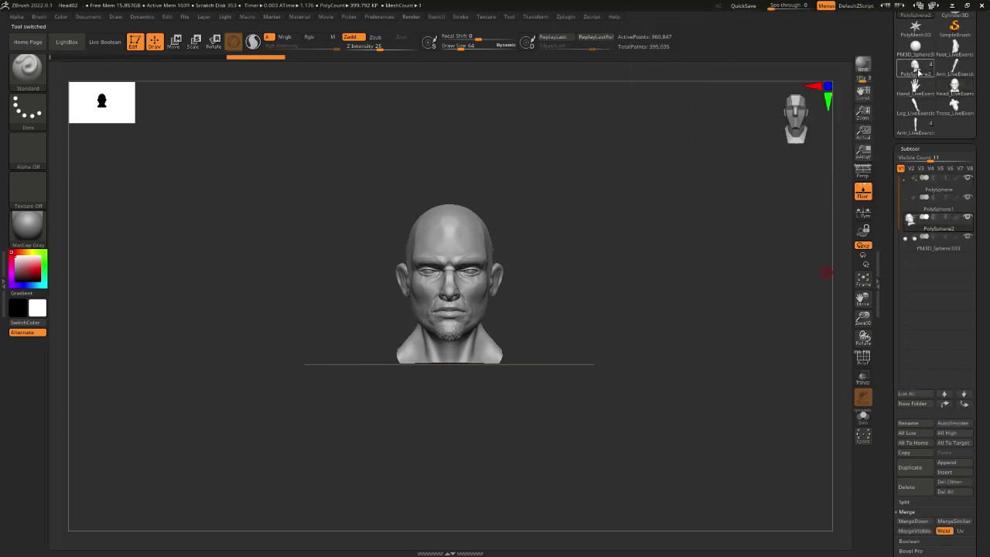
left_click(916, 89)
left_click(917, 128)
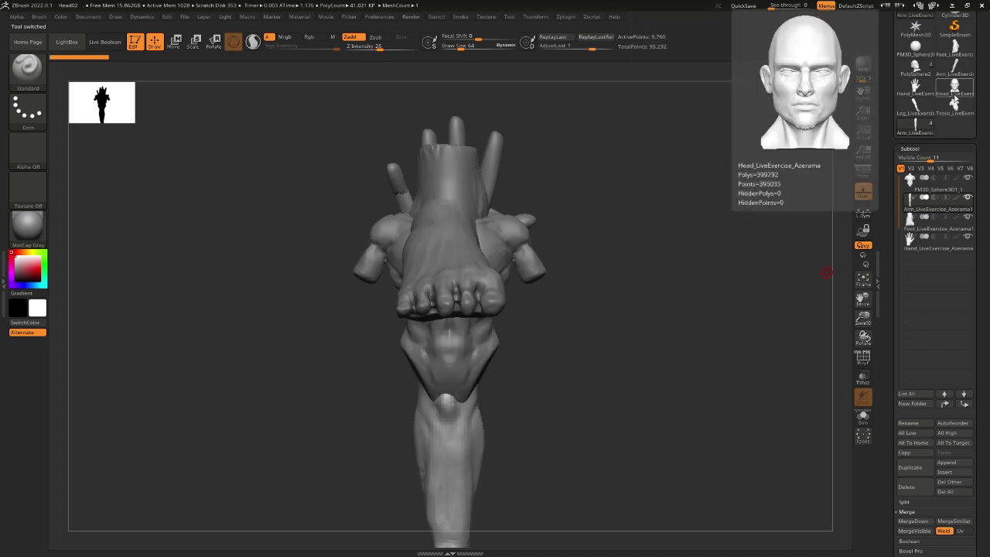
left_click(959, 473)
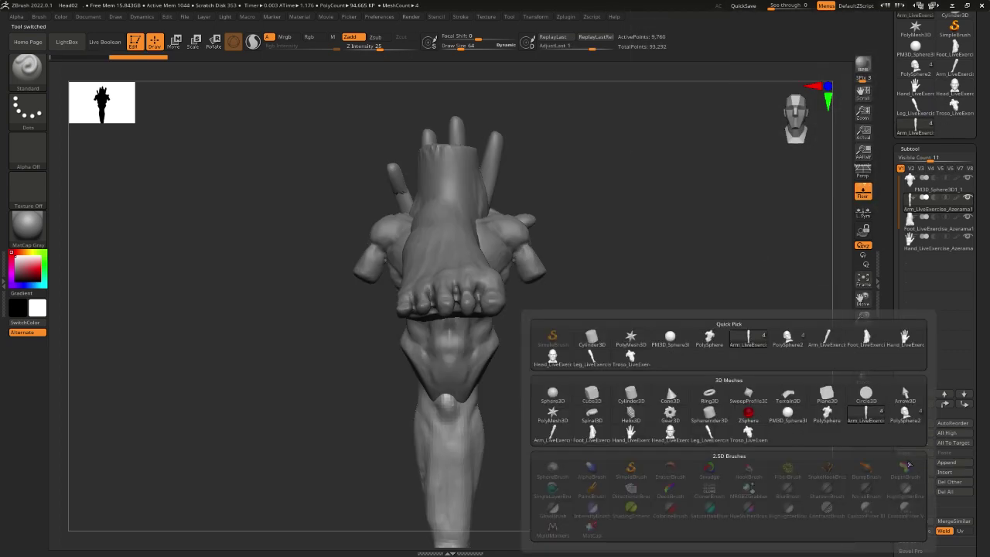
mouse_move(676, 440)
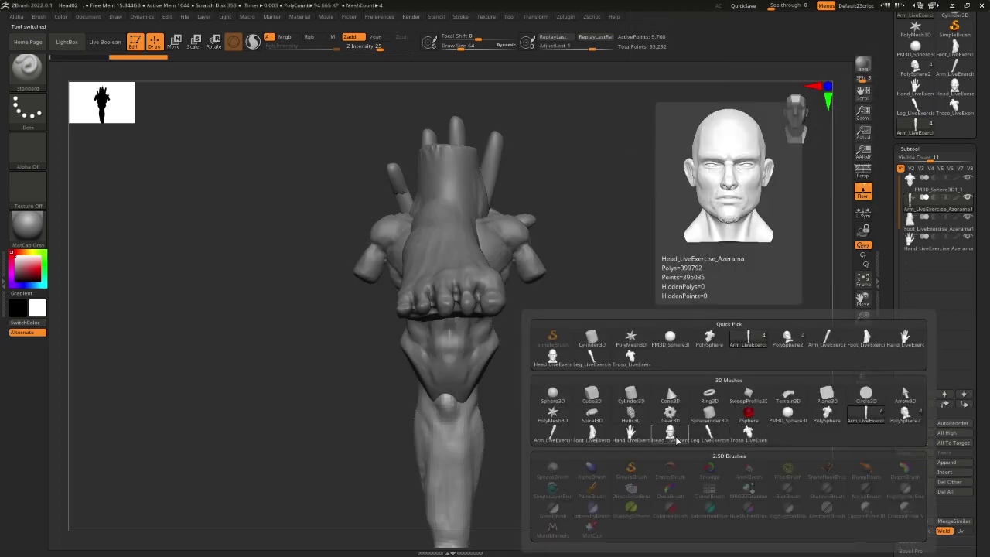
left_click(670, 434)
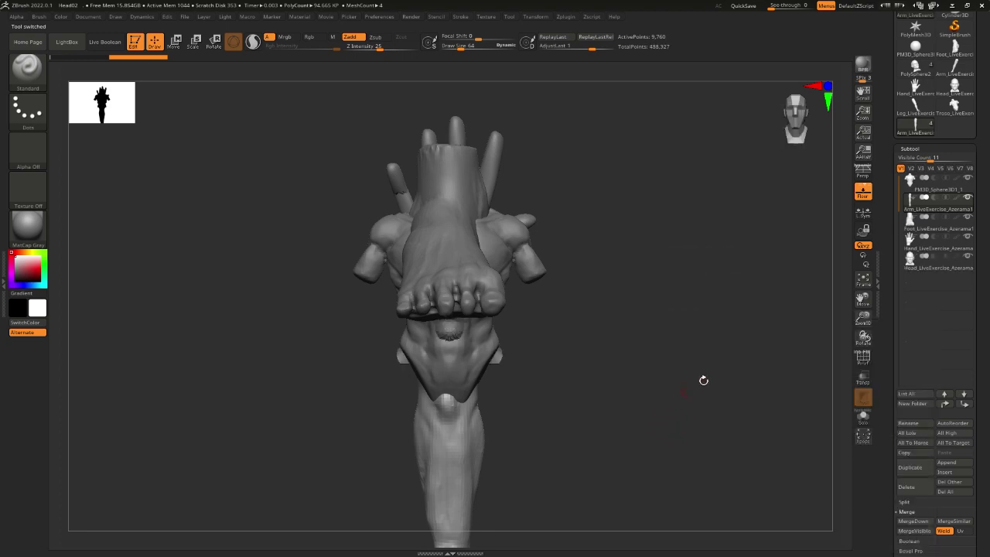
left_click(862, 421)
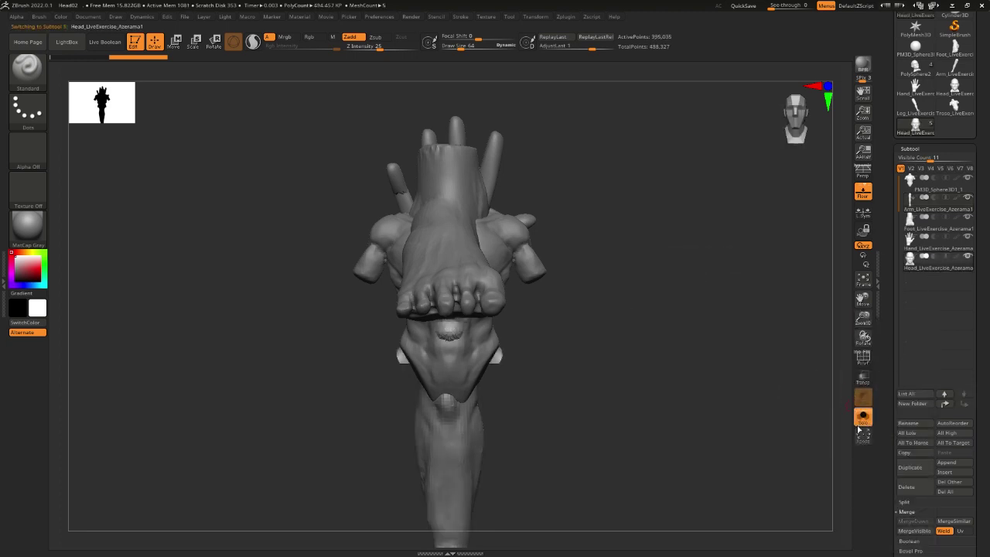
left_click(863, 417)
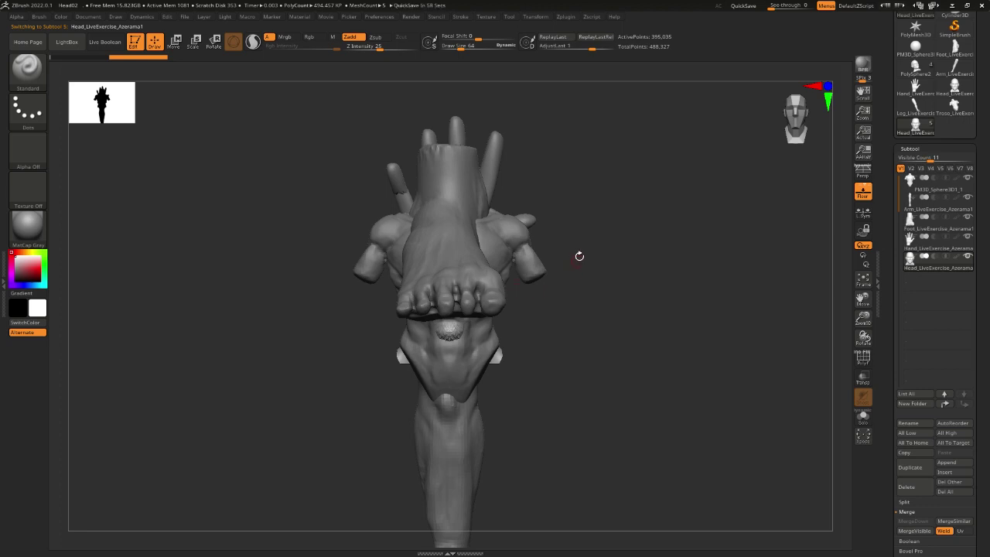
Append the Leg_LiveExercise tool as a subtool of the assembled torso tool
left_click_drag(660, 345, 719, 283)
left_click(938, 184)
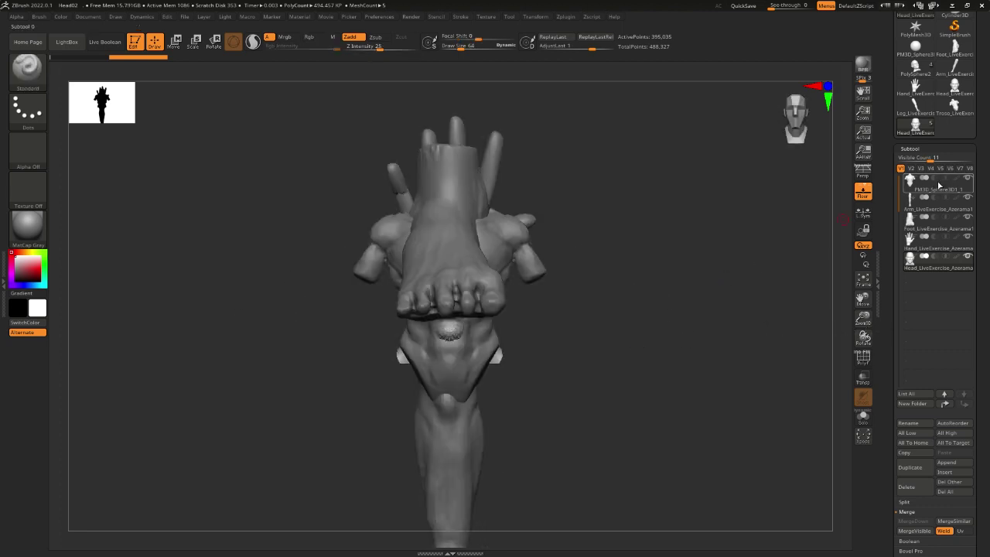
left_click(912, 251)
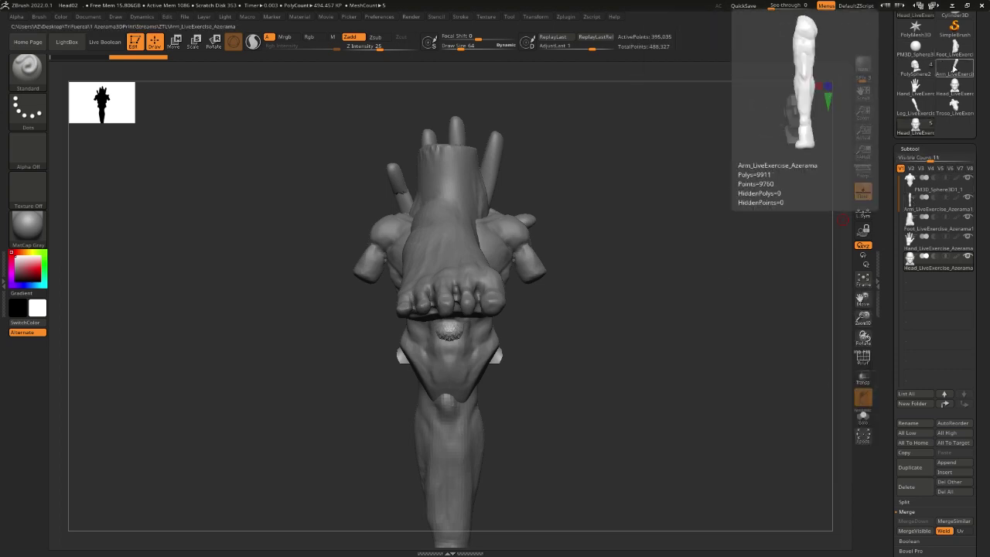
left_click(920, 204)
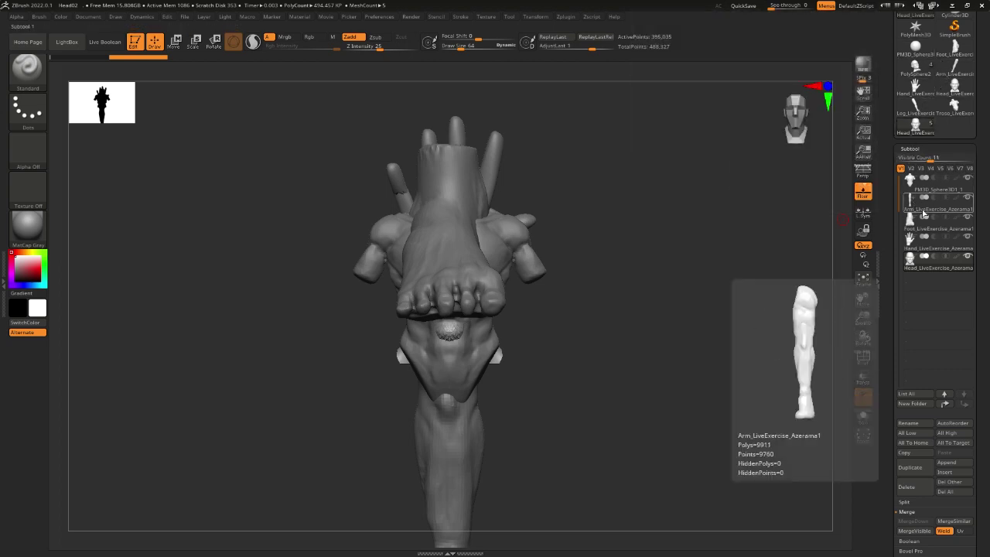
left_click(949, 466)
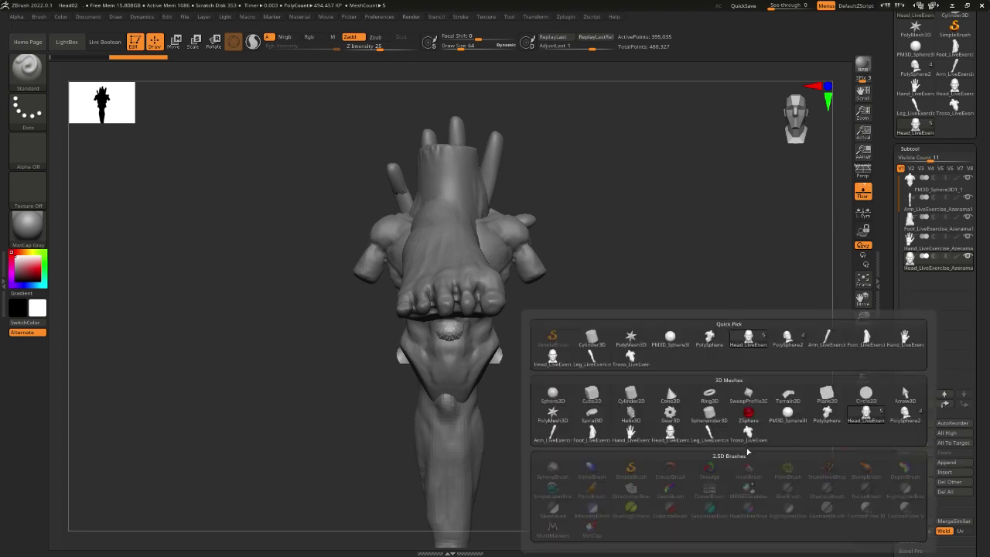
left_click(715, 438)
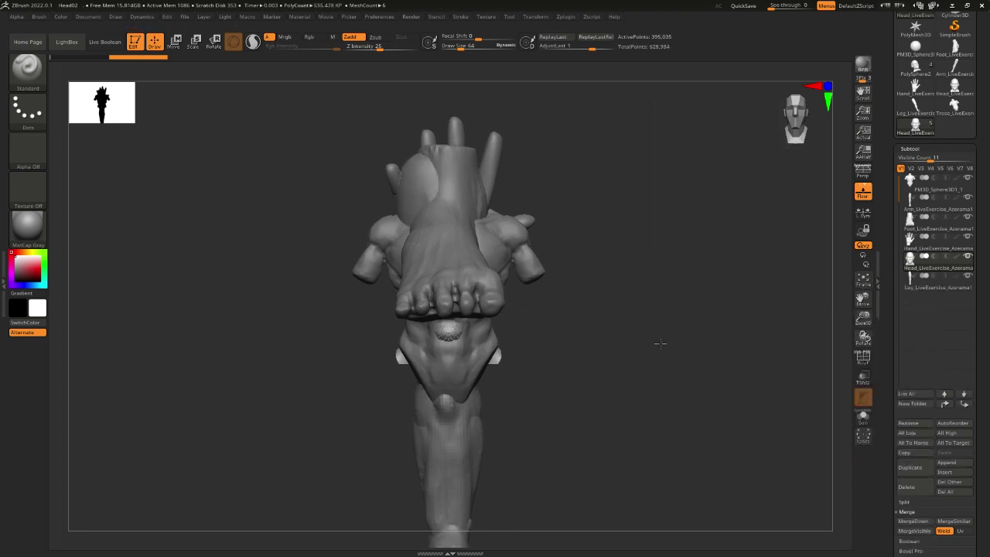
left_click_drag(663, 342, 619, 382)
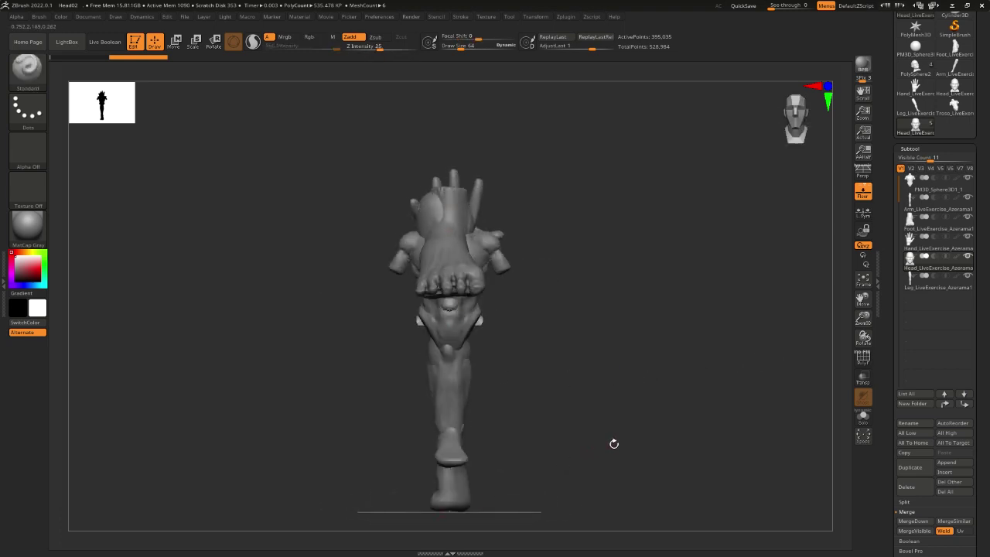
left_click_drag(614, 443, 614, 409)
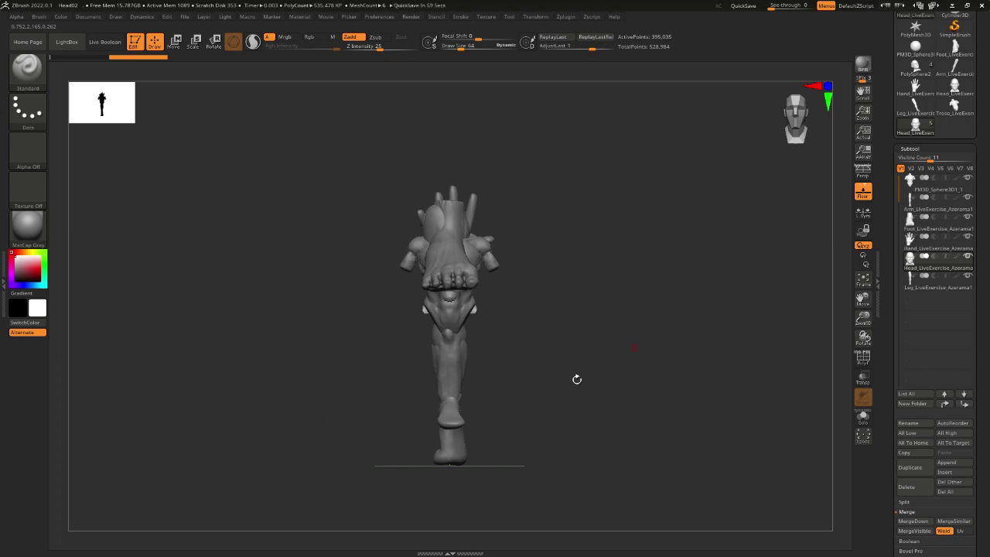
Select the Arm_LiveExercise subtool, move it sideways to the torso's shoulder and scale it down to fit the torso
left_click(922, 190)
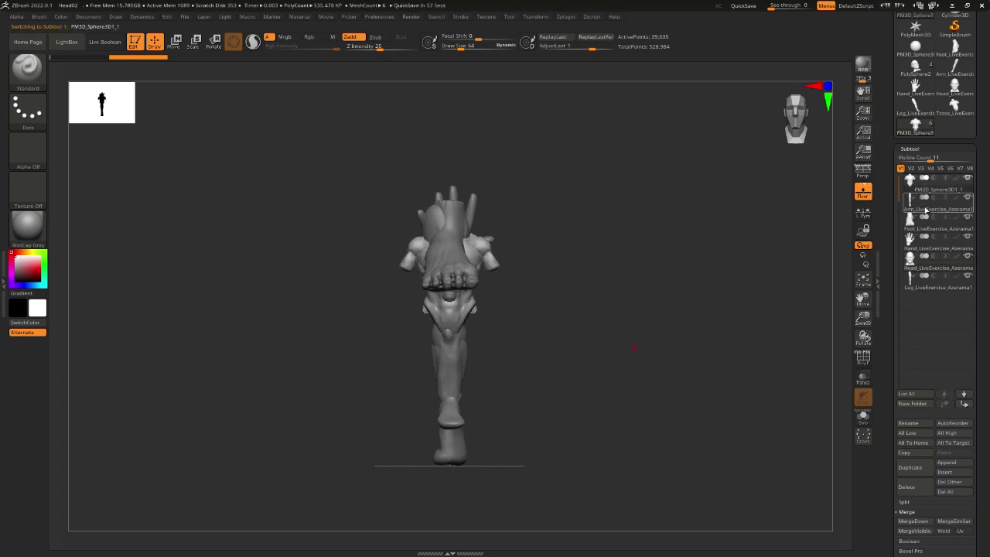
left_click(928, 211)
left_click(926, 231)
left_click(933, 252)
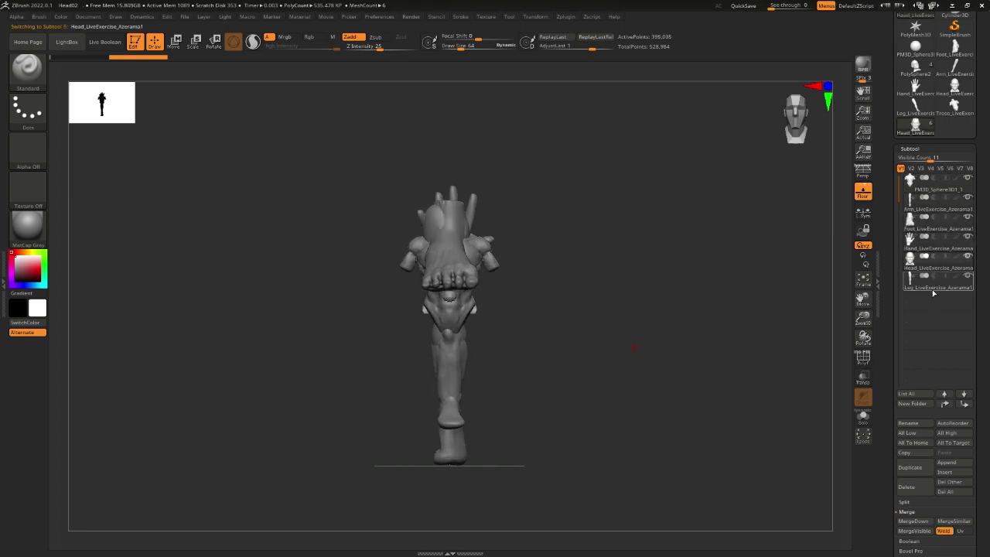
left_click(929, 207)
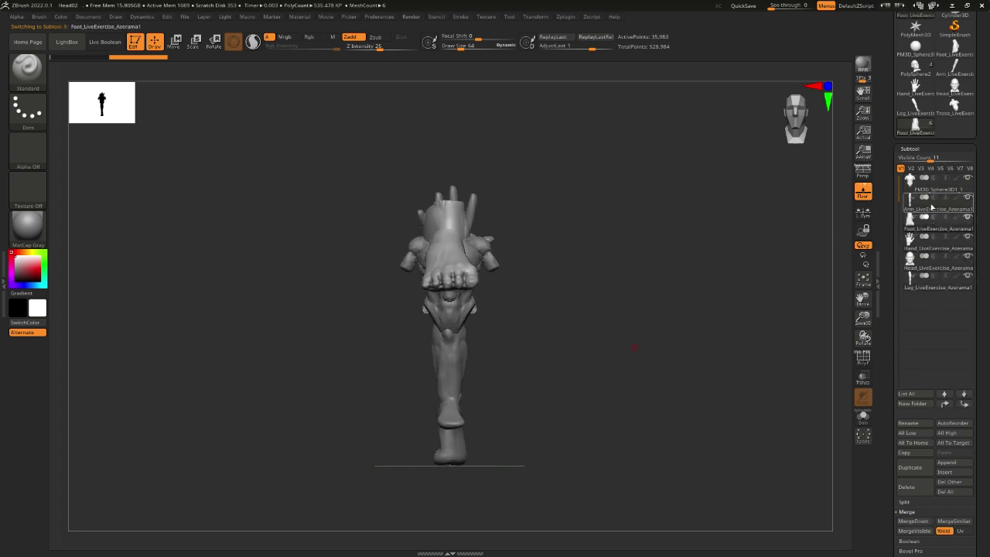
key("w")
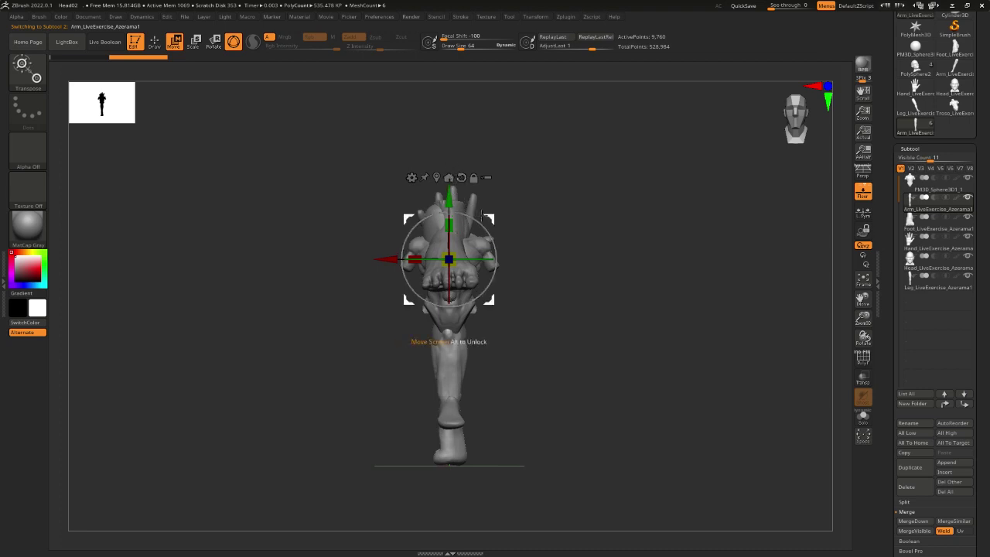
left_click_drag(488, 219, 412, 211)
left_click_drag(415, 247, 254, 294)
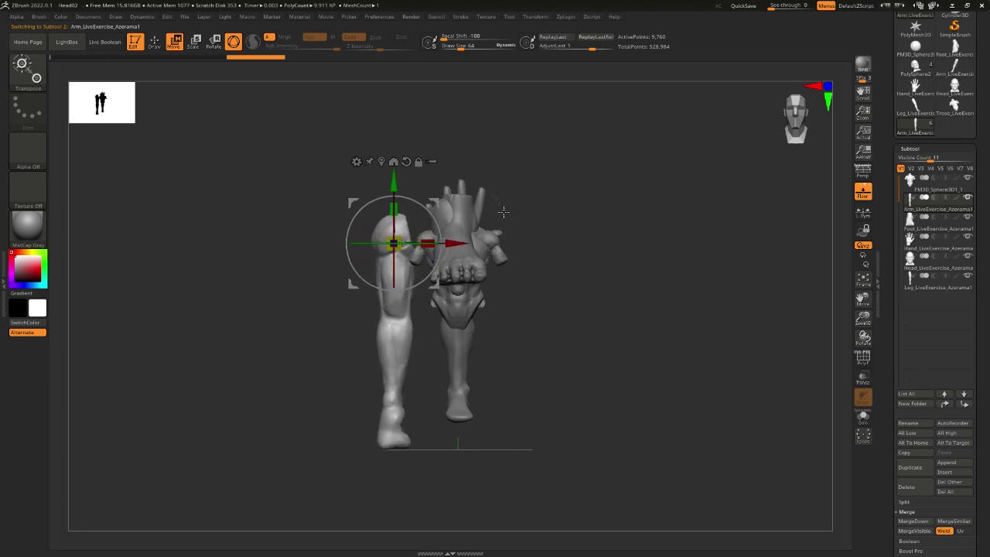
left_click_drag(424, 222, 457, 206)
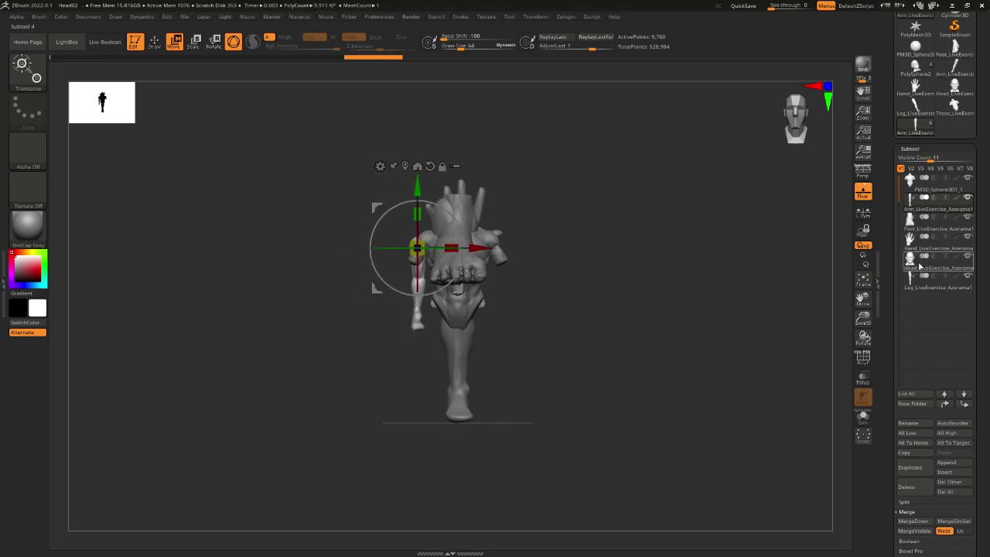
Select the head subtool and hide the arm, foot, hand and leg subtools, leaving only the torso and head visible
left_click(937, 256)
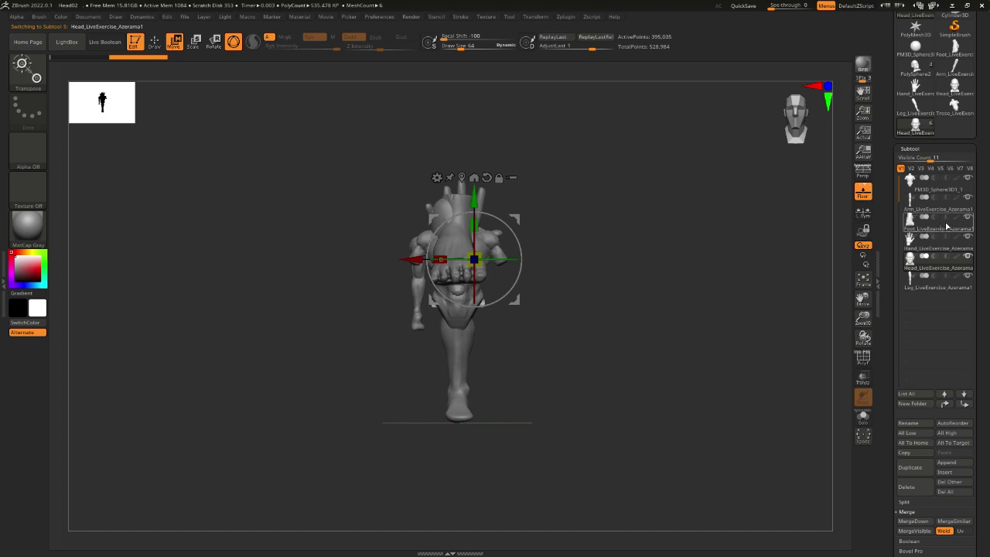
left_click(966, 180)
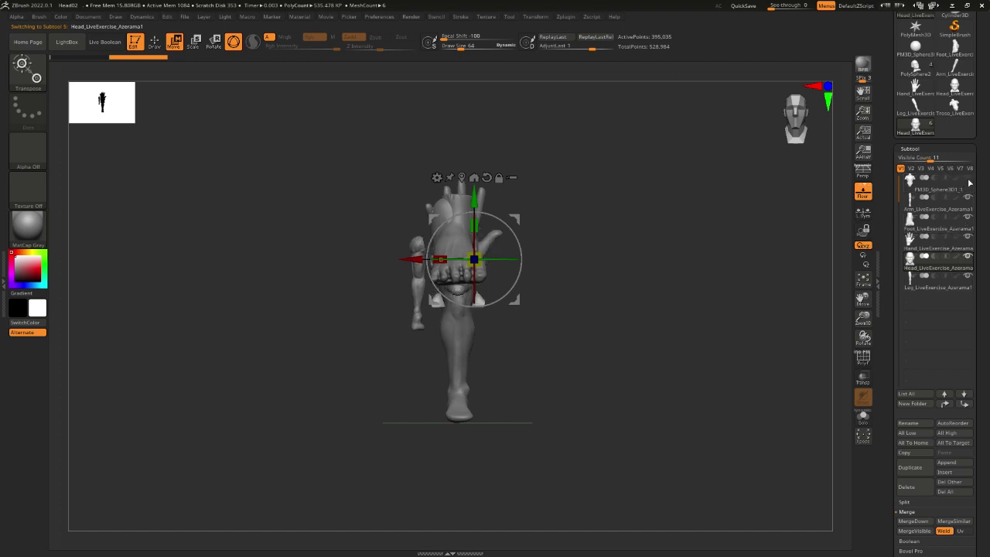
left_click(968, 197)
left_click(967, 216)
left_click(967, 236)
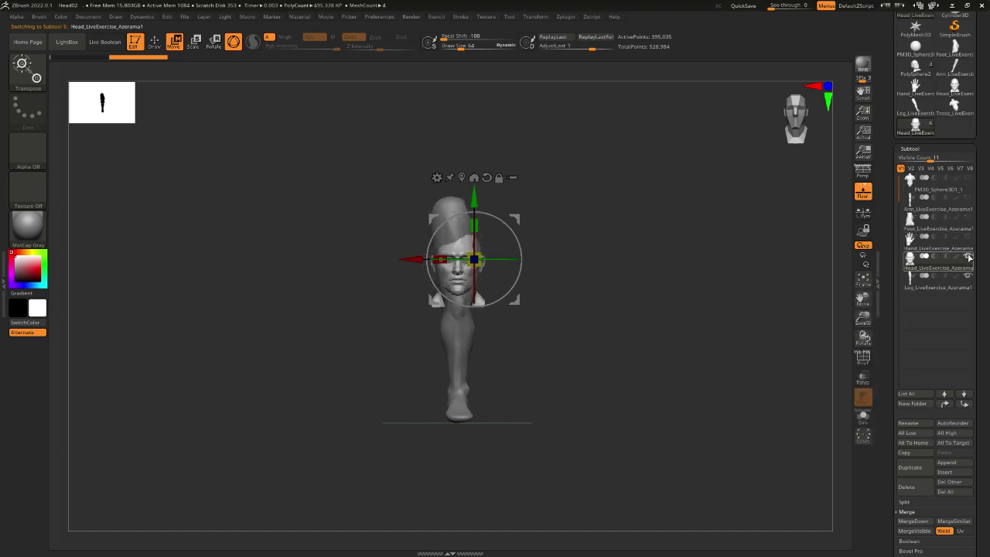
left_click(967, 275)
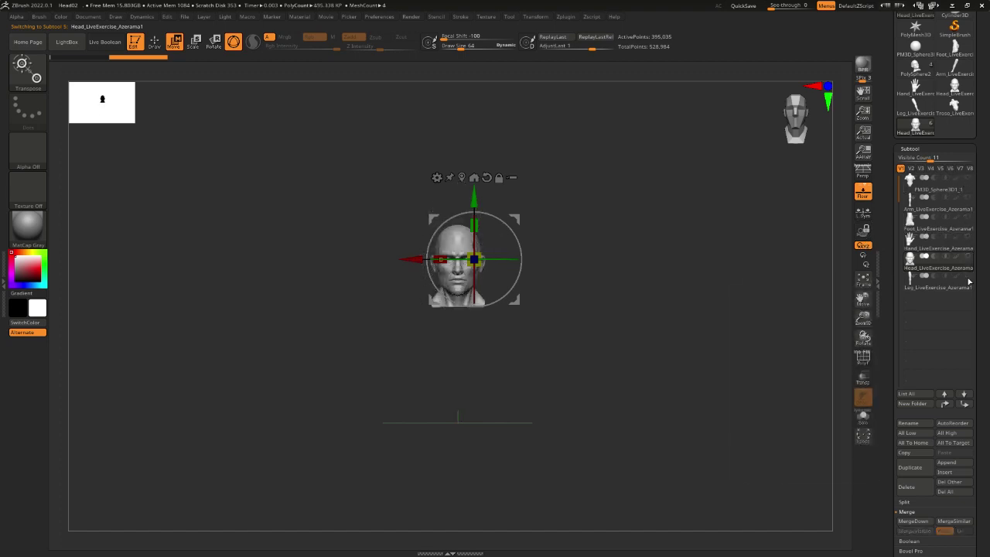
left_click(967, 180)
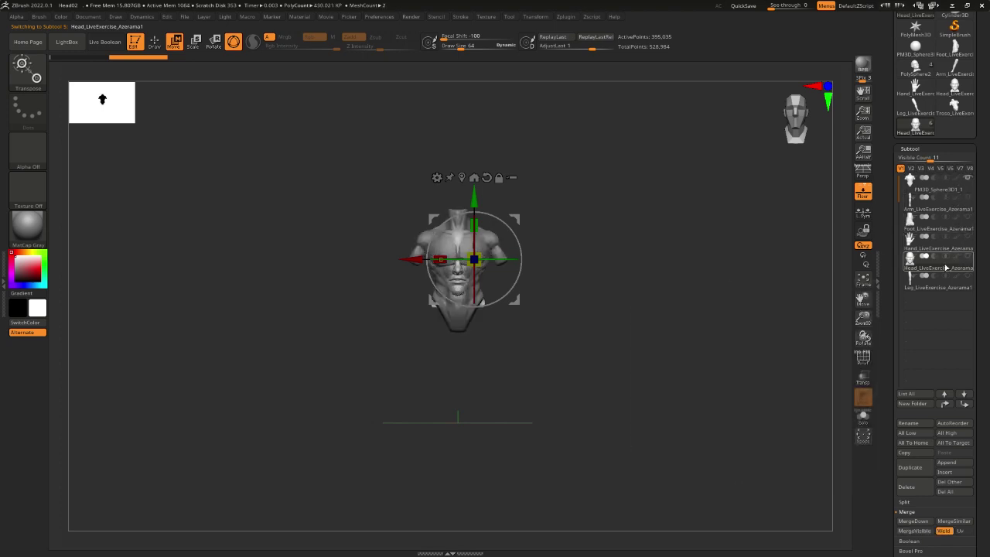
Move the head up onto the torso's neck, scale it down to match the torso, and return to Draw mode
left_click_drag(487, 199, 478, 145)
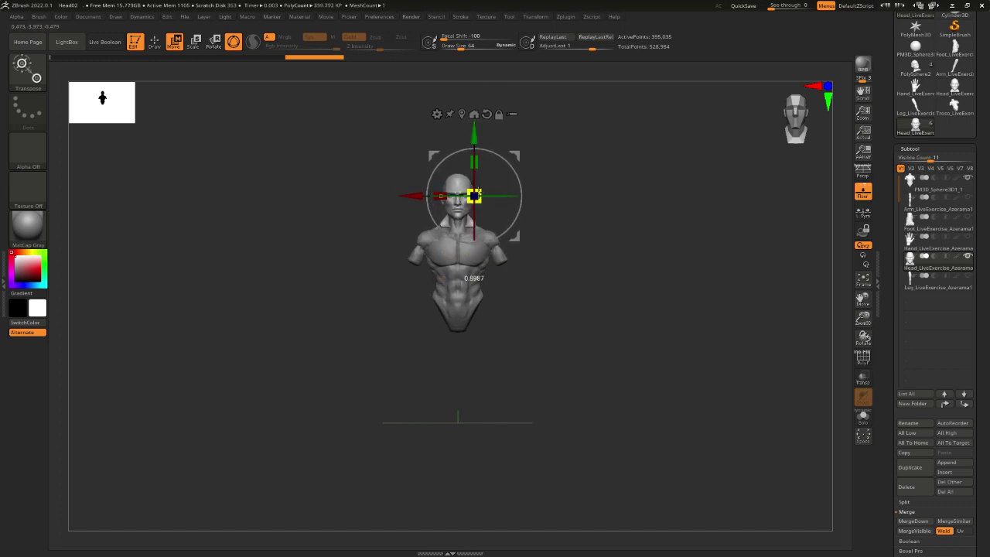
left_click_drag(479, 191, 481, 189)
right_click_drag(582, 185, 646, 204, "ctrl")
key("q")
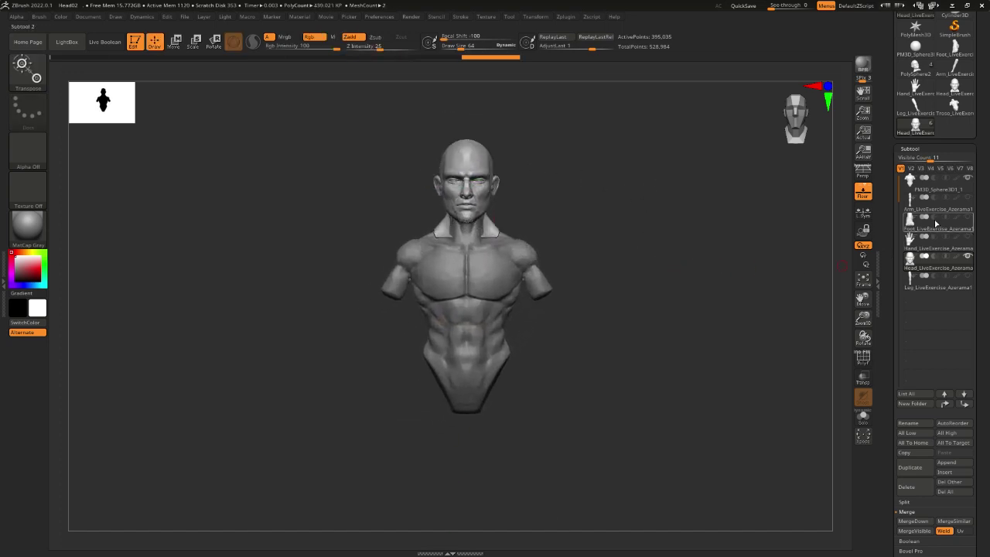
Show and select the Leg_LiveExercise subtool, then move it down and sideways under the torso's hip
left_click(966, 275)
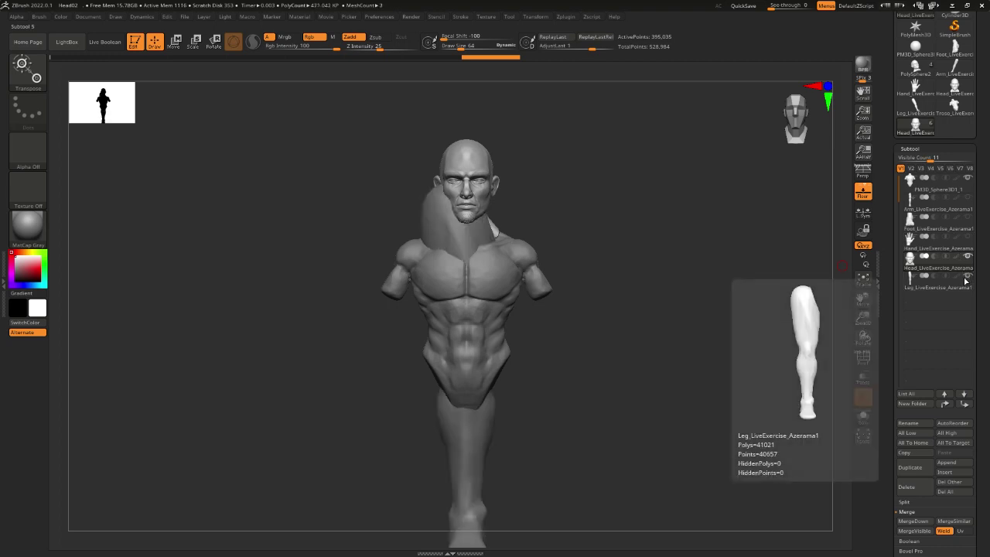
left_click(953, 284)
right_click_drag(722, 287, 653, 286, "ctrl")
key("w")
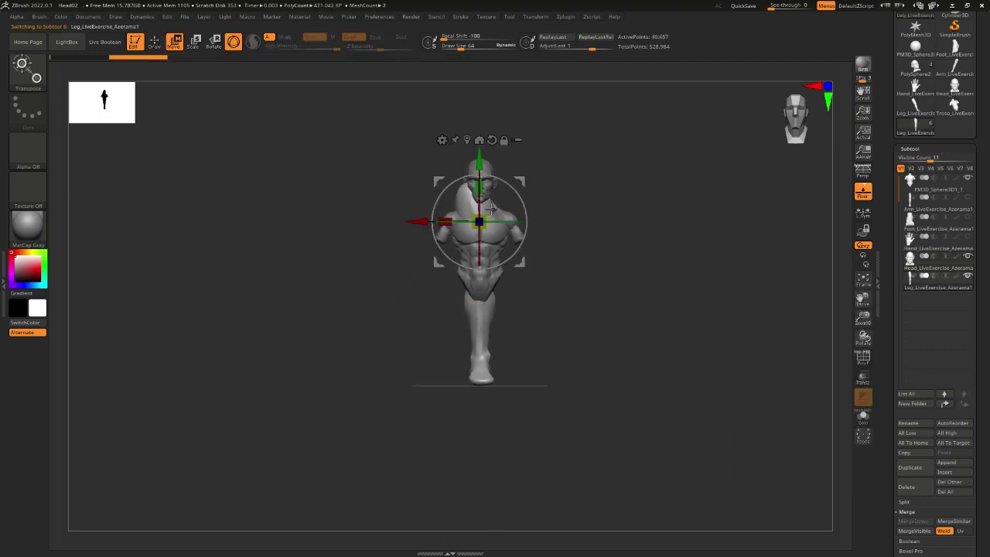
left_click_drag(480, 222, 473, 269)
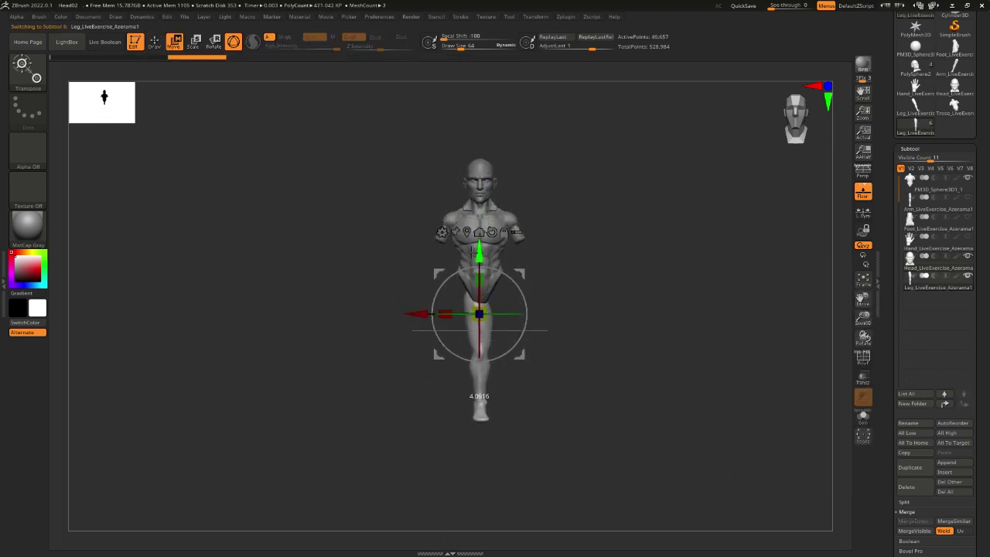
left_click_drag(419, 317, 396, 318)
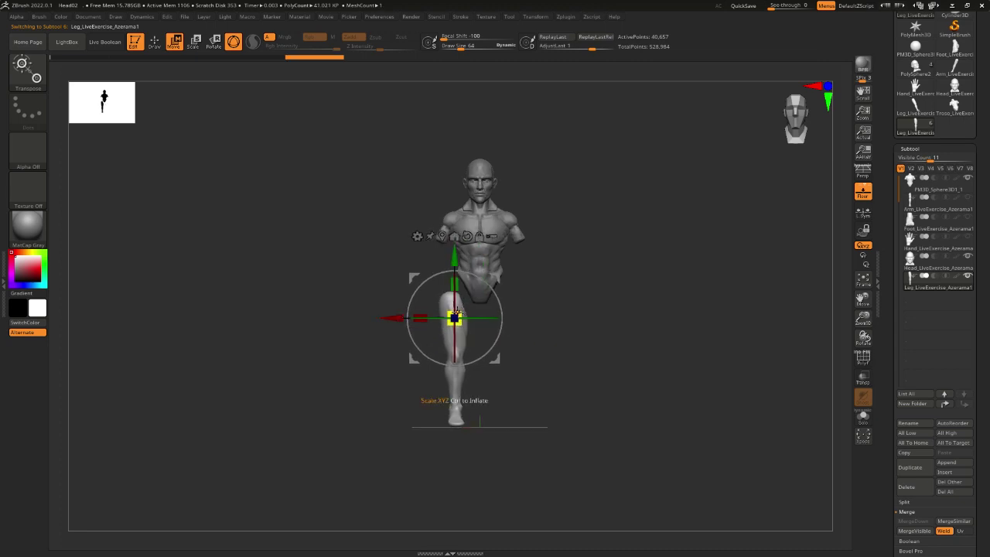
Fine-tune the leg's height, sideways position and scale so that its thigh meets the side of the pelvis
left_click_drag(455, 257, 455, 245)
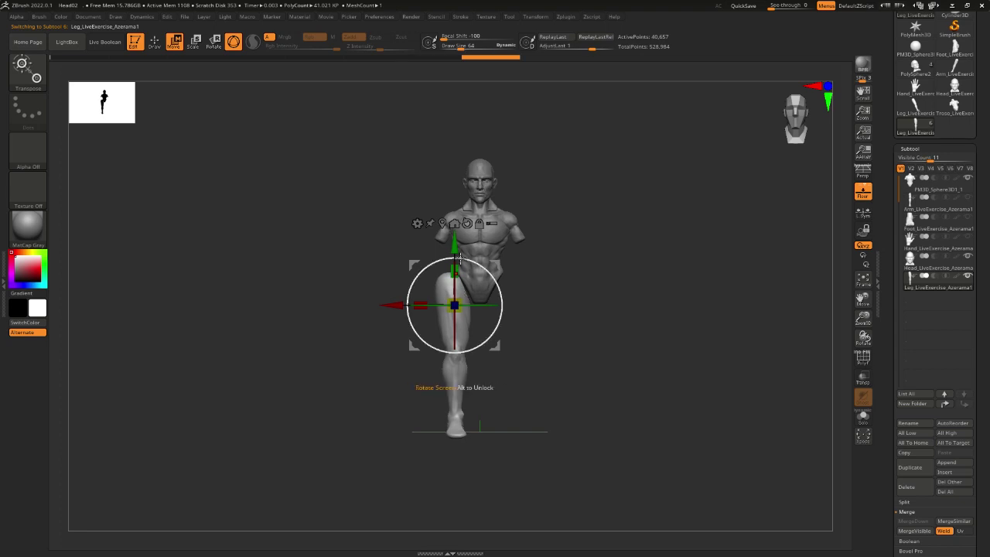
left_click_drag(395, 305, 398, 305)
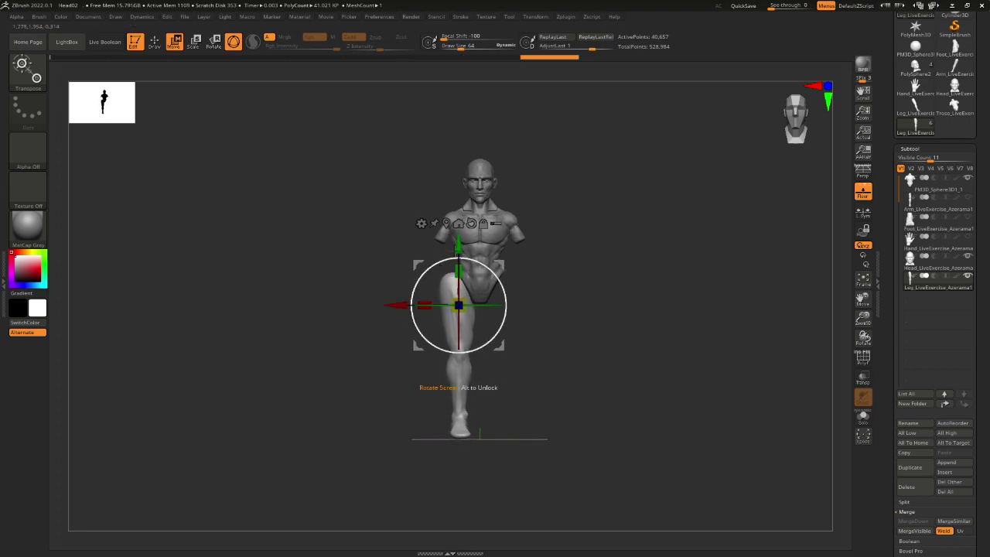
left_click_drag(458, 246, 457, 250)
left_click_drag(568, 246, 592, 254)
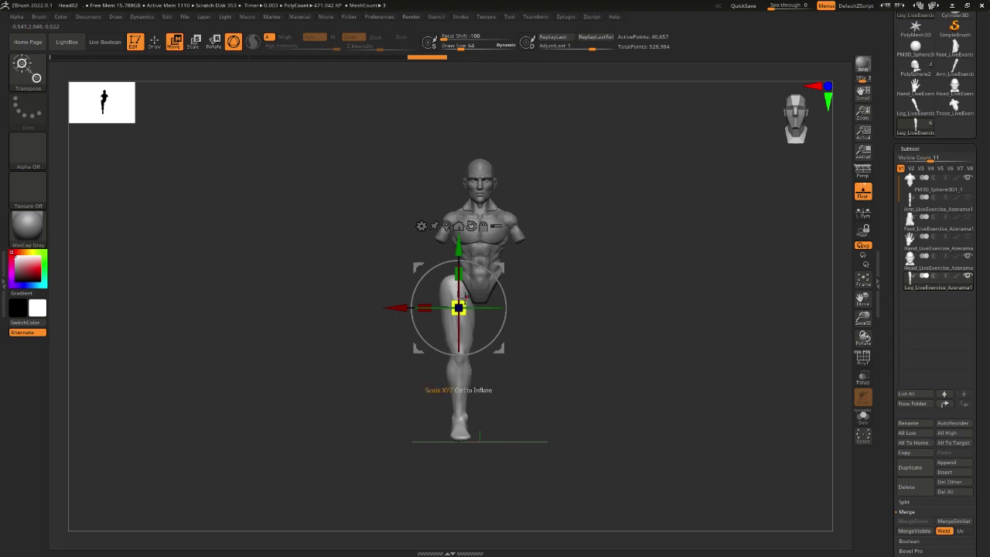
left_click_drag(464, 301, 466, 299)
left_click_drag(460, 244, 459, 248)
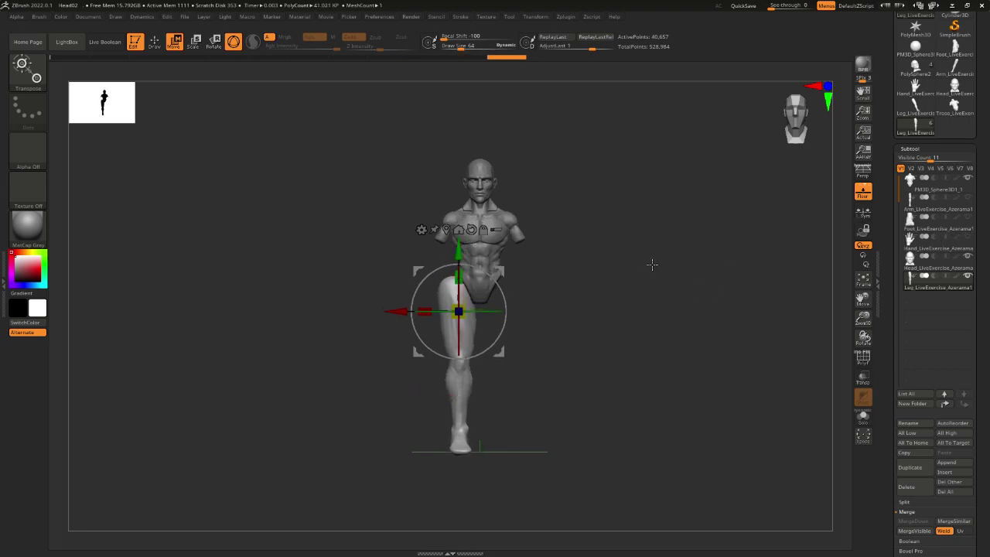
Show and select the Foot_LiveExercise subtool, move it down to the leg's lower end and scale it down
mouse_move(962, 228)
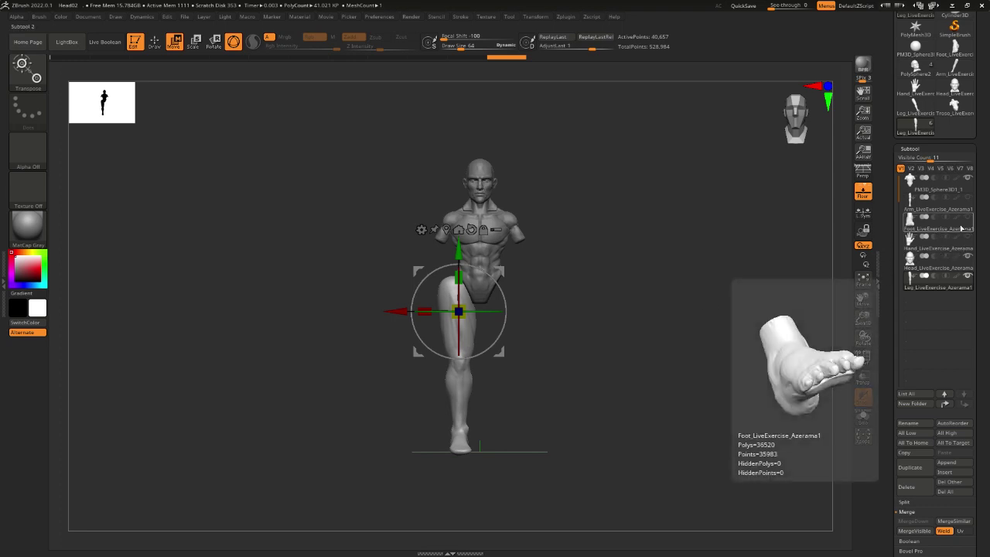
left_click(957, 229)
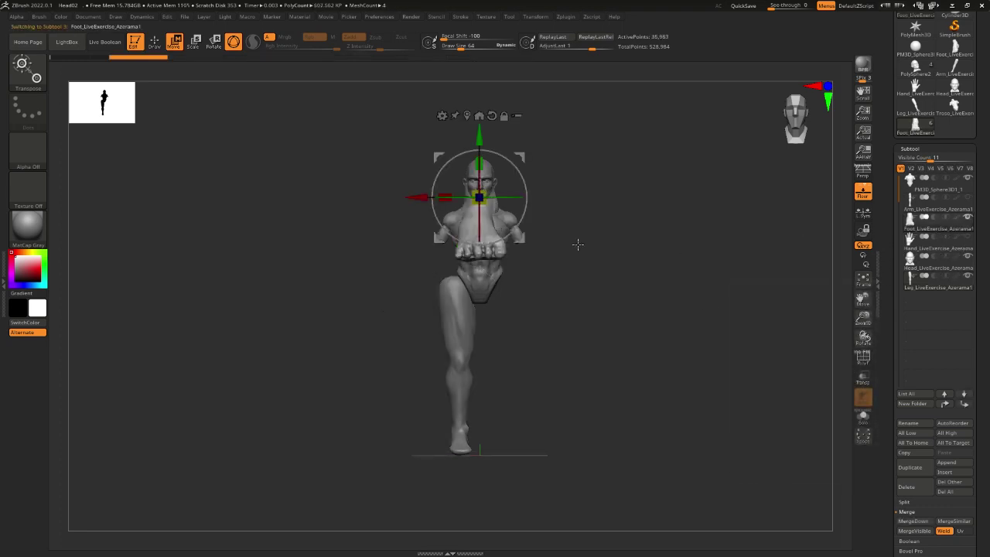
left_click_drag(490, 144, 466, 378)
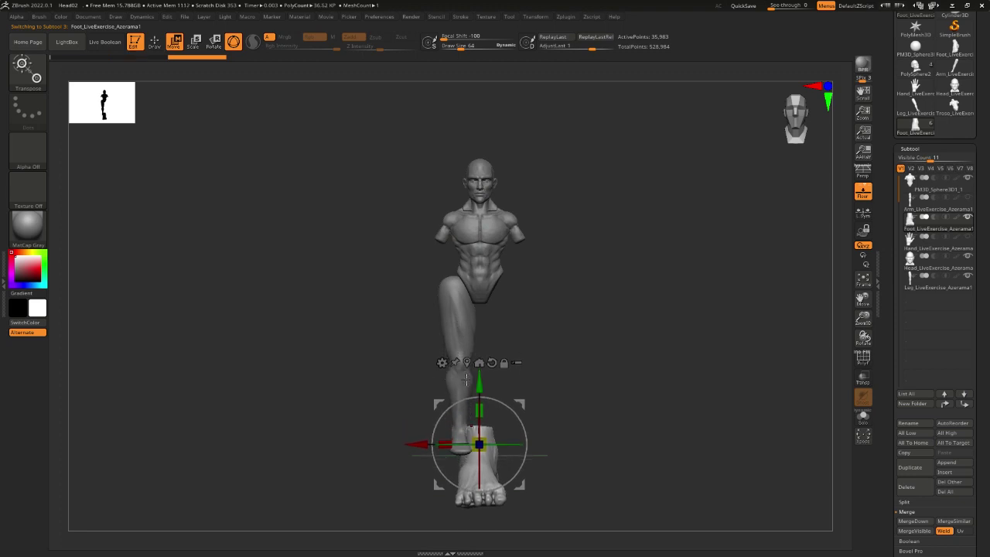
left_click_drag(612, 361, 657, 362, "shift")
left_click_drag(483, 440, 467, 455)
left_click_drag(572, 390, 585, 371)
key("ctrl+z")
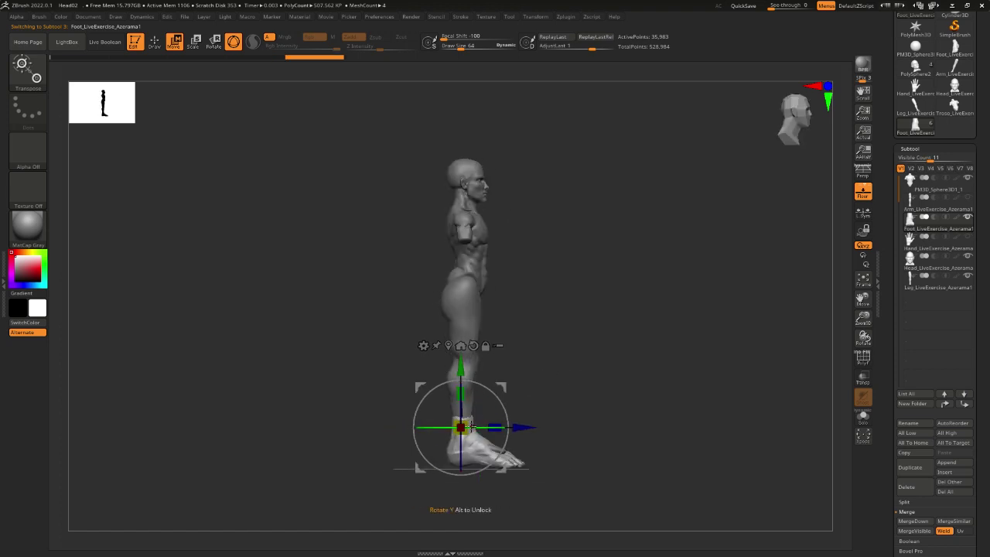
Adjust the foot's position and scale from the side and front to line it up with the leg's ankle
left_click_drag(465, 423, 456, 424)
left_click_drag(552, 380, 582, 406, "shift")
left_click_drag(548, 404, 541, 386, "alt")
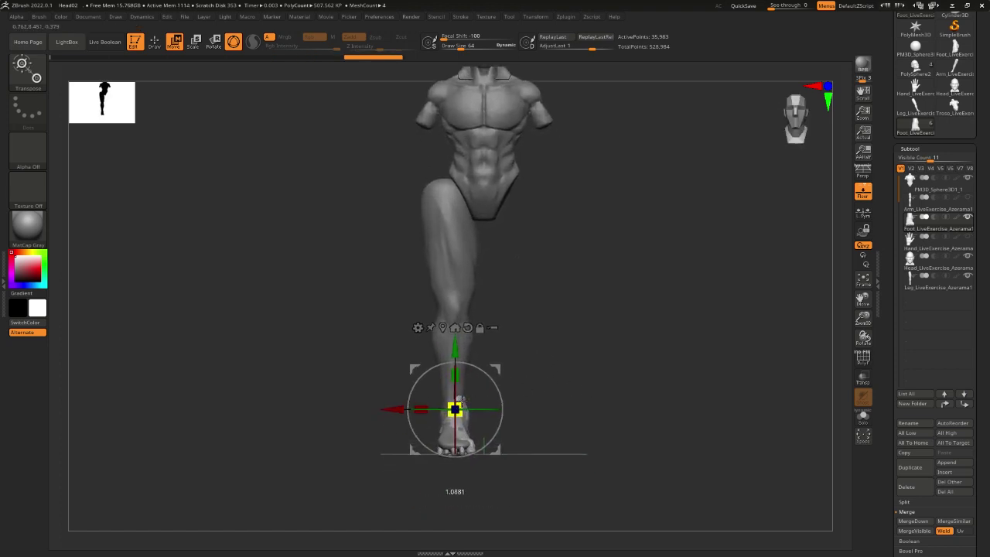
left_click_drag(455, 348, 455, 346)
left_click_drag(530, 336, 477, 377, "shift")
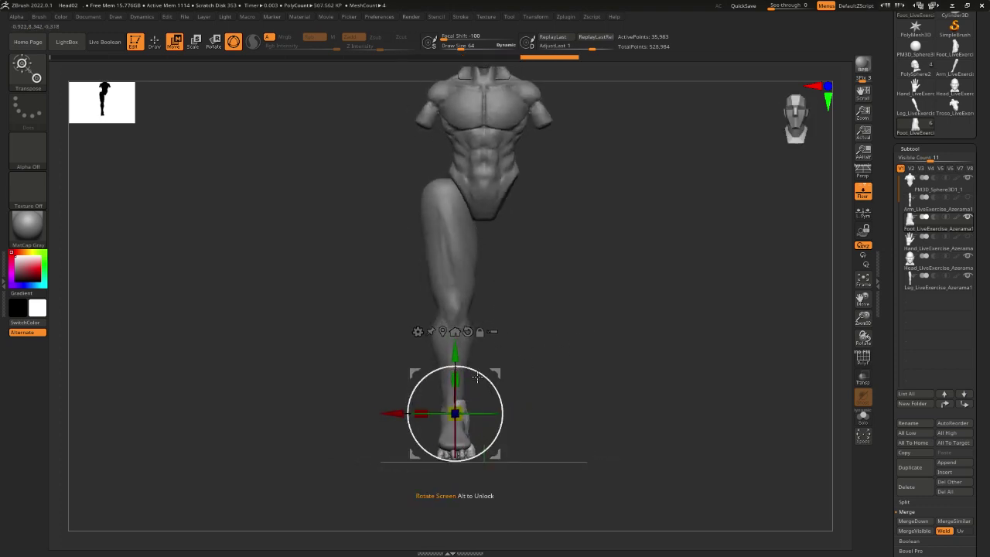
left_click_drag(511, 345, 567, 337)
Show and select the Arm_LiveExercise subtool, rescale it and angle it outward at the torso's shoulder, then return to Draw mode
left_click(970, 200)
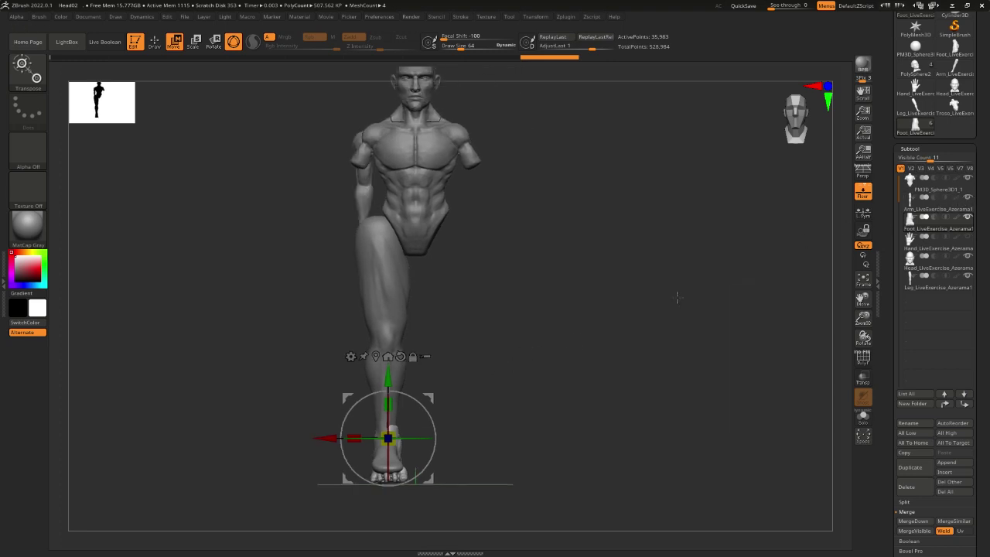
left_click_drag(615, 290, 656, 293)
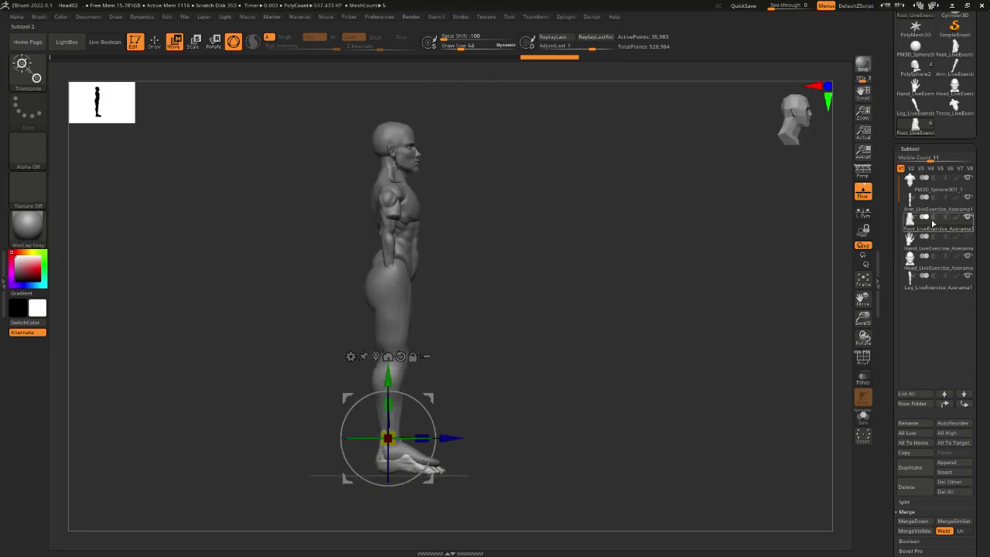
left_click(934, 207)
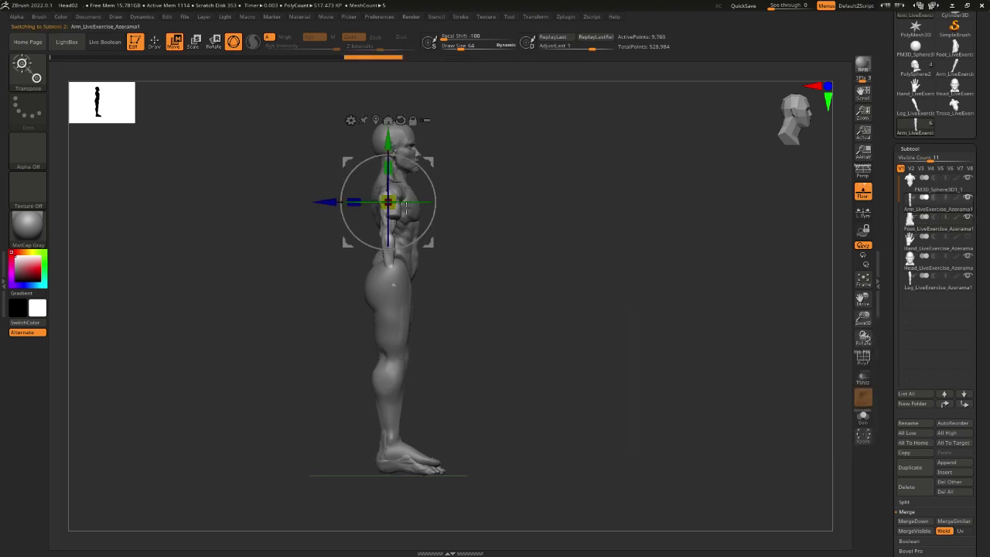
left_click_drag(499, 175, 447, 197)
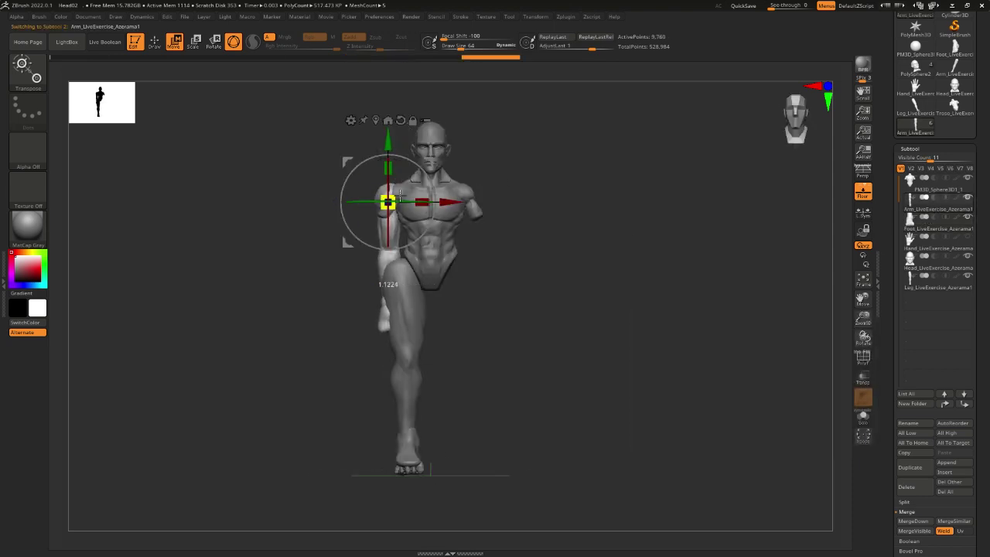
left_click_drag(434, 186, 448, 203)
left_click_drag(537, 195, 509, 196, "alt")
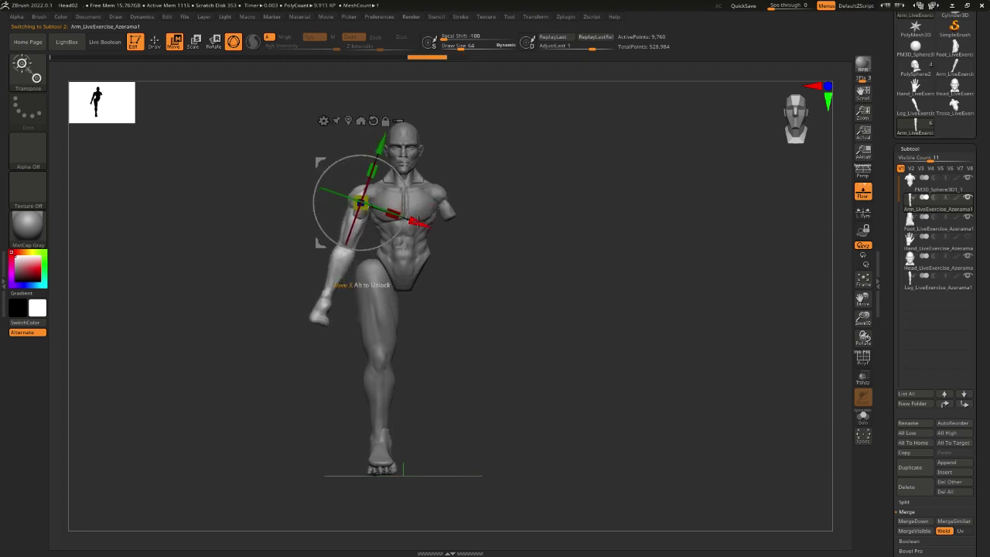
left_click_drag(362, 203, 355, 193)
mouse_move(423, 186)
left_mouse_down()
mouse_move(546, 194)
mouse_move(457, 190)
mouse_move(464, 199)
left_mouse_up()
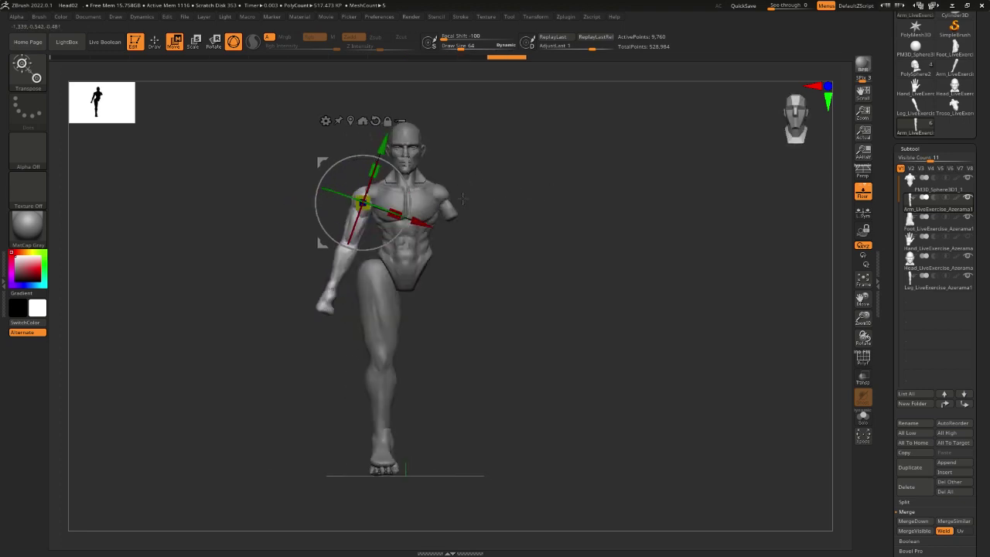
key("q")
Show and select the Hand_LiveExercise subtool, centre the gizmo on it, then place it near the wrist with its fingers pointing down
left_click_drag(670, 257, 833, 240)
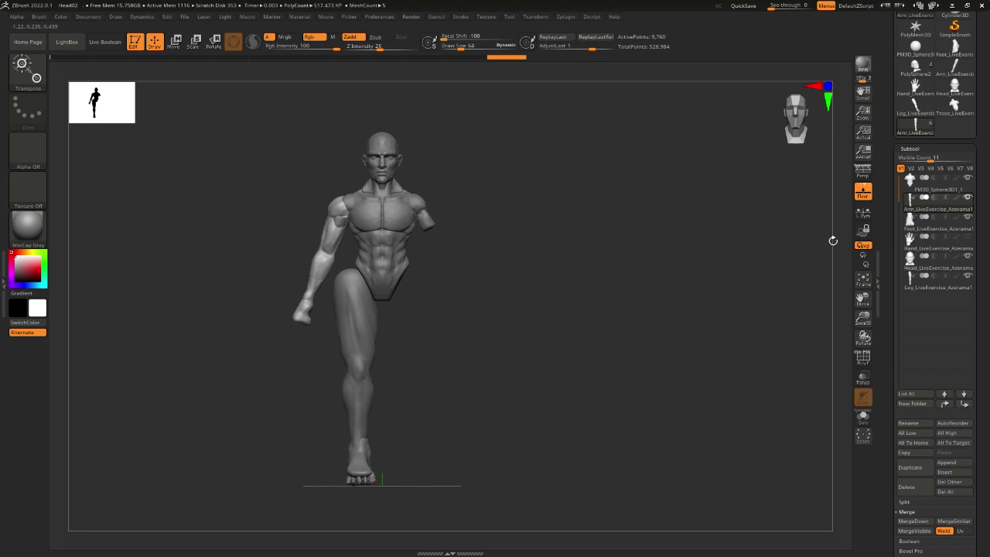
left_click(966, 237)
left_click(942, 246)
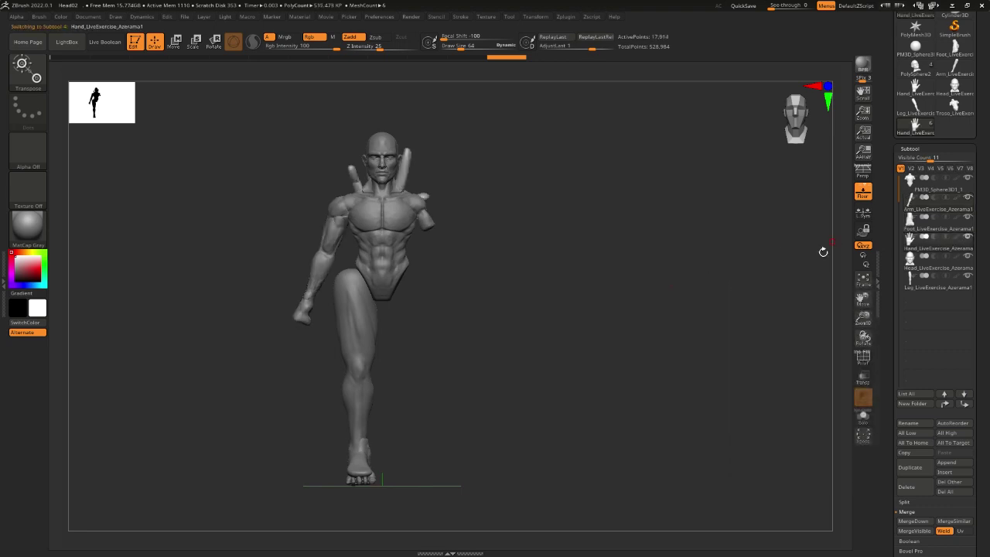
key("w")
left_click(412, 137)
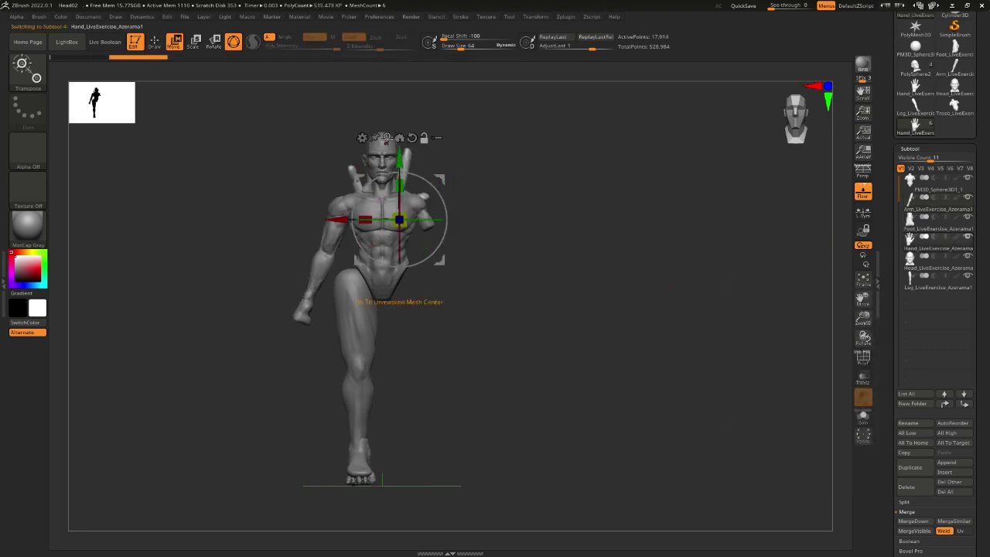
left_click(387, 139)
left_click_drag(388, 183, 379, 337)
left_click_drag(429, 241, 326, 416)
mouse_move(286, 342)
left_mouse_down()
mouse_move(271, 376)
mouse_move(214, 376)
left_mouse_up()
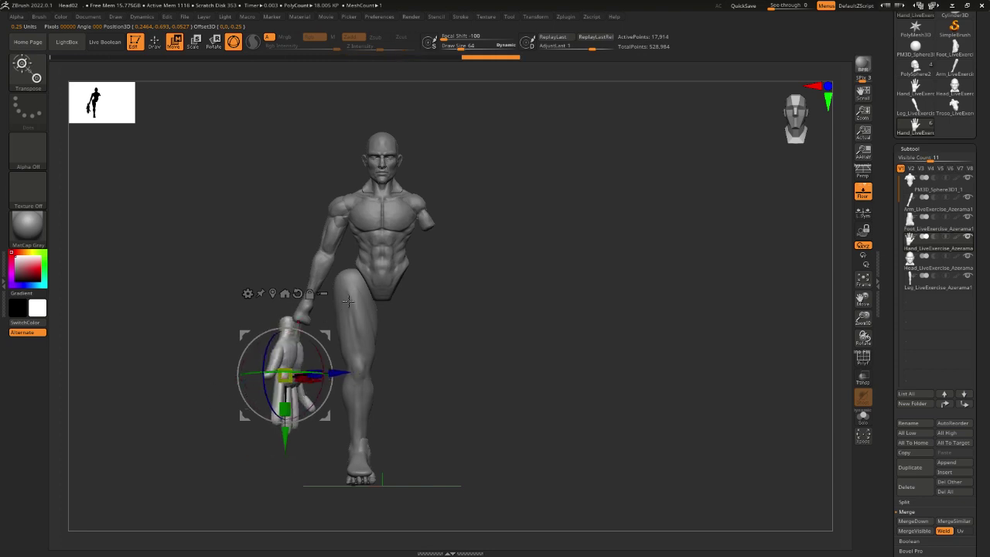
Scale the hand down to suit the arm and move it up toward the wrist
left_click_drag(285, 376, 285, 376)
left_click_drag(324, 335, 444, 311)
left_click_drag(341, 307, 330, 251)
left_click_drag(290, 292, 282, 301)
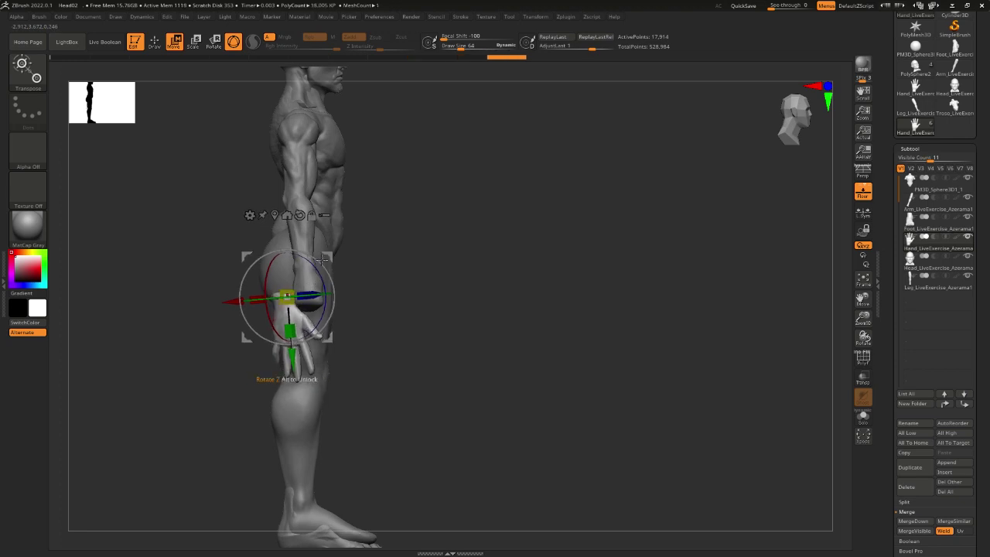
Rotate the hand to follow the forearm's angle, fit it onto the wrist and return to Draw mode
left_click_drag(347, 297, 373, 304)
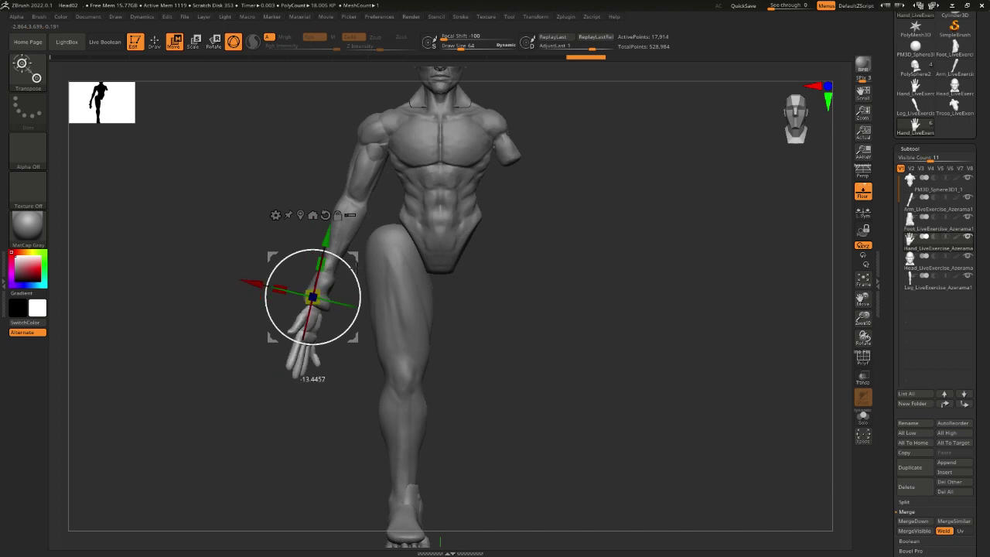
left_click_drag(341, 241, 352, 224)
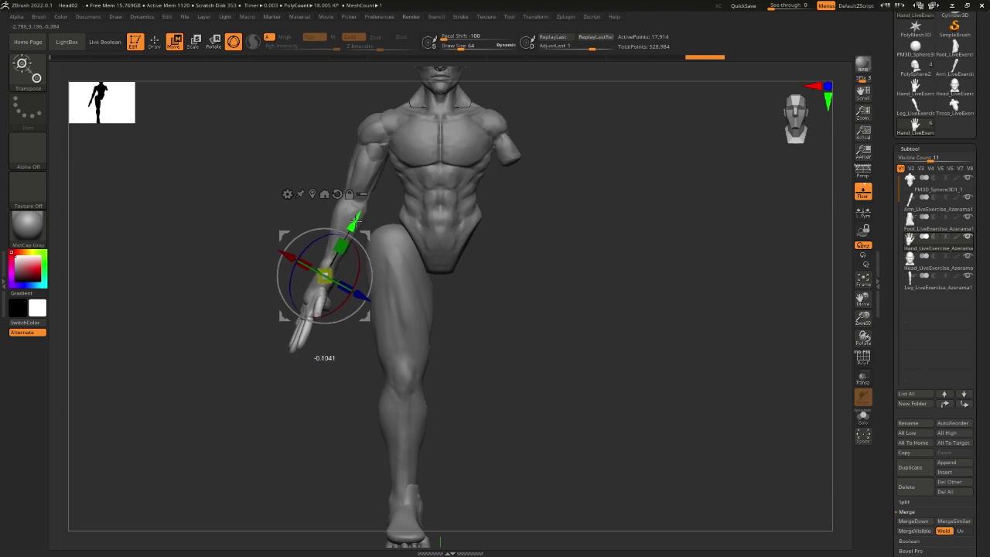
left_click_drag(534, 265, 595, 292)
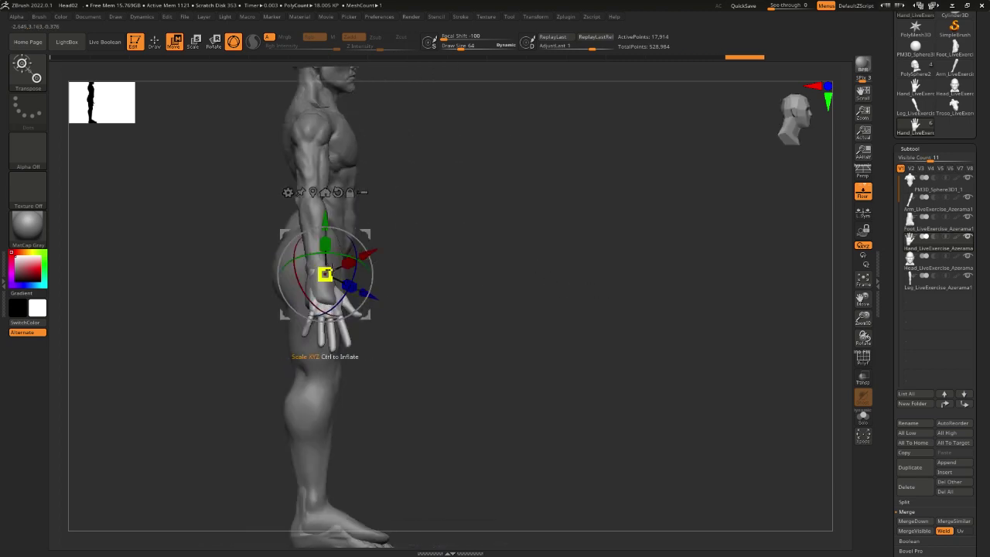
mouse_move(474, 259)
left_mouse_down()
mouse_move(555, 289)
mouse_move(610, 289)
mouse_move(570, 296)
mouse_move(494, 283)
left_mouse_up()
key("q")
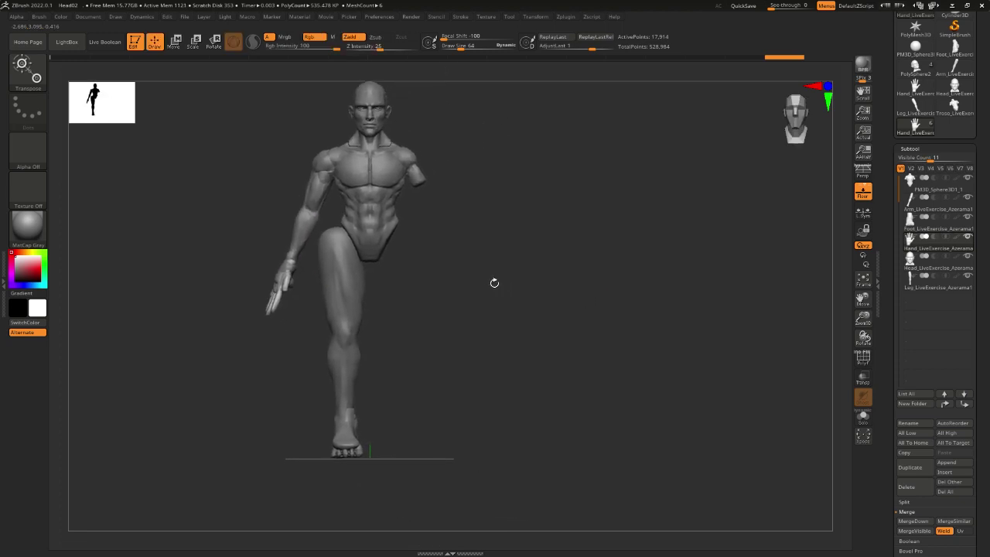
Select the leg subtool again, lower it slightly and return to Draw mode
key("w")
left_click(349, 313, "alt")
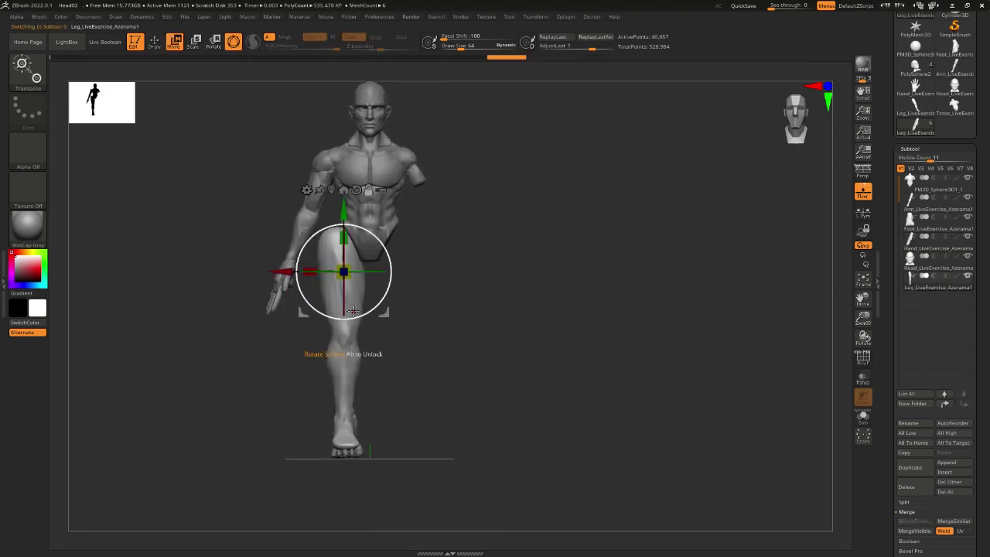
left_click_drag(346, 219, 346, 225)
key("q")
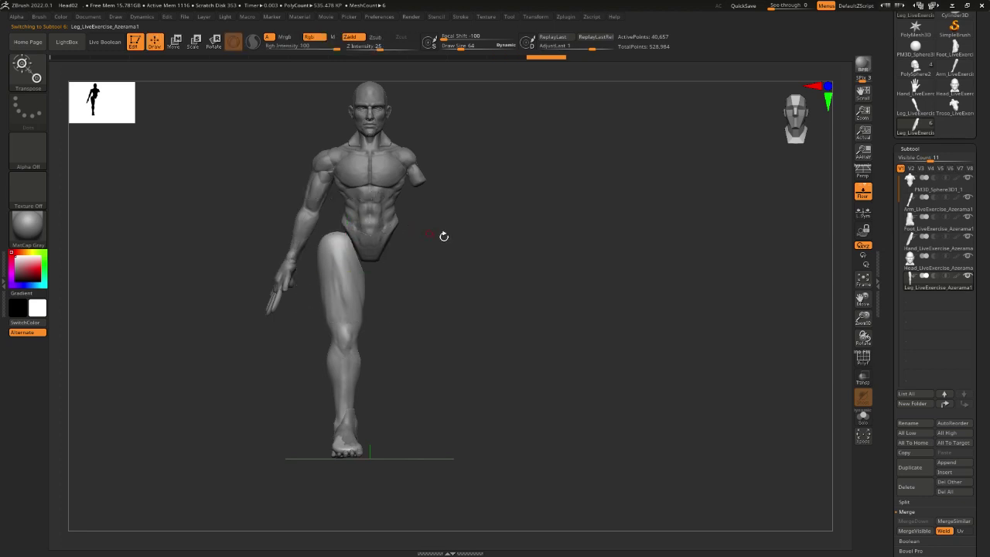
mouse_move(542, 264)
left_mouse_down()
mouse_move(520, 269)
mouse_move(546, 270)
left_mouse_up()
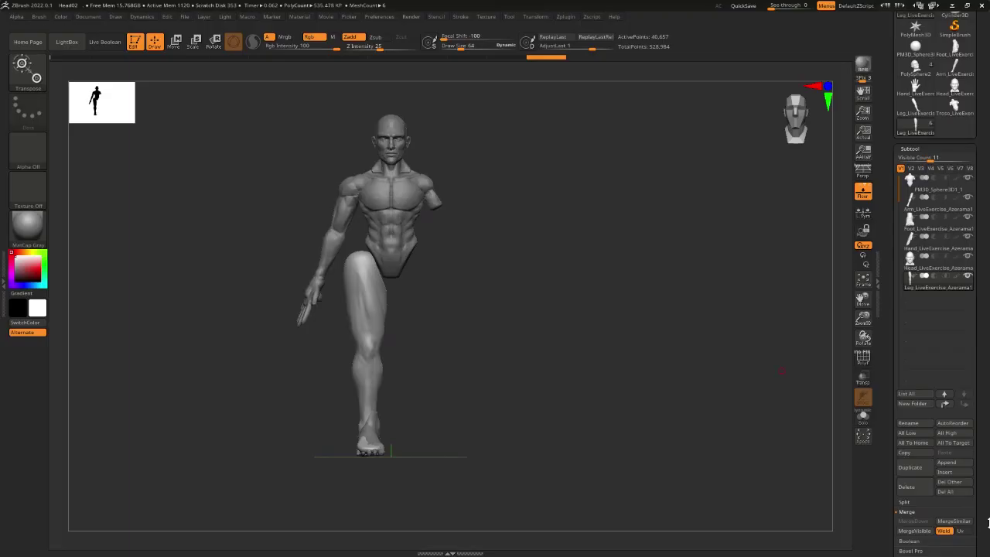
Open the Modify Topology options of the tool's geometry settings and locate the Mirror And Weld command
scroll(891, 441, "down", 5)
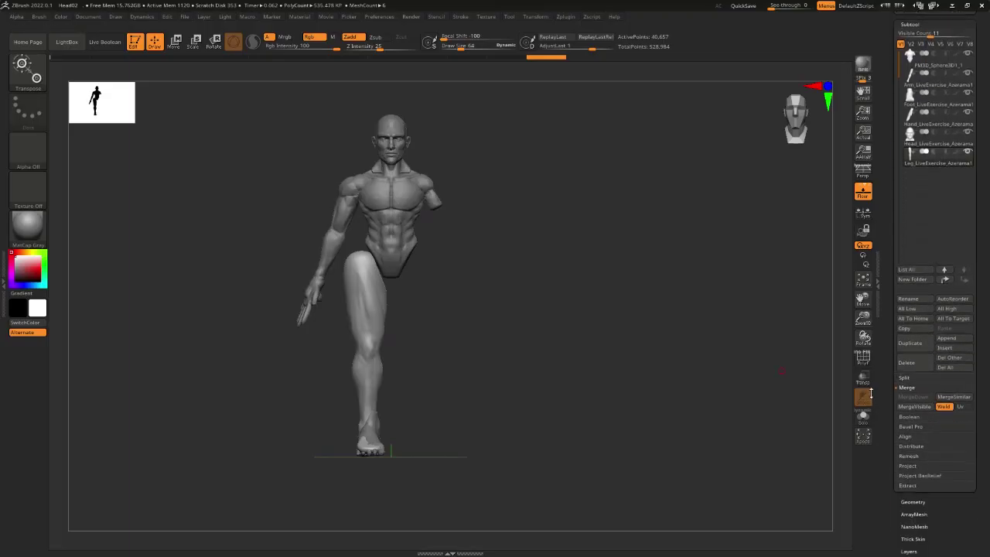
left_click(912, 448)
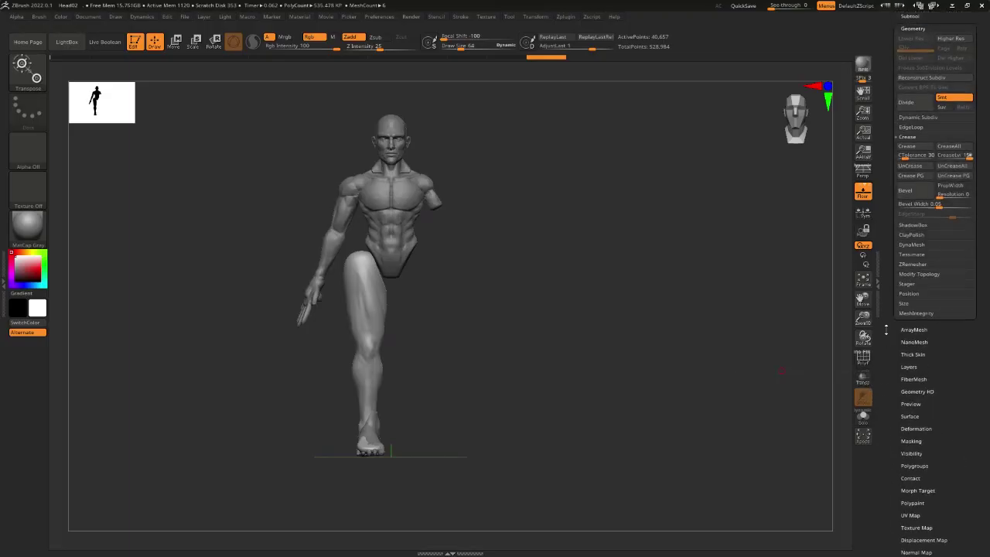
left_click(918, 274)
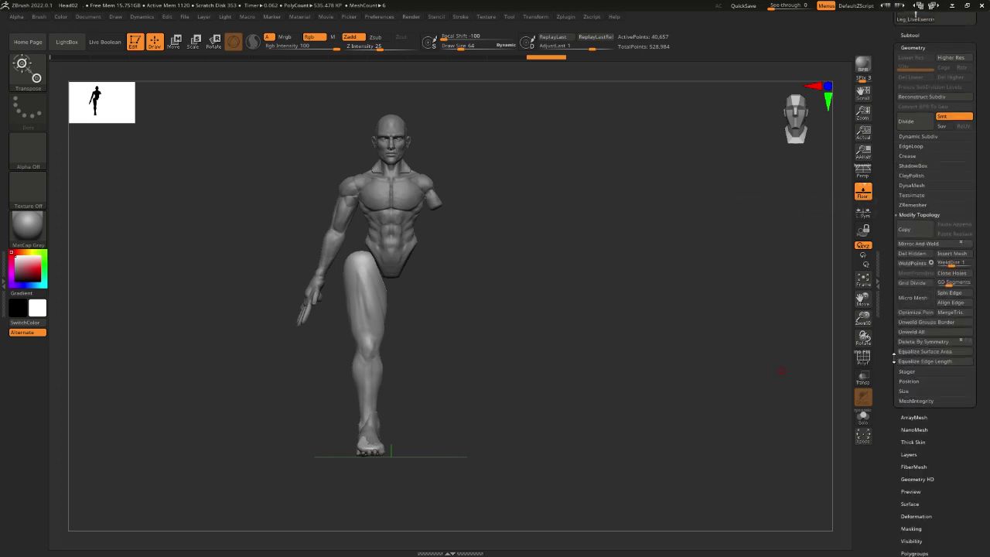
left_click(935, 242)
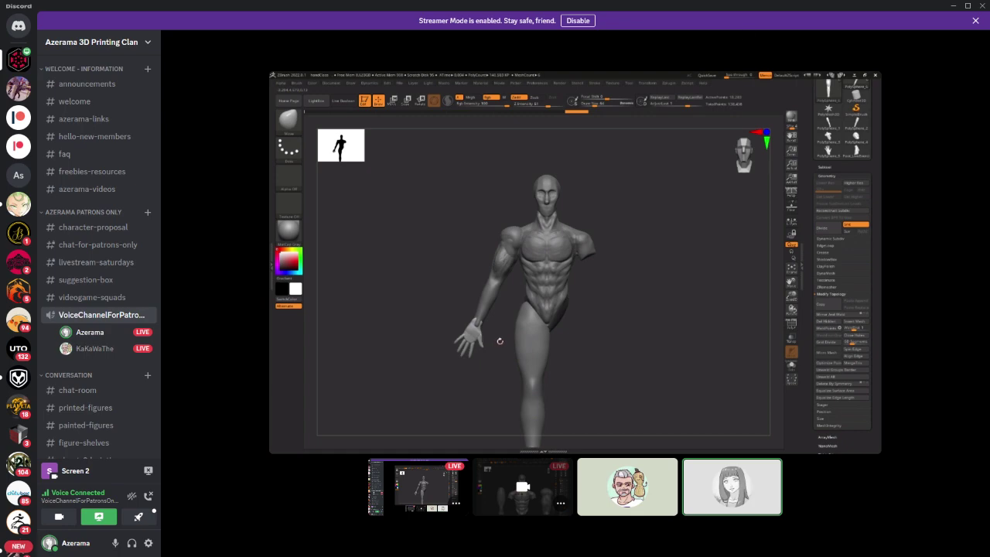
Restore the Discord window to a smaller size and move it away from the ZBrush workspace
left_click(967, 6)
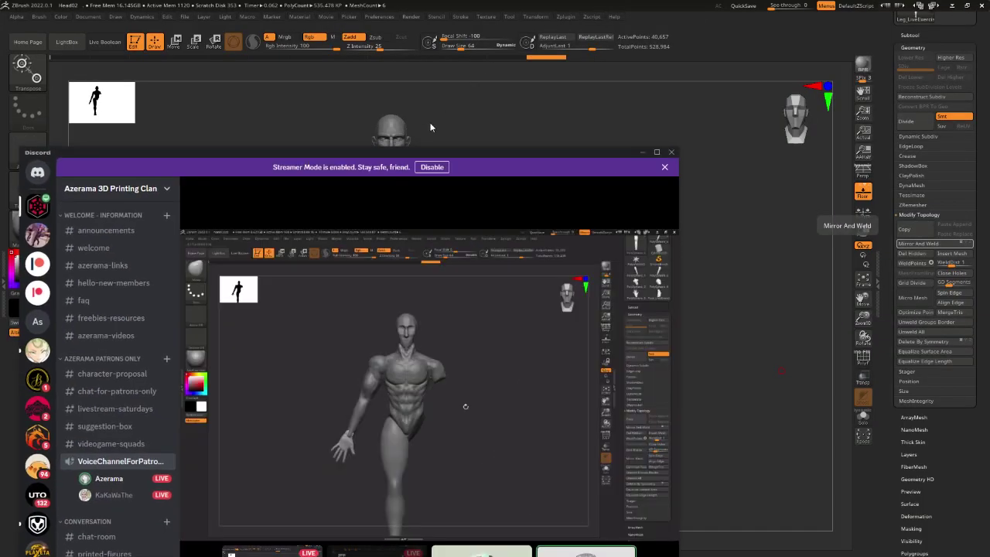
left_click_drag(412, 152, 0, 168)
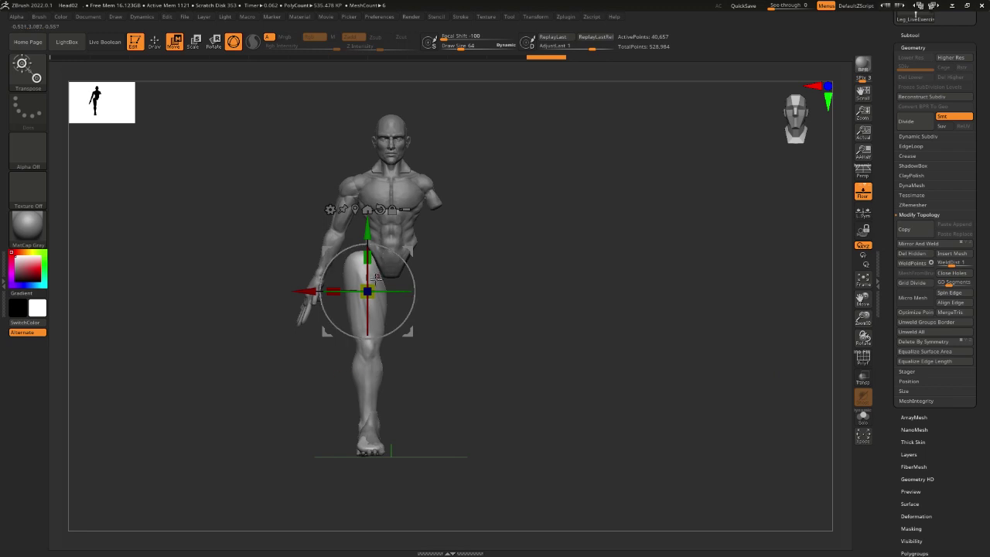
Switch to the web browser and view the chart of human body proportions measured in heads
left_click_drag(369, 290, 366, 294)
key("ctrl+z")
key("alt+Tab")
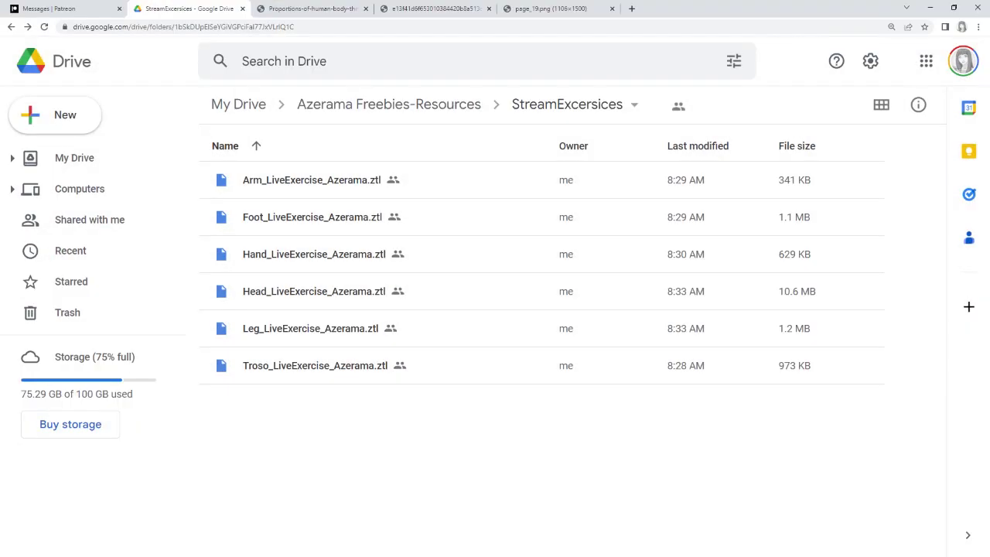
left_click(312, 9)
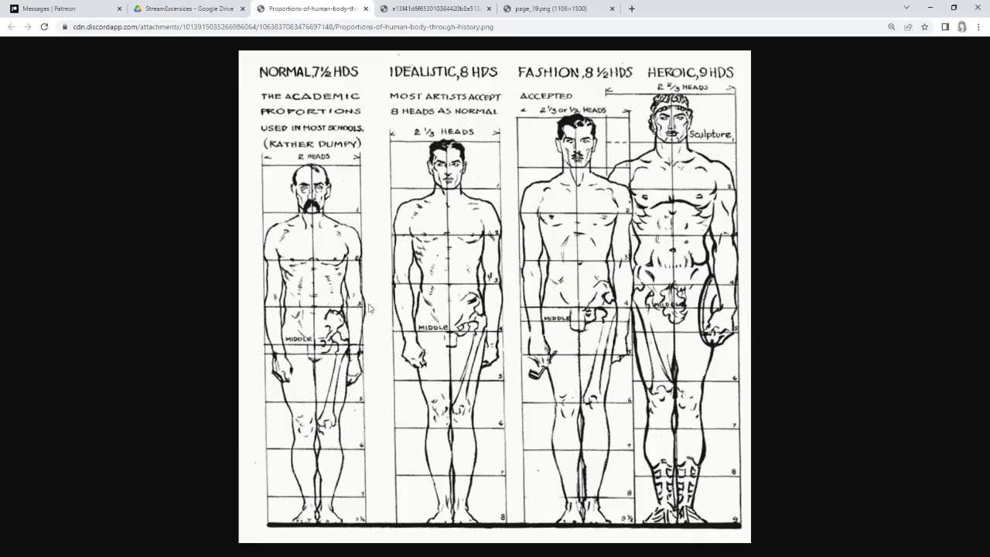
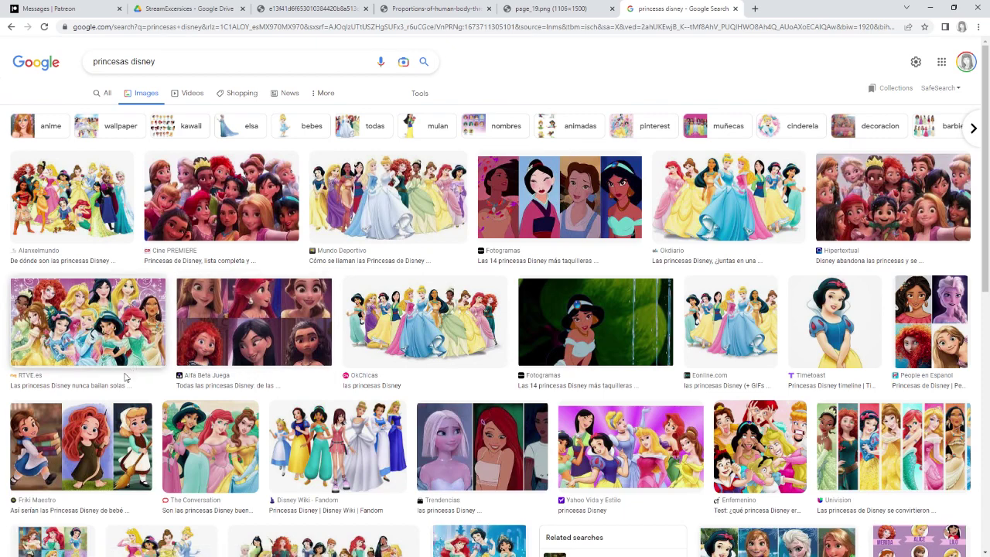
Open the picture of Jasmine and browse the Disney princess image results for character body proportions
left_click(570, 312)
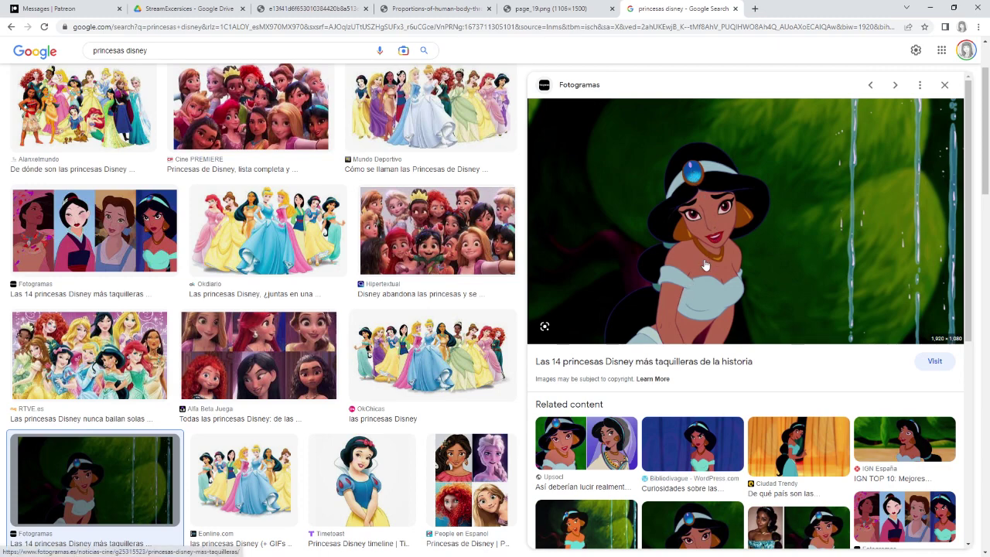
scroll(340, 406, "down", 2)
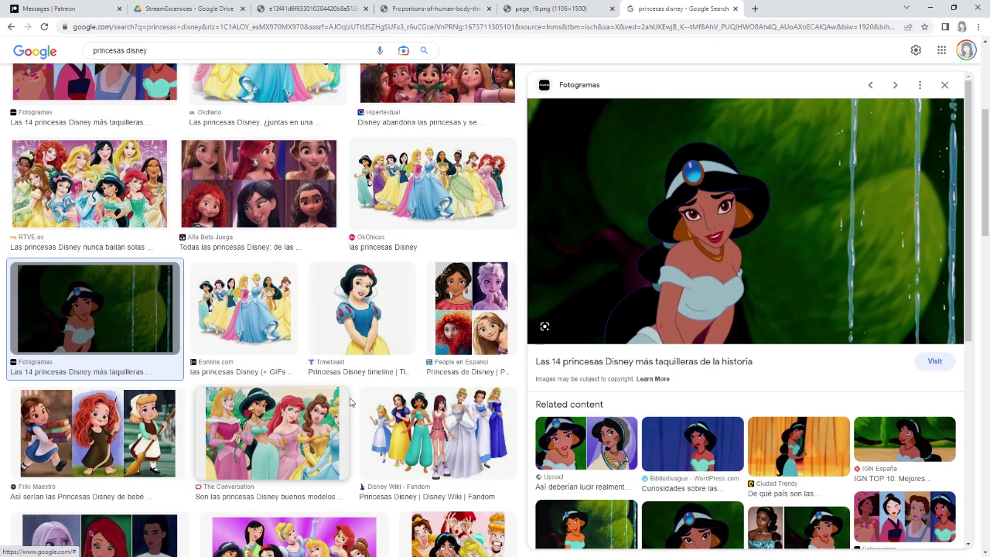
scroll(259, 401, "down", 2)
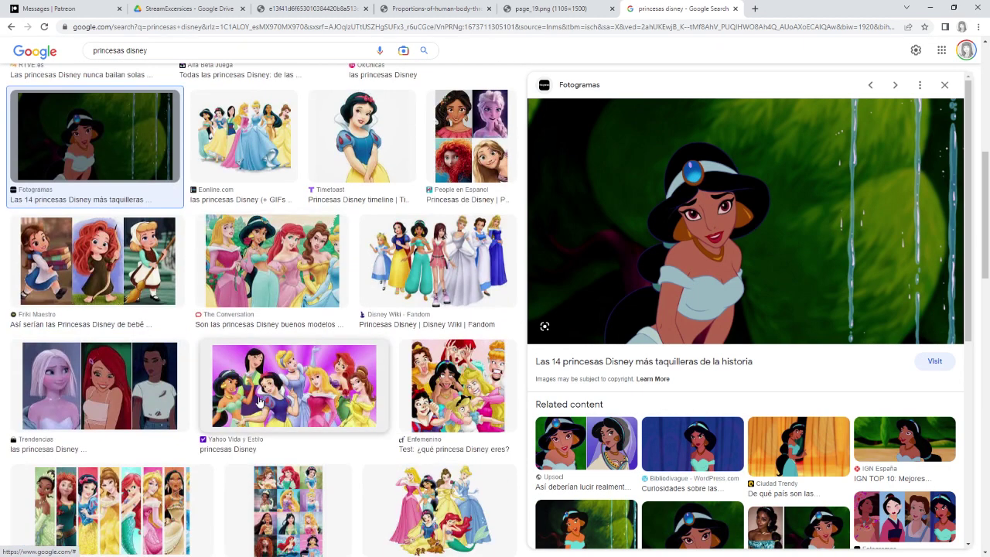
scroll(309, 272, "down", 4)
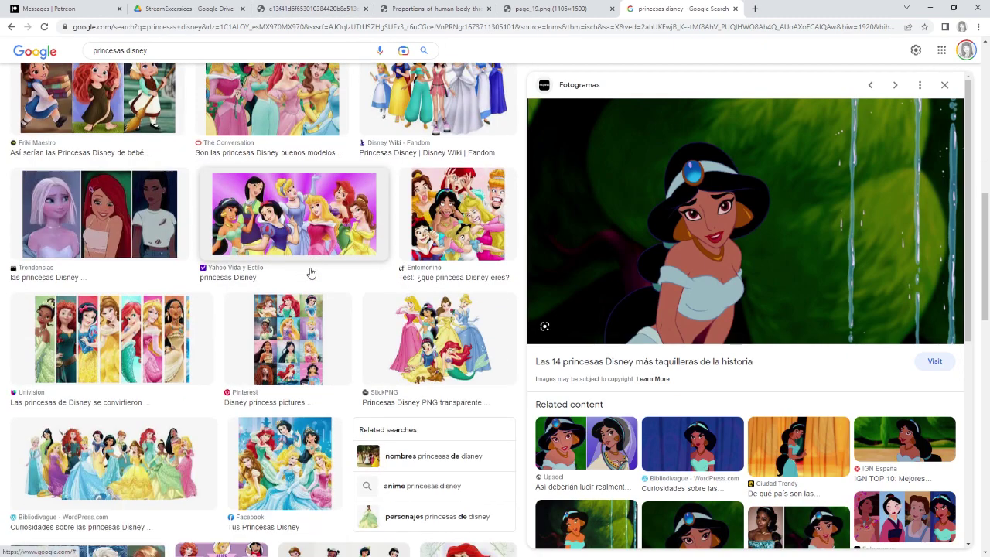
scroll(261, 346, "down", 2)
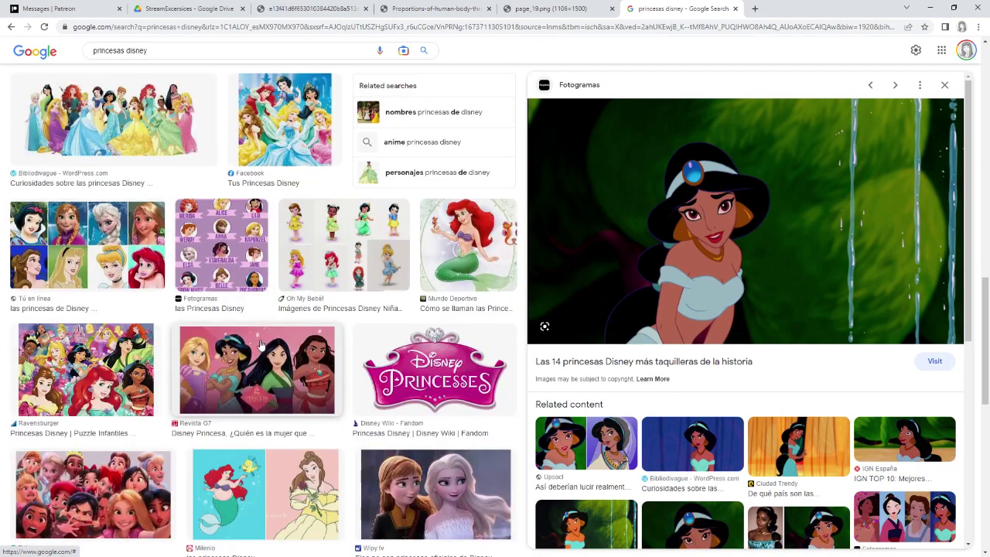
scroll(182, 358, "up", 4)
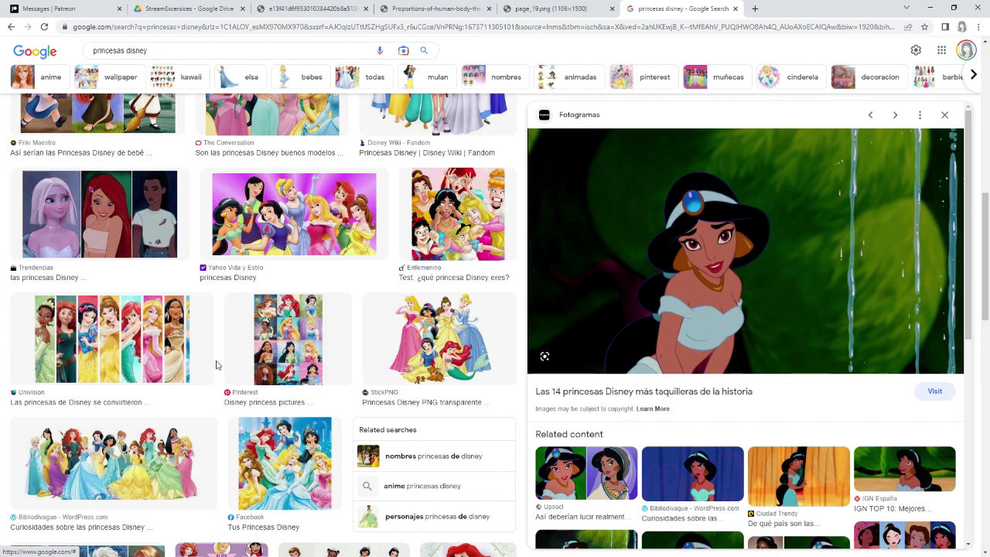
scroll(216, 363, "down", 2)
scroll(214, 356, "up", 4)
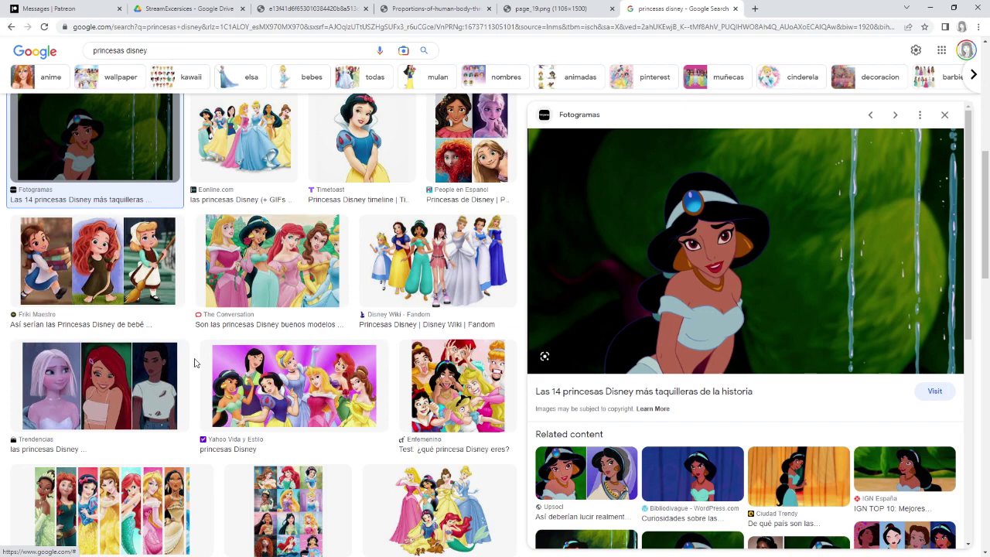
scroll(195, 363, "down", 5)
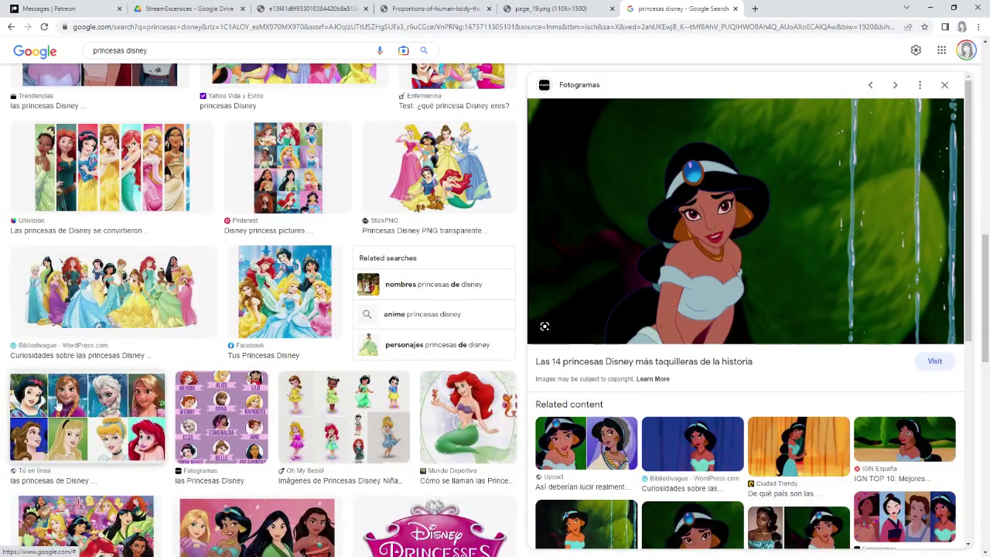
Preview several Disney princess group pictures, including the image of Ariel beside Elsa, as examples of stylised proportions
left_click(58, 416)
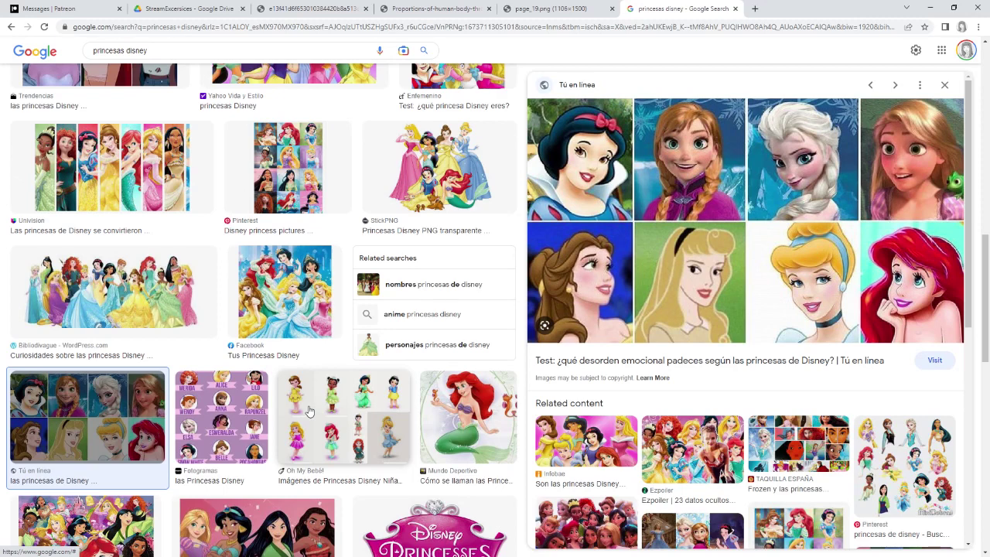
scroll(308, 411, "down", 5)
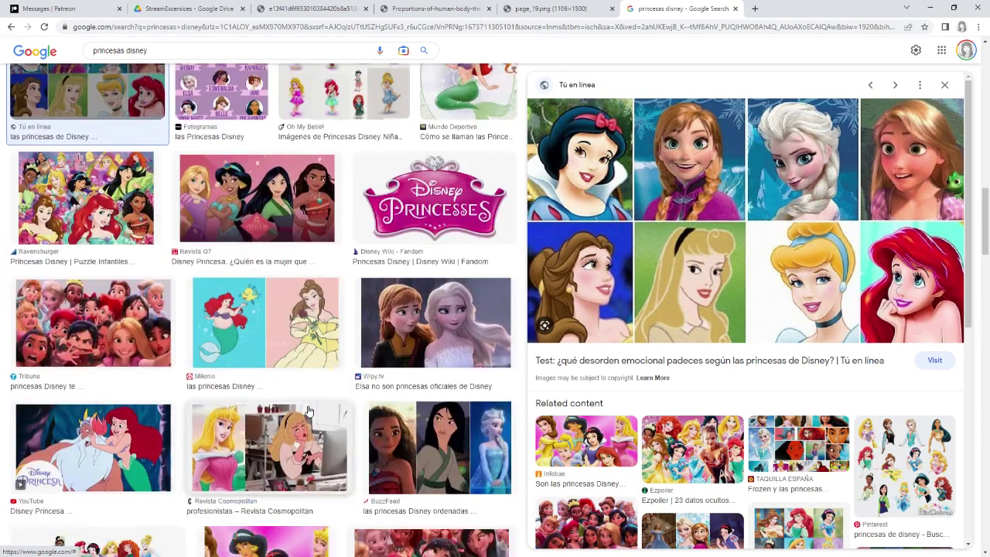
left_click(221, 230)
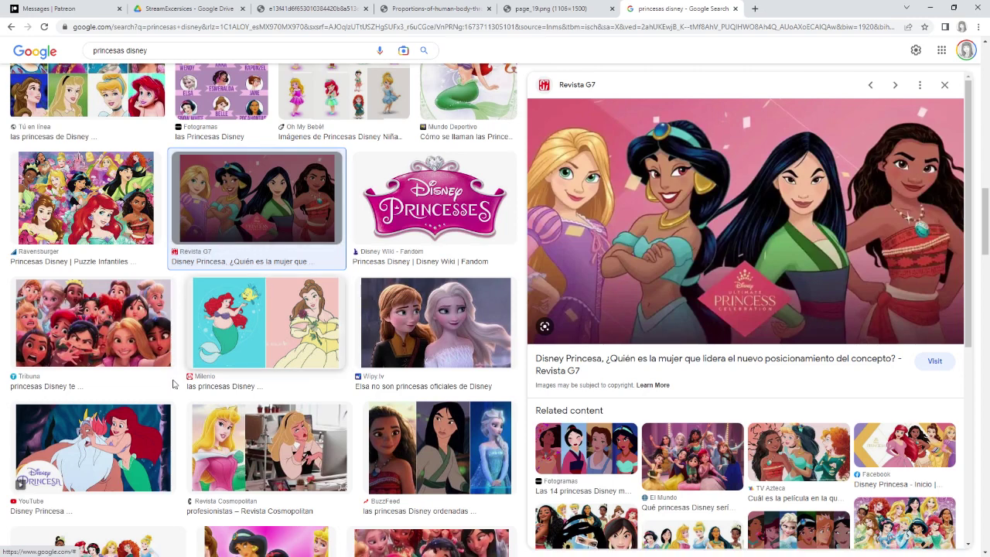
scroll(147, 379, "down", 2)
scroll(89, 388, "down", 2)
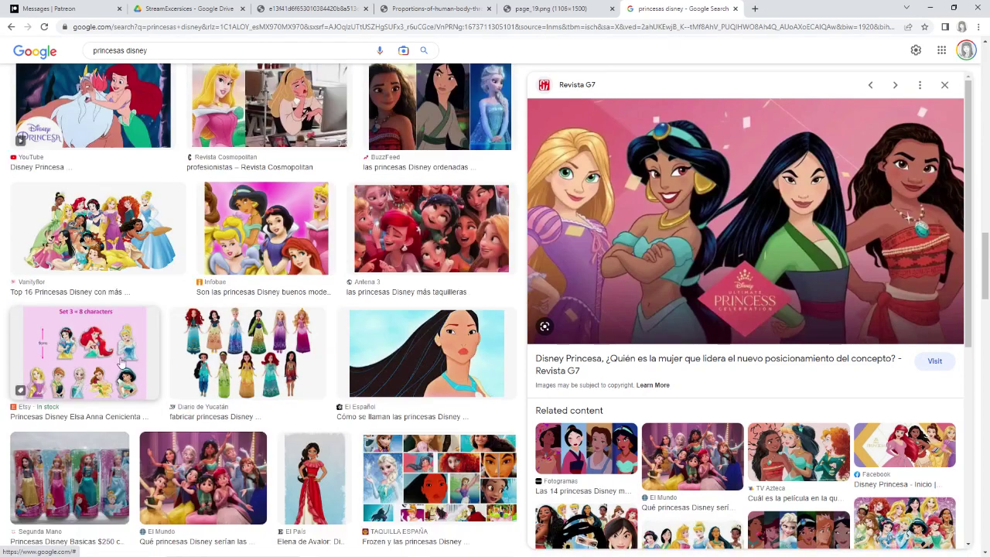
left_click(453, 238)
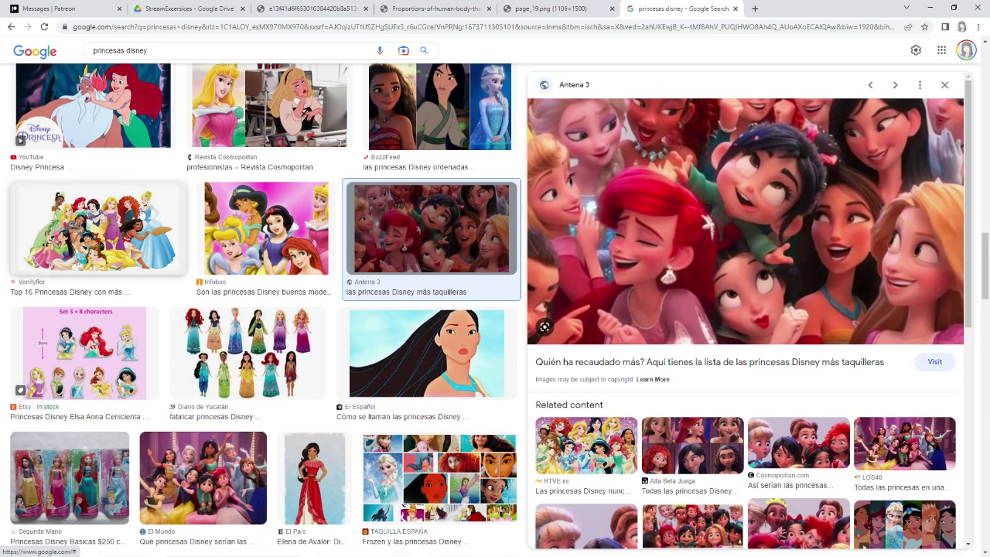
scroll(142, 215, "down", 2)
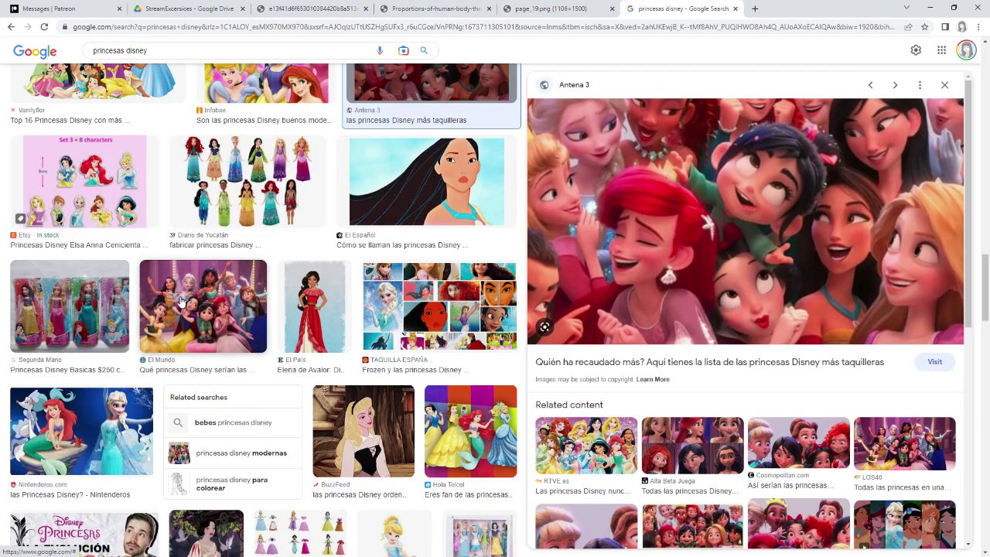
scroll(181, 301, "down", 2)
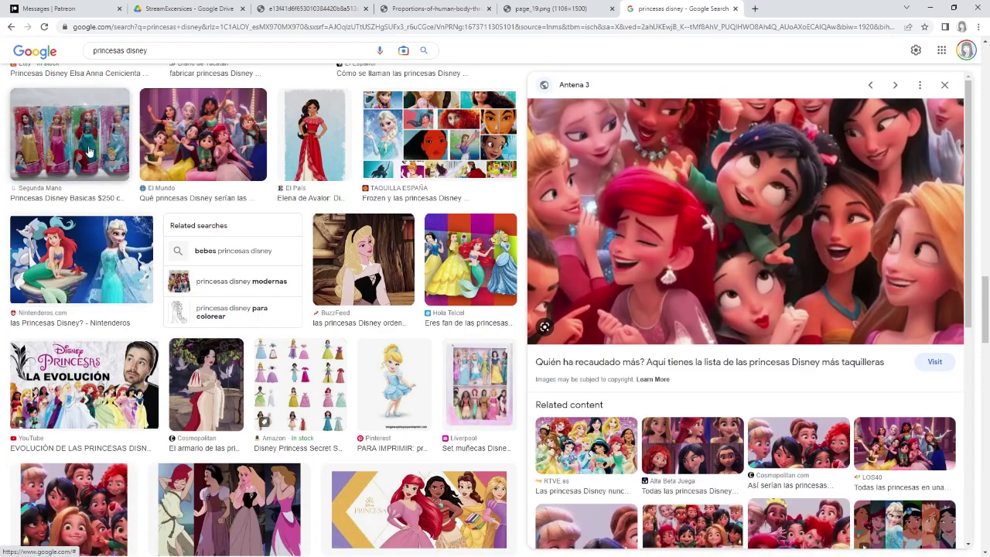
left_click(84, 259)
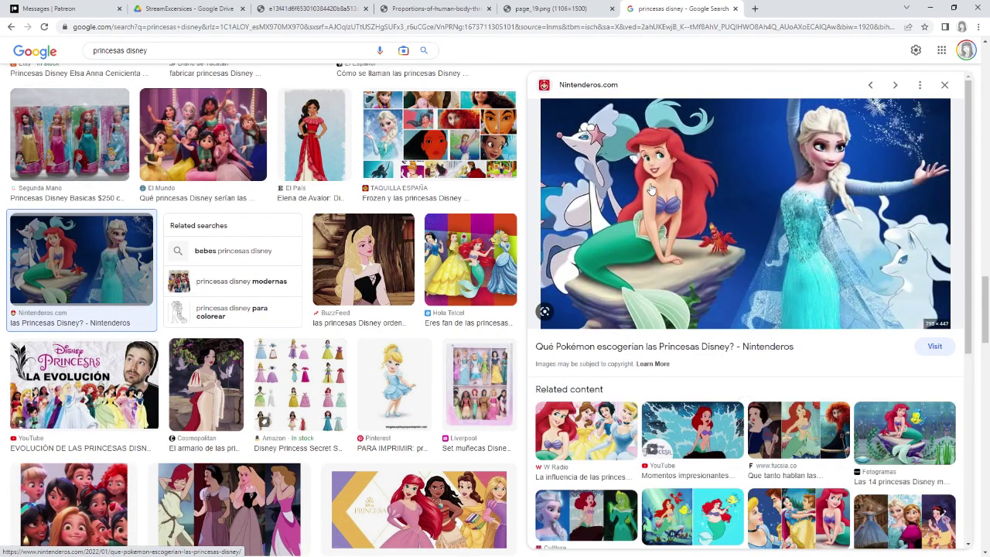
scroll(302, 294, "up", 10)
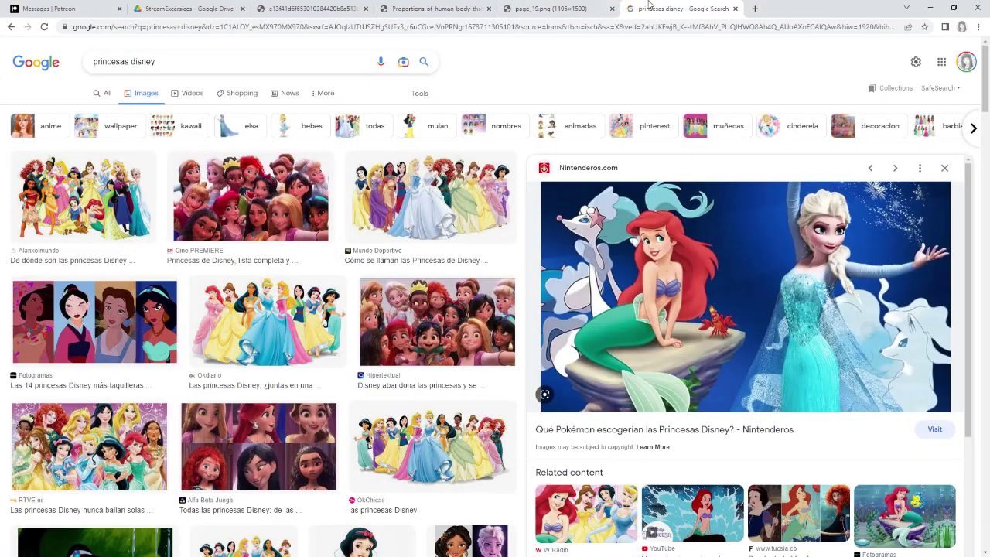
Close the Disney princess search and go through the body proportion charts to the Ideal Proportion, Male page
left_click(736, 8)
left_click(930, 7)
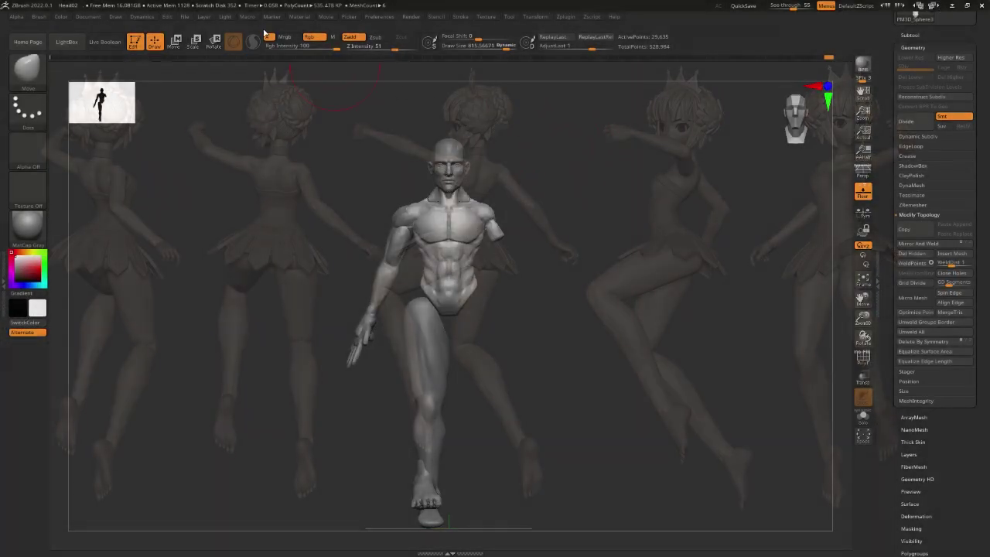
key("alt+Tab")
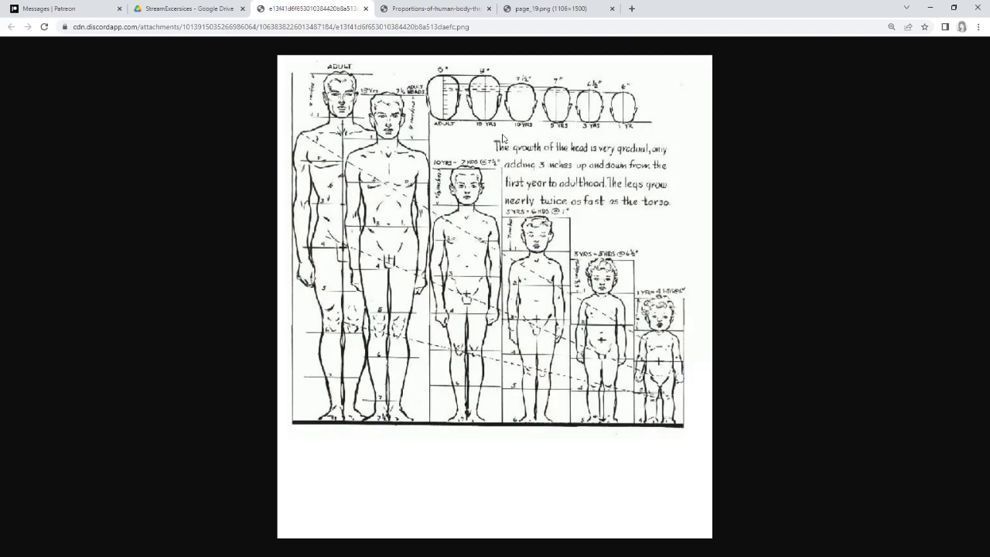
left_click(424, 9)
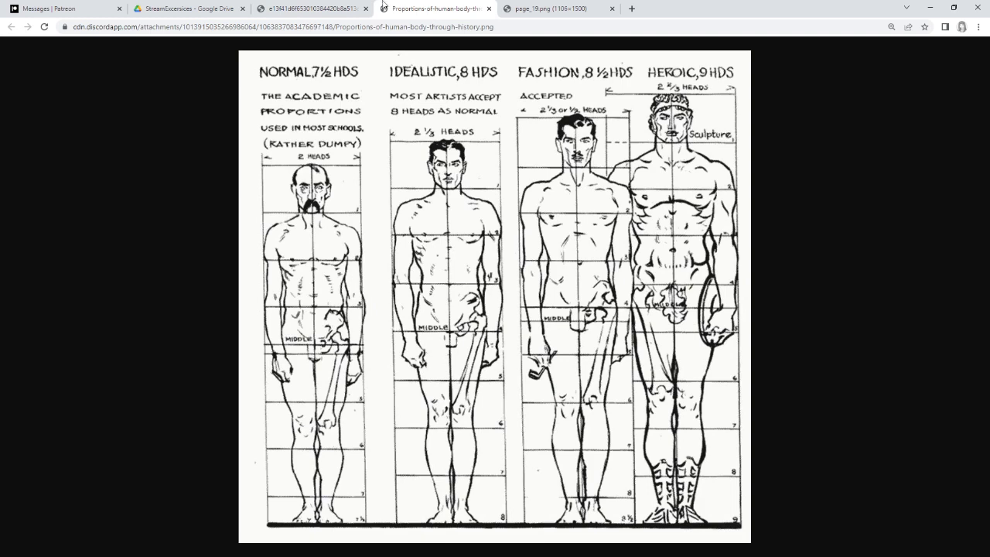
left_click(499, 8)
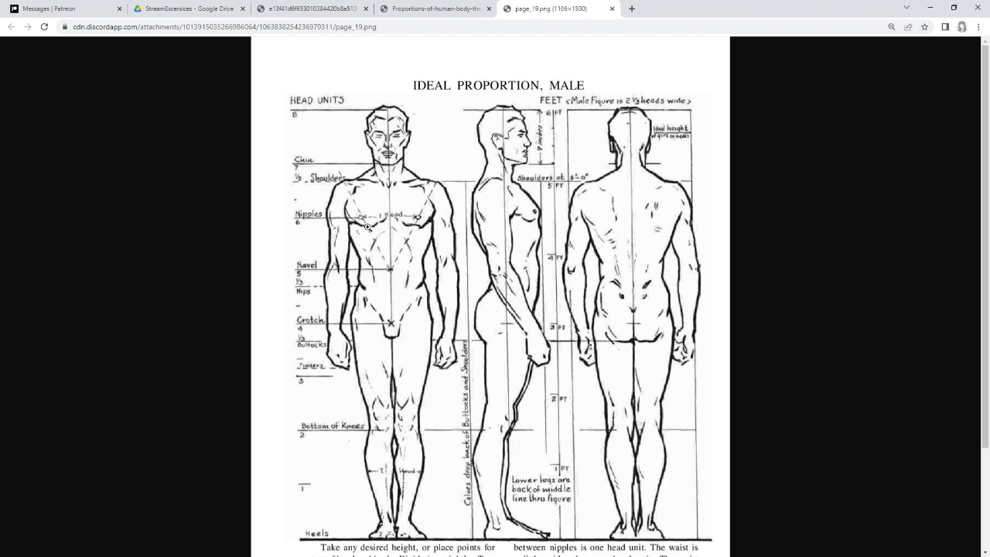
Switch back to ZBrush with the Move brush, align the body over the chart's front-view male figure and set See-through to 40
key("alt+Tab")
key("alt+Tab")
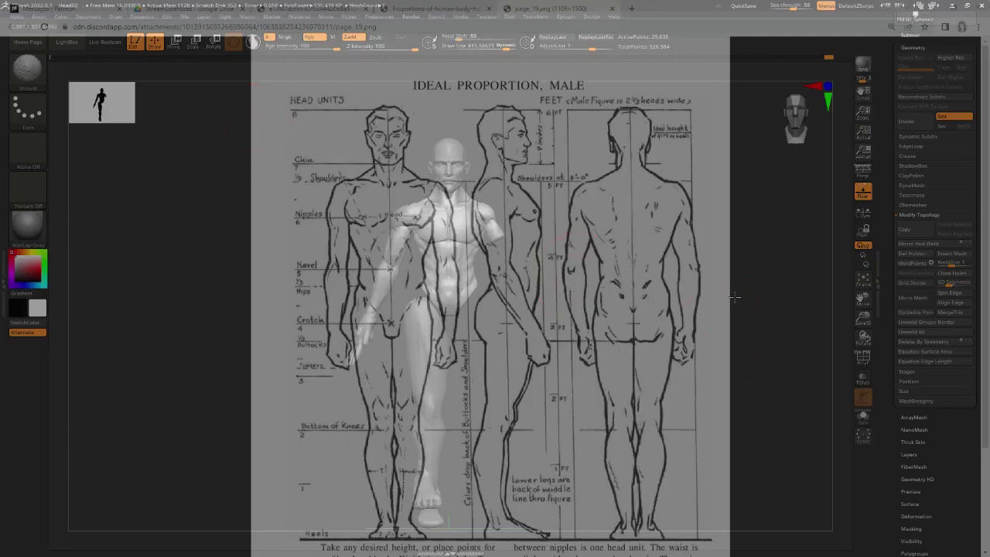
key("b")
key("m")
key("v")
mouse_move(742, 294)
left_mouse_down("alt")
mouse_move(678, 270)
mouse_move(698, 283)
mouse_move(688, 278)
left_mouse_up("alt")
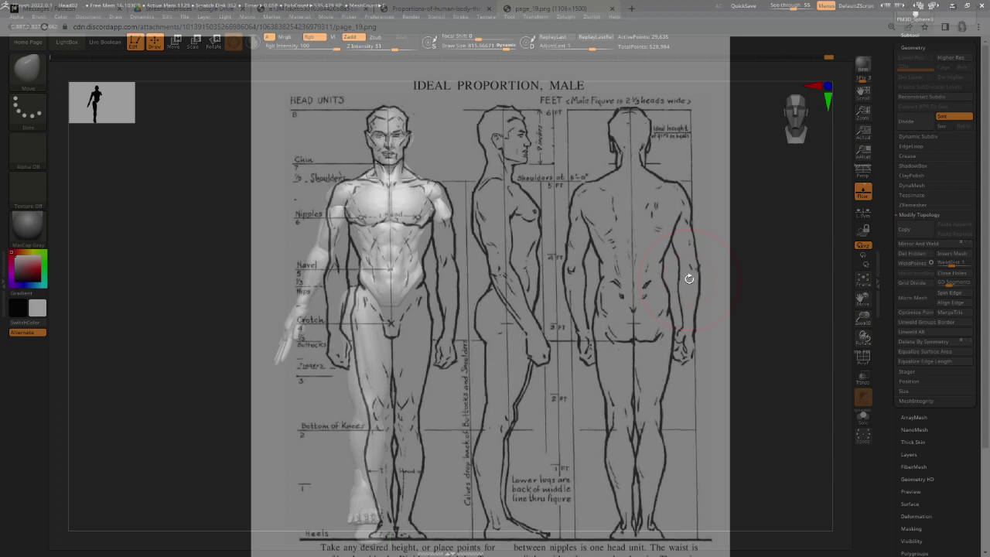
mouse_move(793, 6)
left_mouse_down()
mouse_move(763, 6)
mouse_move(786, 6)
left_mouse_up()
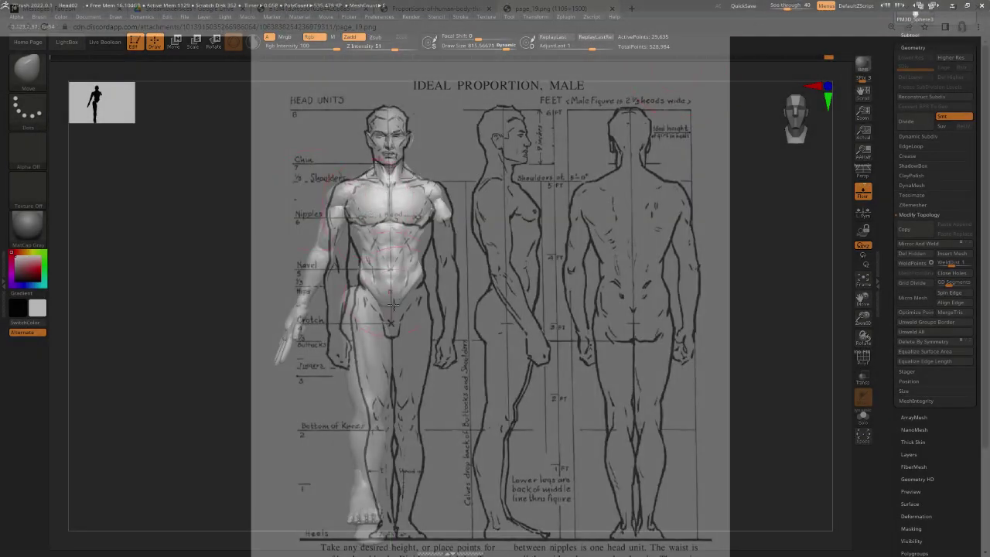
Select the leg subtool and adjust its shape around the knee against the chart, using a Move brush with draw size about 970
left_click(370, 332, "alt")
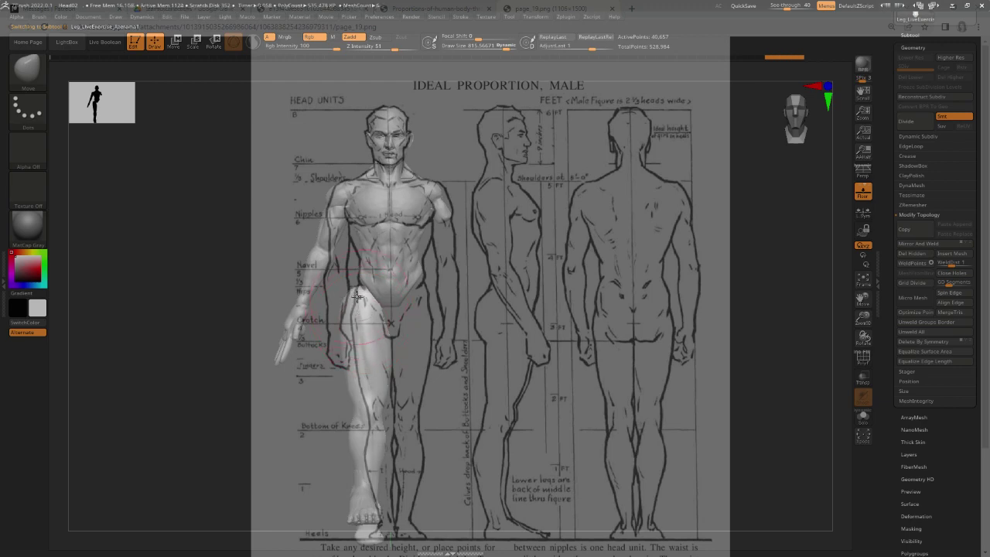
key("space")
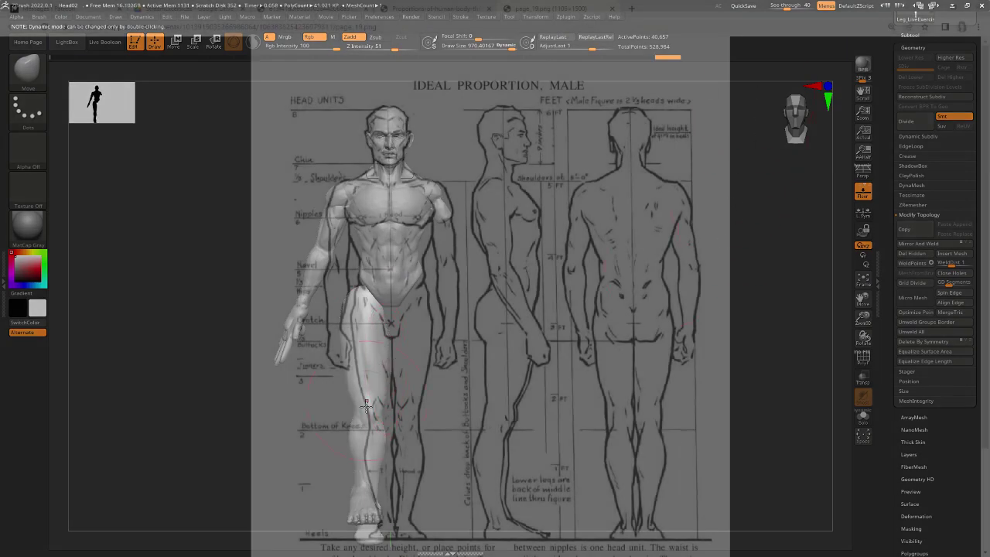
key("w")
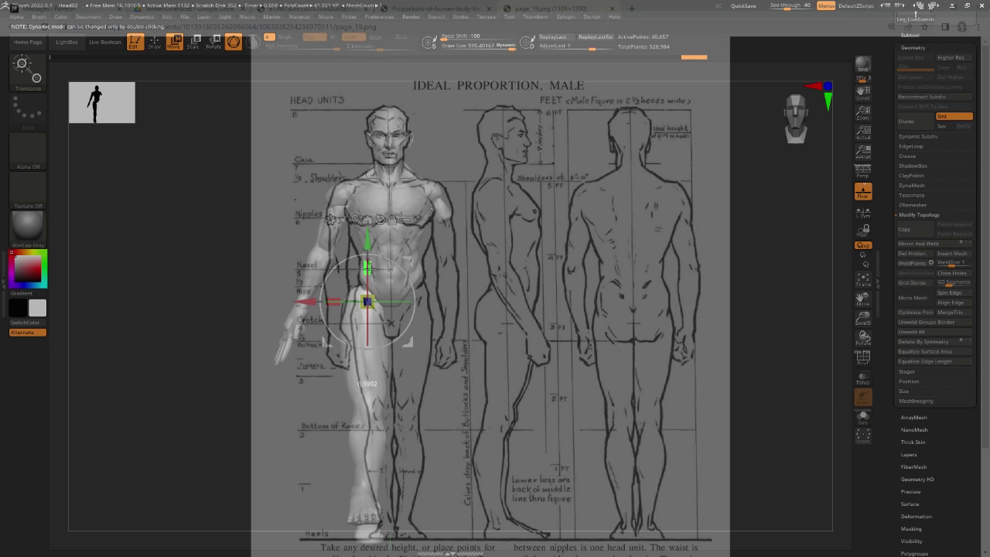
key("q")
left_click_drag(373, 406, 368, 413)
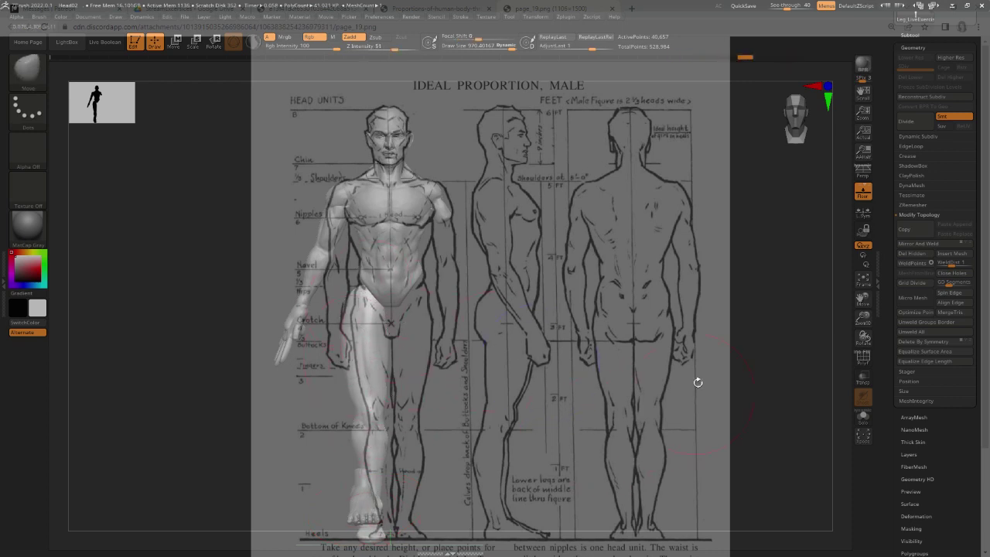
Make the ZBrush window opaque again by setting See-through to 0
left_click(952, 6)
key("alt+Tab")
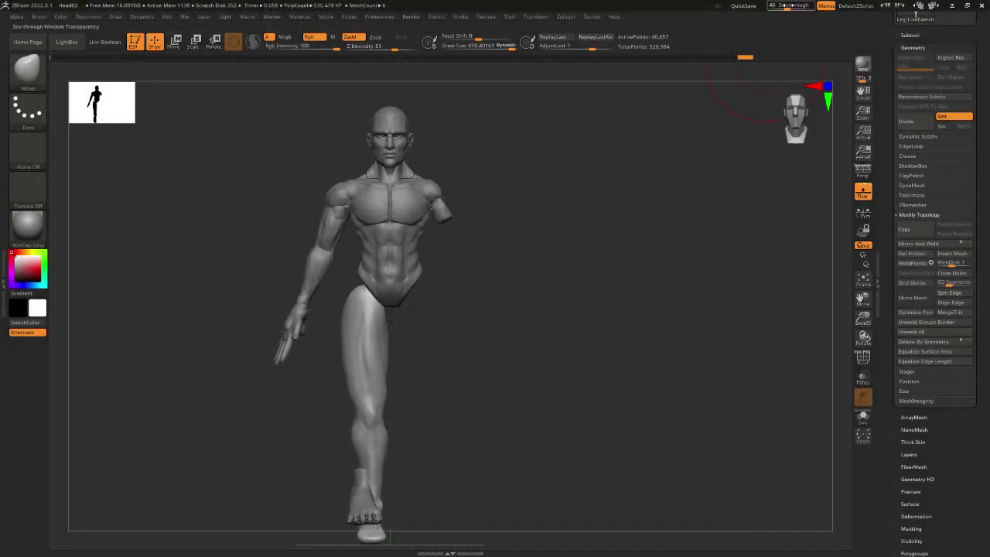
key("alt+Tab")
key("alt+Tab")
Push the leg's inner thigh contour slightly away from the body's midline with the Move brush
left_click_drag(567, 307, 593, 260)
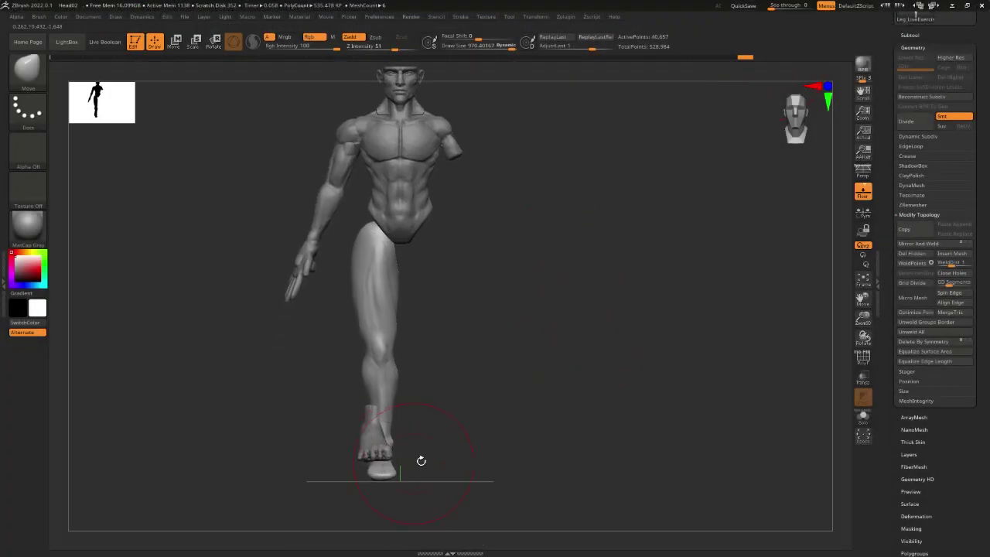
left_click_drag(420, 460, 599, 216, "alt")
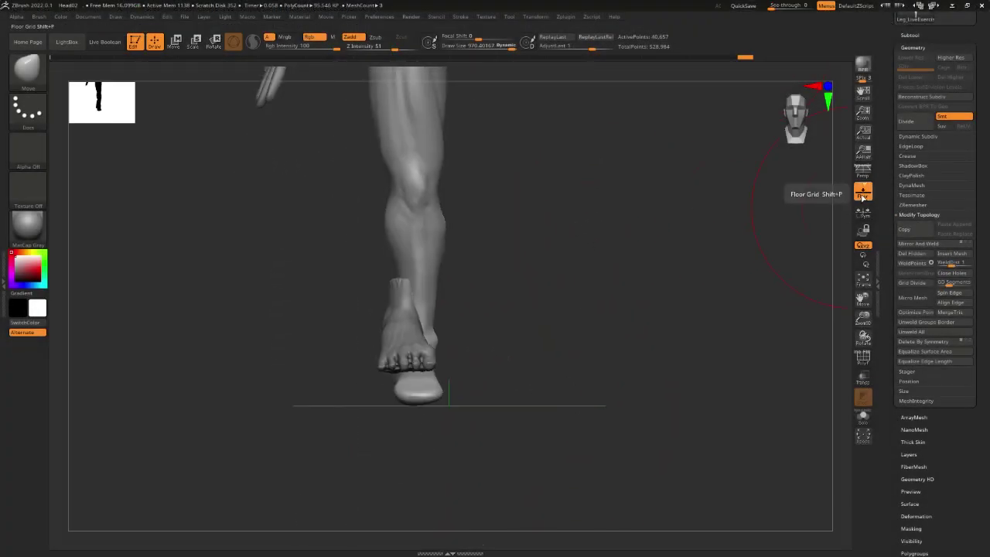
left_click_drag(604, 341, 599, 395, "alt")
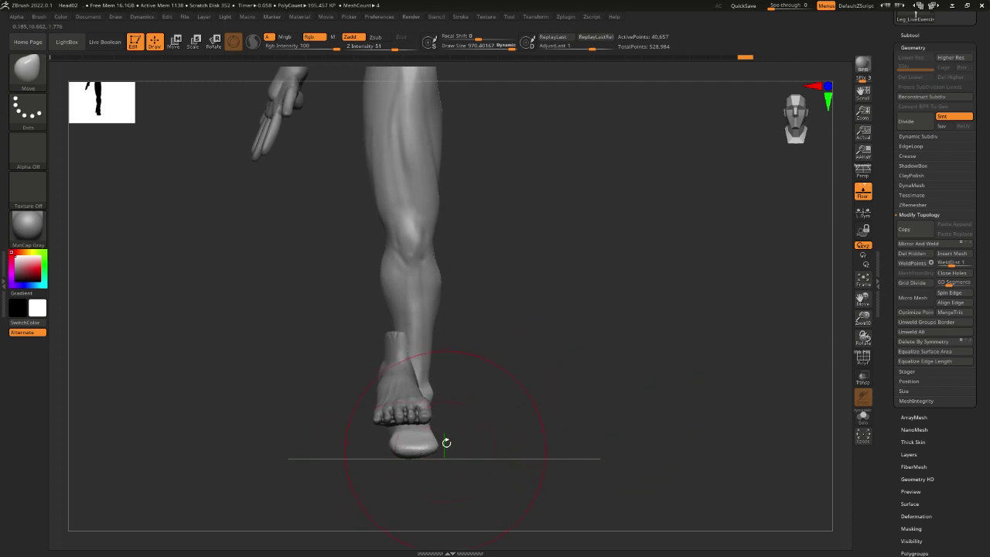
left_click_drag(517, 375, 221, 422, "alt")
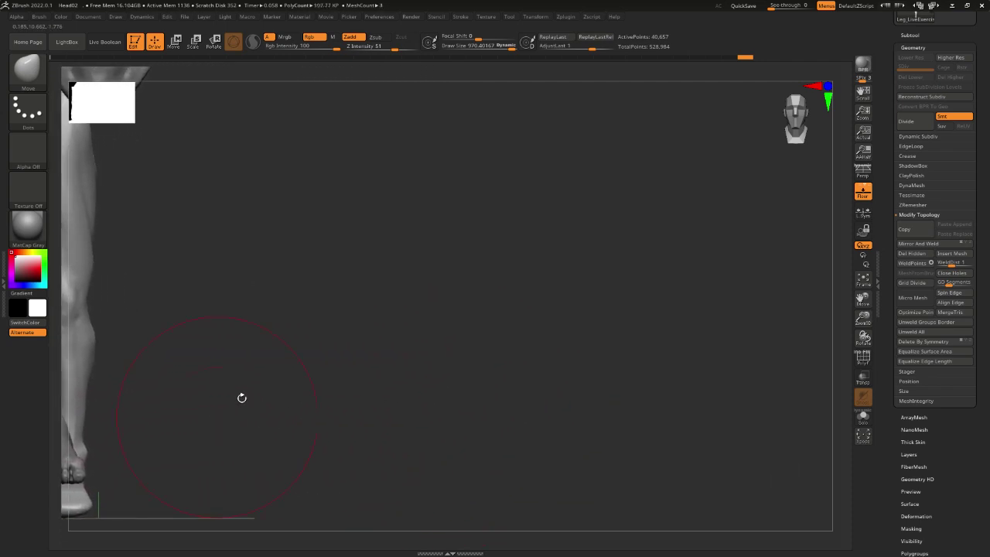
left_click_drag(289, 379, 70, 440, "alt")
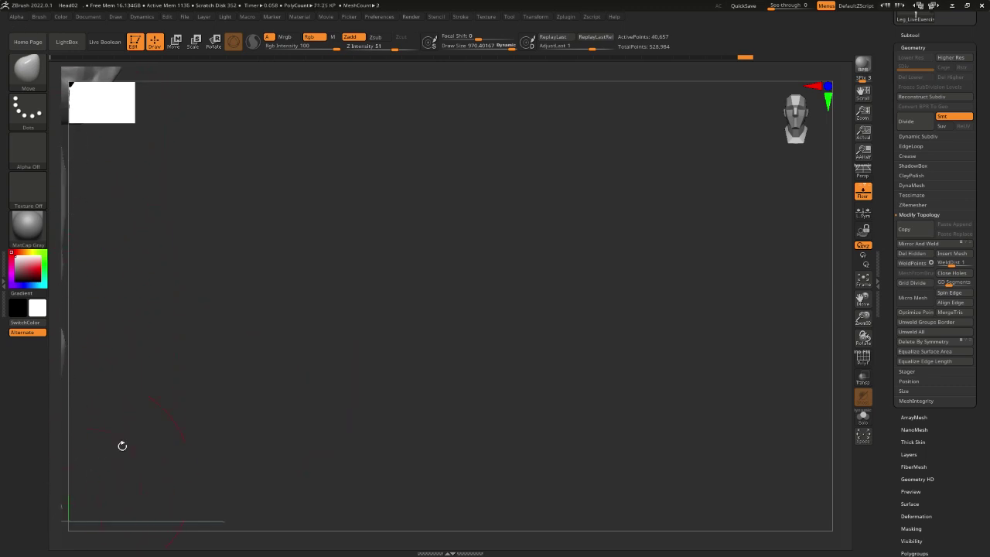
left_click_drag(253, 362, 512, 358, "alt")
left_click_drag(325, 189, 318, 182)
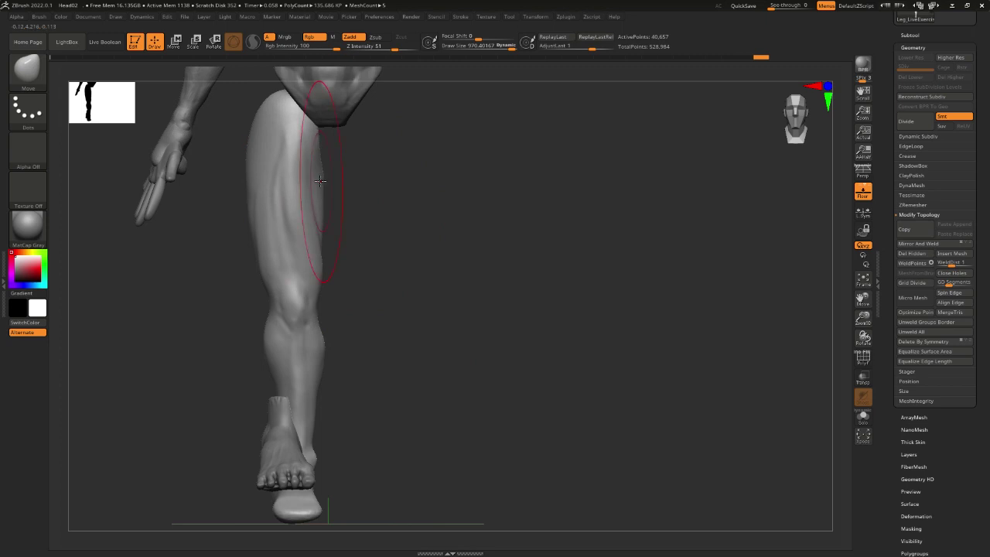
Set the Move brush draw size to 1000 and adjust the leg's contour at the upper thigh and above the knee
left_click_drag(403, 183, 502, 256)
key("space")
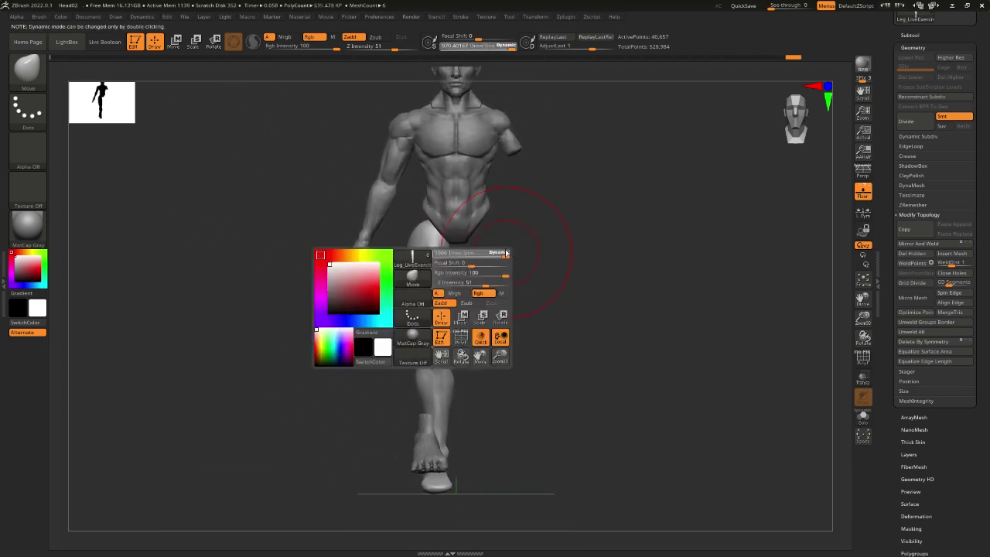
left_click_drag(430, 256, 422, 248)
left_click_drag(437, 356, 431, 318)
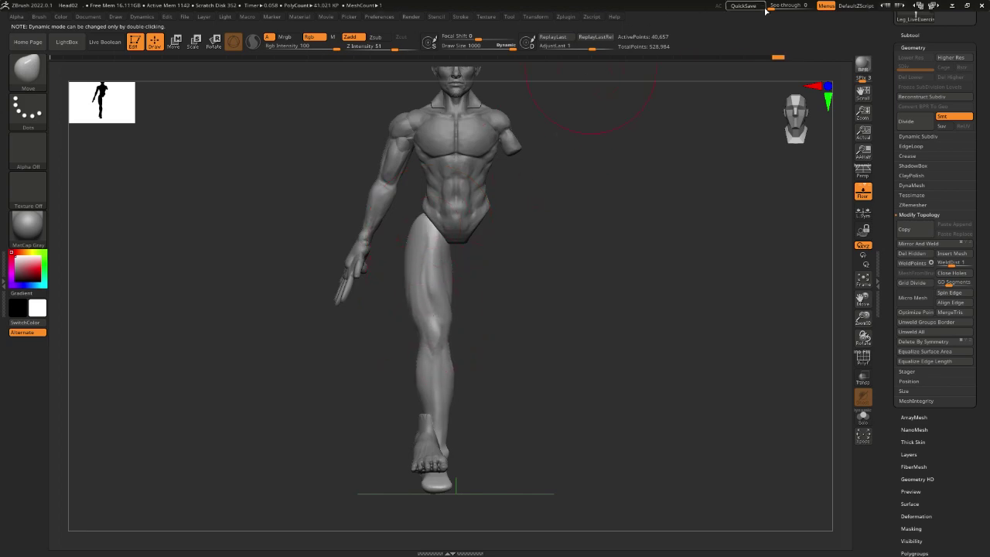
Set See-through to 33, align the body over the chart's front-view male figure and select the torso subtool
left_click_drag(766, 11, 783, 10)
left_click_drag(588, 280, 631, 269)
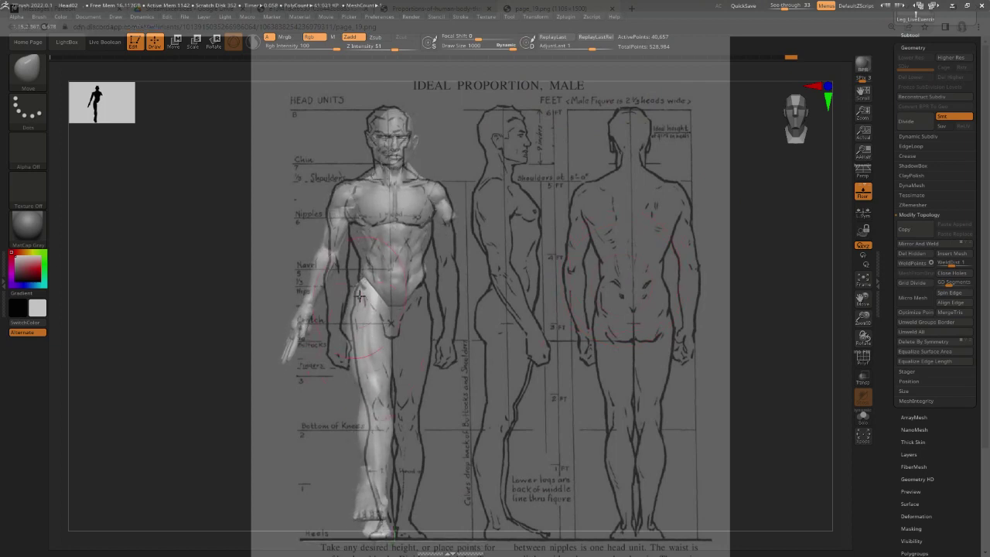
left_click(368, 255, "alt")
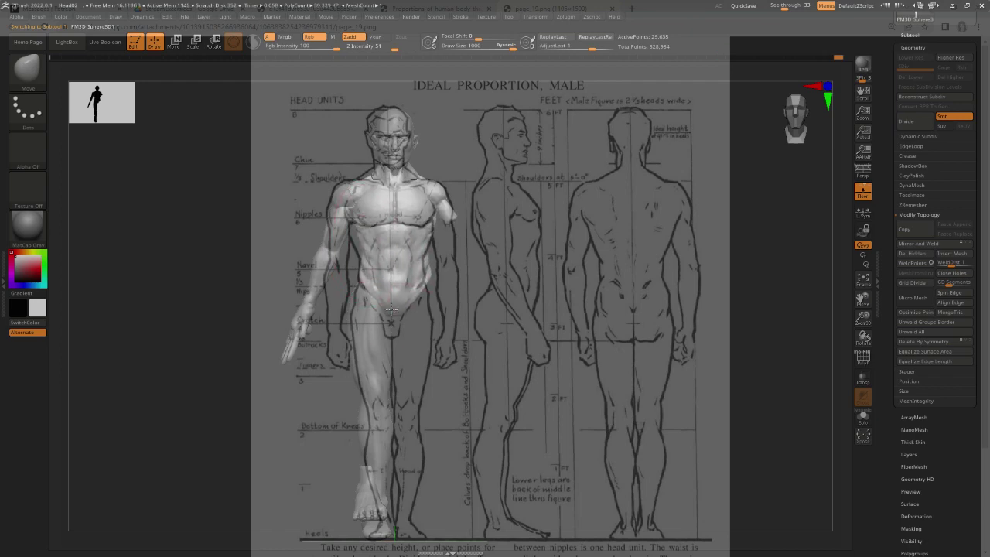
key("space")
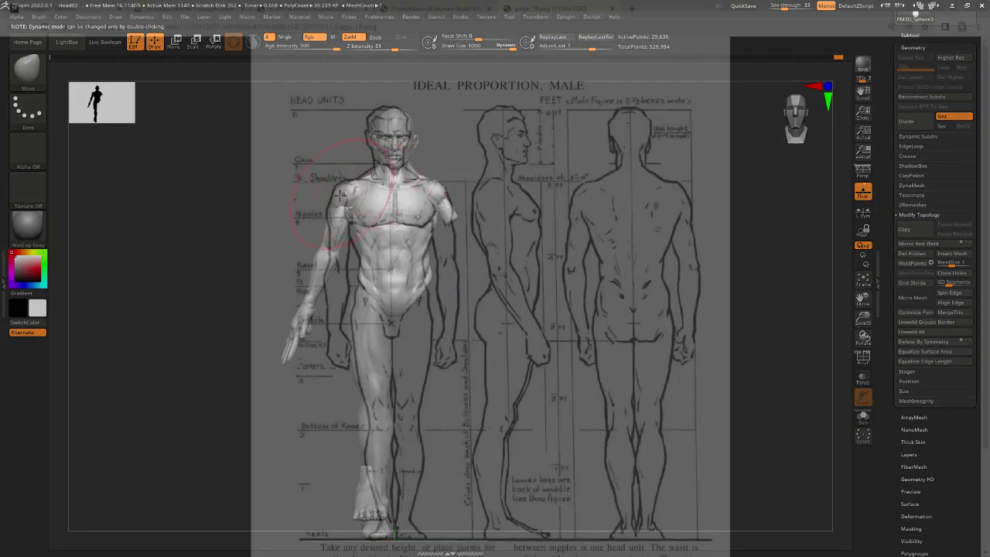
Select the arm subtool and show the list of the model's subtools in place of the geometry settings
left_click(339, 199, "alt")
key("space")
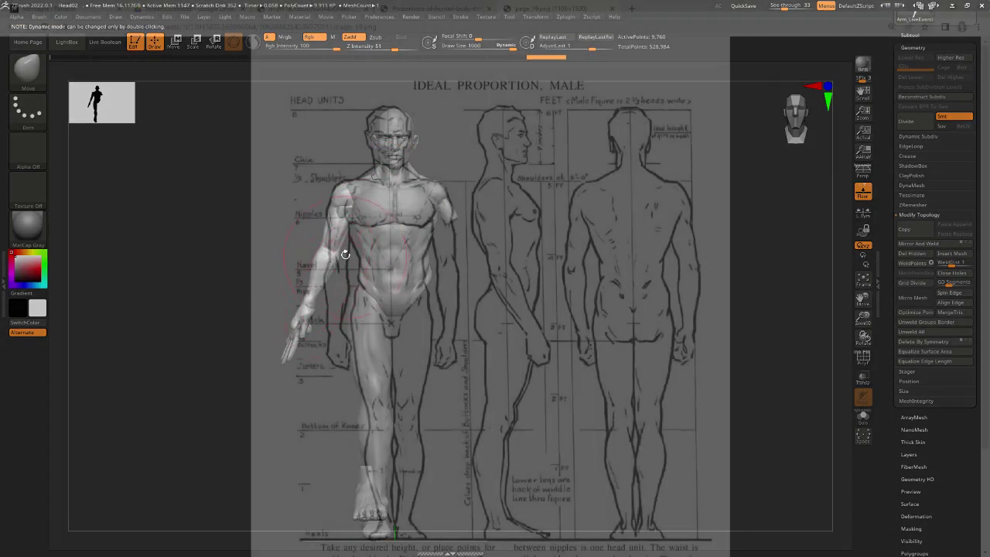
key("space")
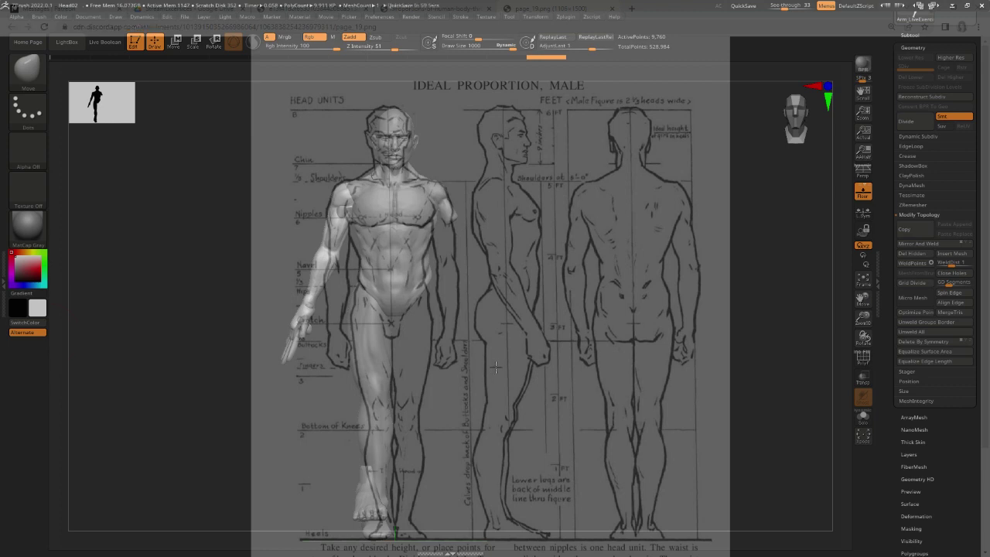
left_click_drag(501, 286, 499, 285)
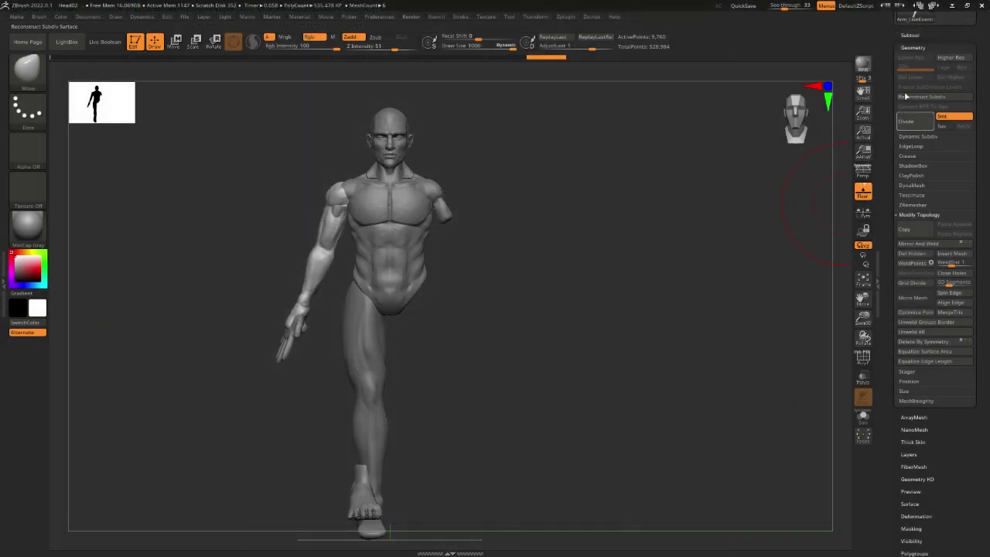
left_click(913, 47)
left_click(910, 35)
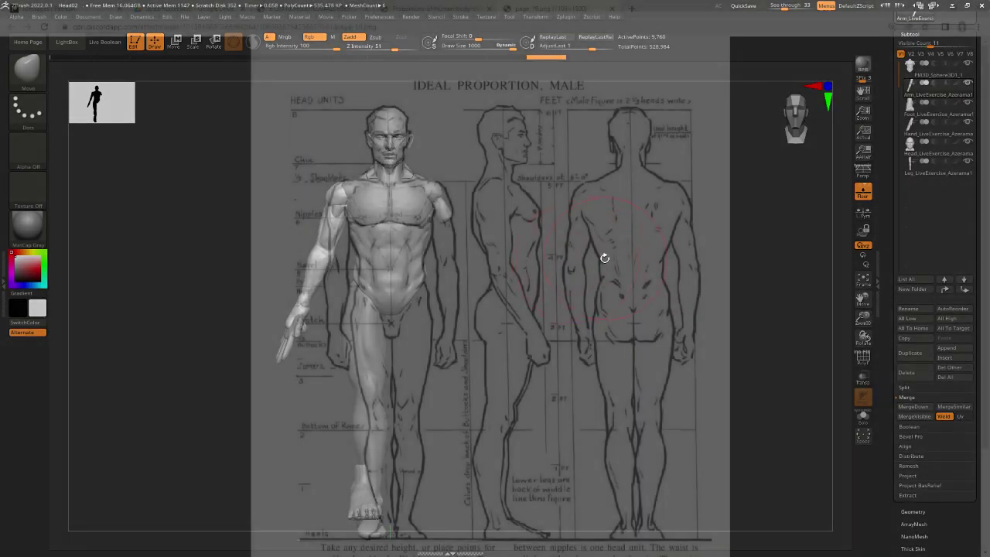
Rotate and reposition the arm about the shoulder with the Transpose gizmo, angling it outward from the torso
left_click_drag(604, 258, 806, 272)
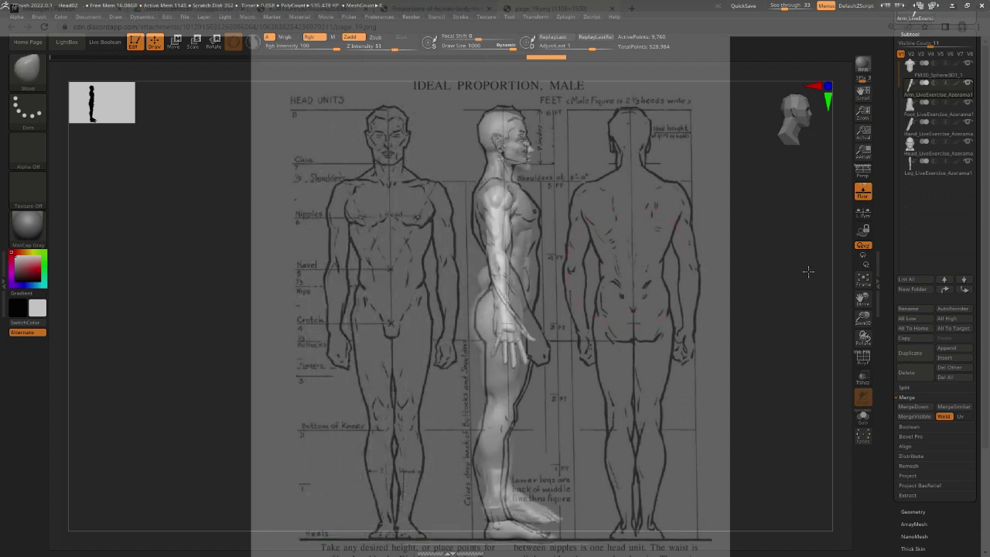
left_click_drag(585, 241, 551, 266)
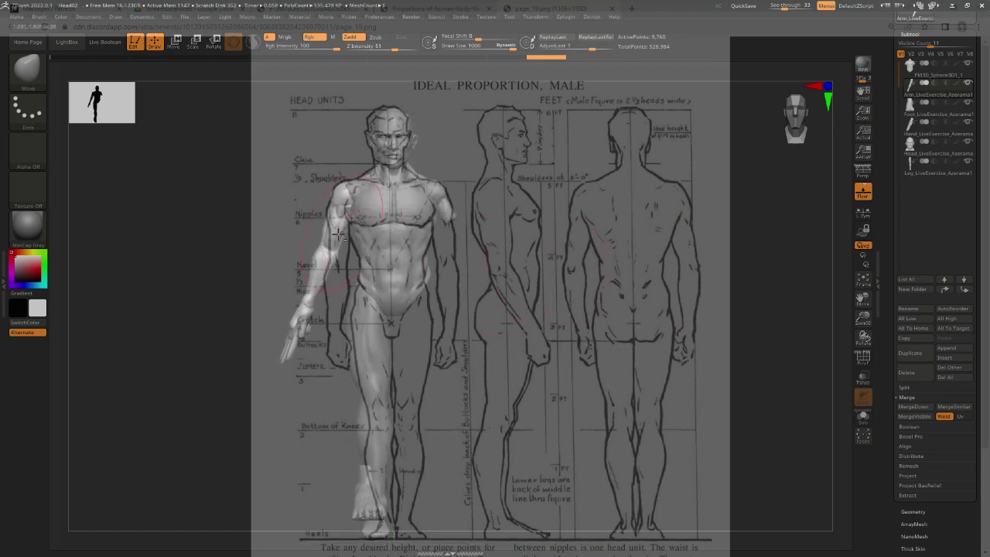
key("w")
mouse_move(379, 181)
left_mouse_down()
mouse_move(377, 164)
mouse_move(365, 171)
mouse_move(374, 165)
left_mouse_up()
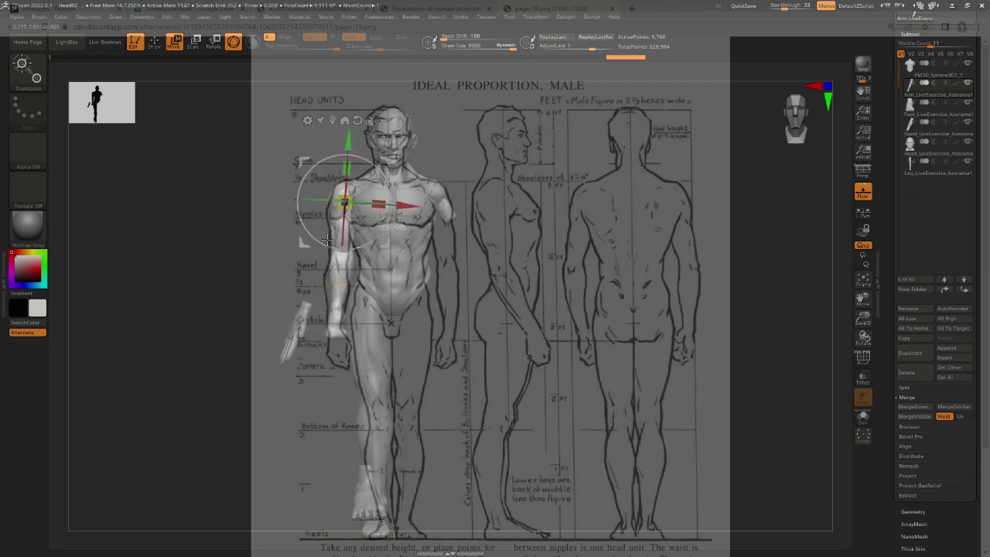
left_click_drag(346, 205, 364, 190)
left_click_drag(353, 137, 379, 175)
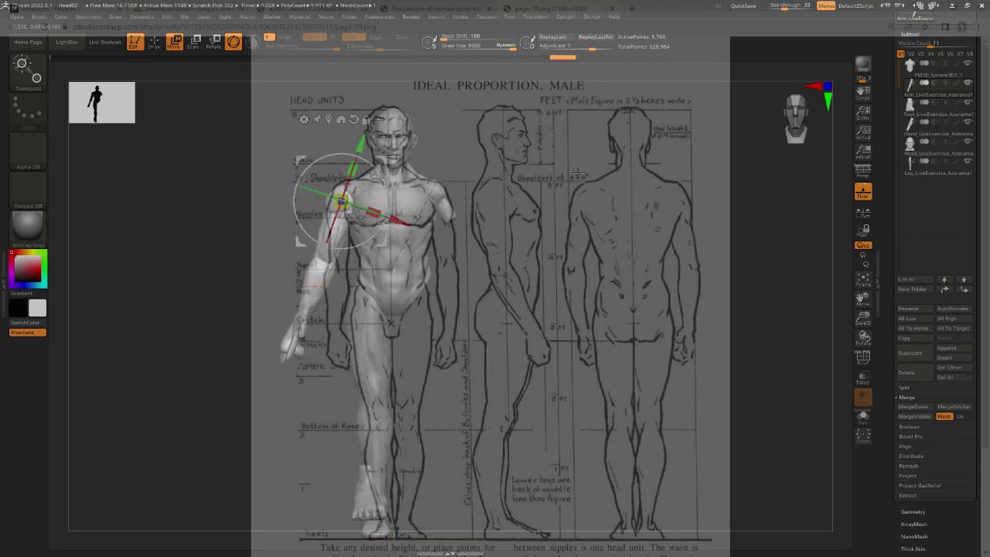
Select the foot subtool and move it down and inward to the lower end of the leg at the chart's heel line
key("q")
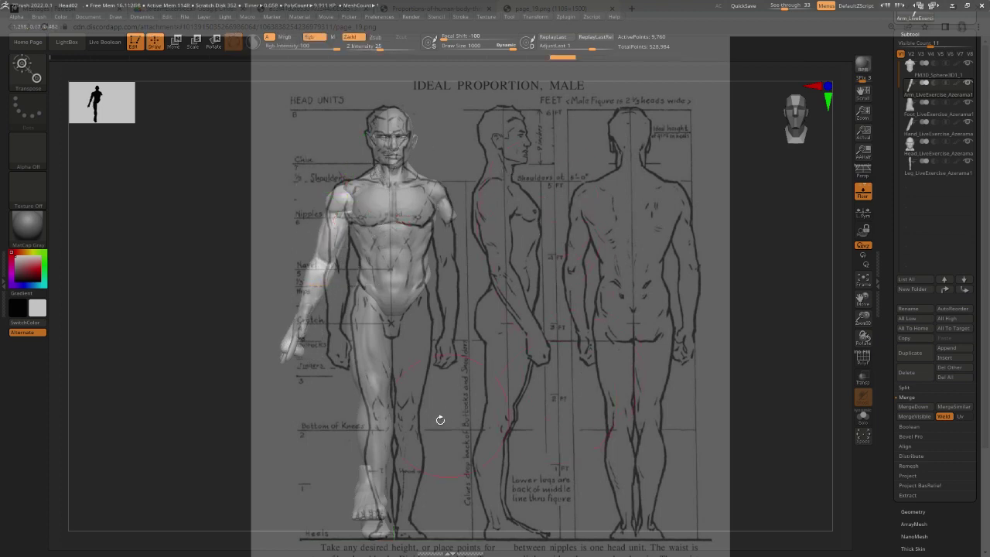
left_click(361, 494, "alt")
key("w")
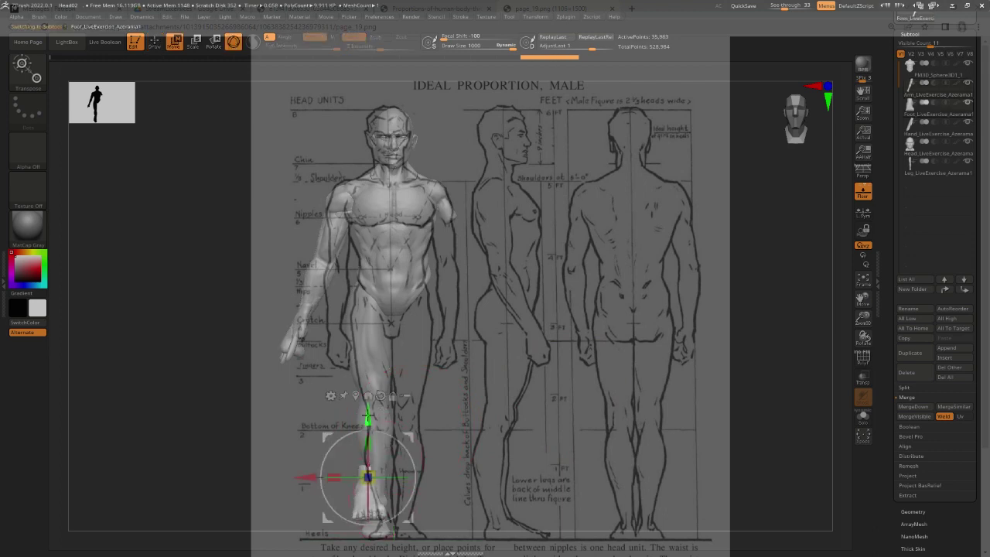
left_click_drag(368, 418, 369, 442)
left_click_drag(373, 494, 366, 494)
left_click_drag(308, 501, 373, 495)
left_click_drag(375, 435, 375, 438)
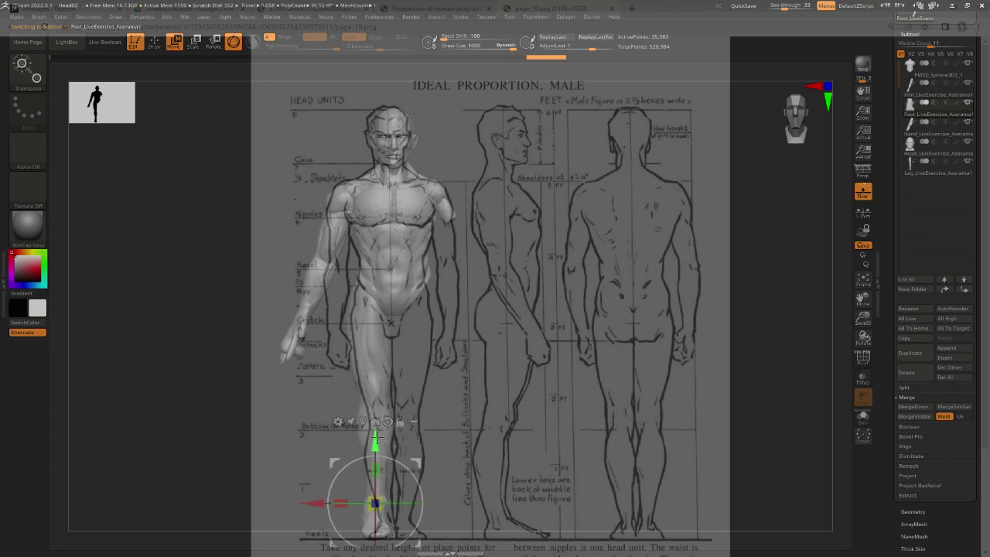
mouse_move(311, 433)
left_mouse_down()
mouse_move(342, 428)
mouse_move(330, 434)
left_mouse_up()
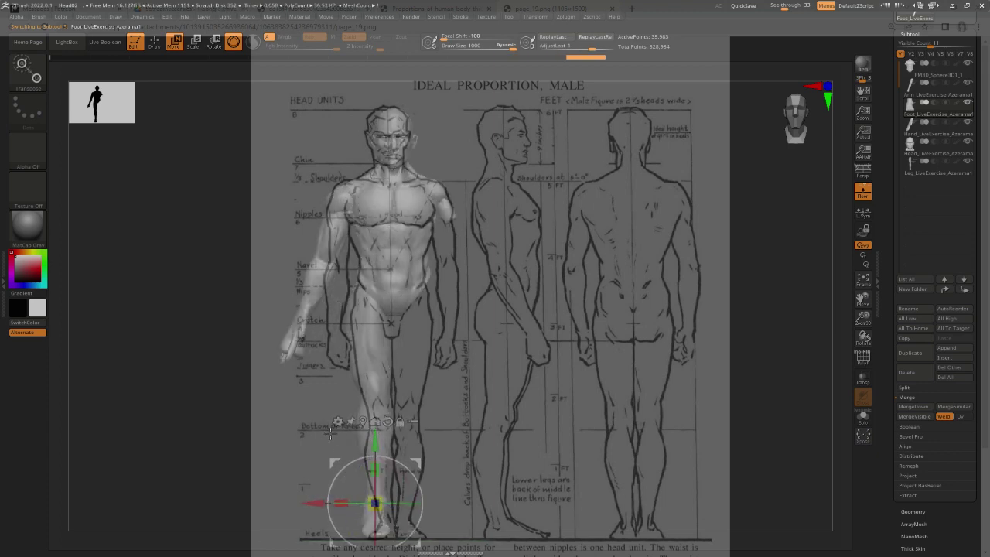
Bring the Discord window with the live stream onto this screen and maximize it
left_click_drag(487, 170, 485, 169)
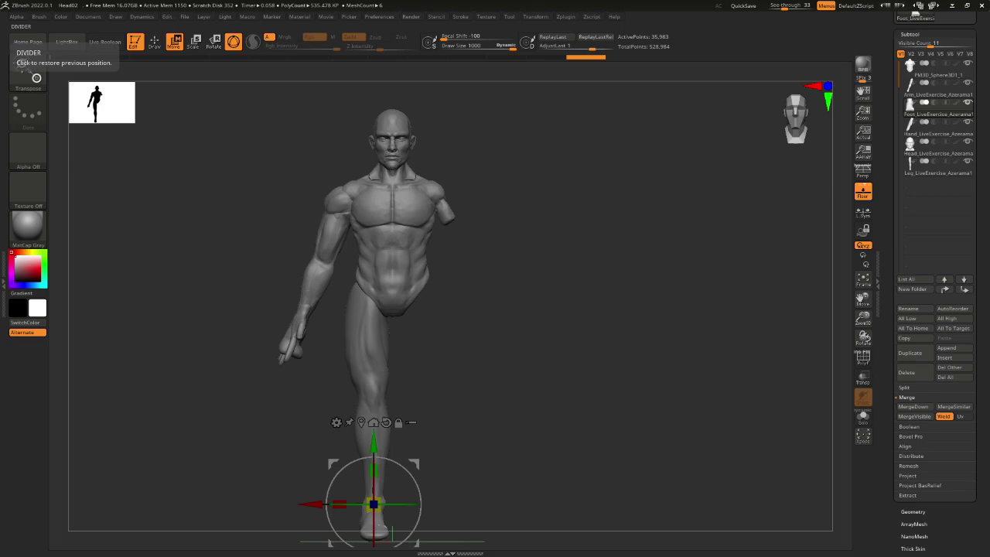
left_click_drag(0, 229, 536, 226)
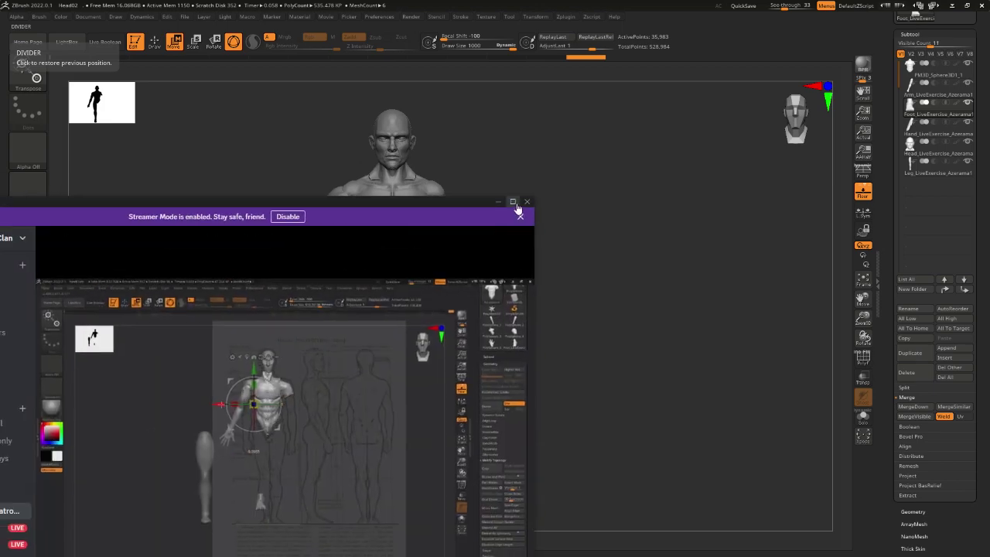
left_click(514, 204)
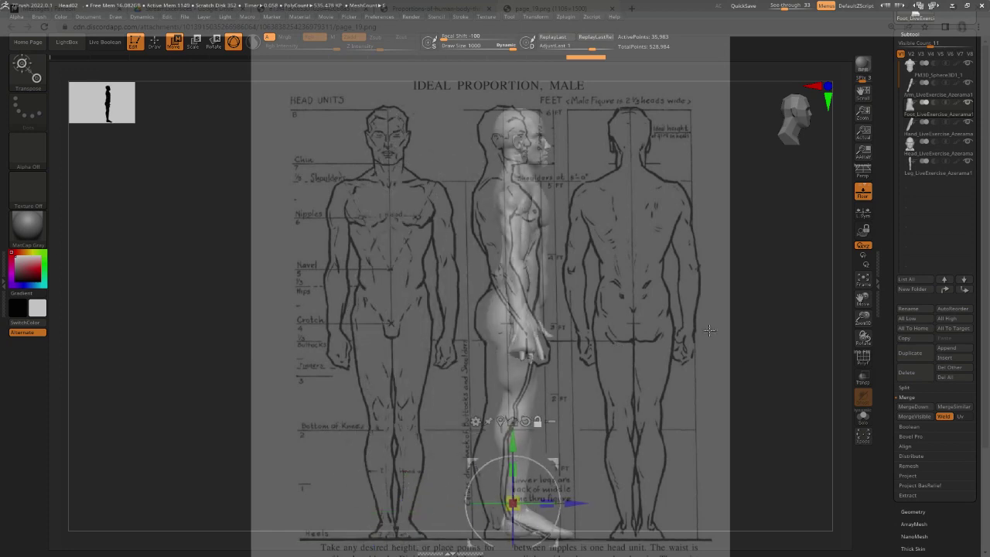
Compare the assembled body with the chart's side-view and front-view male figures, finishing aligned over the side view
left_click_drag(624, 322, 621, 326, "alt")
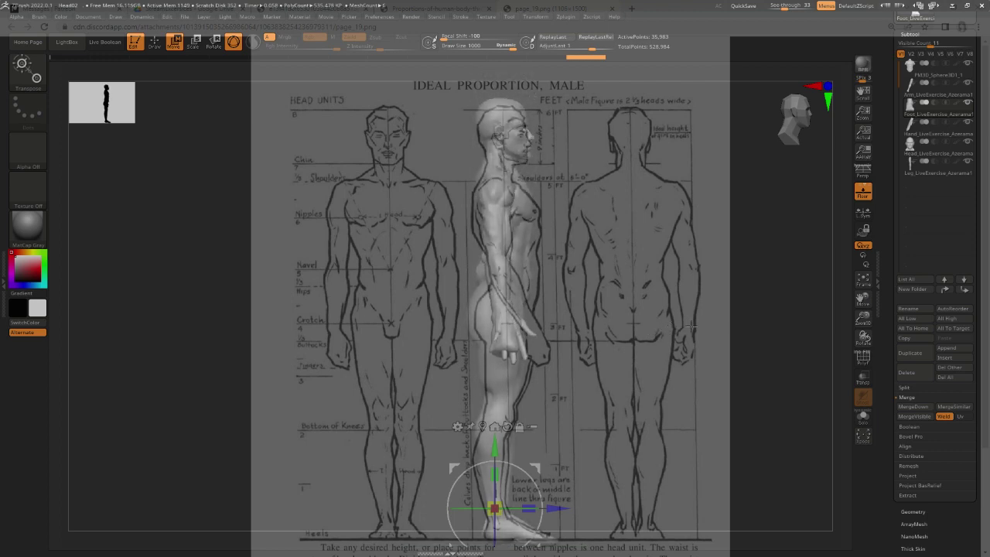
left_click_drag(698, 317, 665, 317, "shift")
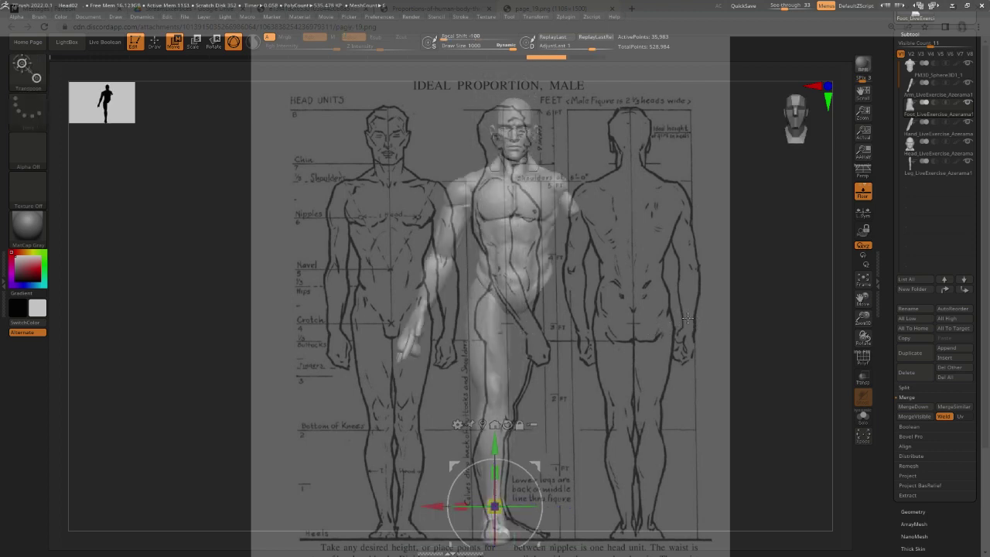
left_click_drag(743, 318, 649, 314, "alt")
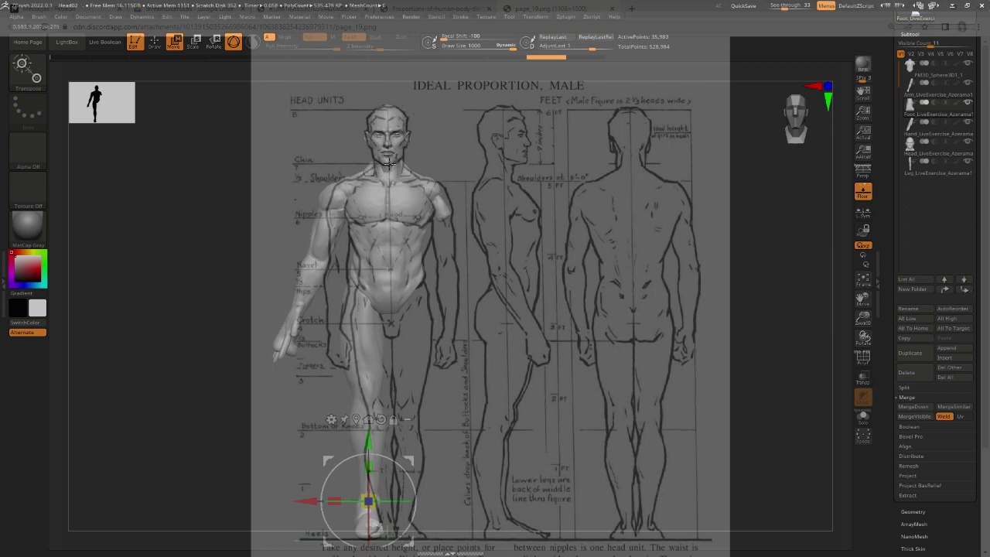
left_click_drag(572, 362, 715, 360)
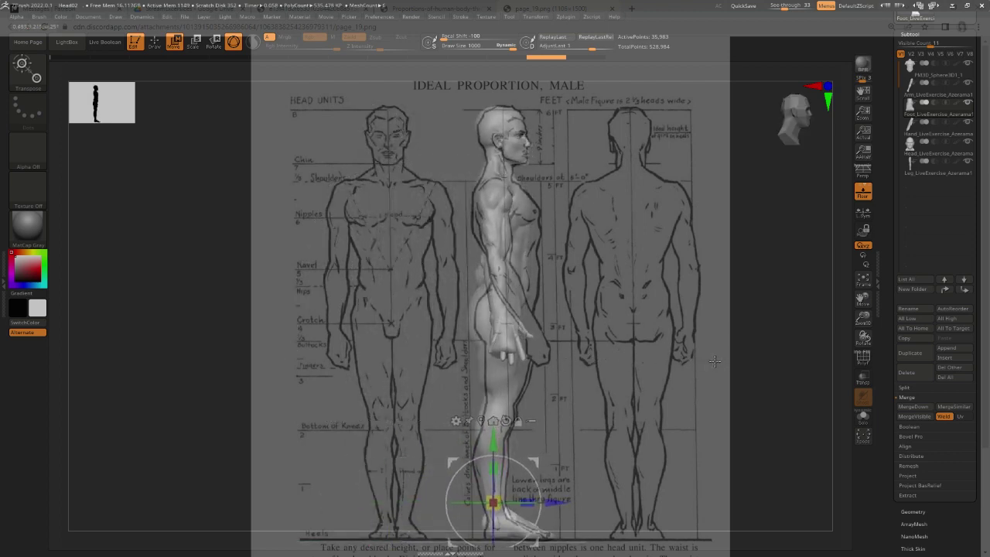
Return to the Move brush, set See-through to 21 and reduce the draw size to about 802
key("q")
left_click_drag(785, 7, 780, 7)
key("space")
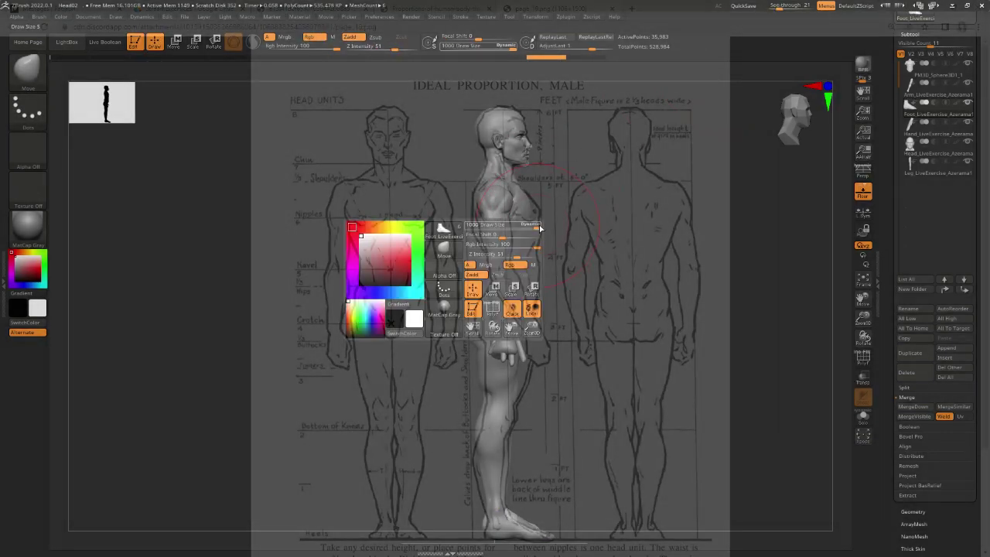
Select the torso subtool and isolate it in Solo mode over the chart's side-view figure
left_click(528, 216, "alt")
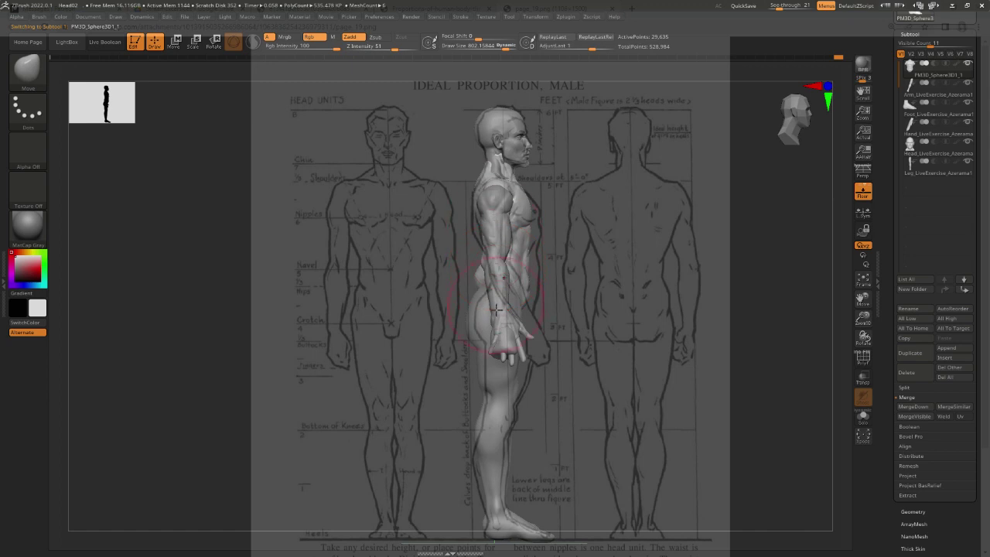
left_click(863, 436)
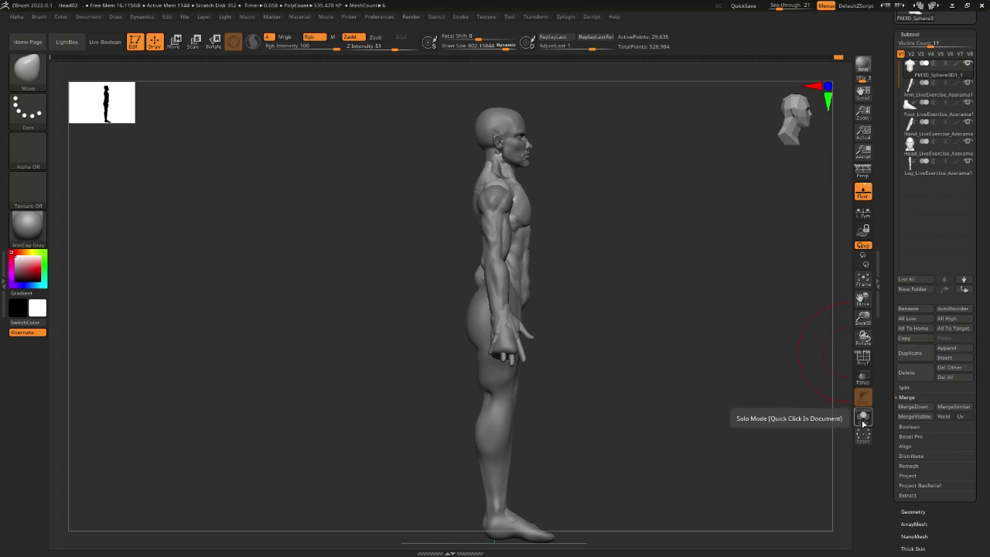
left_click(863, 416)
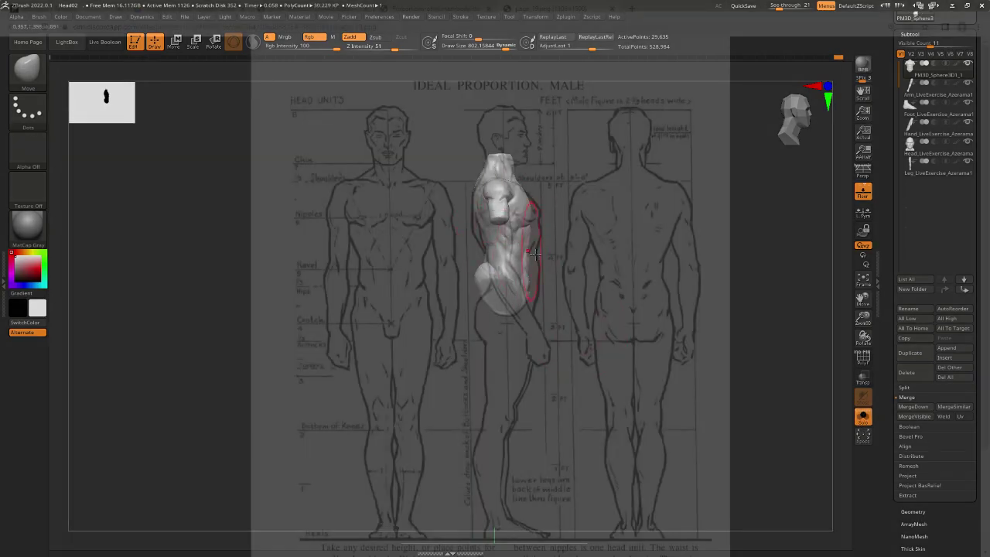
Reshape the torso's front and pelvis to the chart's side profile, using the Move brush with draw size 1000
key("space")
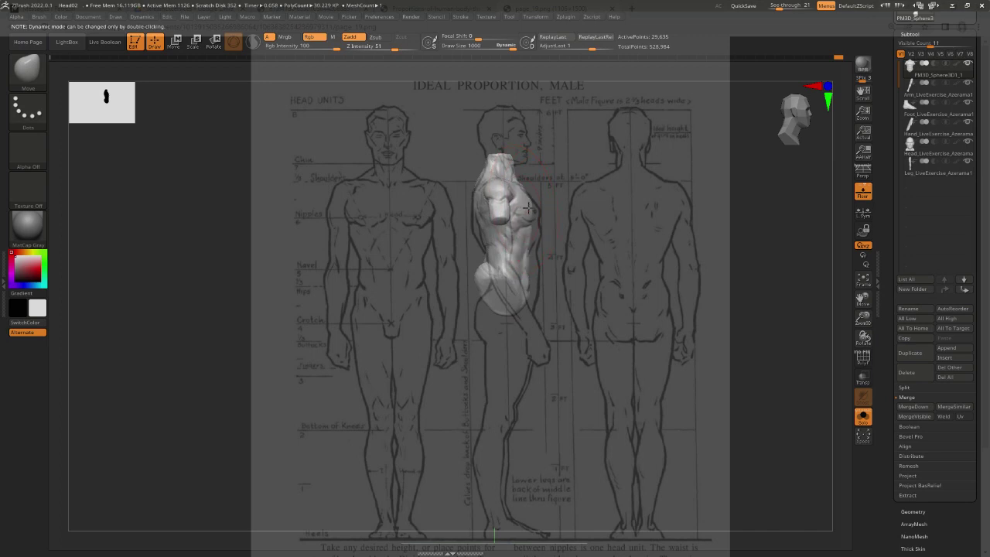
left_click_drag(531, 232, 519, 261)
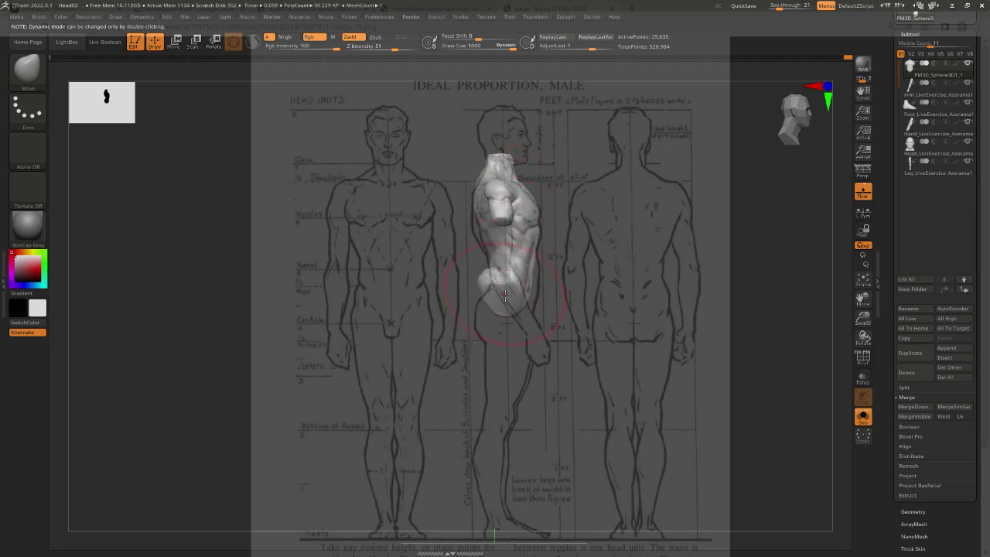
mouse_move(504, 295)
left_mouse_down()
mouse_move(475, 283)
mouse_move(484, 301)
left_mouse_up()
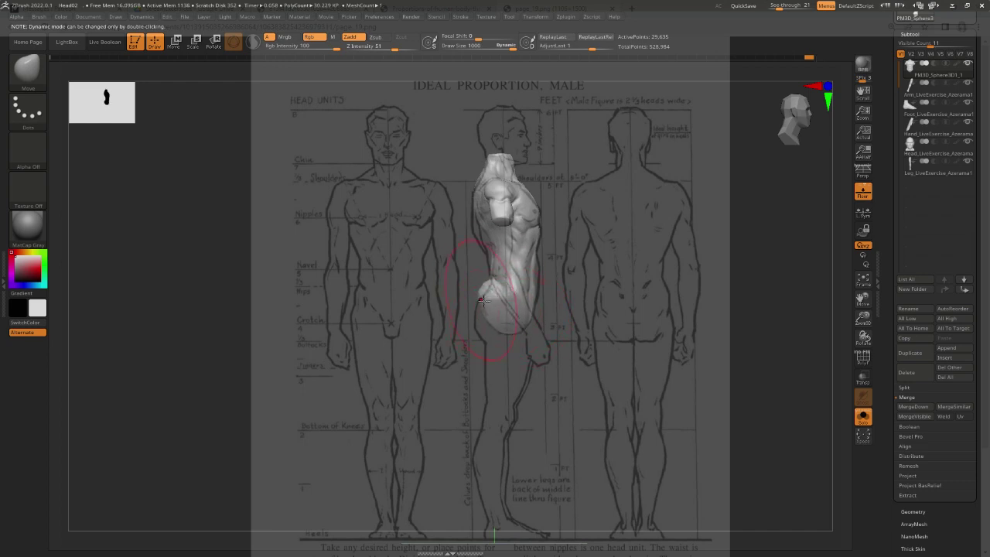
Refine the torso's abdomen and back contours against the side profile with a Move brush draw size of about 750
key("space")
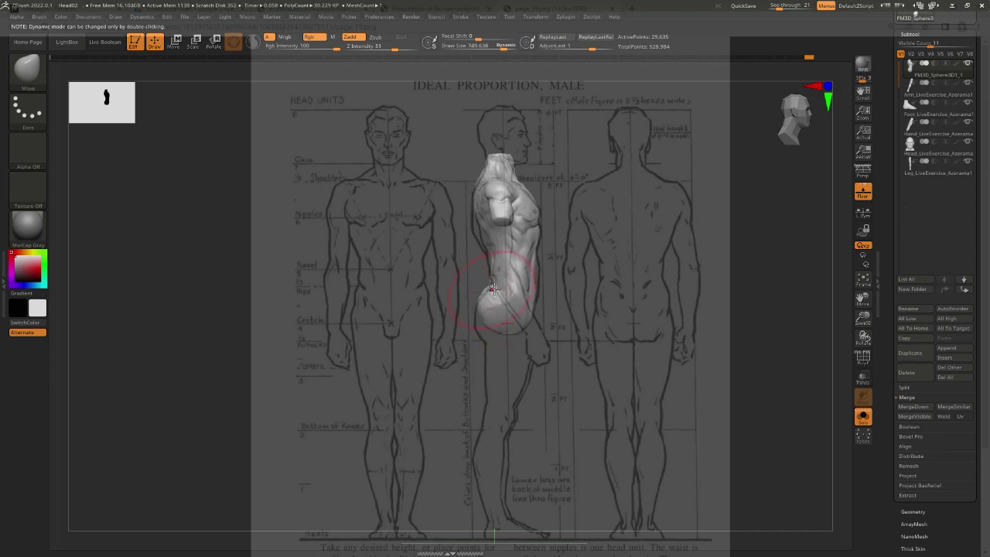
left_click_drag(525, 263, 532, 274)
left_click_drag(481, 237, 480, 231)
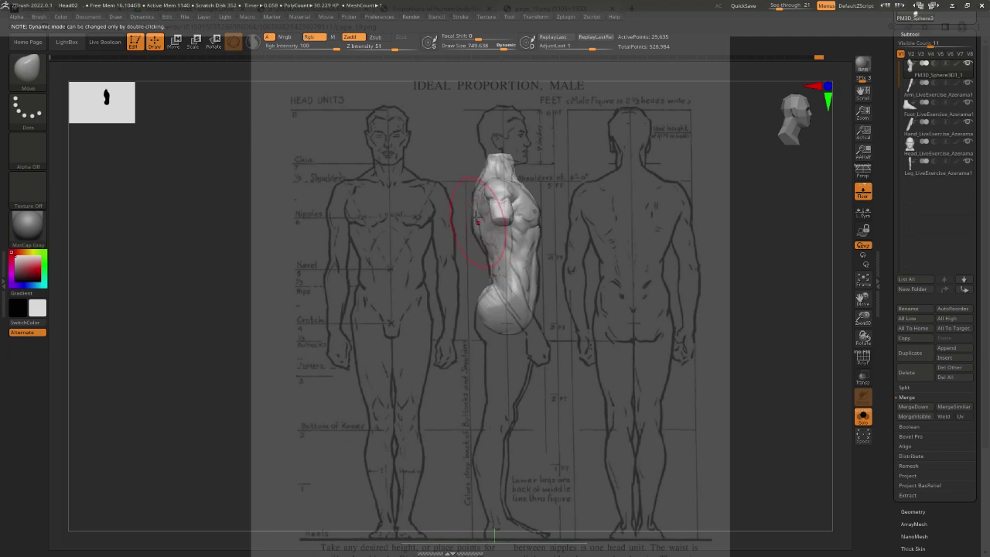
Adjust the torso's upper back near the neck with draw size about 591, and set the draw size to about 674
key("space")
left_click_drag(485, 179, 480, 178)
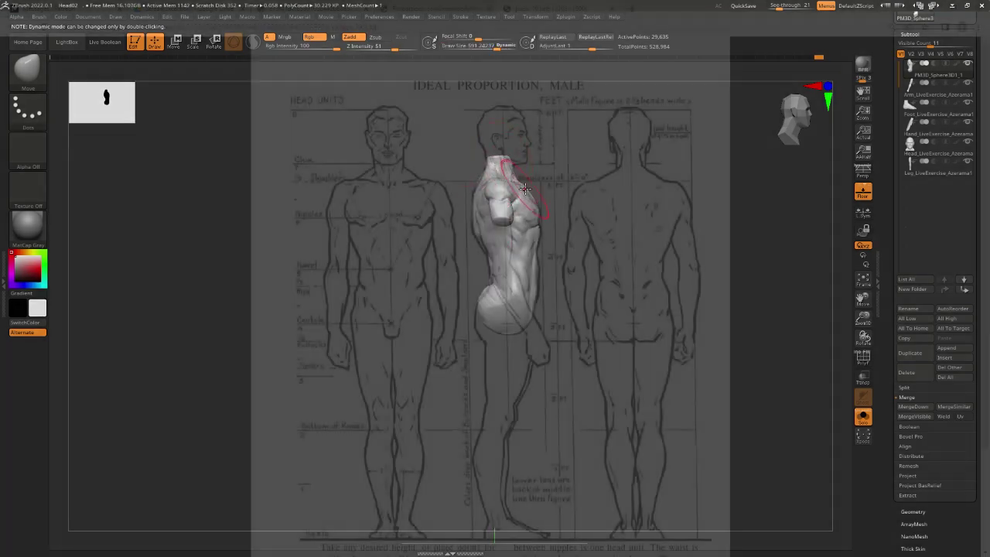
key("space")
key("space")
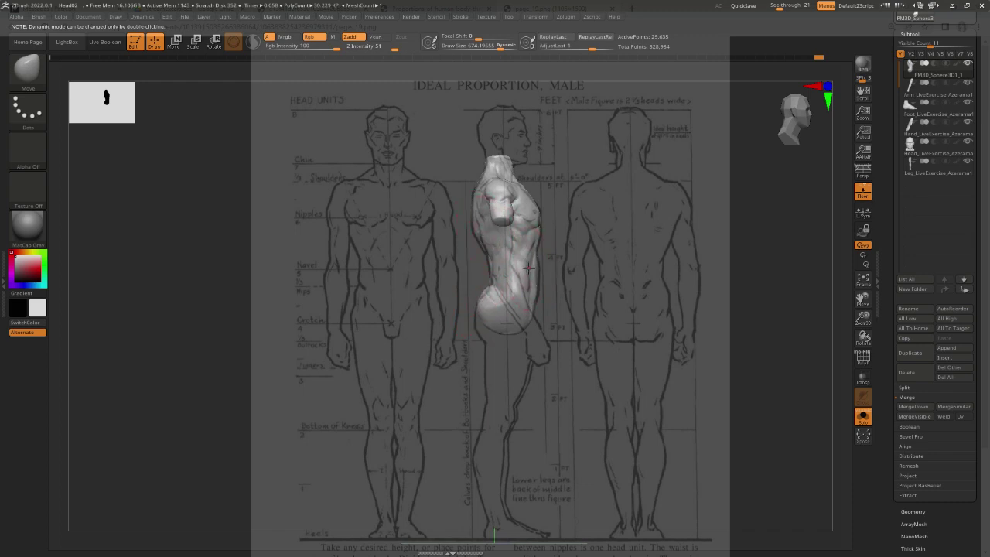
Refine the torso's front and lower back against the chart's side profile with the Move brush, reducing the draw size to about 580
left_click_drag(536, 225, 534, 223)
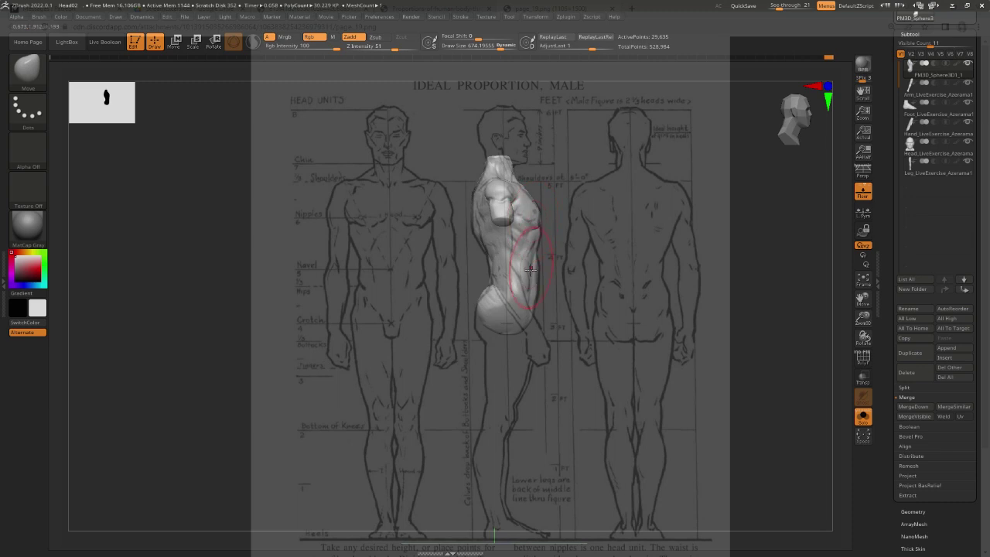
left_click_drag(481, 299, 487, 298)
key("space")
mouse_move(519, 184)
left_mouse_down()
mouse_move(495, 164)
mouse_move(481, 195)
mouse_move(502, 201)
left_mouse_up()
key("space")
key("space")
key("space")
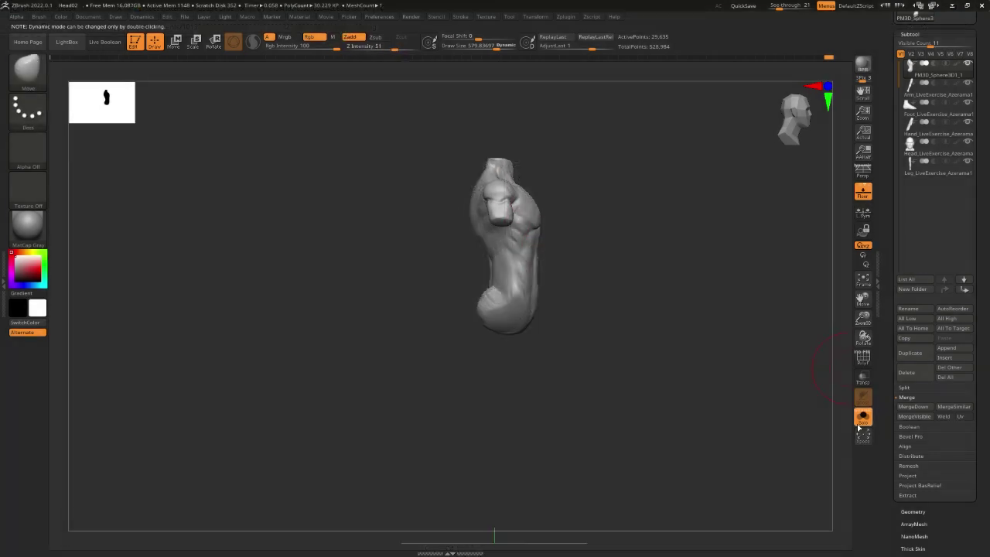
Toggle Solo mode to compare the reshaped torso with the whole figure, leaving all subtools shown
left_click(863, 419)
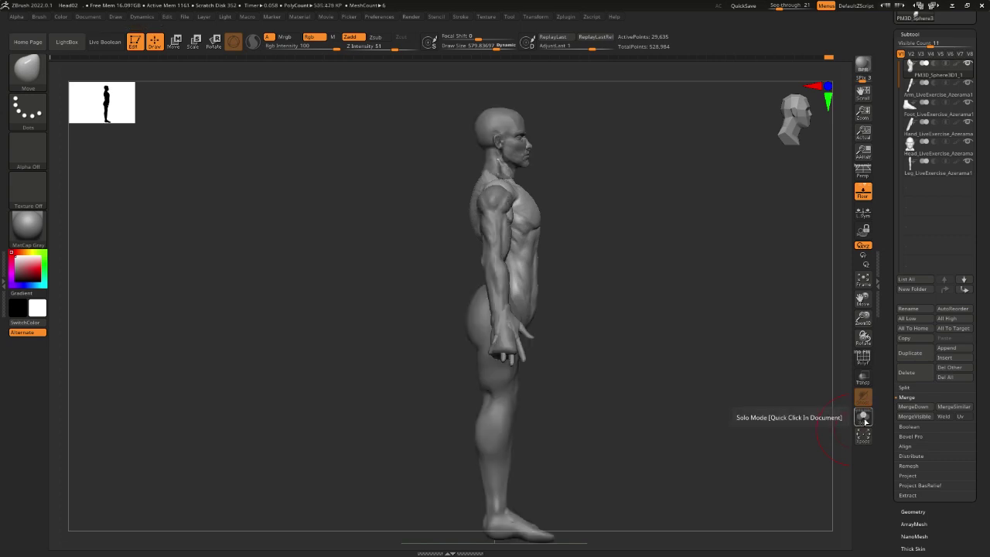
left_click(863, 420)
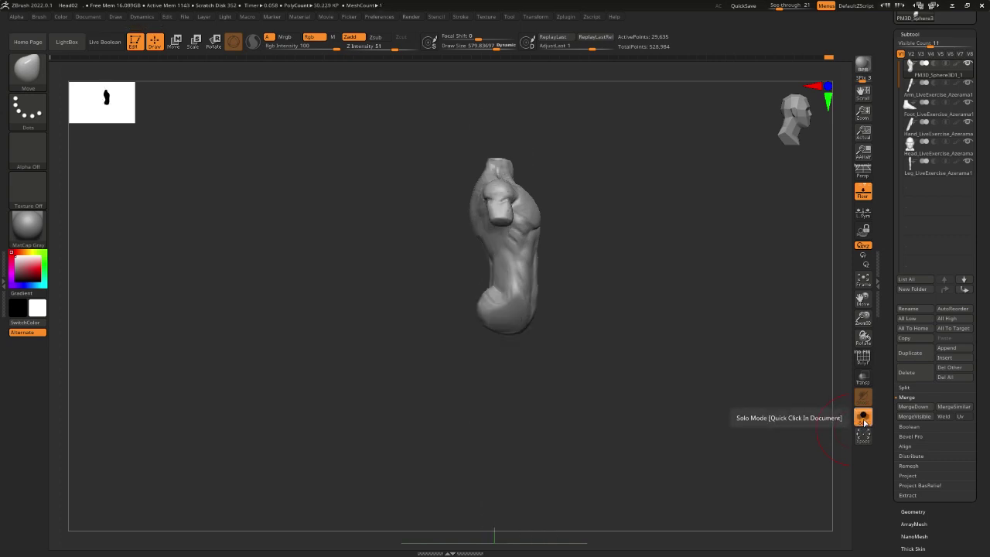
left_click(864, 419)
left_click(864, 419)
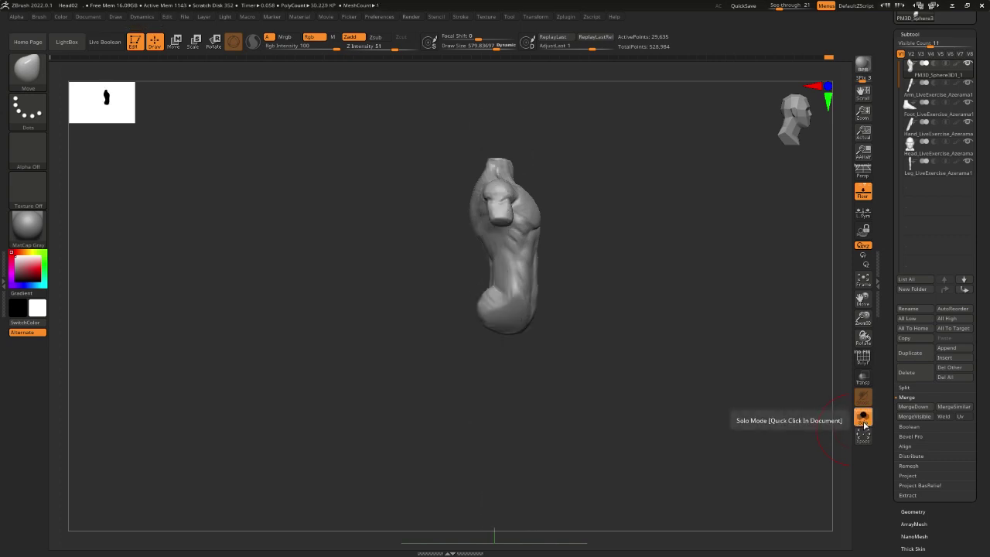
left_click(864, 419)
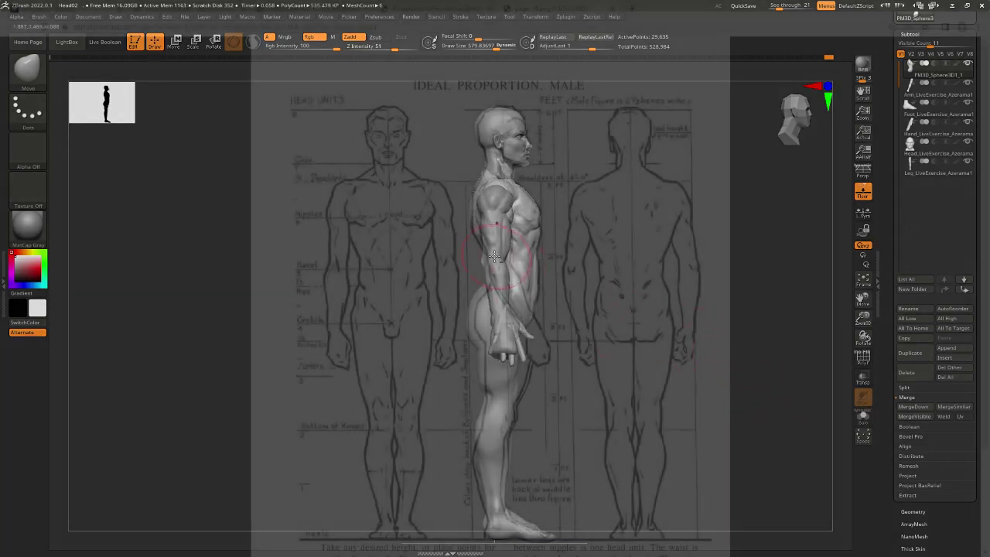
Select the arm subtool, set the window see-through to 1, and isolate the arm in Solo mode
left_click(512, 263, "alt")
left_click_drag(515, 261, 484, 324, "ctrl")
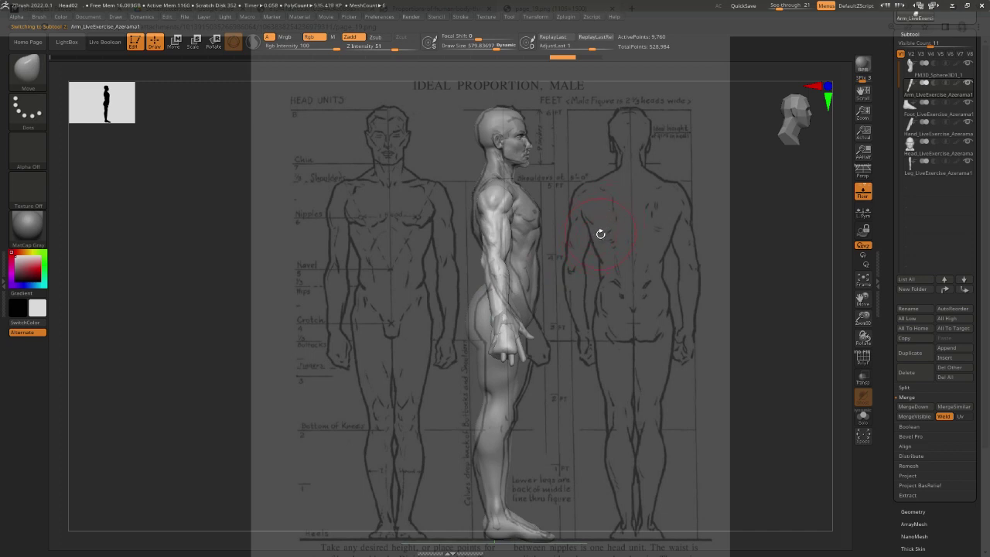
left_click_drag(779, 7, 765, 11)
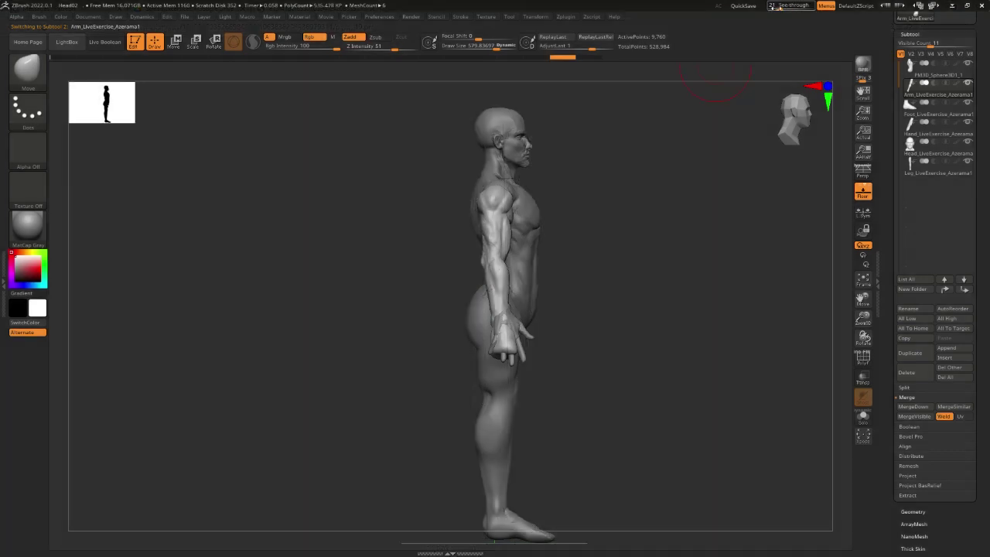
left_click(771, 7)
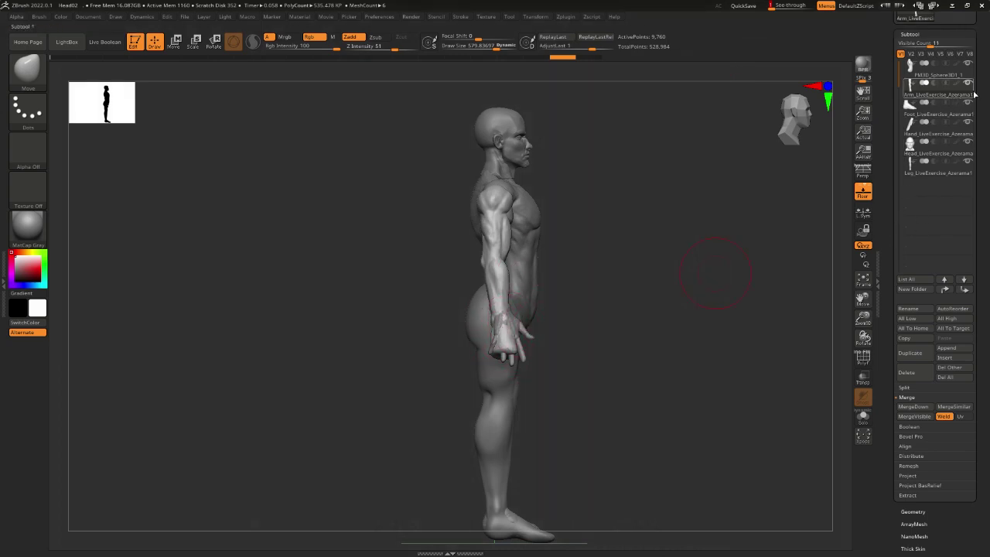
mouse_move(962, 131)
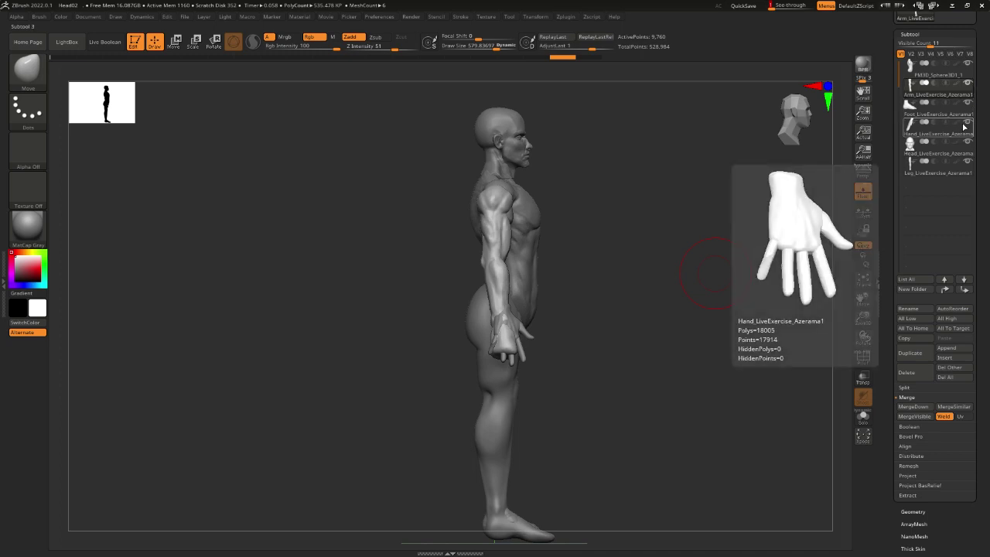
left_click(863, 416)
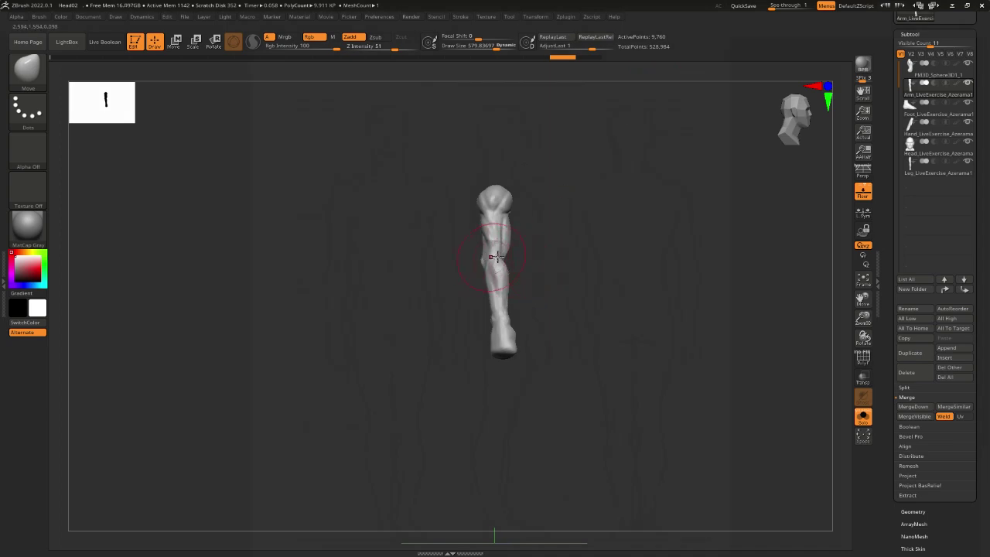
Mask the arm from the elbow down to the wrist and blur the mask's edge
key("ctrl")
left_click_drag(540, 259, 446, 358, "ctrl")
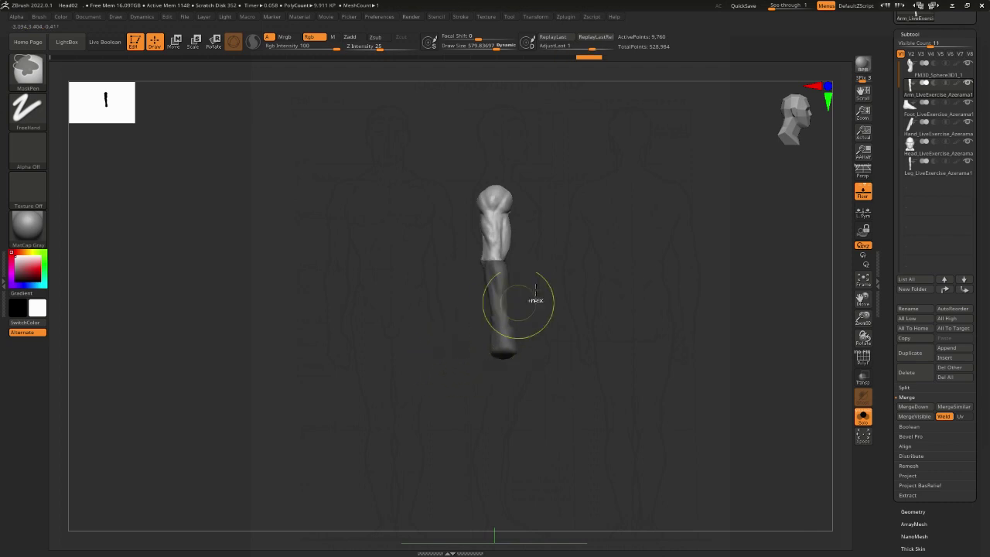
left_click(494, 292, "ctrl")
left_click(495, 289, "ctrl")
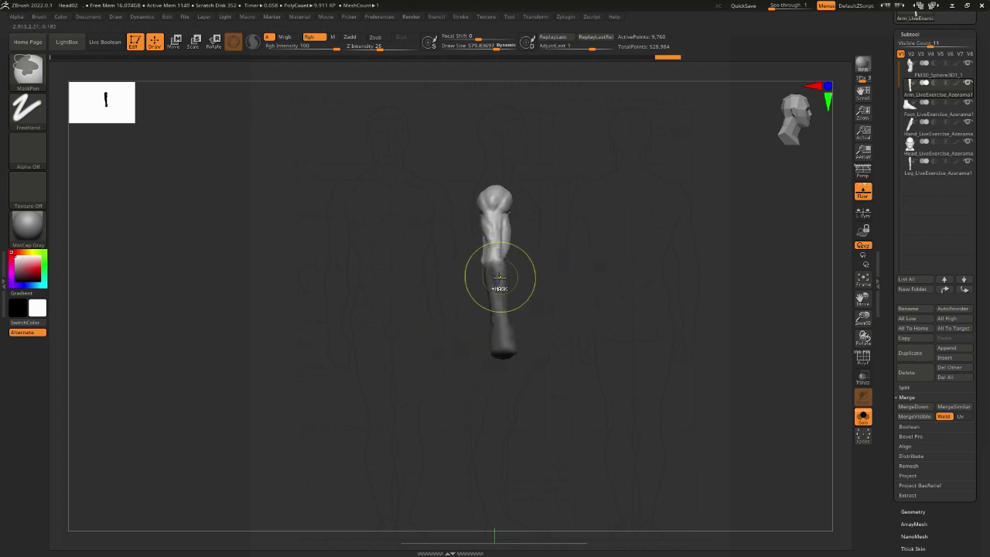
left_click(499, 291, "ctrl")
left_click(499, 291, "ctrl")
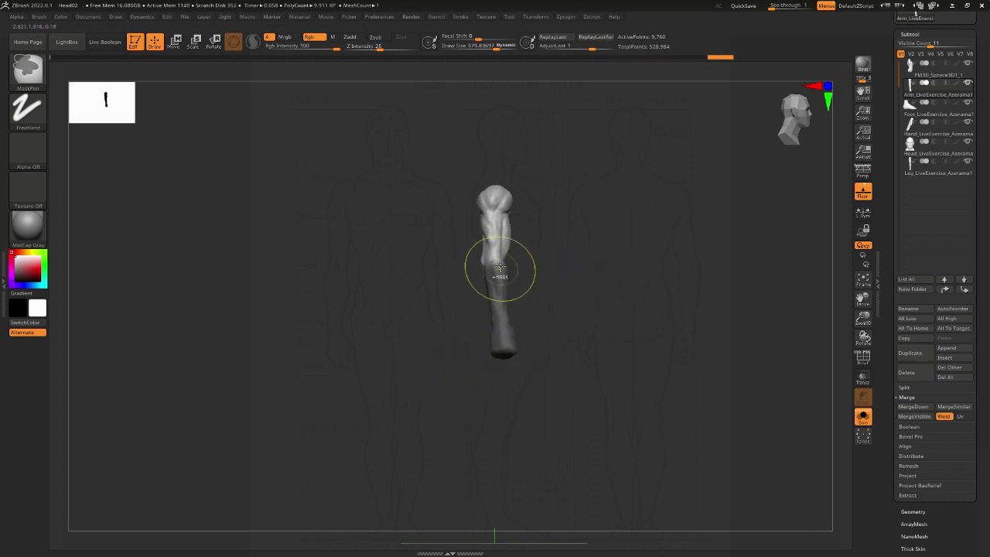
Soften the mask's transition at the elbow further and invert it so the upper arm is masked
left_click(518, 274, "ctrl")
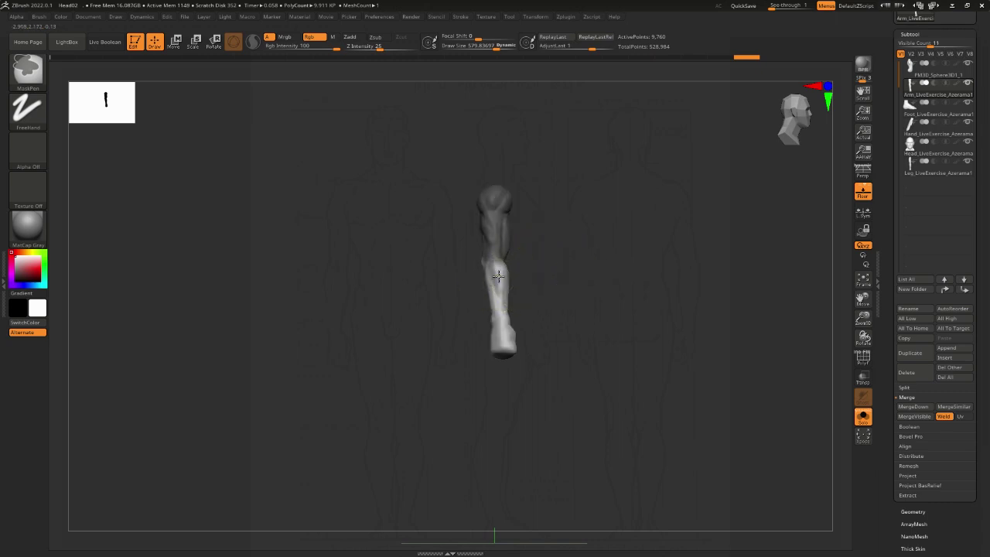
left_click(499, 276, "ctrl")
left_click(563, 278, "ctrl")
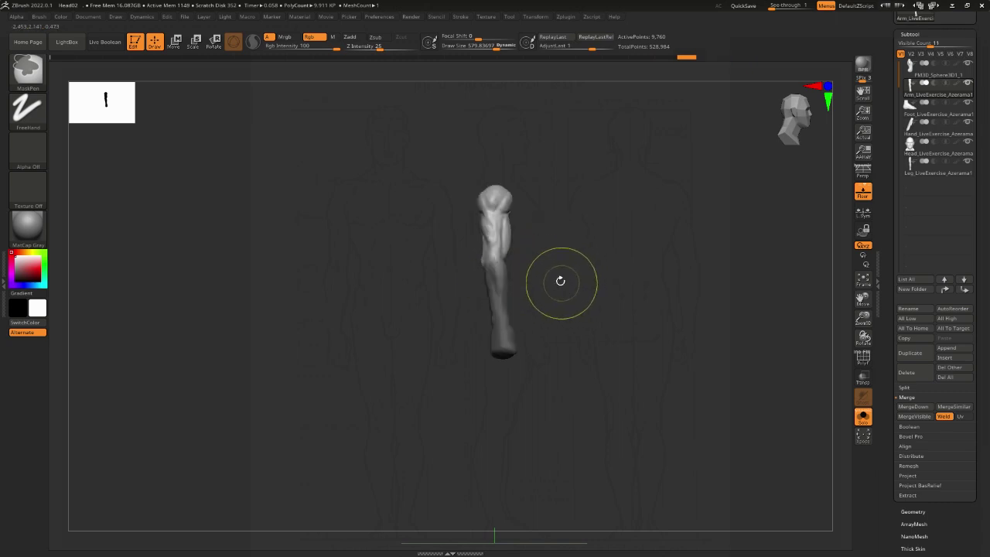
left_click(590, 255, "ctrl")
left_click(627, 259, "ctrl")
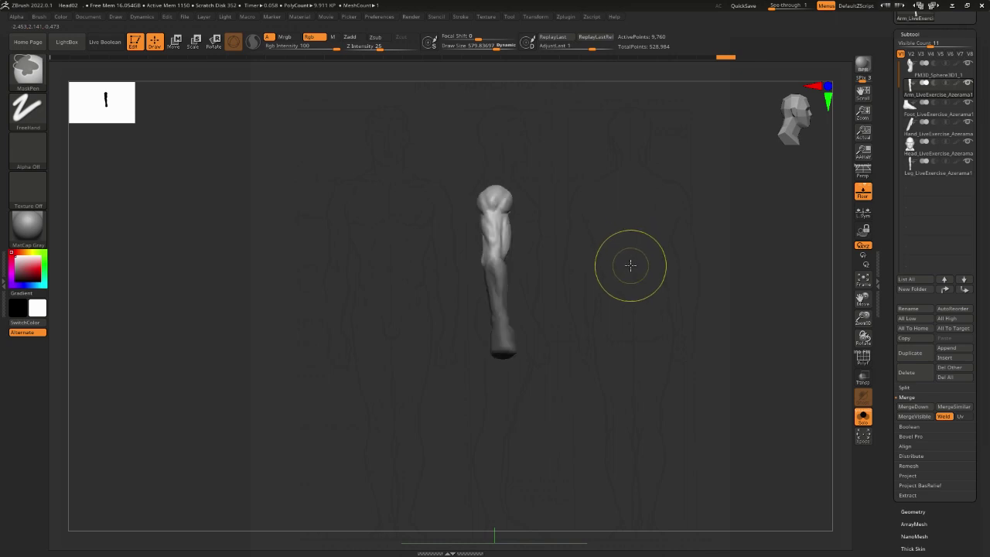
left_click(631, 268, "ctrl")
left_click(632, 270, "ctrl")
left_click(633, 273, "ctrl")
left_click(634, 275, "ctrl")
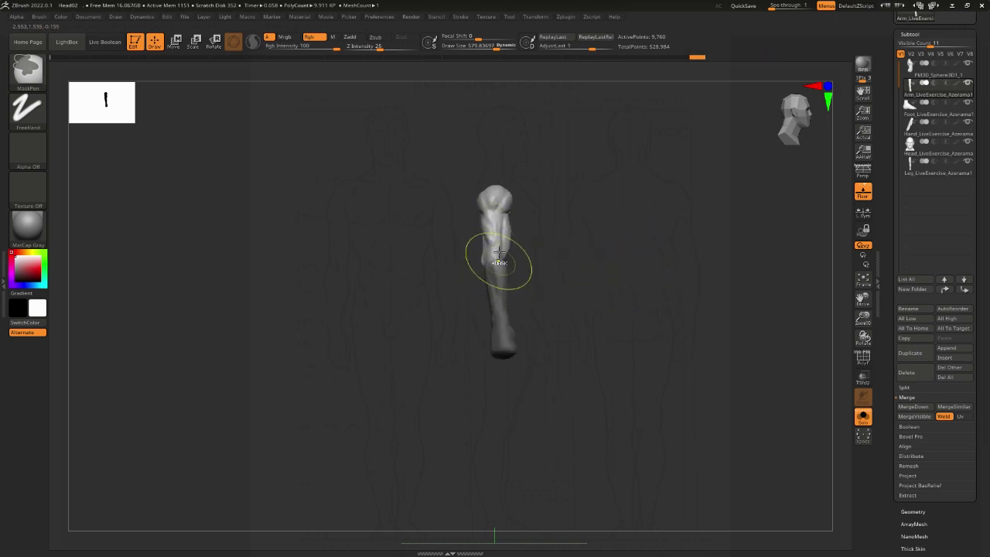
left_click(531, 270, "ctrl")
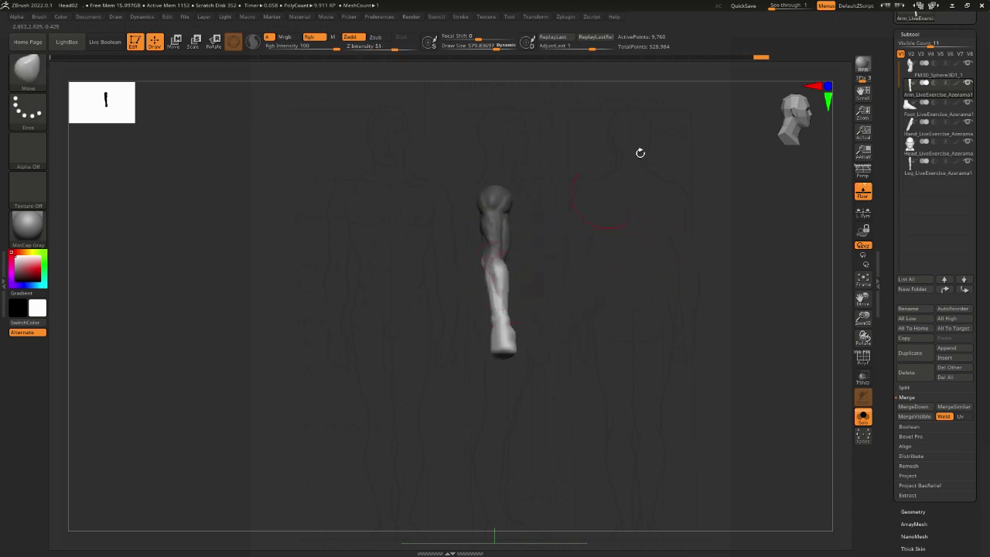
Set see-through to 26, position the gizmo's pivot at the elbow, and rotate the forearm forward to match the chart's side-view arm
left_click(782, 8)
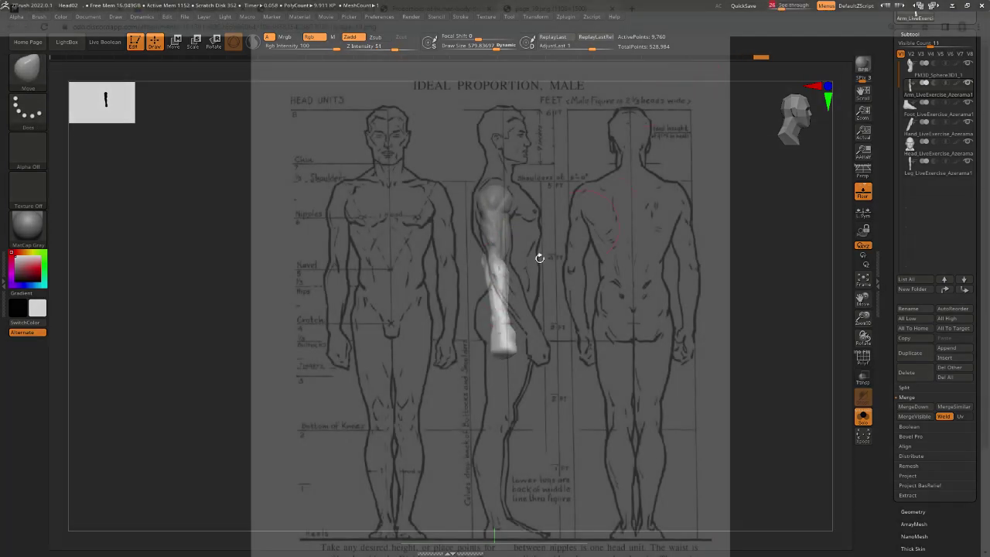
key("w")
left_click(509, 118)
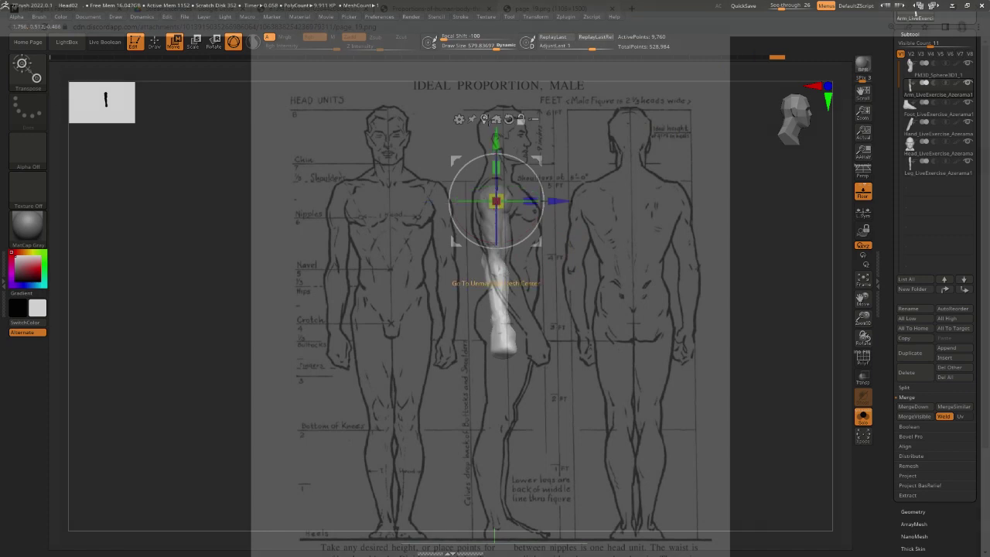
left_click(484, 118)
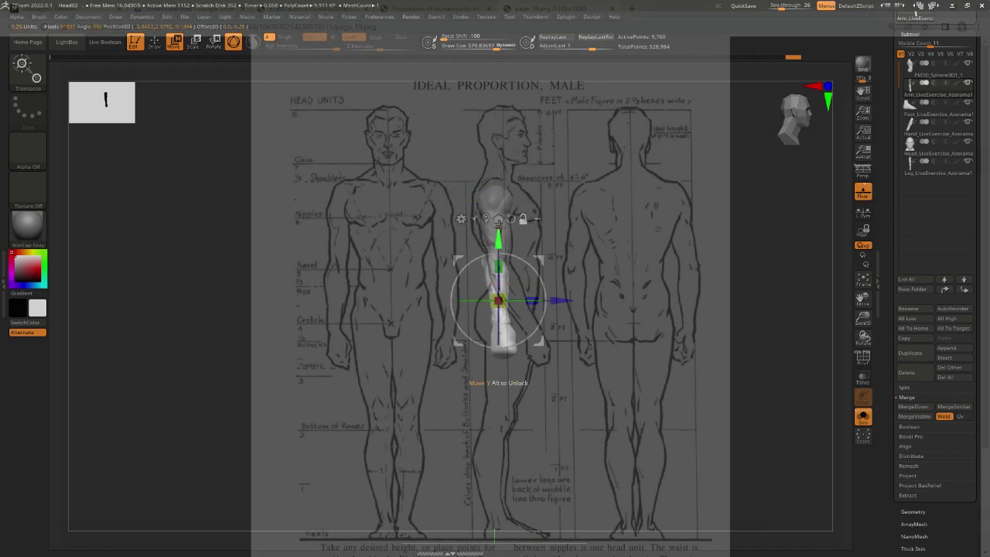
left_click_drag(499, 232, 499, 188, "alt")
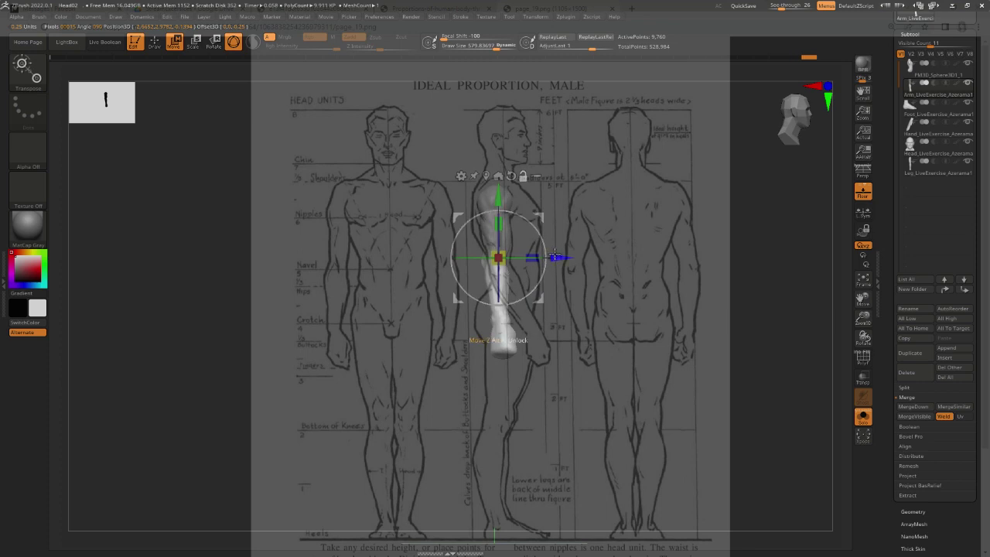
left_click_drag(562, 259, 553, 260, "alt")
left_click_drag(528, 219, 533, 236)
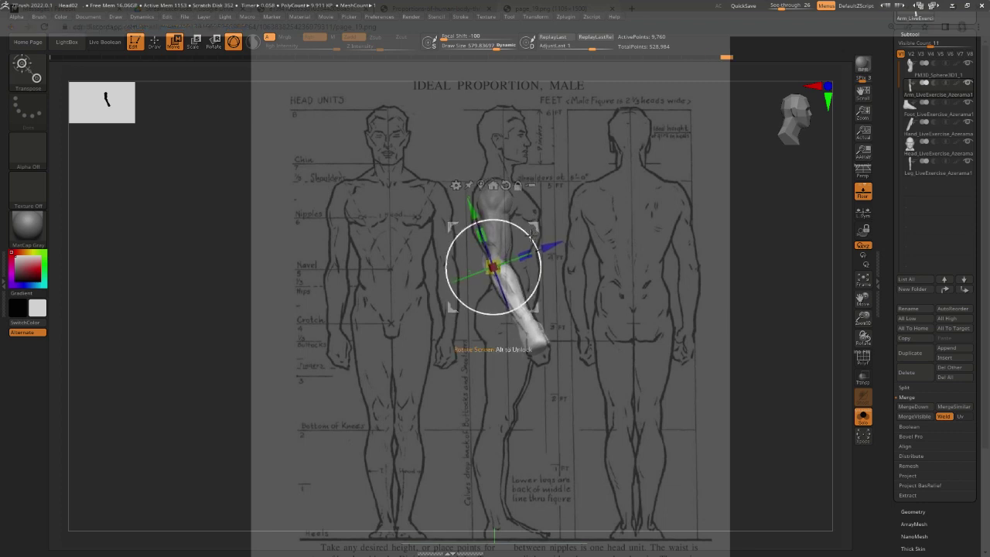
Return to Draw mode with the Move brush and set the draw size to 1000
key("q")
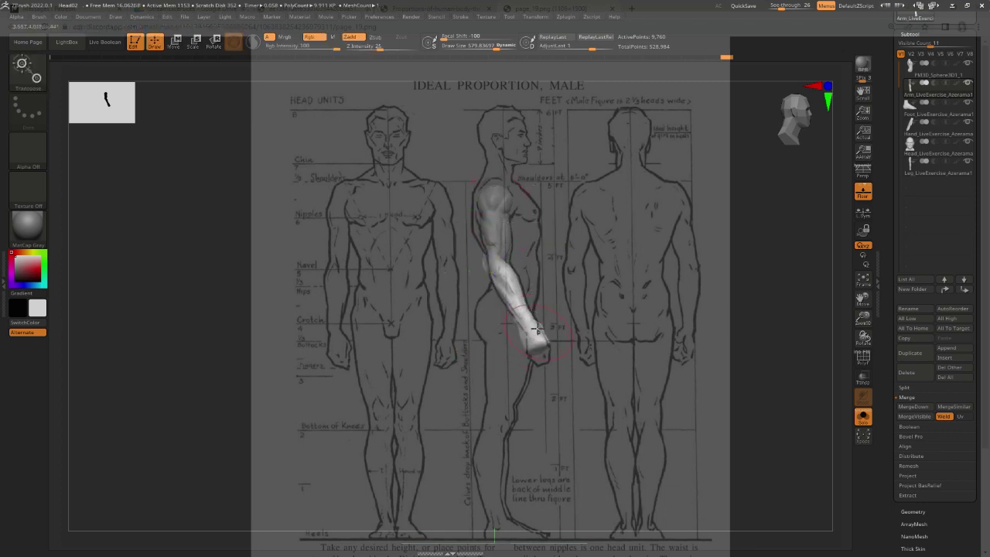
key("space")
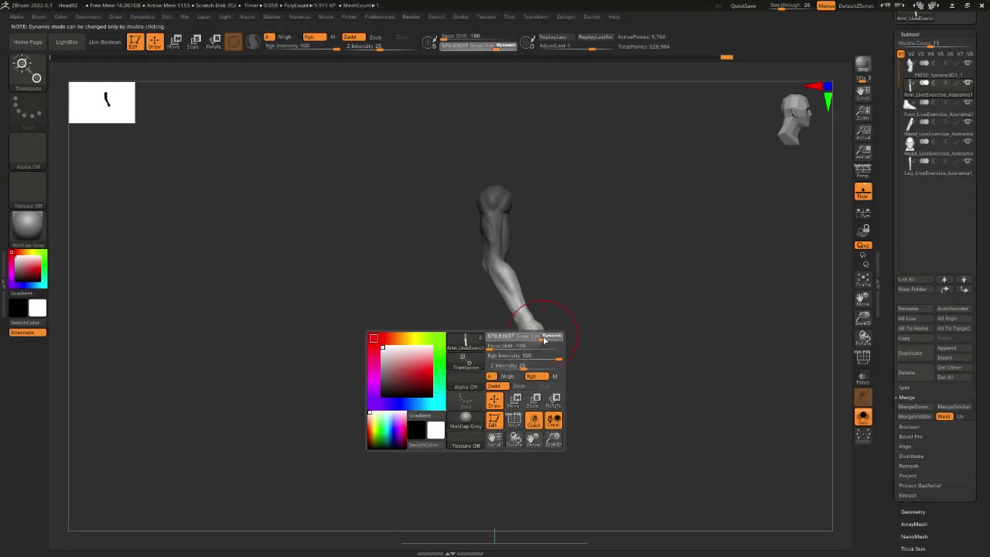
left_click_drag(554, 344, 559, 342)
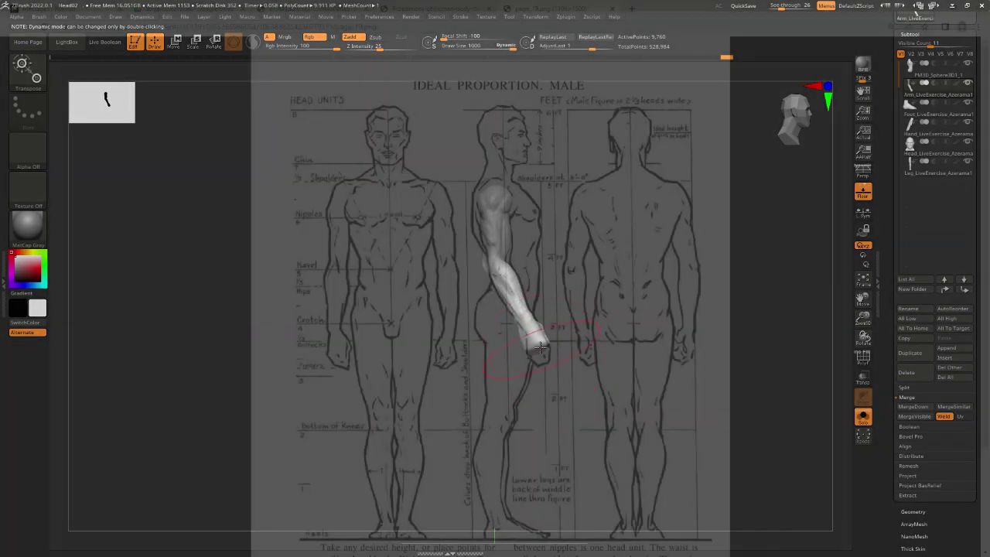
key("b")
key("m")
key("v")
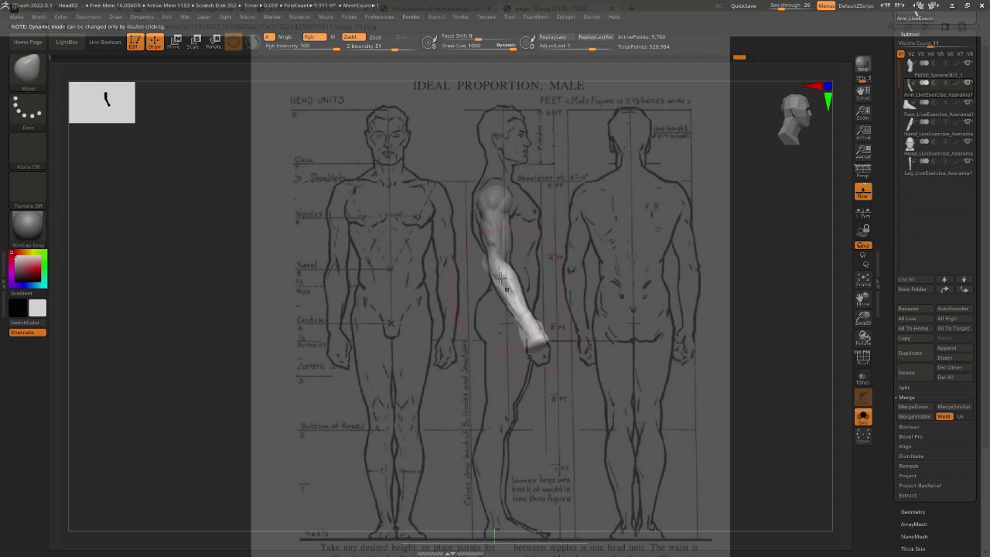
Invert and clear the arm's mask, and turn off Solo mode to show the whole figure
left_click(546, 270, "ctrl")
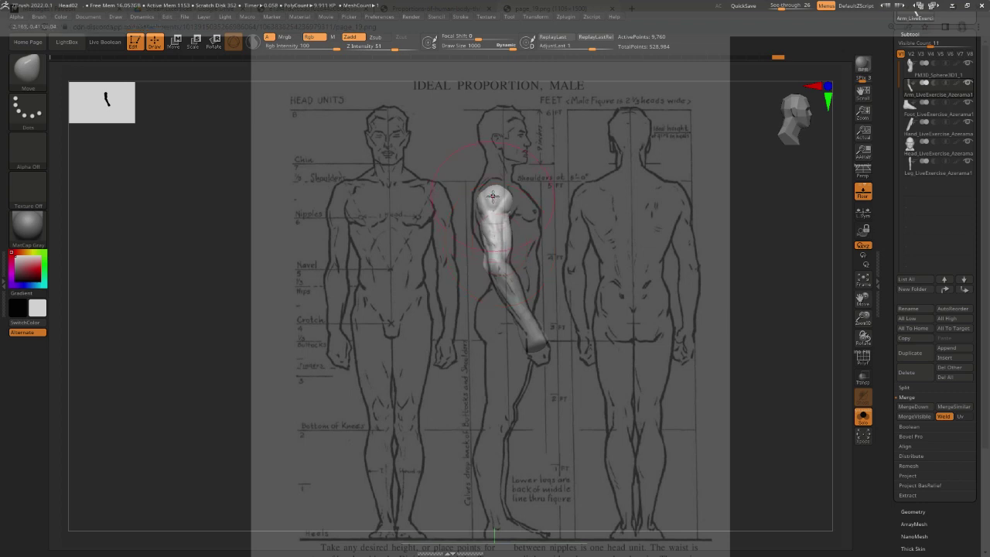
left_click_drag(622, 241, 679, 303, "ctrl")
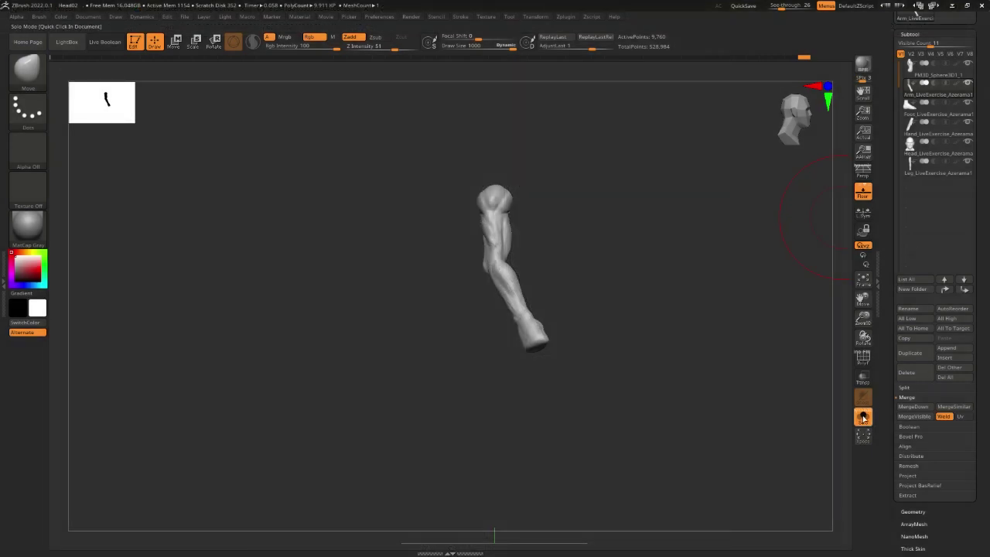
left_click(863, 417)
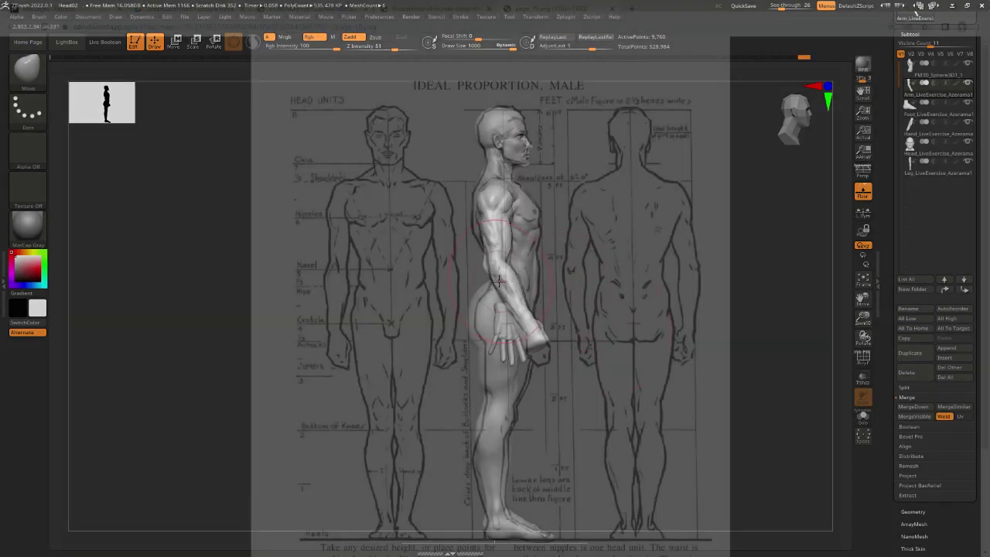
Select the head subtool and set the Move brush's draw size to about 557
left_click(501, 315, "alt")
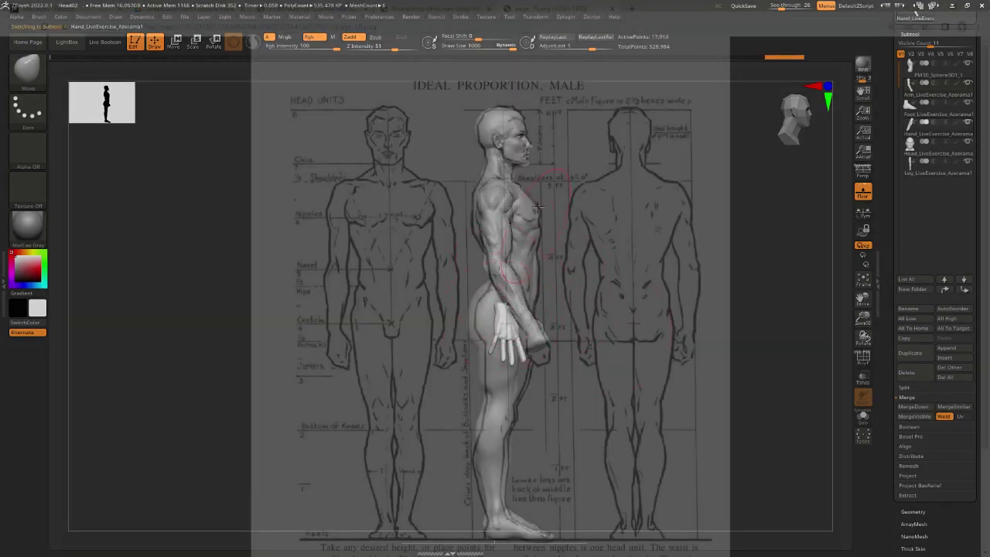
left_click(521, 160, "alt")
key("space")
left_click_drag(538, 174, 526, 166)
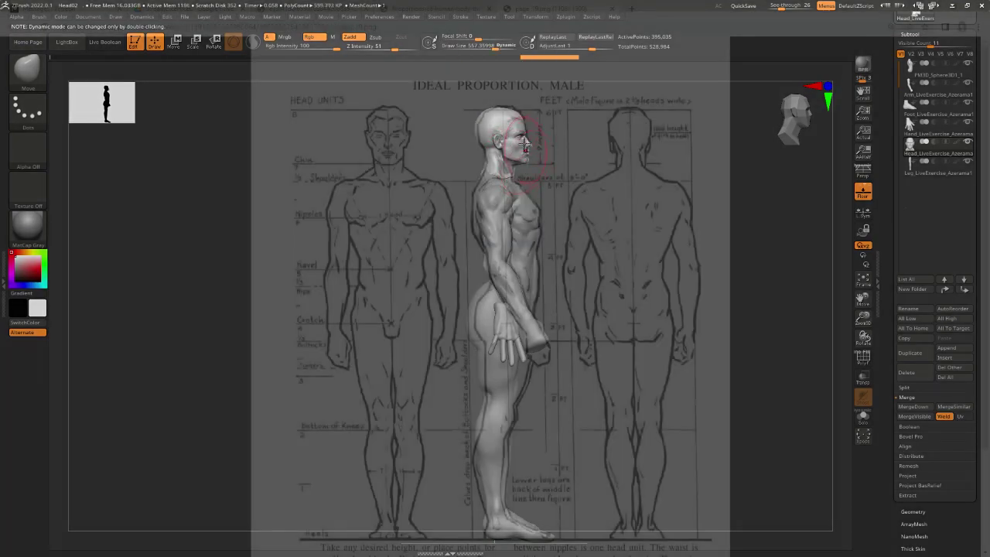
Adjust the head's face and cranium to the chart's side profile with the Move brush, varying the draw size between about 776 and 403
key("space")
left_click_drag(526, 125, 504, 113)
key("space")
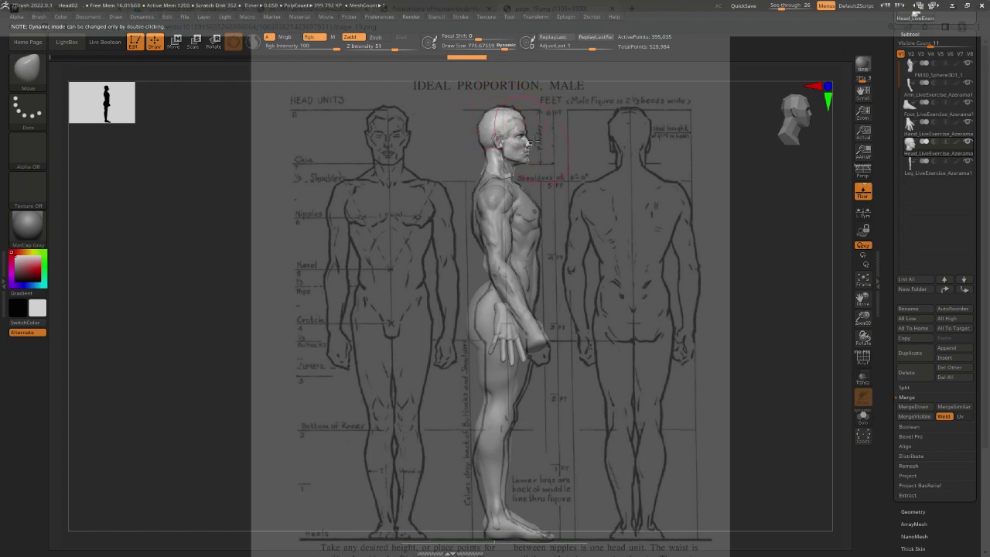
key("space")
left_click_drag(540, 135, 516, 128)
key("space")
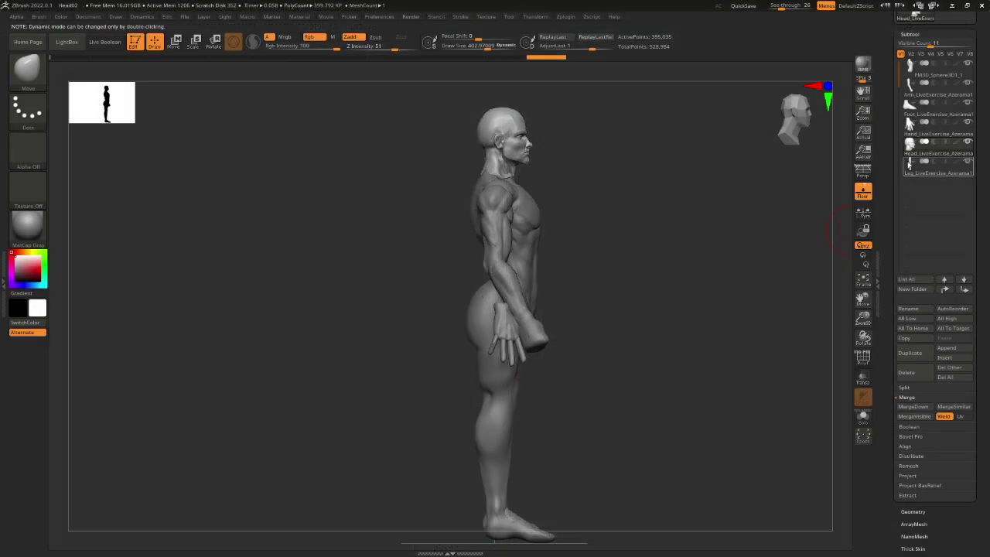
Select the hand subtool, then move and rotate it to line up with the wrist at the end of the forearm
left_click(514, 331, "alt")
key("w")
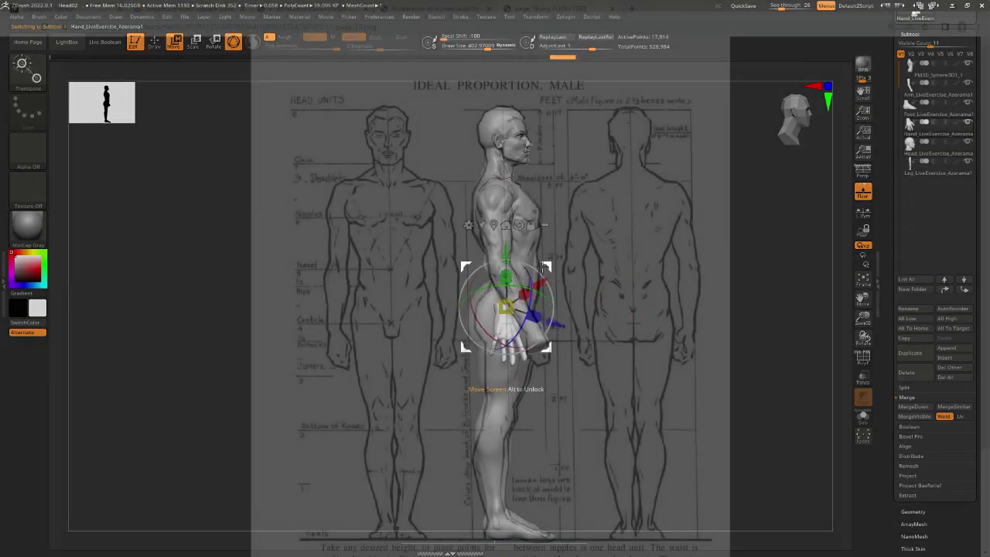
left_click_drag(522, 279, 553, 309)
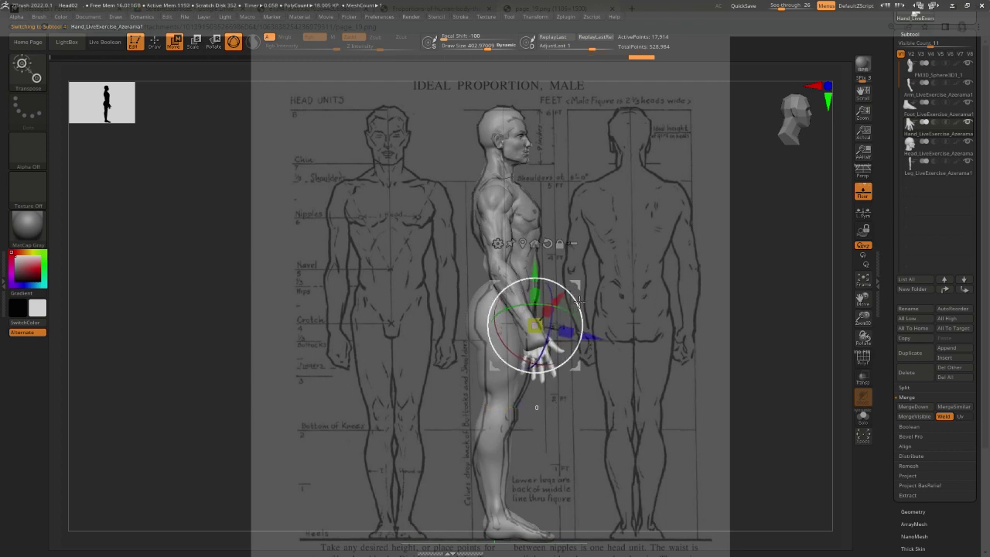
left_click_drag(580, 285, 585, 276)
left_click_drag(597, 322, 566, 304)
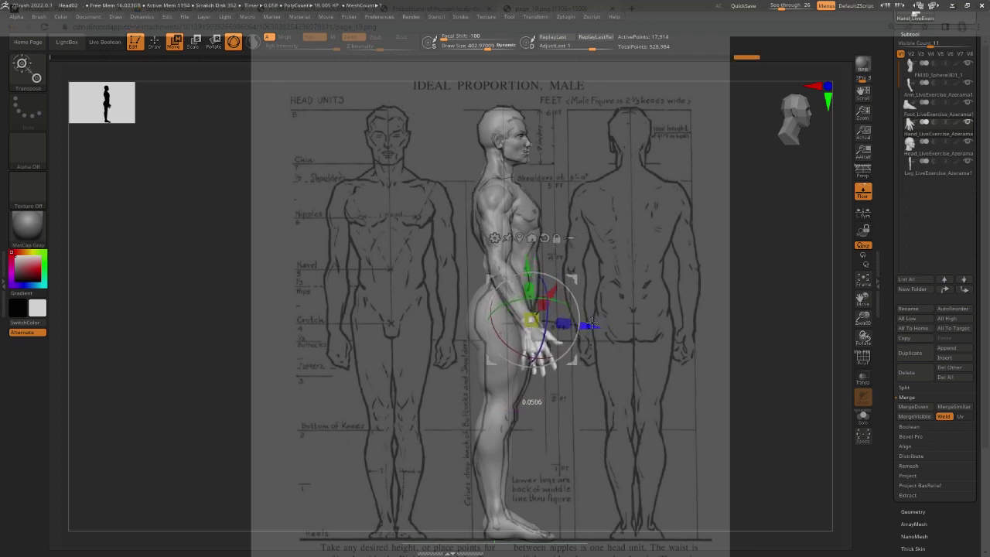
key("q")
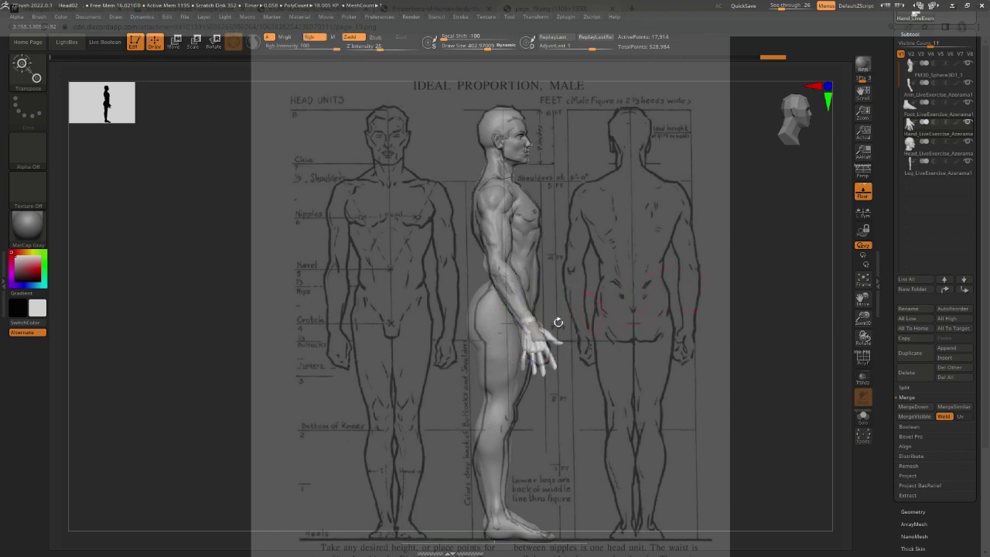
Isolate the leg subtool and reshape its buttock and thigh to the chart's side profile with the Move brush at draw sizes of about 626 and 927
left_click(495, 348, "alt")
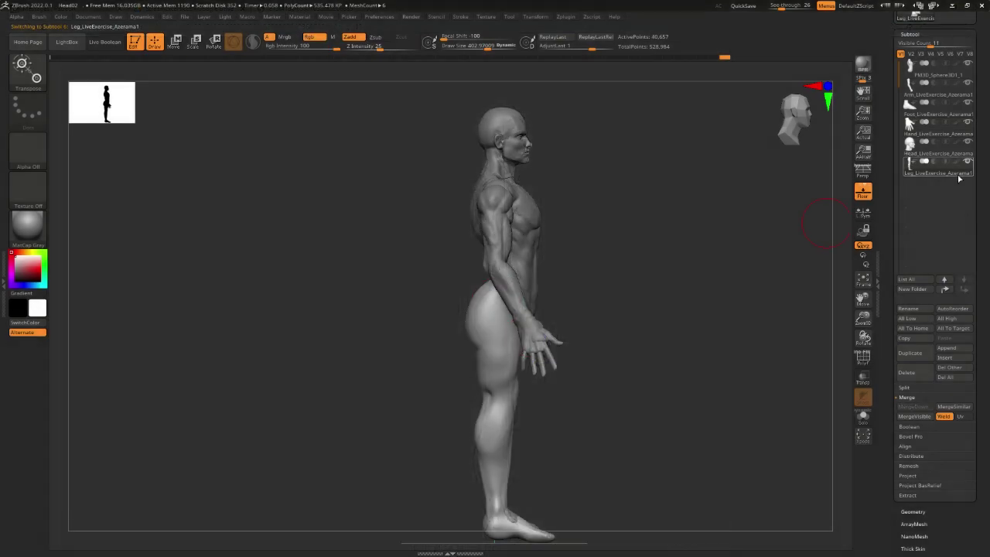
left_click(965, 157)
key("w")
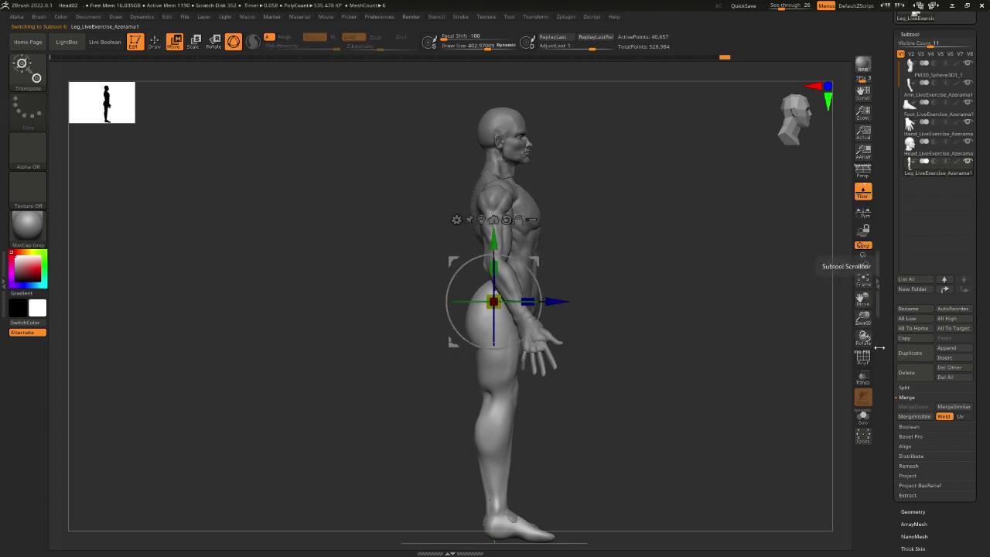
left_click(864, 419)
key("q")
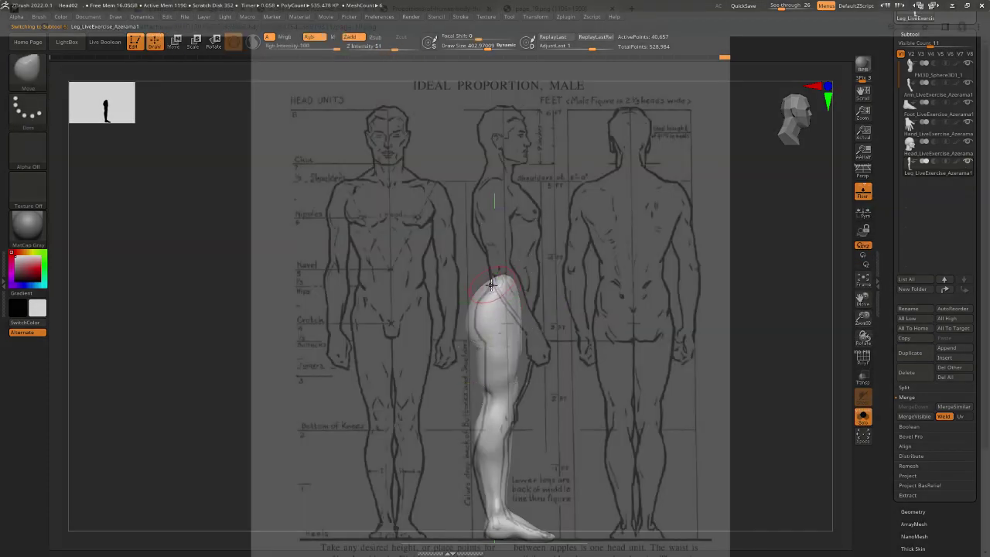
key("space")
mouse_move(486, 287)
left_mouse_down()
mouse_move(496, 292)
mouse_move(485, 294)
mouse_move(471, 323)
left_mouse_up()
key("space")
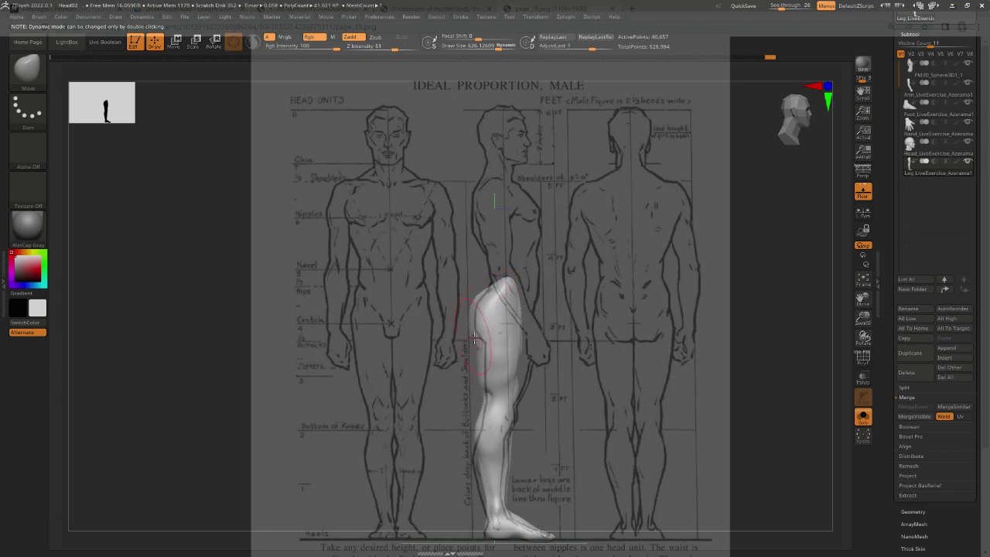
key("space")
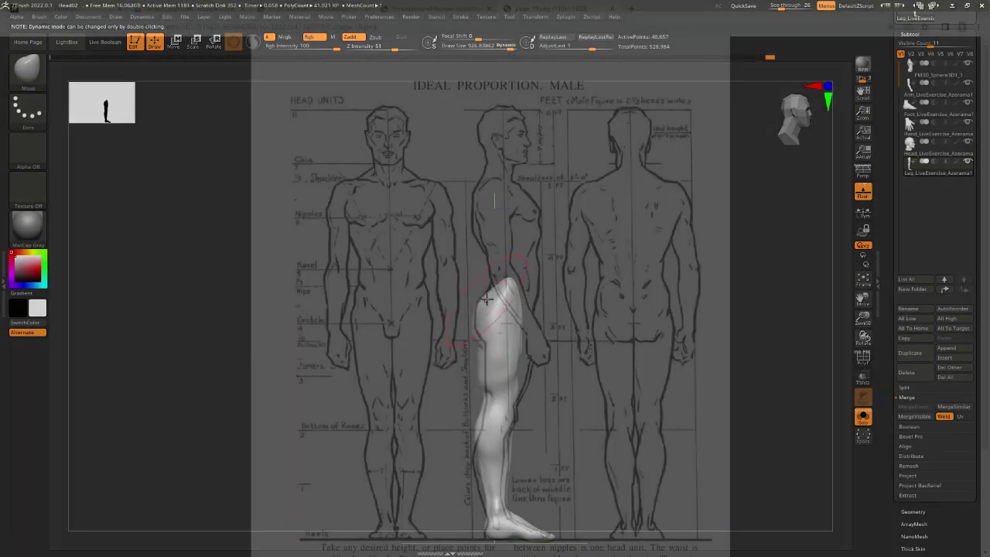
mouse_move(483, 362)
left_mouse_down()
mouse_move(521, 362)
mouse_move(525, 346)
mouse_move(526, 368)
mouse_move(486, 399)
mouse_move(479, 431)
mouse_move(491, 503)
mouse_move(478, 447)
mouse_move(514, 404)
mouse_move(506, 421)
left_mouse_up()
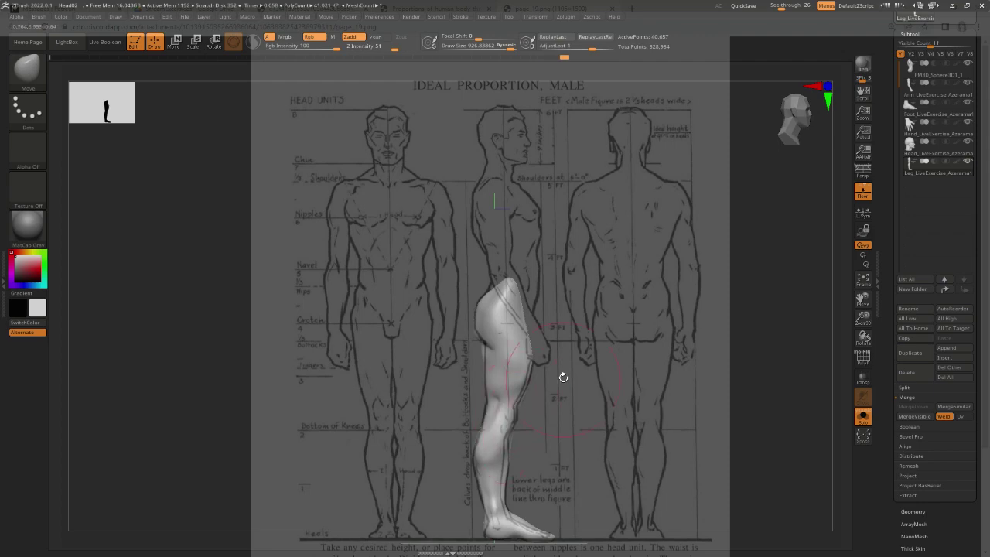
Refine the leg's knee, shin and ankle profile with the Move brush at a draw size of about 662
key("space")
left_click_drag(563, 377, 549, 380)
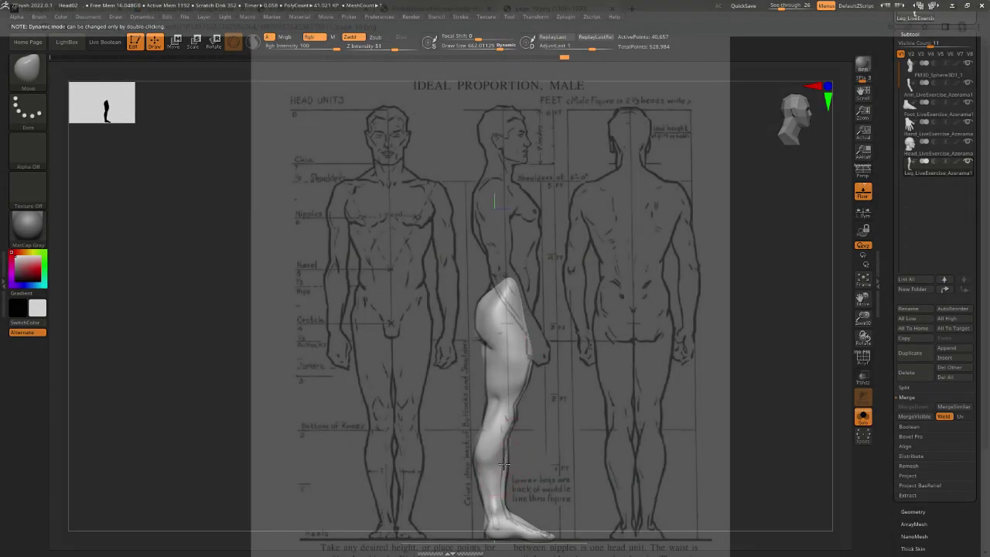
left_click_drag(512, 524, 521, 525)
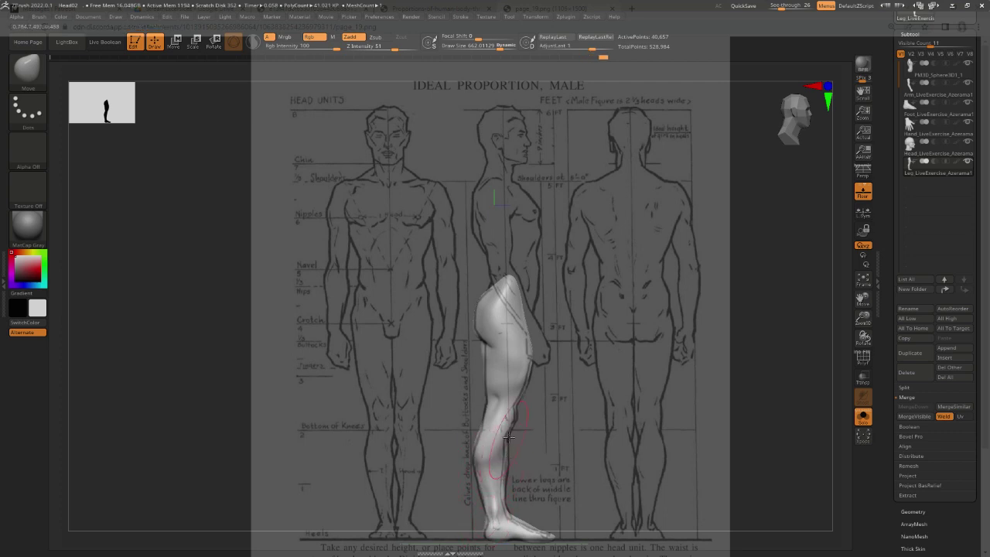
left_click_drag(513, 403, 516, 400)
left_click_drag(523, 374, 526, 369)
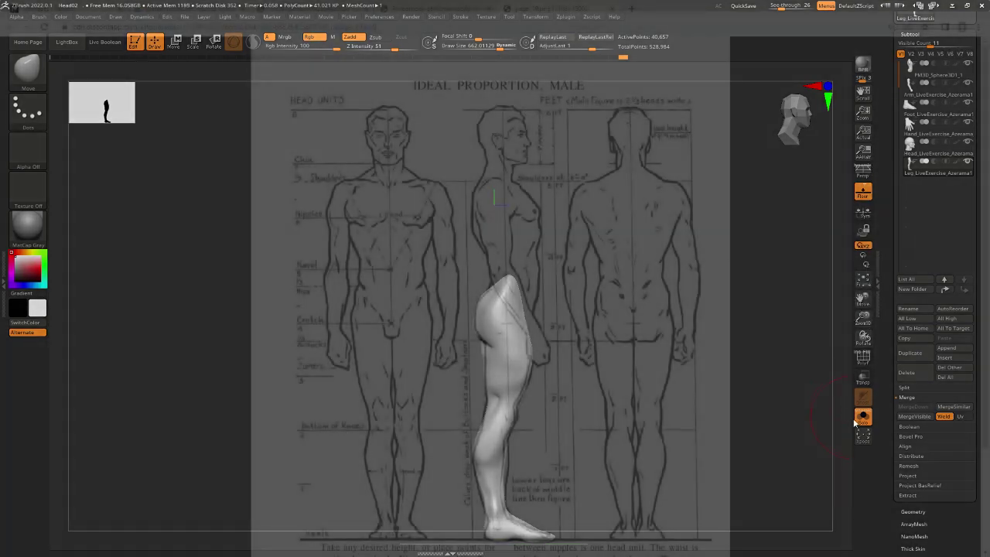
Isolate the foot subtool, nudge it slightly forward to the chart's side-view foot, and show the whole figure again
left_click(863, 416)
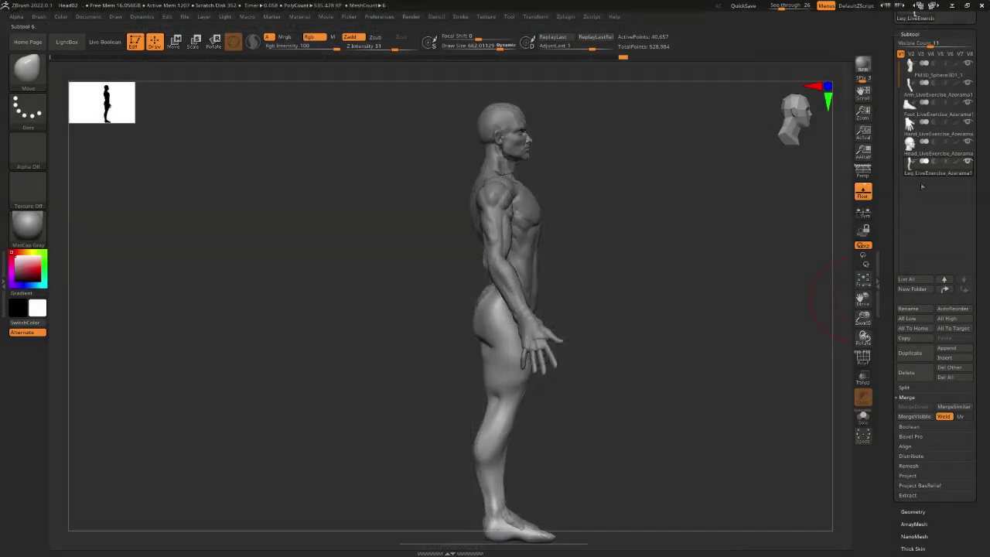
left_click(938, 121)
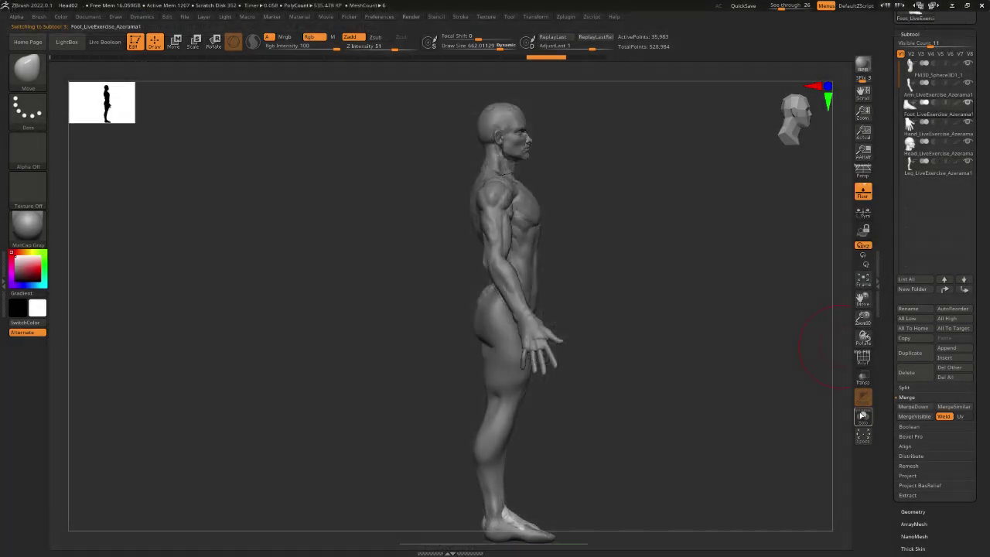
left_click(864, 416)
key("w")
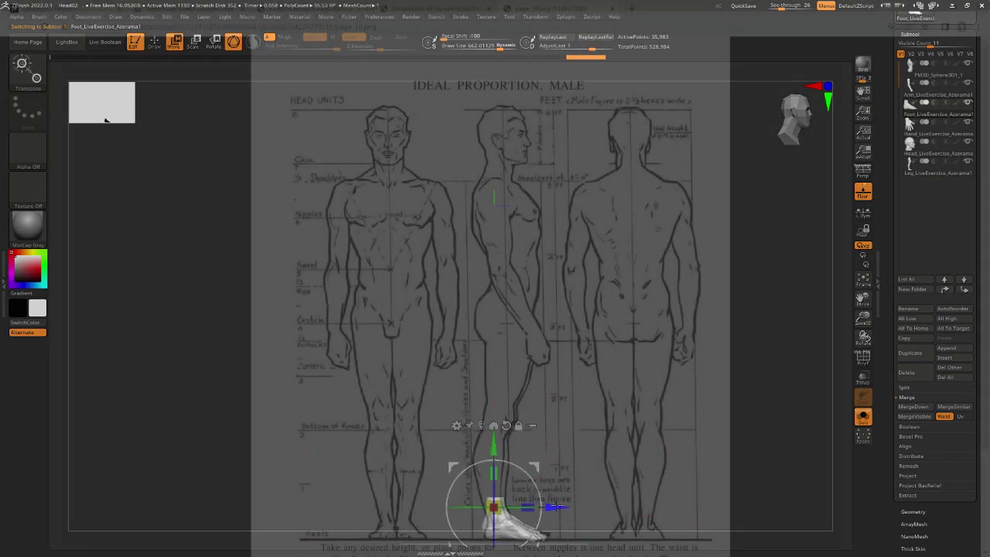
mouse_move(555, 507)
left_mouse_down()
mouse_move(536, 485)
mouse_move(547, 487)
left_mouse_up()
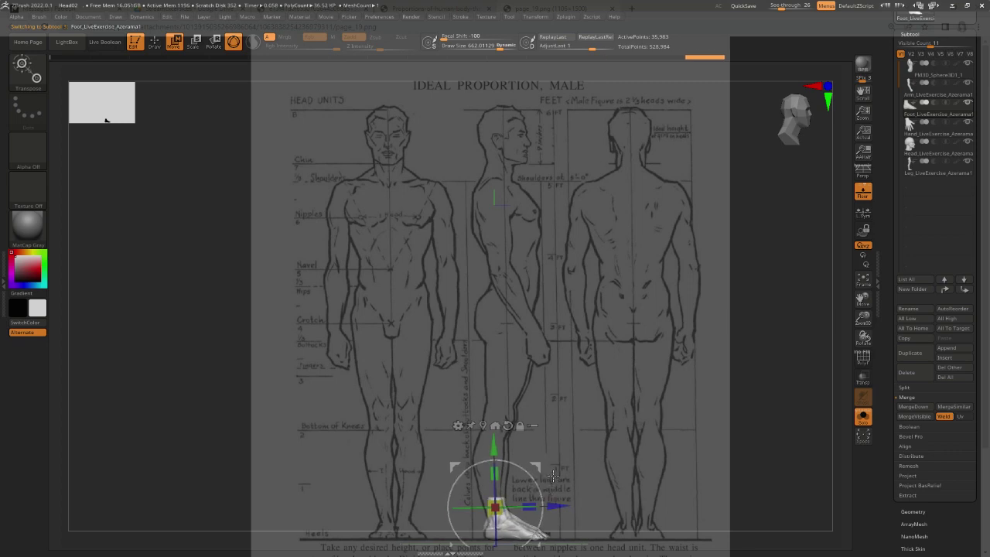
key("q")
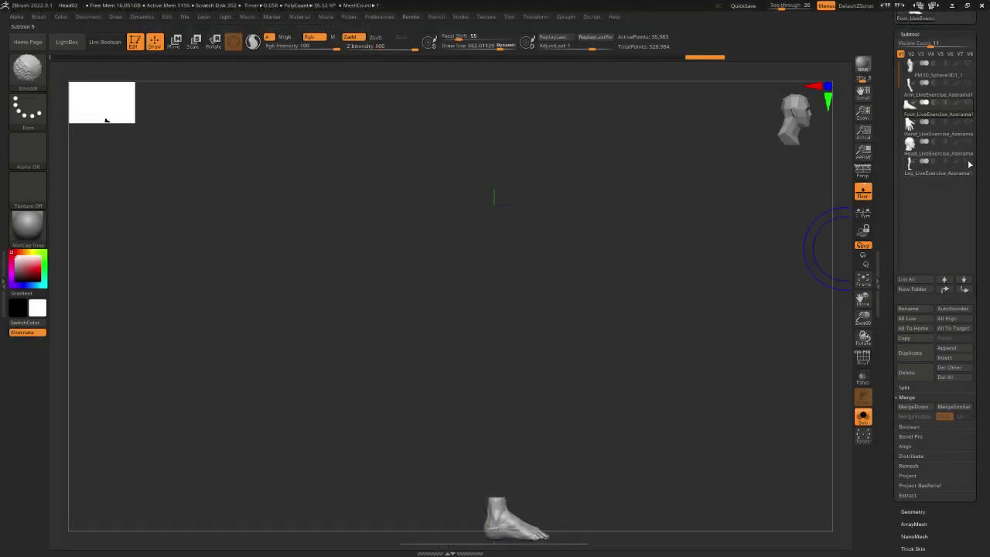
key("w")
left_click(862, 417)
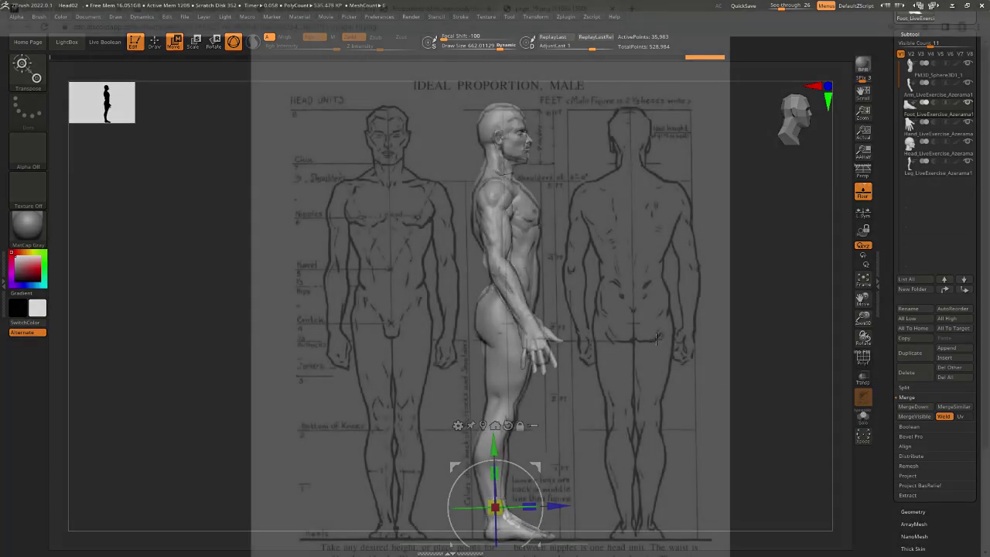
Set the draw size to about 898, select the head subtool and lower it slightly to the chart's head line
key("q")
key("space")
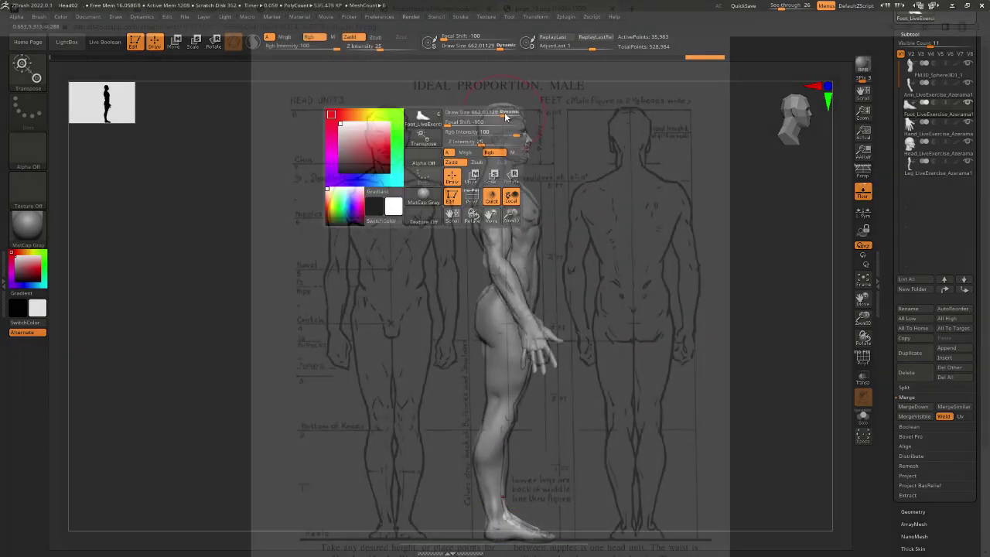
left_click_drag(505, 115, 512, 113)
left_click(507, 114, "alt")
key("w")
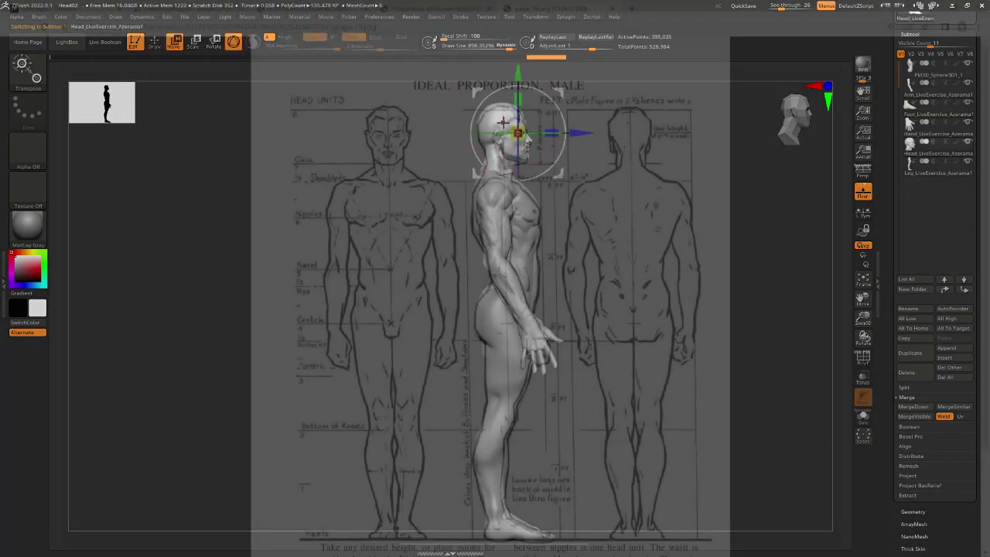
left_click_drag(519, 128, 520, 131)
left_click_drag(520, 74, 520, 74)
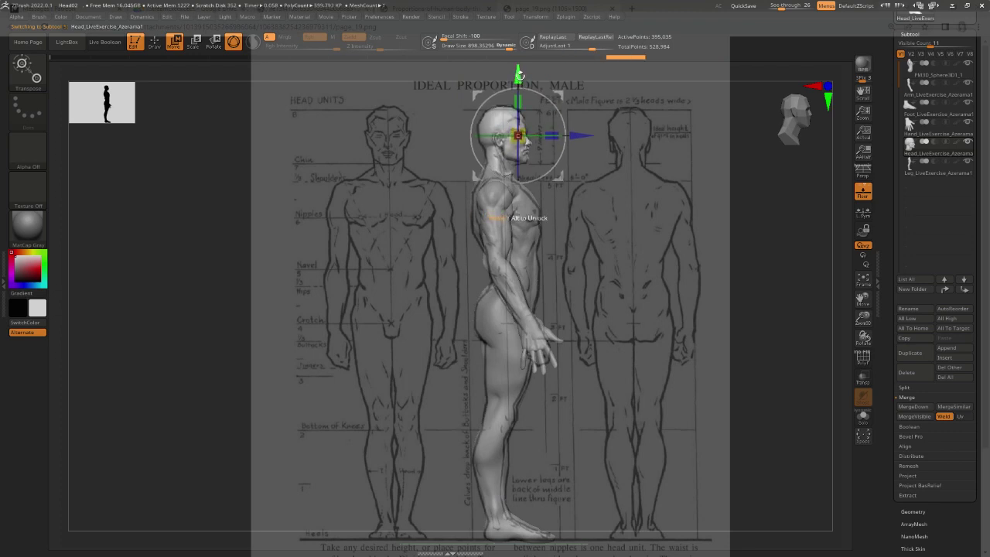
key("q")
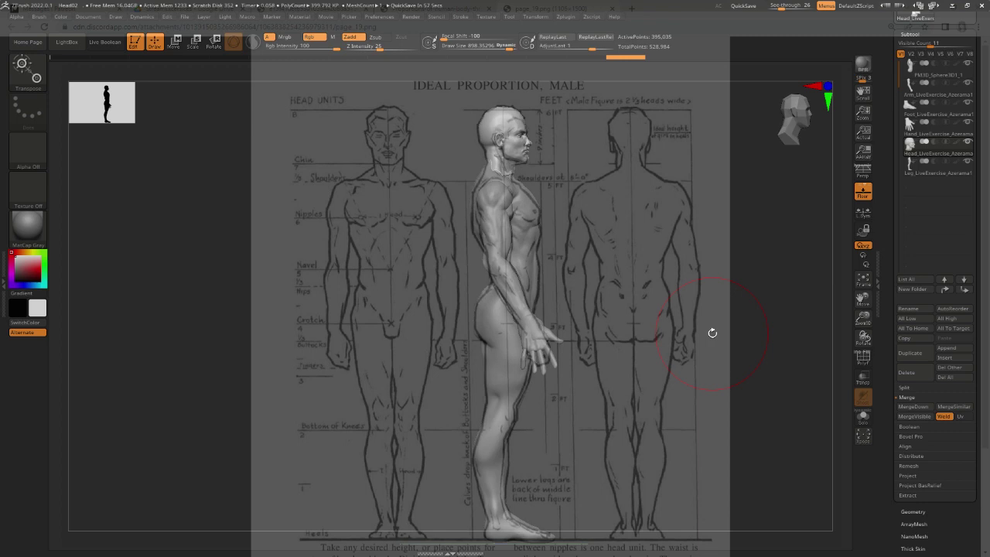
Separate the page_19.png proportion chart into its own full-screen browser window and return to ZBrush with the chart showing behind it
left_click_drag(783, 6, 761, 6)
key("alt+Tab")
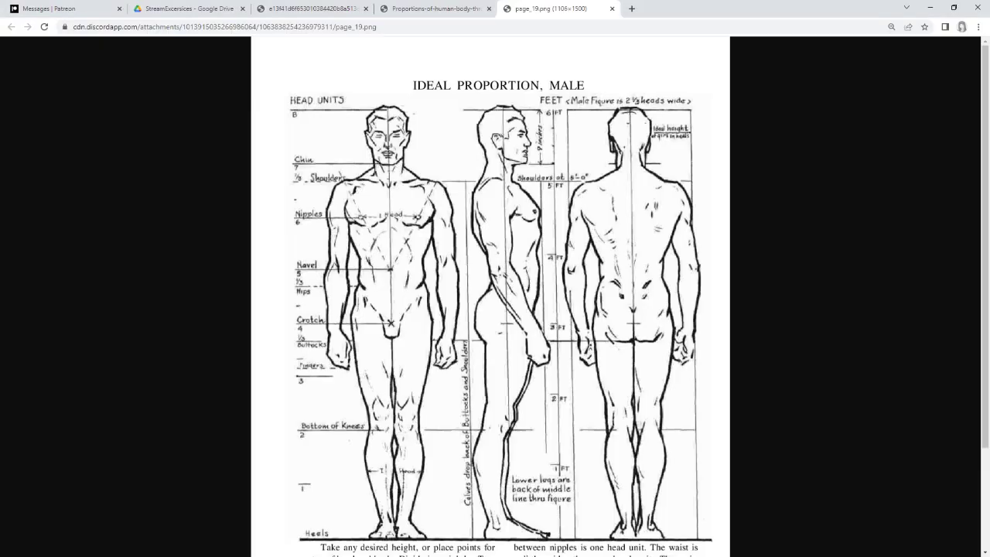
key("alt+Tab")
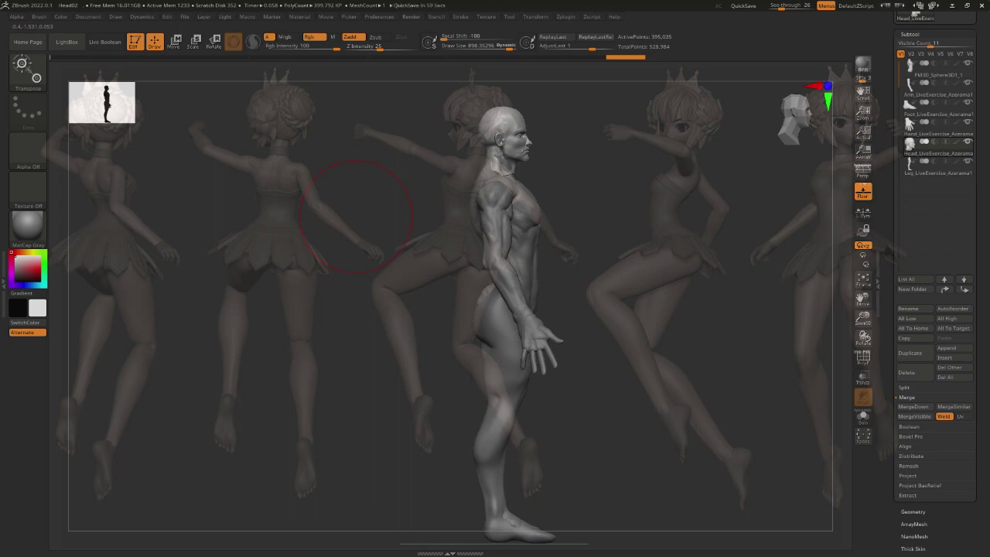
left_click_drag(0, 85, 488, 87)
double_click(549, 84)
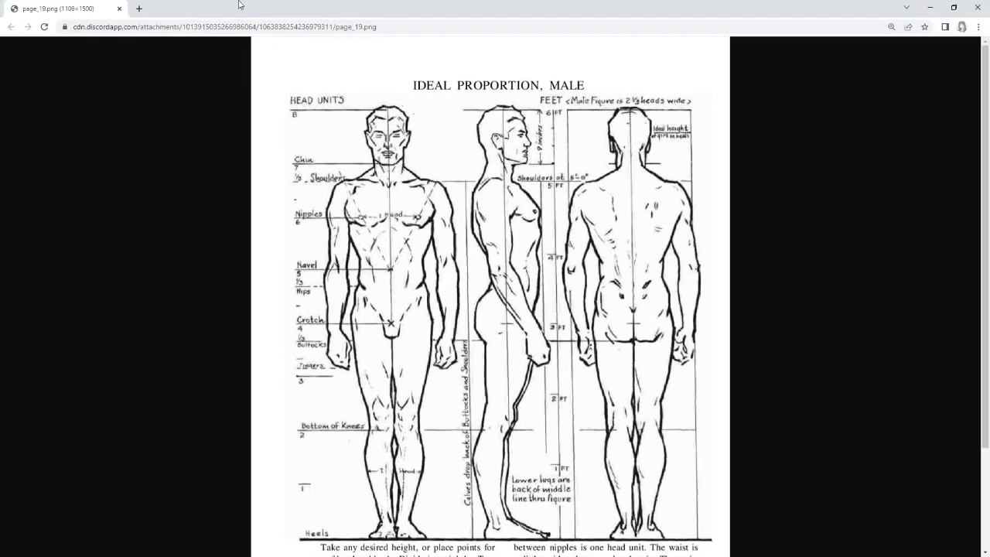
key("alt+Tab")
key("alt+Tab")
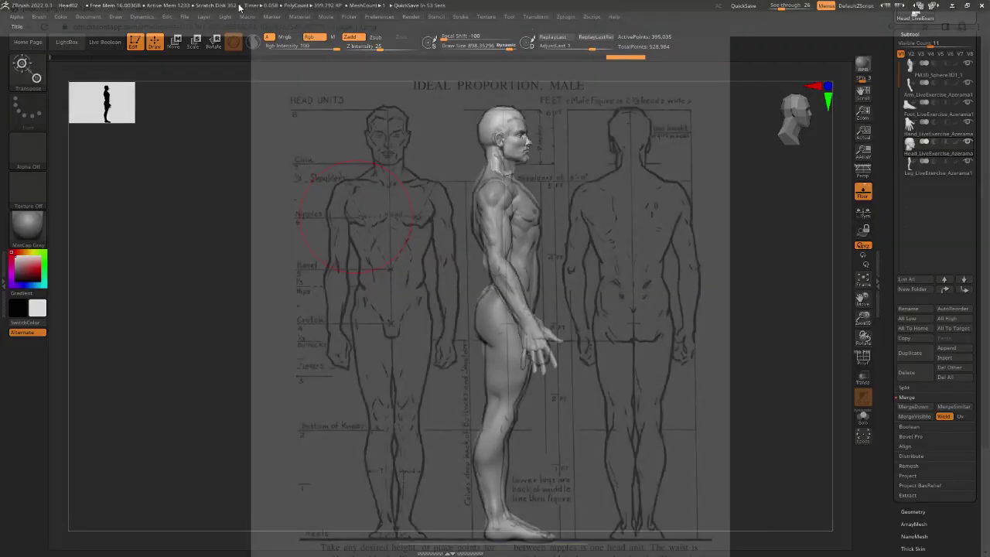
Select the leg subtool and adjust its hip and shin contours to the chart's side profile with the Move brush
key("w")
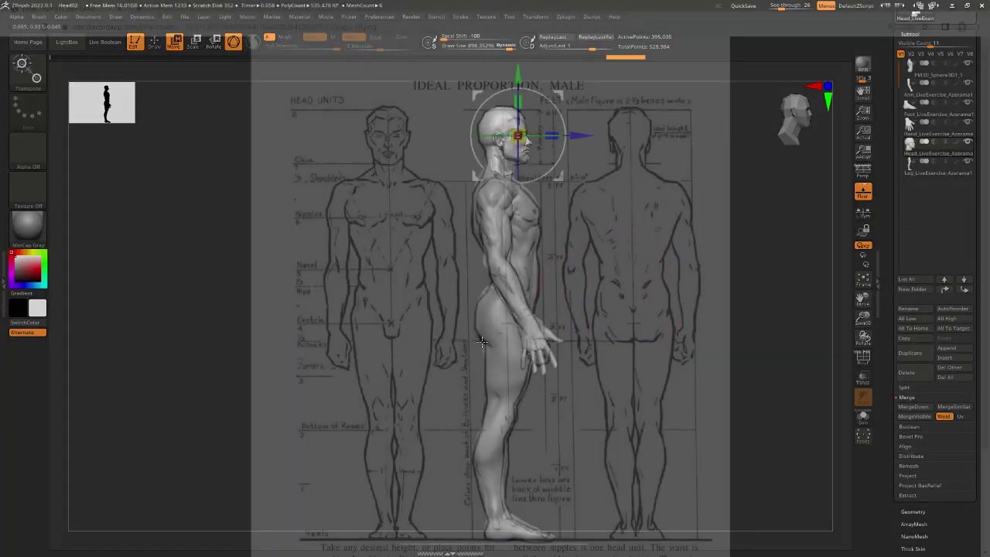
key("q")
left_click(486, 340, "alt")
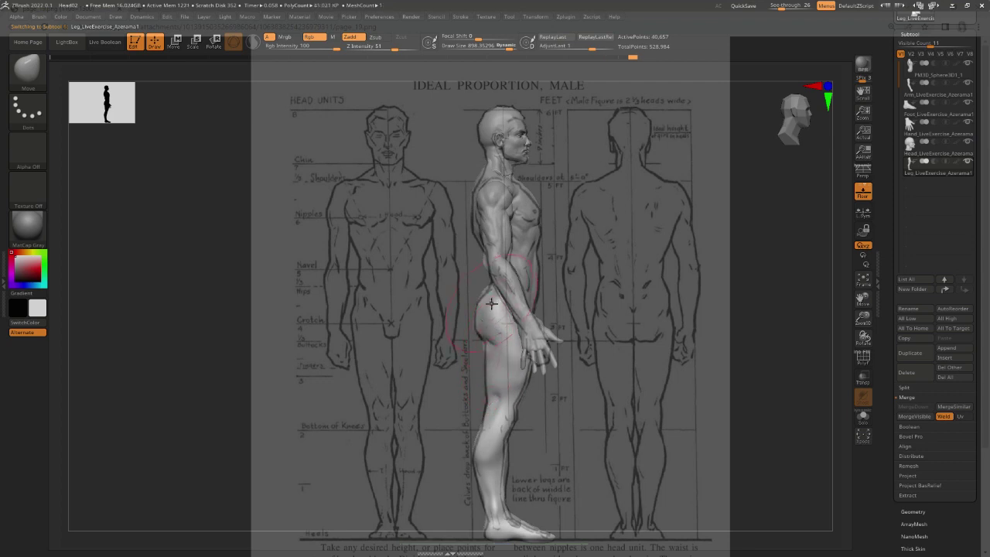
left_click_drag(492, 303, 491, 299)
left_click_drag(501, 467, 507, 462)
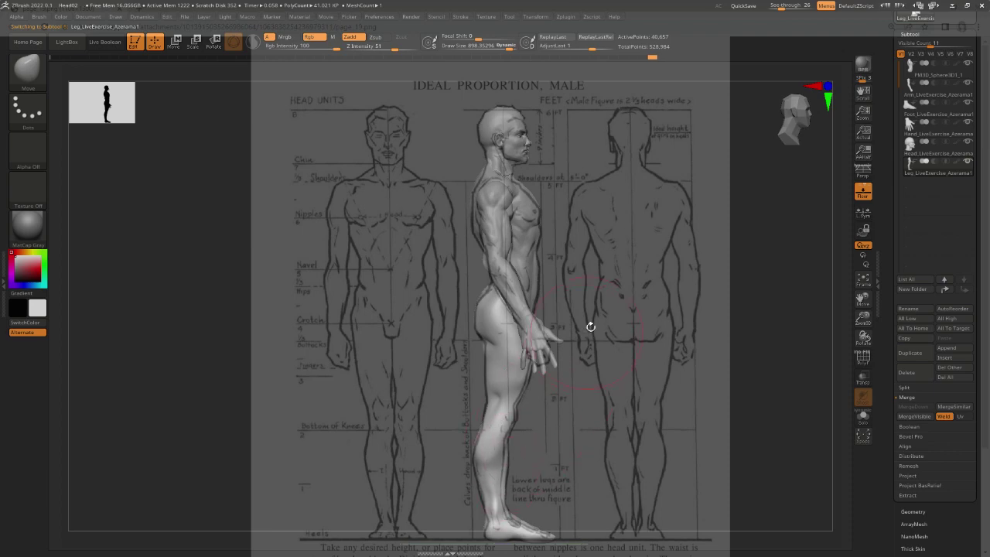
Set the draw size to about 737, select the arm, reset its gizmo orientation, place the pivot at the shoulder and shift the arm slightly forward
key("space")
left_click_drag(592, 317, 585, 317)
left_click(522, 303, "alt")
key("w")
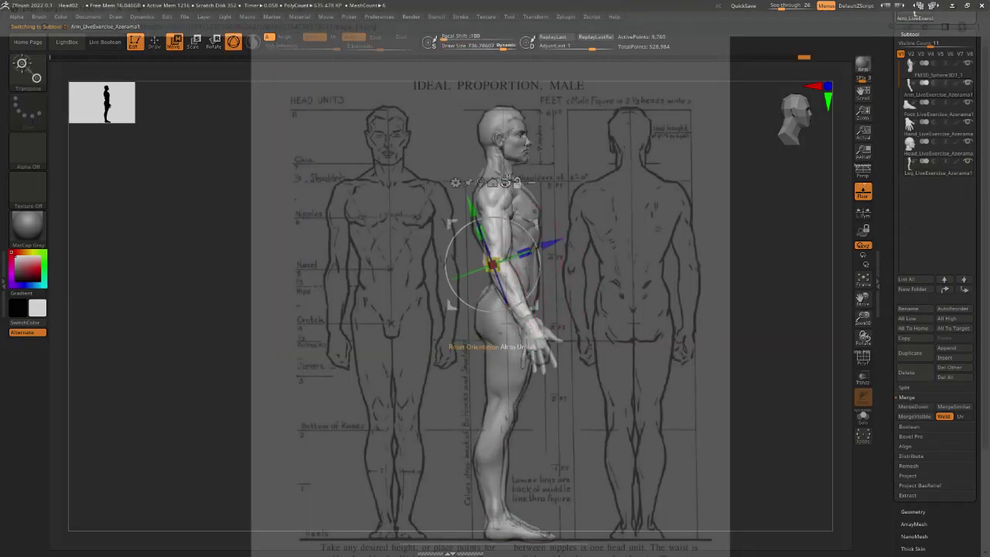
left_click(506, 181)
left_click_drag(535, 223, 537, 153, "alt")
left_click_drag(500, 190, 552, 195)
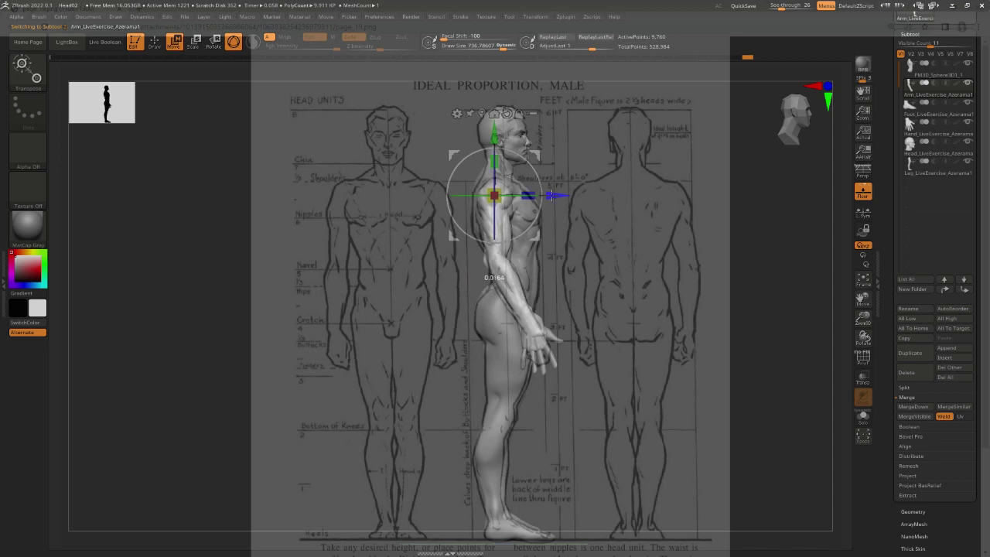
key("q")
Select the hand subtool and reposition it slightly to meet the forearm at the wrist
left_click(543, 349, "alt")
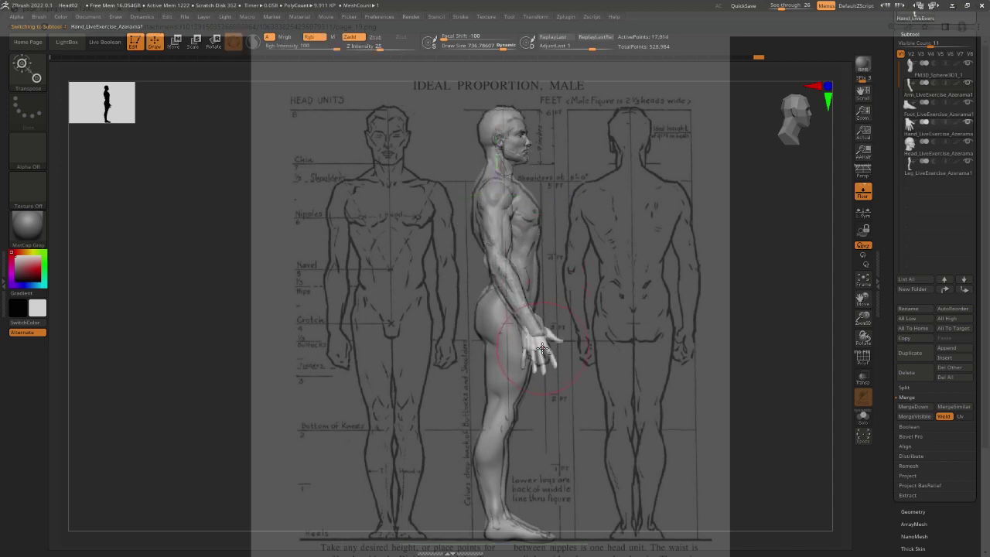
key("w")
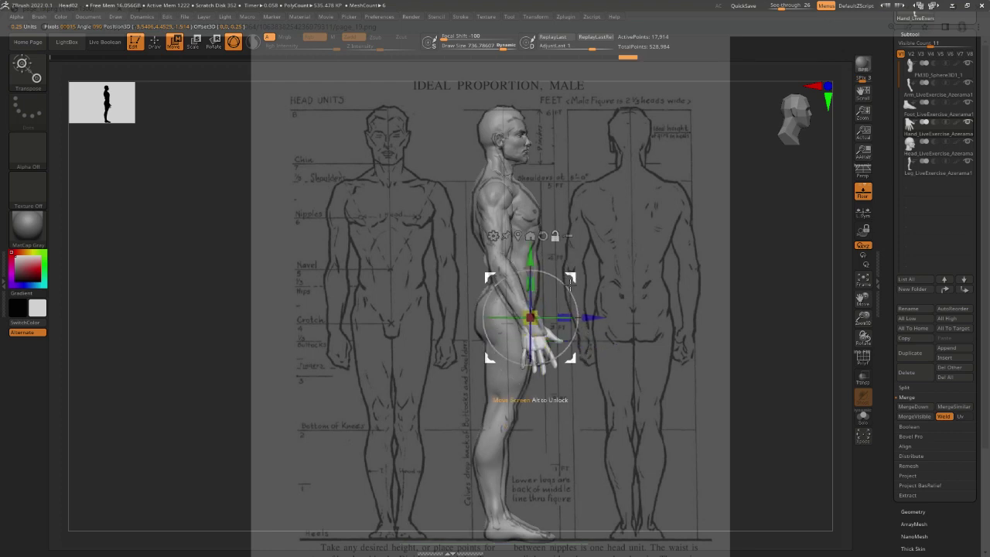
left_click_drag(569, 281, 564, 271)
key("q")
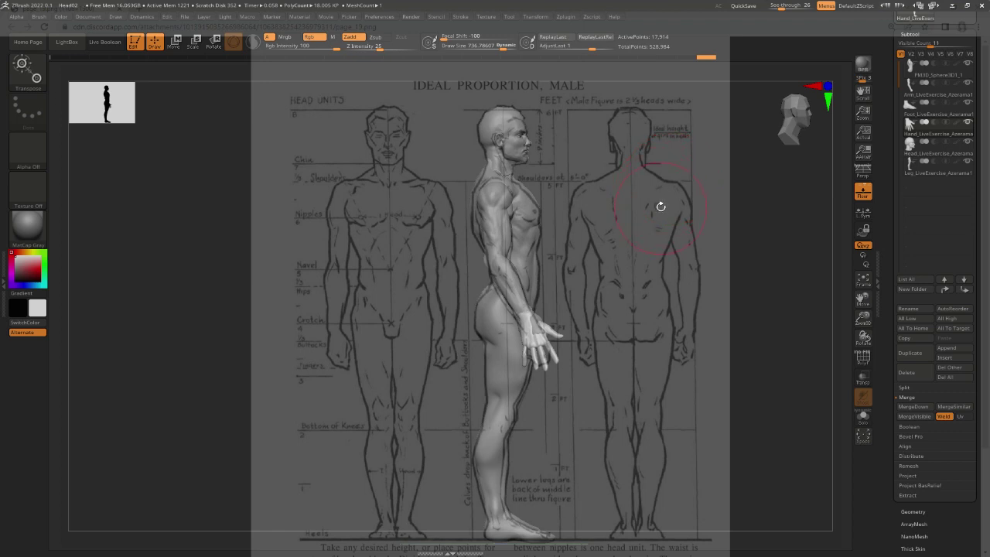
Rotate the hand slightly at the wrist in the front view so it lines up with the forearm
left_click_drag(660, 217, 636, 238, "shift")
key("w")
left_click_drag(754, 235, 549, 244, "alt")
left_click_drag(324, 280, 324, 282)
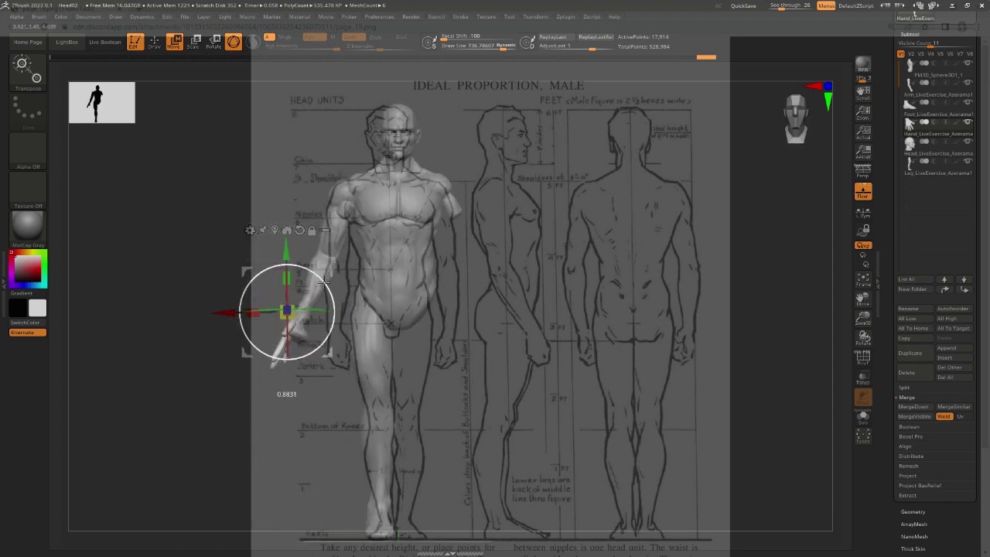
key("q")
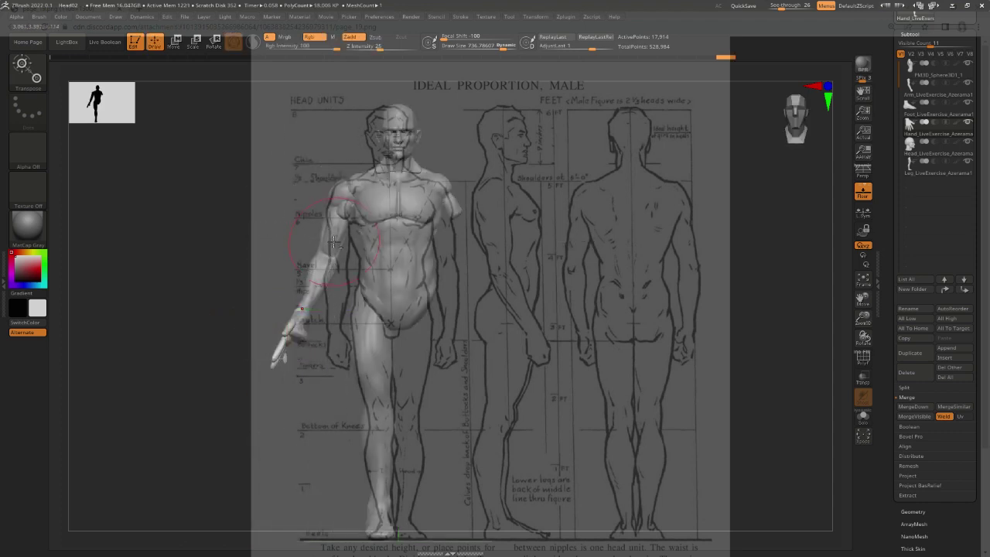
Select the arm and shift it slightly at the shoulder in the front view, aligning the figure with the chart's side profile
left_click(333, 242, "alt")
key("w")
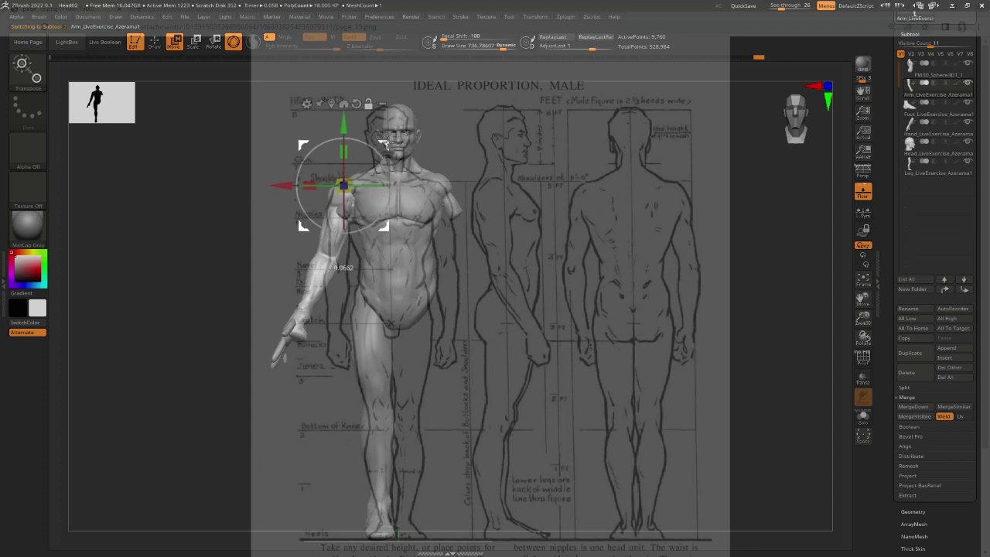
left_click_drag(387, 144, 391, 145)
left_click_drag(527, 172, 576, 170, "shift")
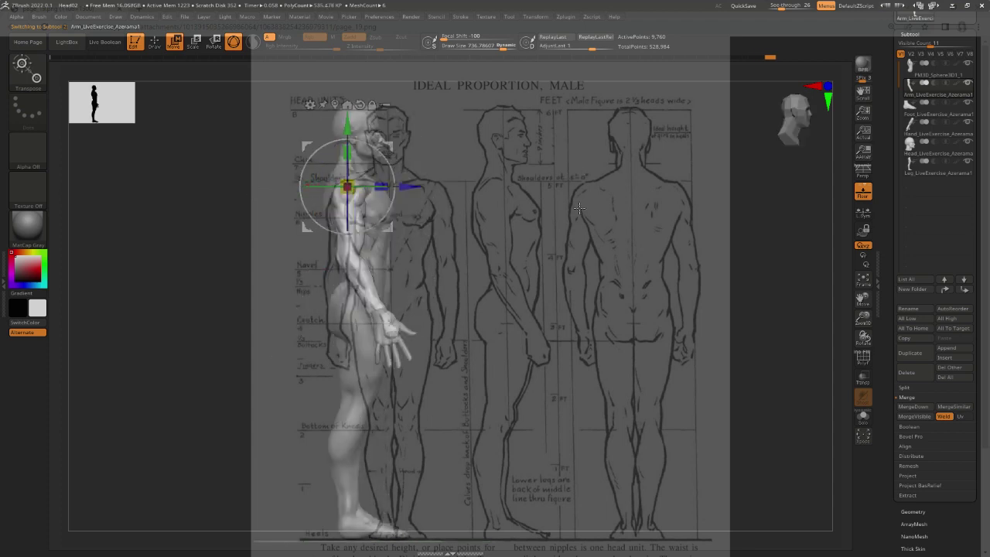
left_click_drag(580, 208, 722, 214, "alt")
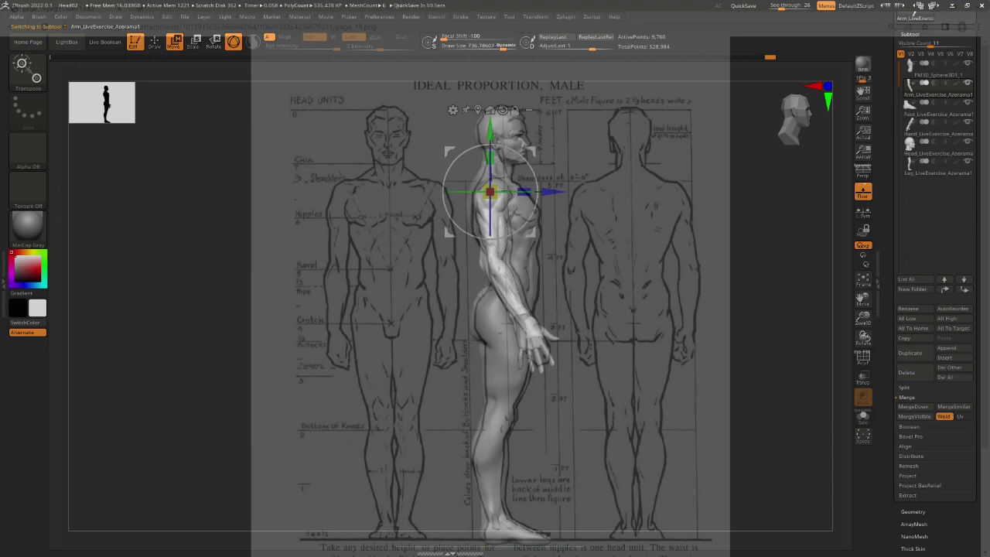
Switch to Discord and review the participant's shared screen of the body assembly in full screen
left_click_drag(0, 186, 424, 186)
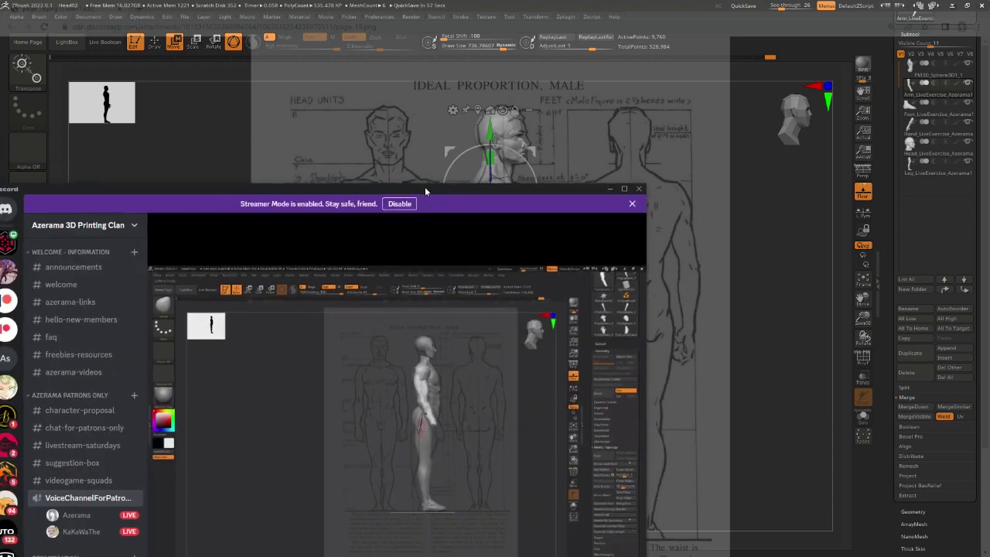
double_click(424, 187)
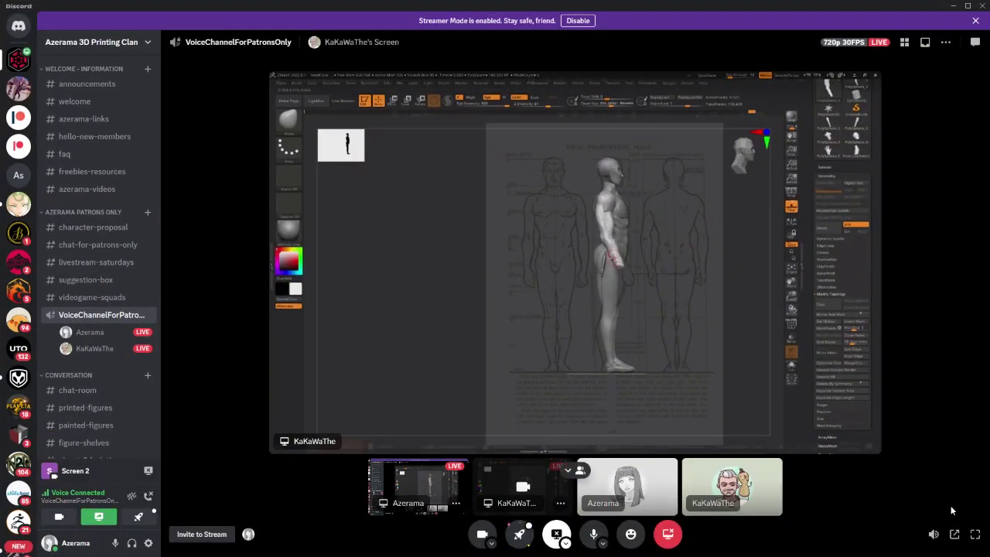
left_click(975, 533)
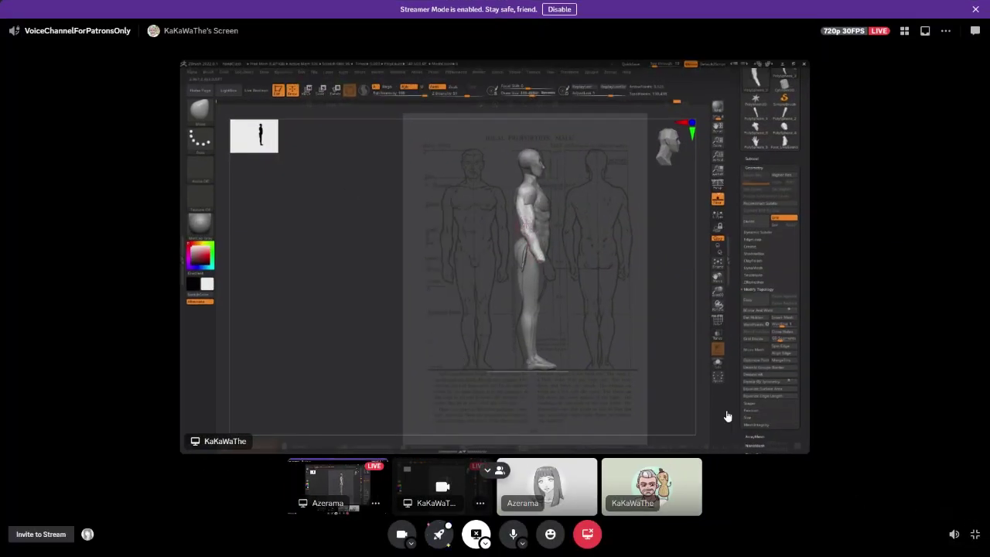
left_click(975, 534)
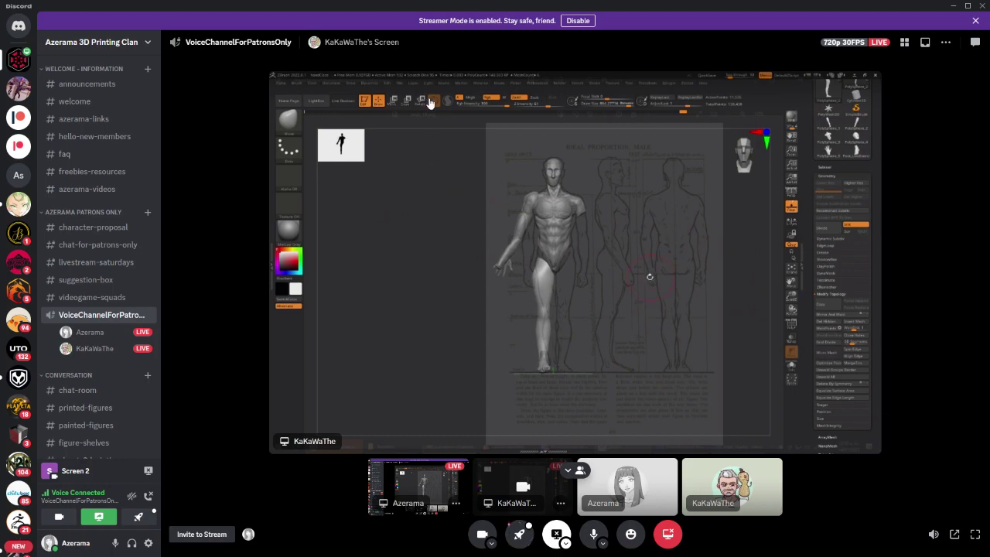
Capture the shared figure area, mark the model's upper arm in red, and copy the annotated screenshot
key("Print")
left_click_drag(433, 133, 708, 430)
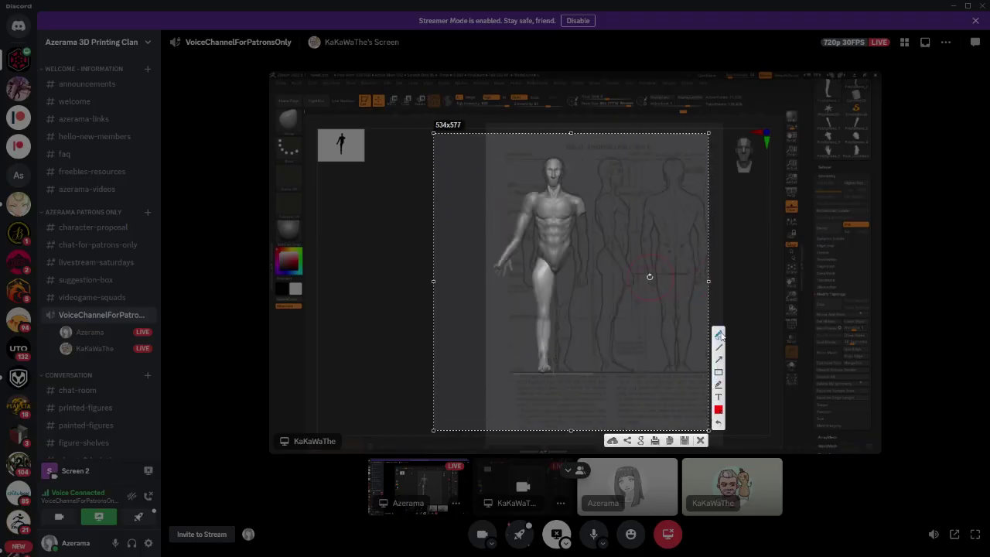
left_click(719, 334)
mouse_move(532, 197)
left_mouse_down()
mouse_move(504, 267)
mouse_move(521, 235)
left_mouse_up()
left_click(670, 440)
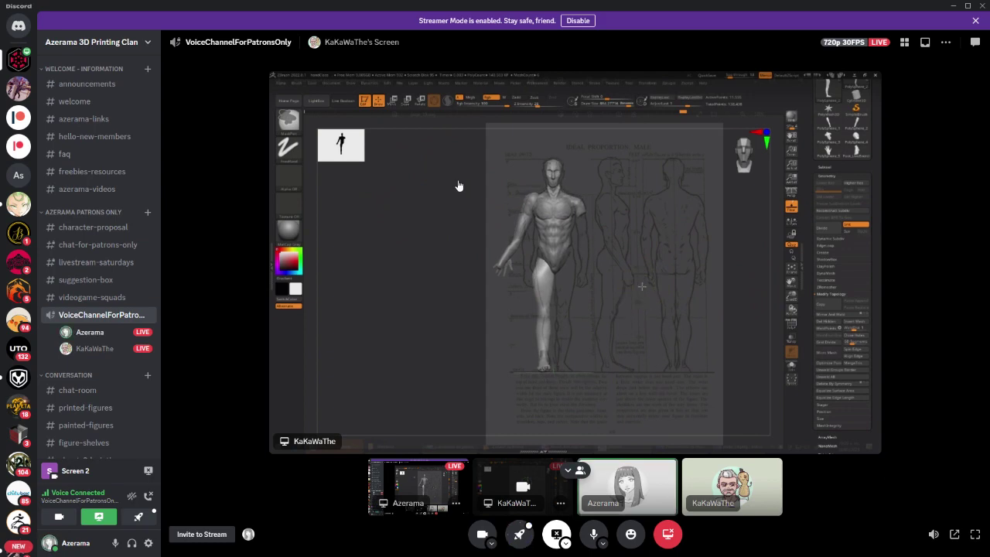
Capture the shared figure area again and trace the arm's bend in red over the chart's side-view figure
key("Print")
left_click_drag(423, 106, 706, 428)
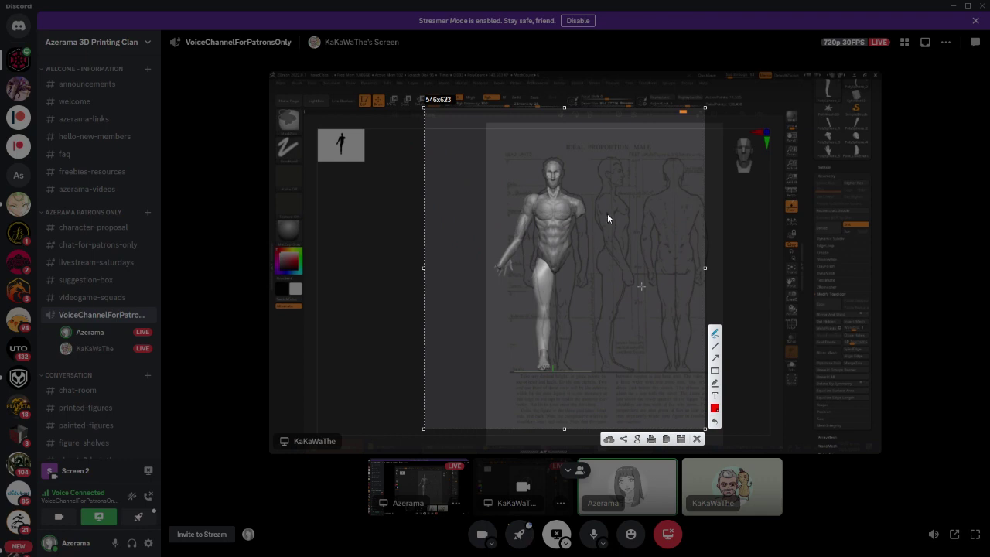
left_click_drag(604, 203, 604, 234)
left_click_drag(620, 266, 627, 280)
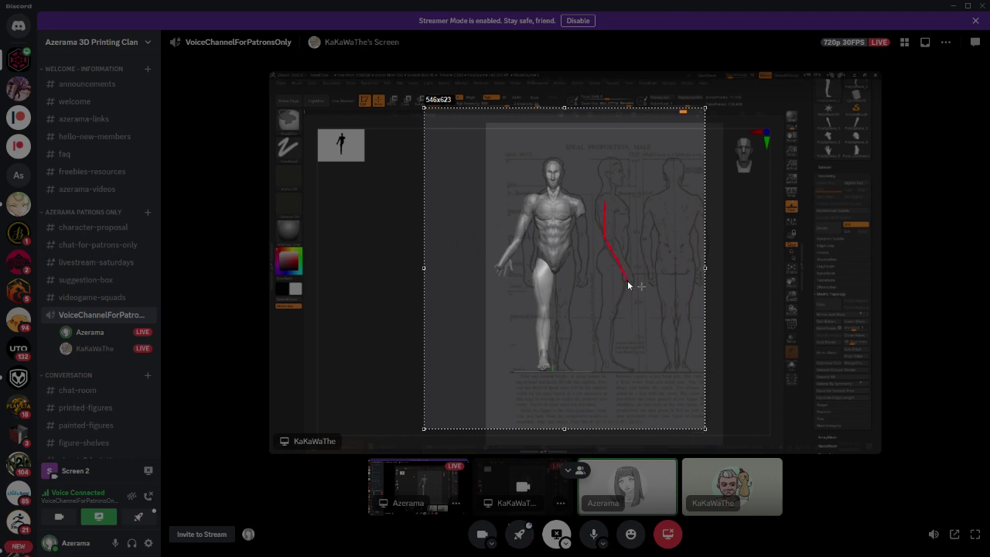
key("ctrl+z")
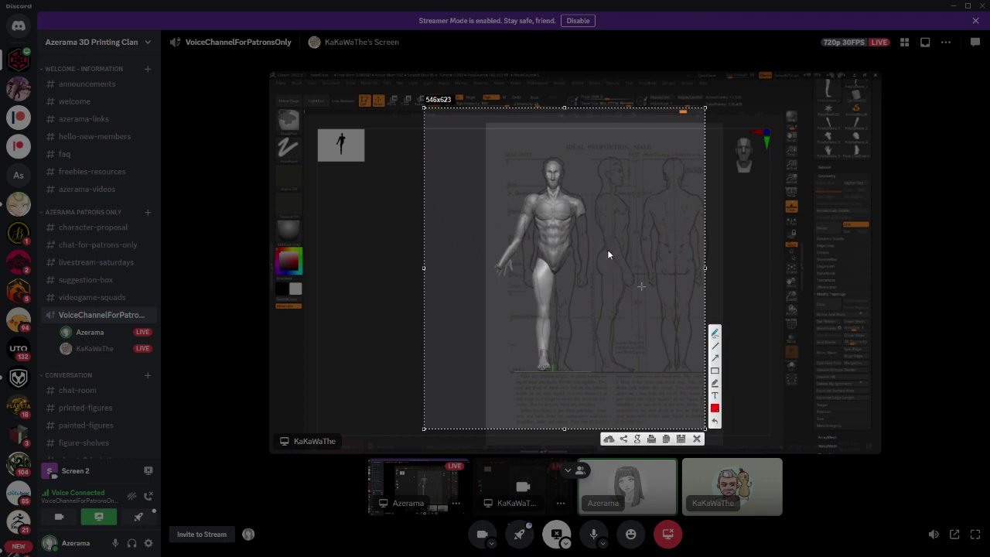
mouse_move(608, 205)
left_mouse_down()
mouse_move(608, 242)
mouse_move(626, 278)
left_mouse_up()
Sketch red guide lines along the model's front-view arm from shoulder to hand, and discard the screen capture
left_click_drag(526, 217, 509, 264)
key("ctrl+z")
mouse_move(534, 203)
left_mouse_down()
mouse_move(520, 242)
mouse_move(490, 273)
left_mouse_up()
key("ctrl+z")
left_click_drag(532, 198, 517, 242)
mouse_move(518, 242)
left_mouse_down()
mouse_move(485, 278)
mouse_move(515, 243)
left_mouse_up()
mouse_move(529, 207)
left_mouse_down()
mouse_move(502, 269)
mouse_move(535, 199)
mouse_move(504, 279)
left_mouse_up()
left_click(696, 439)
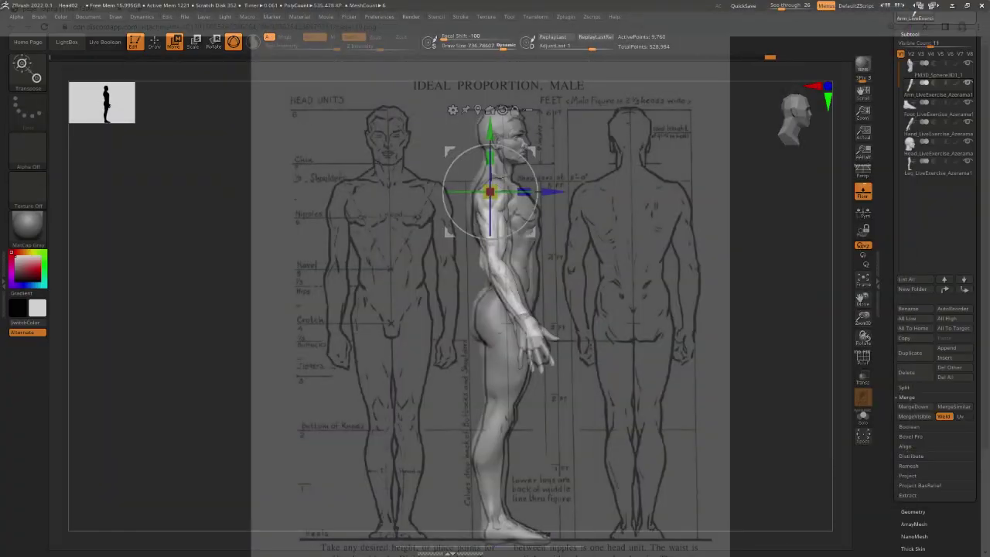
Back in ZBrush, select the leg, set the draw size to about 789, and adjust its contours to the chart's back view with the Move brush
left_click_drag(617, 352, 839, 359, "shift")
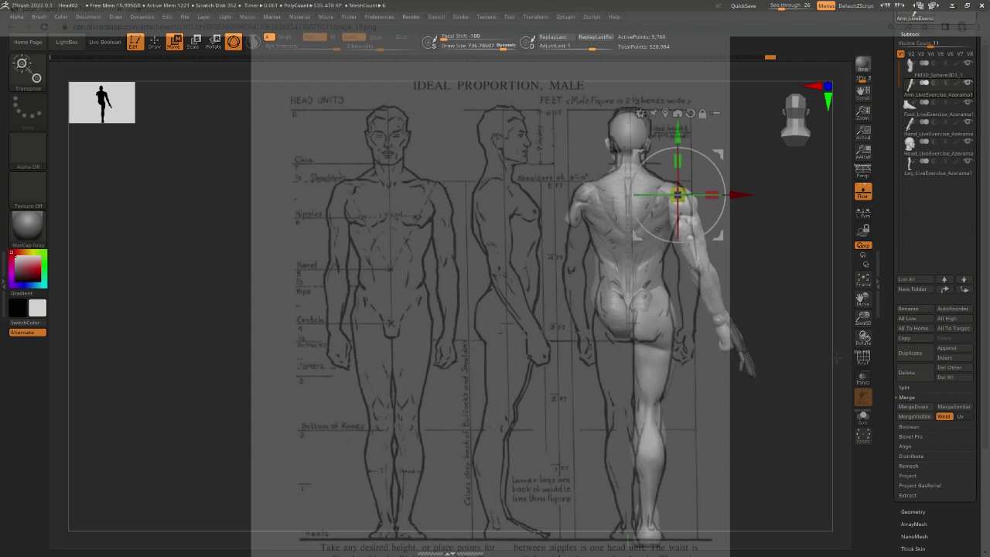
left_click_drag(669, 349, 674, 348)
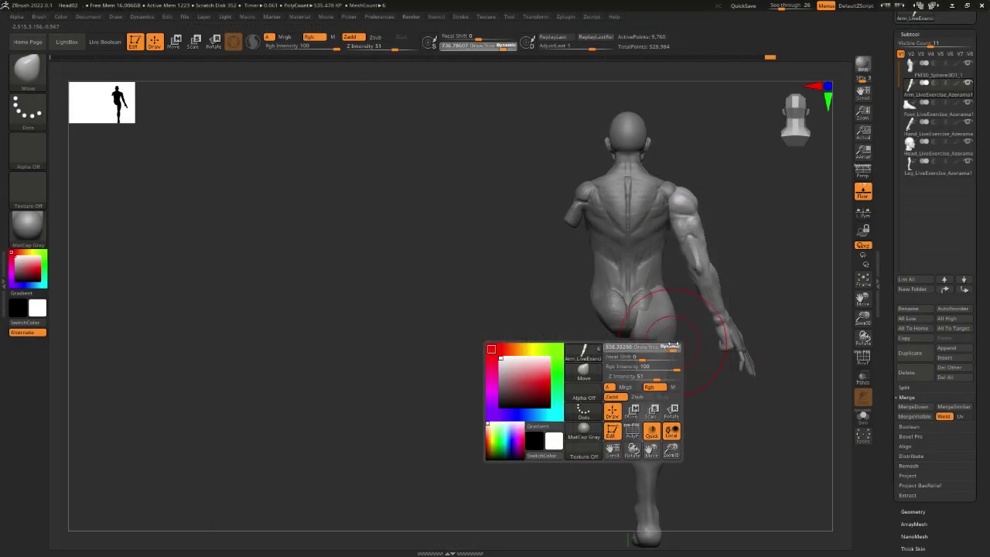
left_click(665, 336, "alt")
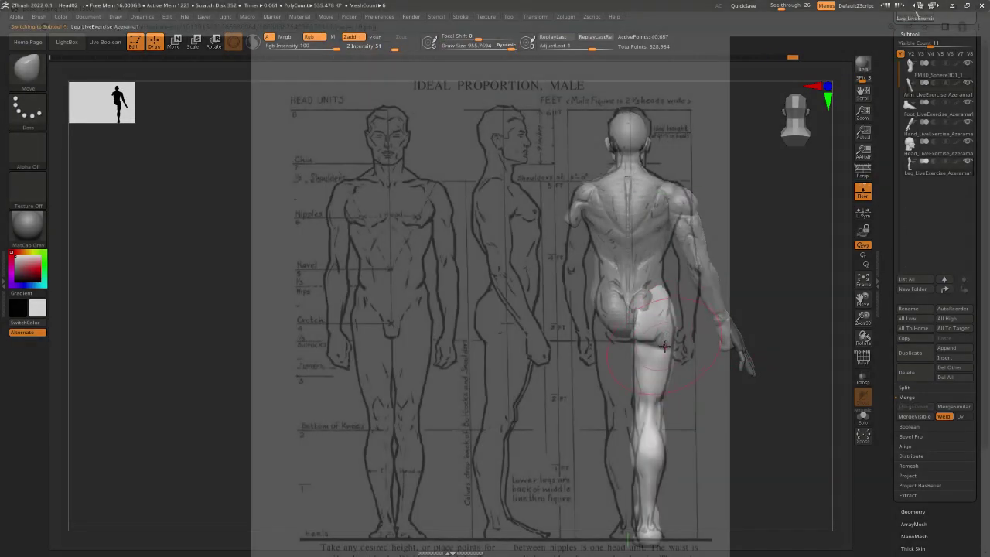
key("space")
mouse_move(667, 335)
left_mouse_down()
mouse_move(661, 297)
mouse_move(668, 328)
left_mouse_up()
key("space")
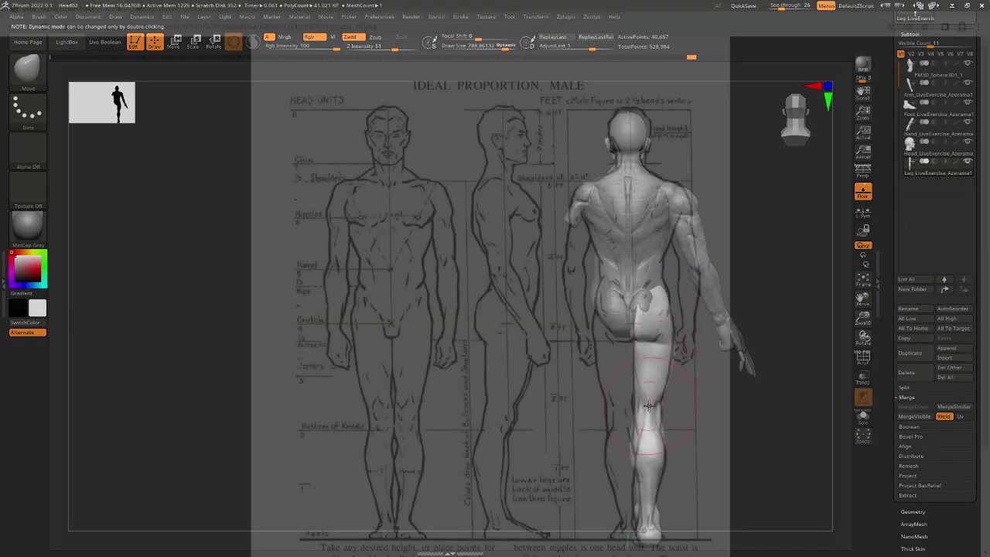
left_click_drag(635, 436, 637, 445)
mouse_move(636, 492)
left_mouse_down()
mouse_move(653, 524)
mouse_move(647, 513)
left_mouse_up()
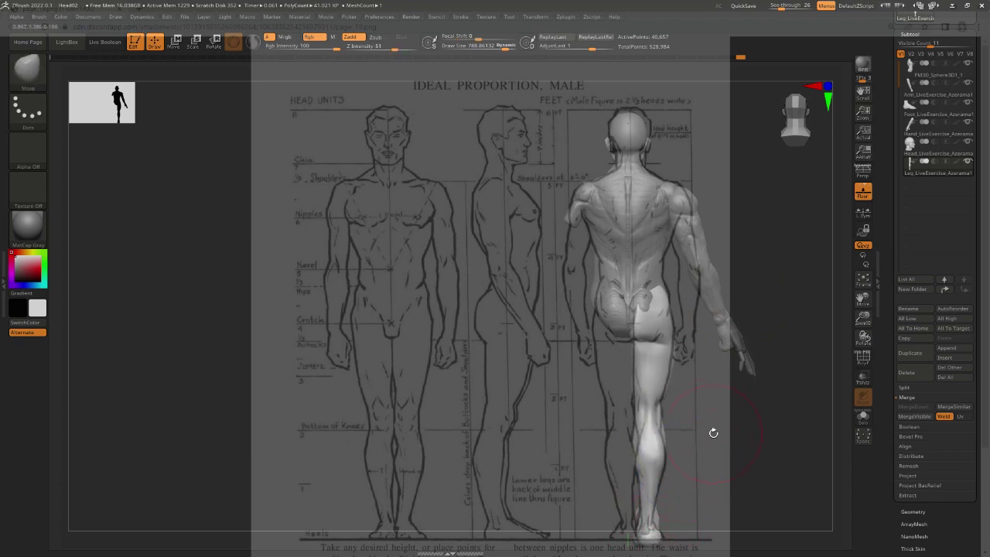
left_click_drag(711, 431, 712, 416)
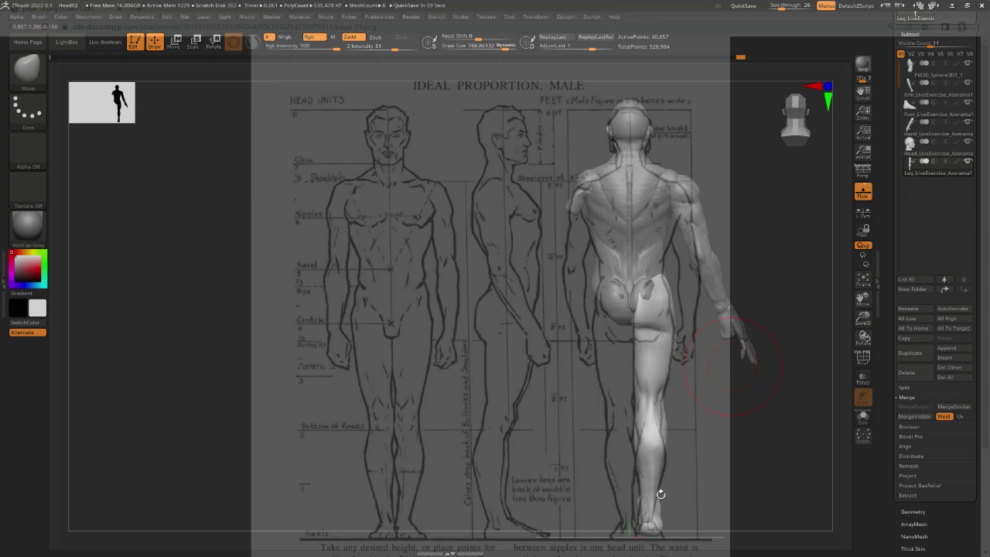
mouse_move(681, 495)
left_mouse_down()
mouse_move(686, 512)
mouse_move(676, 448)
mouse_move(680, 463)
mouse_move(712, 454)
left_mouse_up()
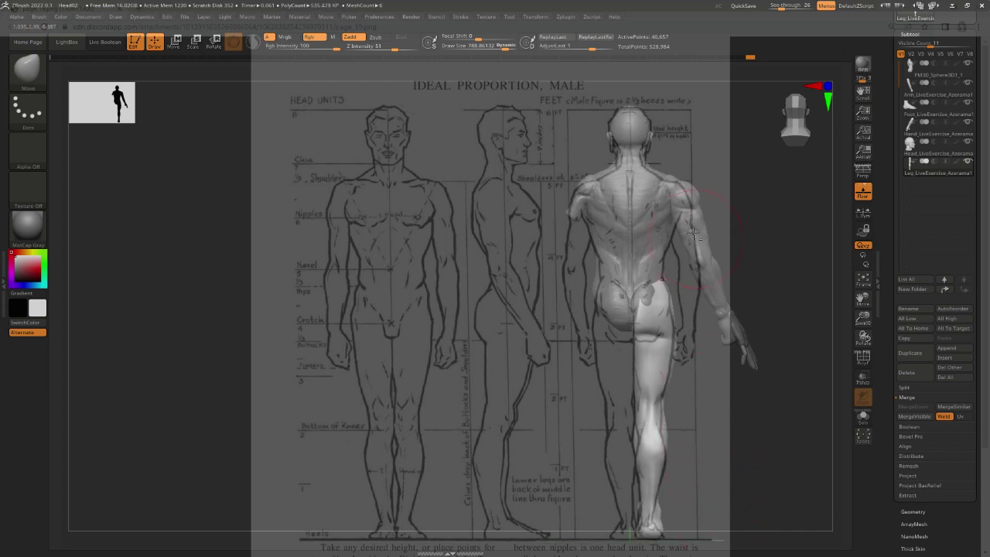
Select the arm subtool with the transpose line active and set the window see-through to 0
left_click(720, 254, "alt")
key("w")
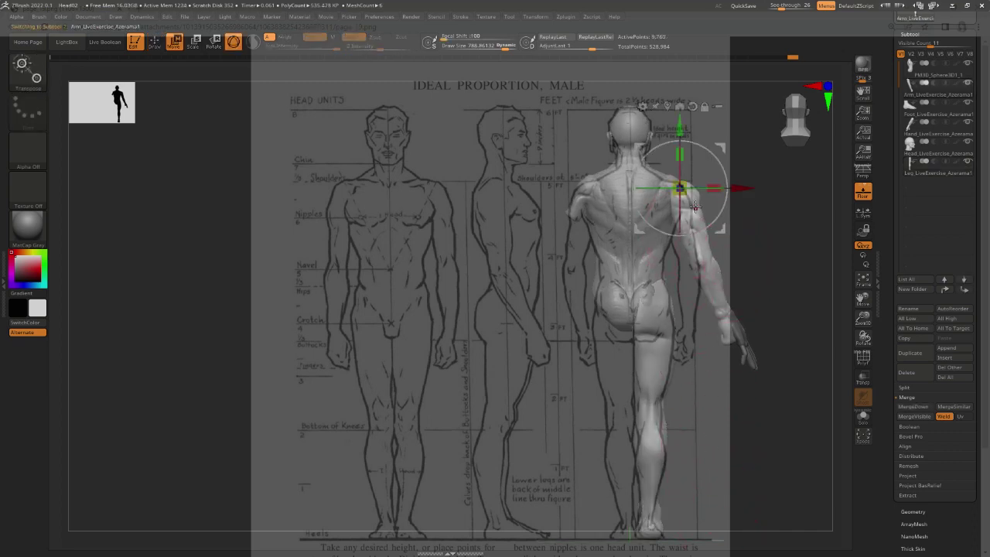
key("y")
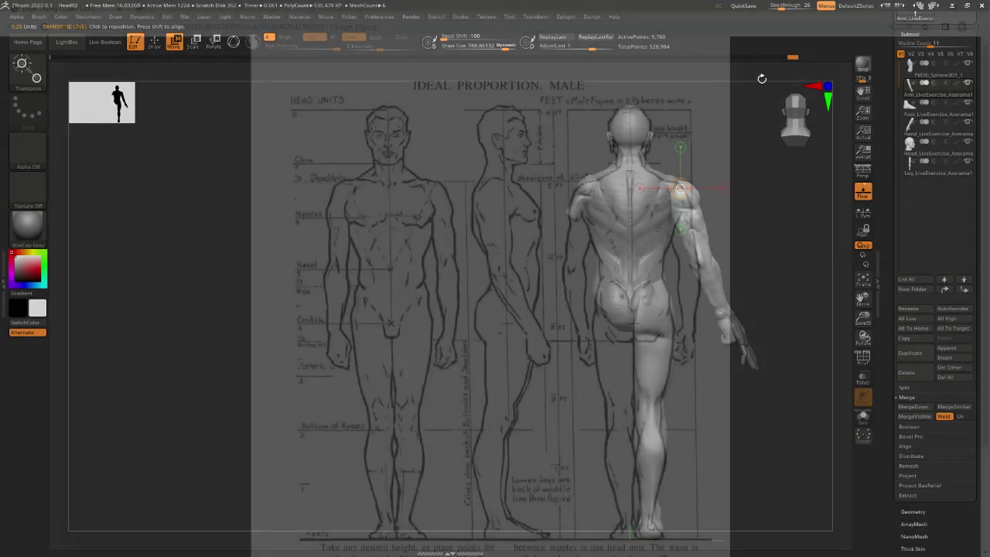
left_click_drag(781, 6, 763, 2)
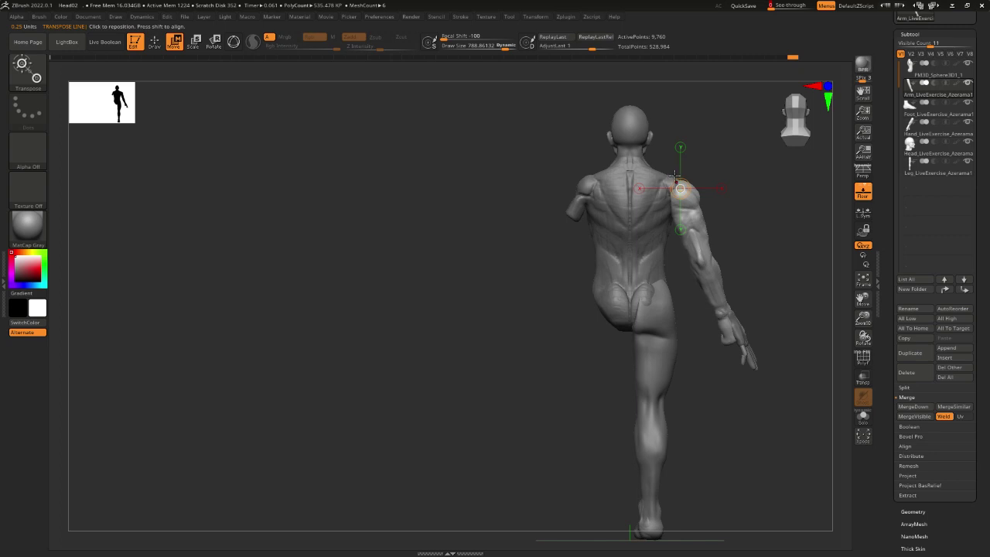
Toggle the arm's manipulator between the gizmo and the transpose line to compare them
key("y")
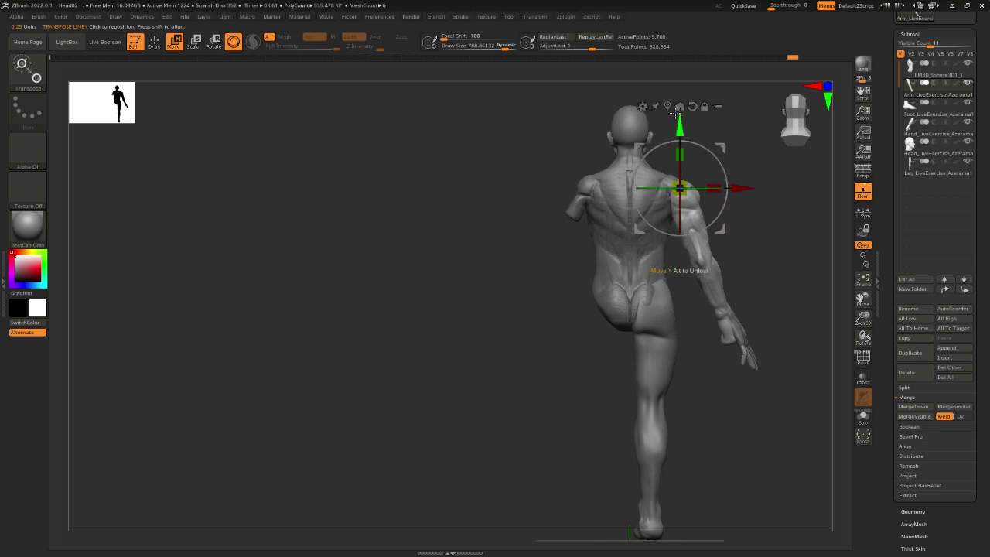
key("y")
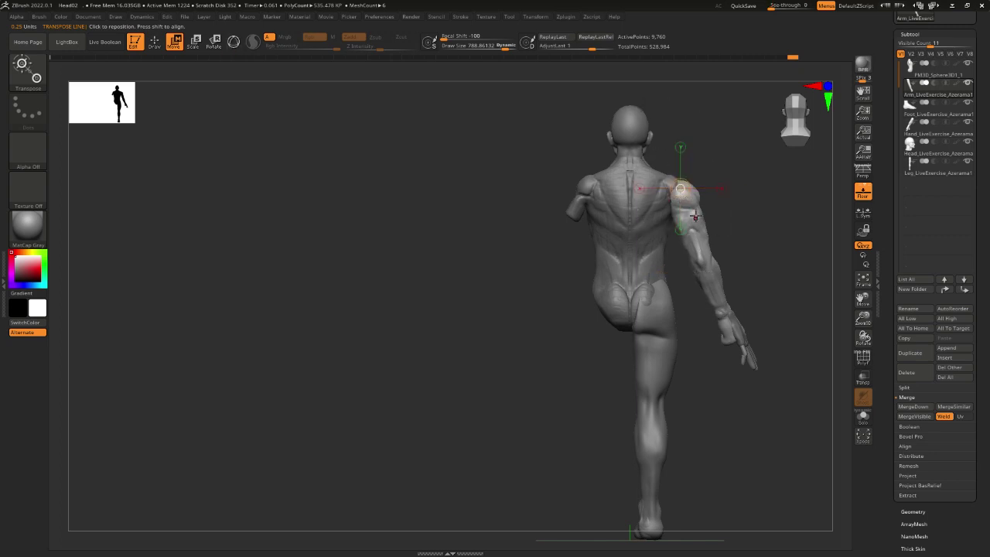
key("y")
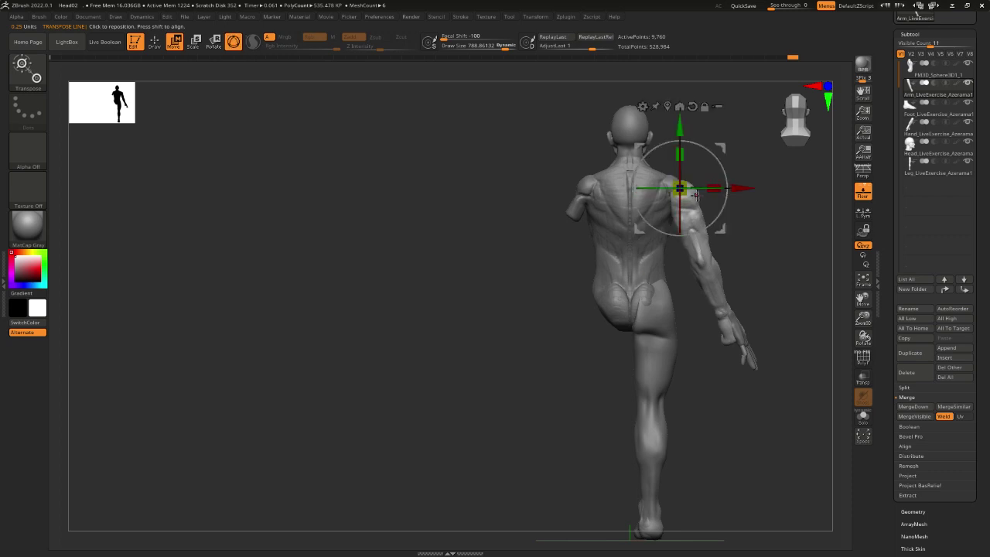
key("y")
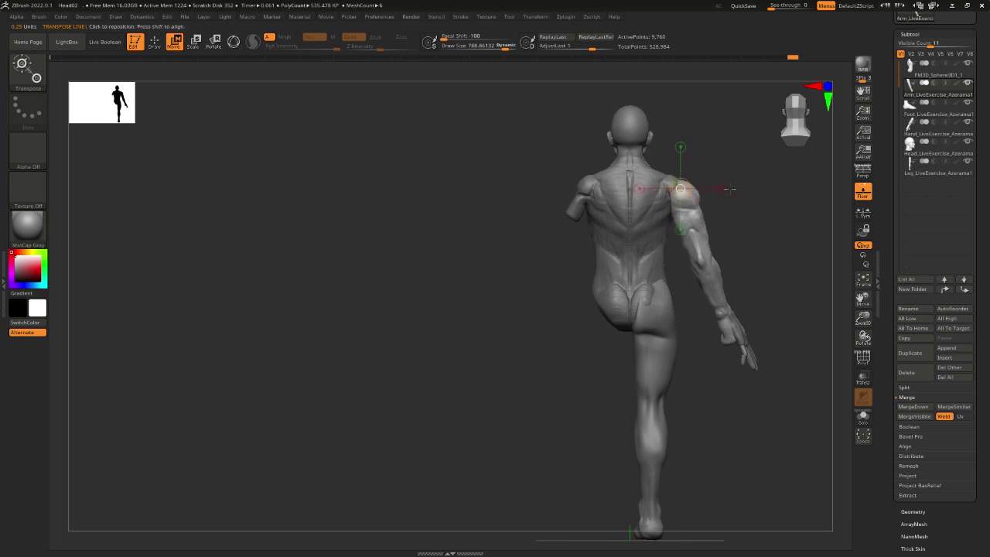
key("y")
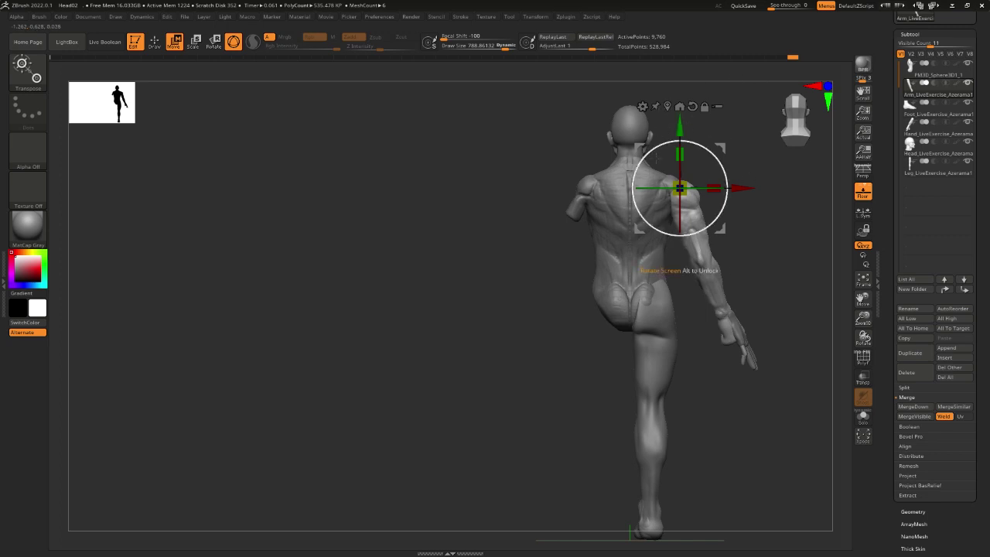
Try rotating the arm about the shoulder with the gizmo from an oblique view
left_click_drag(762, 166, 647, 148)
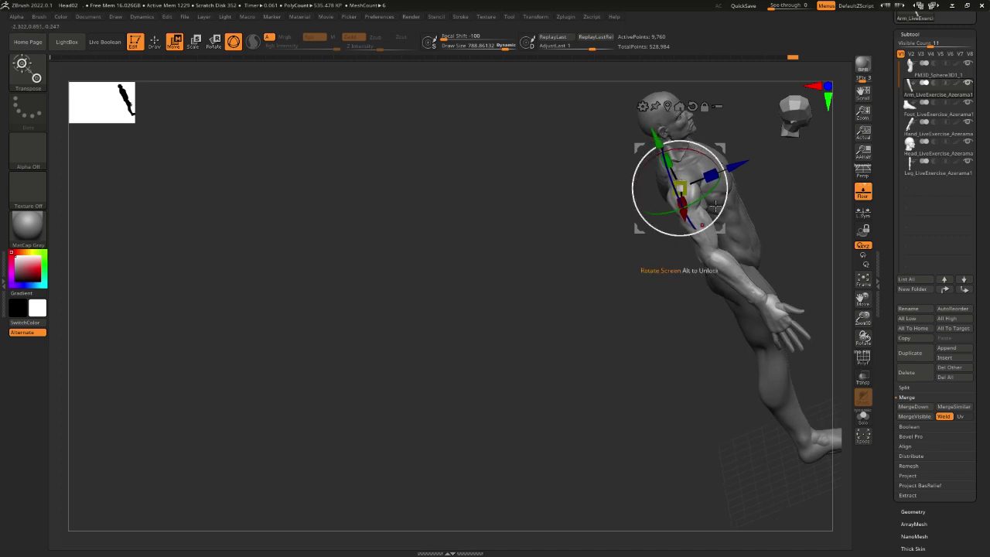
left_click_drag(708, 192, 757, 226)
key("ctrl+z")
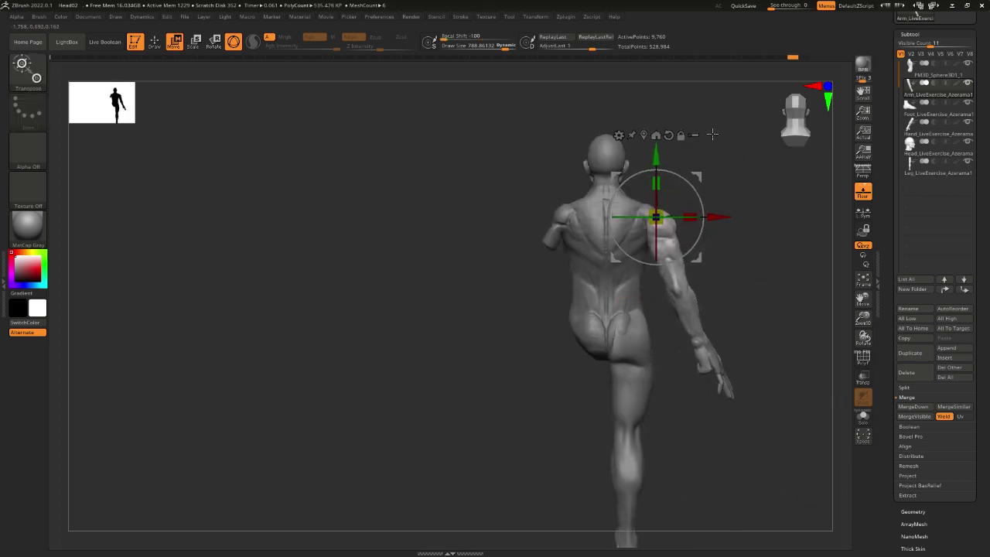
left_click_drag(713, 135, 647, 188)
mouse_move(719, 202)
left_mouse_down("shift")
mouse_move(773, 193)
mouse_move(627, 199)
mouse_move(723, 198)
mouse_move(731, 209)
left_mouse_up("shift")
Run a transpose line from the shoulder down the arm, try rotating with it, reposition the line, and set it to Move mode
key("y")
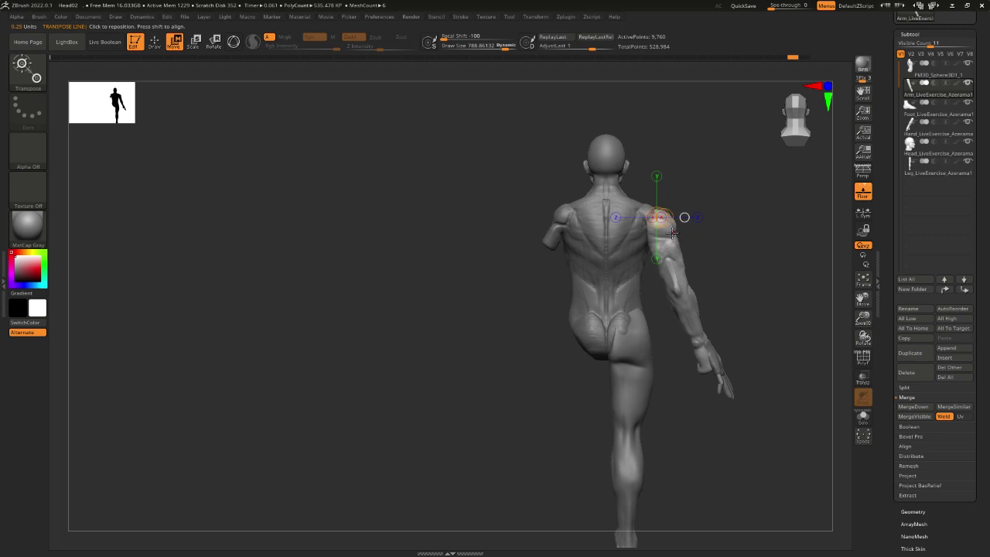
mouse_move(653, 206)
left_mouse_down()
mouse_move(720, 402)
mouse_move(719, 363)
mouse_move(721, 373)
mouse_move(778, 231)
mouse_move(747, 294)
left_mouse_up()
key("r")
key("ctrl+z")
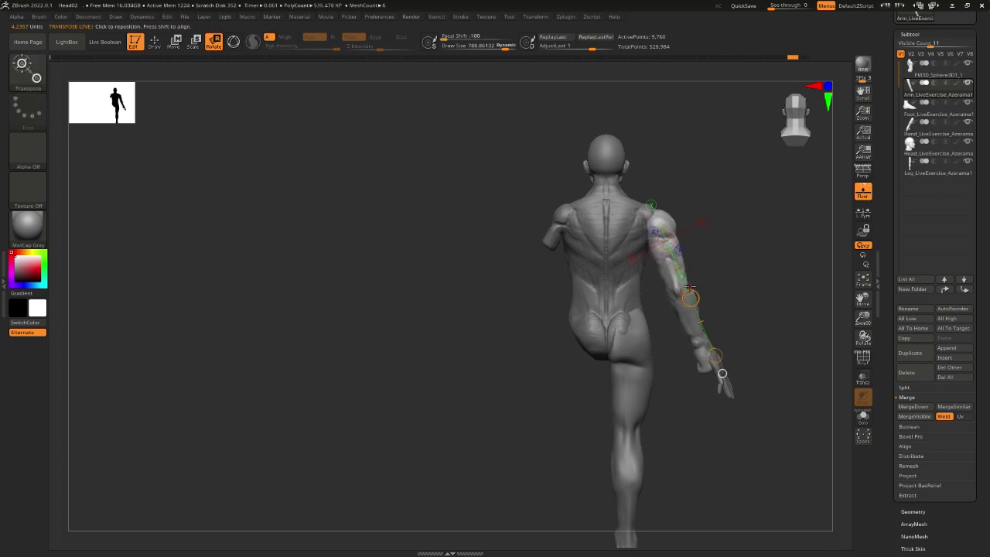
left_click_drag(698, 295, 685, 283)
left_click(176, 43)
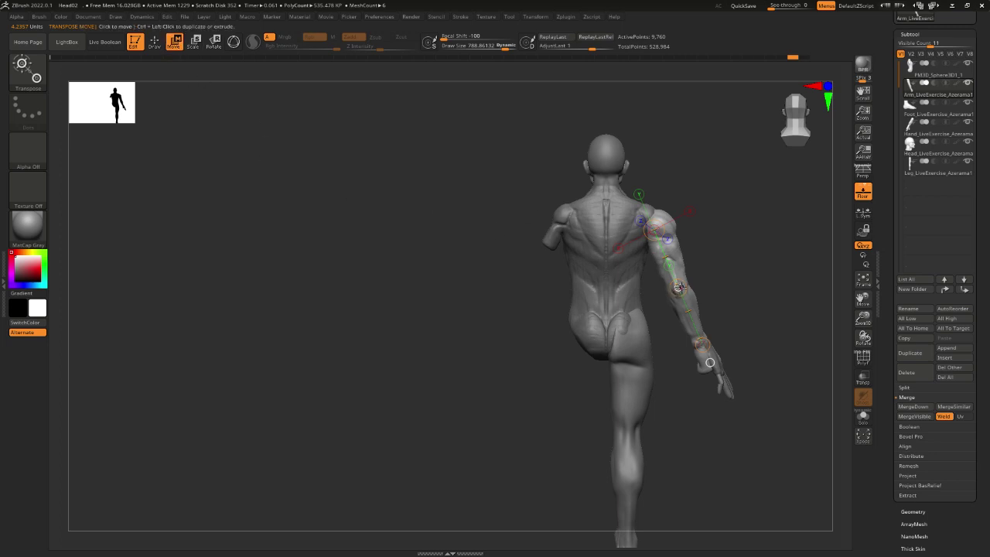
Try moving and scaling the arm with the transpose line, undoing each attempt
left_click_drag(679, 288, 714, 283)
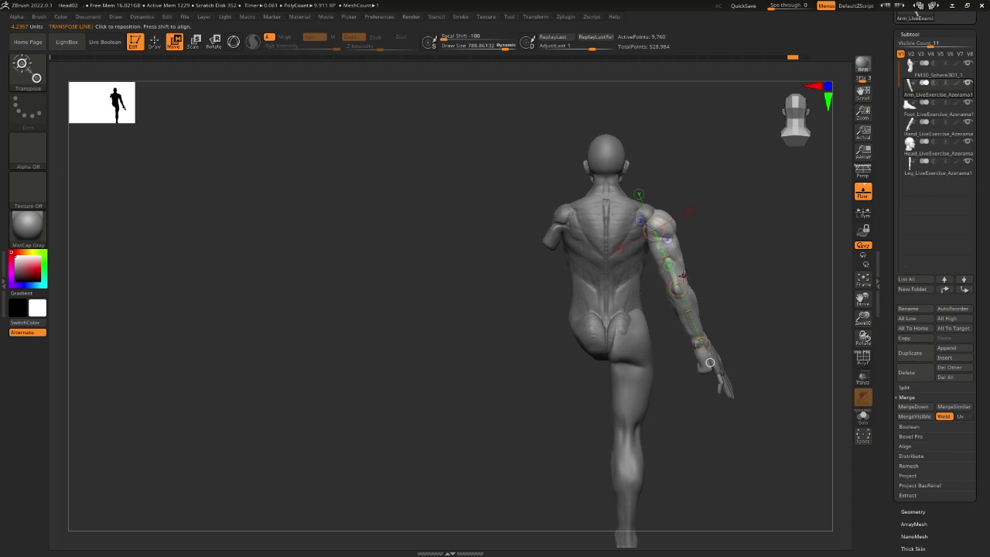
left_click(194, 43)
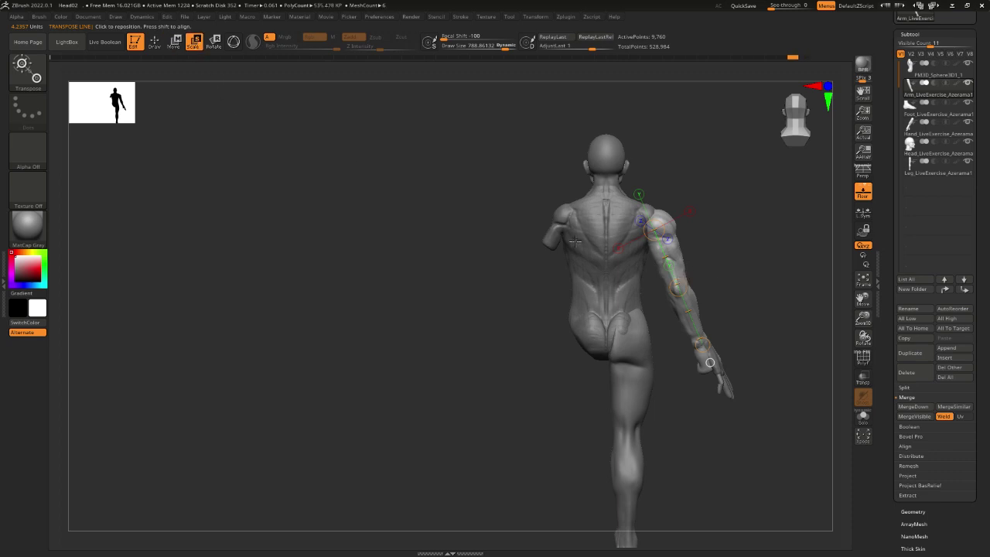
mouse_move(702, 345)
left_mouse_down()
mouse_move(695, 334)
mouse_move(787, 533)
mouse_move(673, 311)
mouse_move(797, 209)
mouse_move(743, 294)
mouse_move(716, 371)
mouse_move(730, 455)
mouse_move(709, 364)
mouse_move(710, 460)
left_mouse_up()
key("ctrl+z")
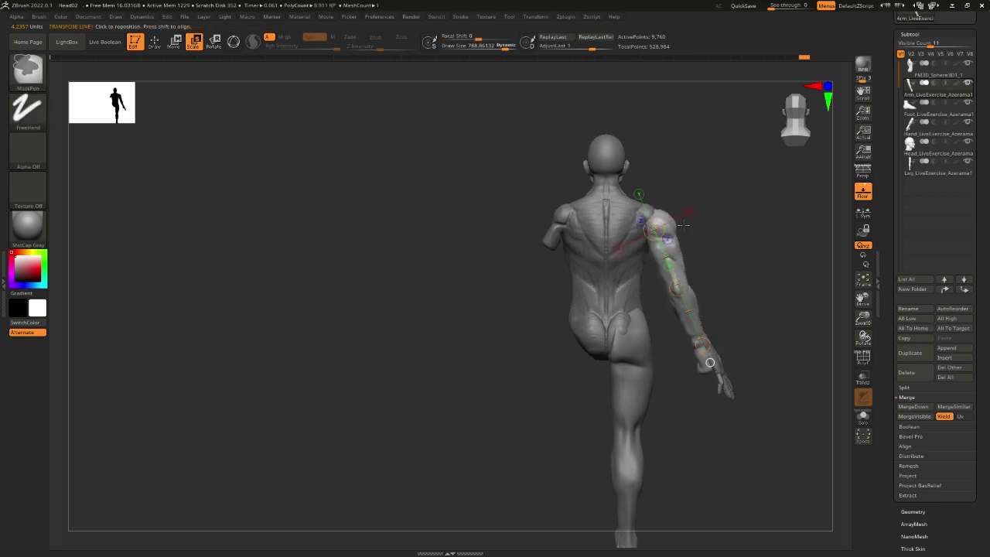
left_click_drag(676, 289, 669, 220)
left_click_drag(720, 352, 893, 247)
key("ctrl+z")
Redraw the transpose line from the shoulder down the arm and try rotating the arm with it
left_click_drag(710, 360, 787, 159)
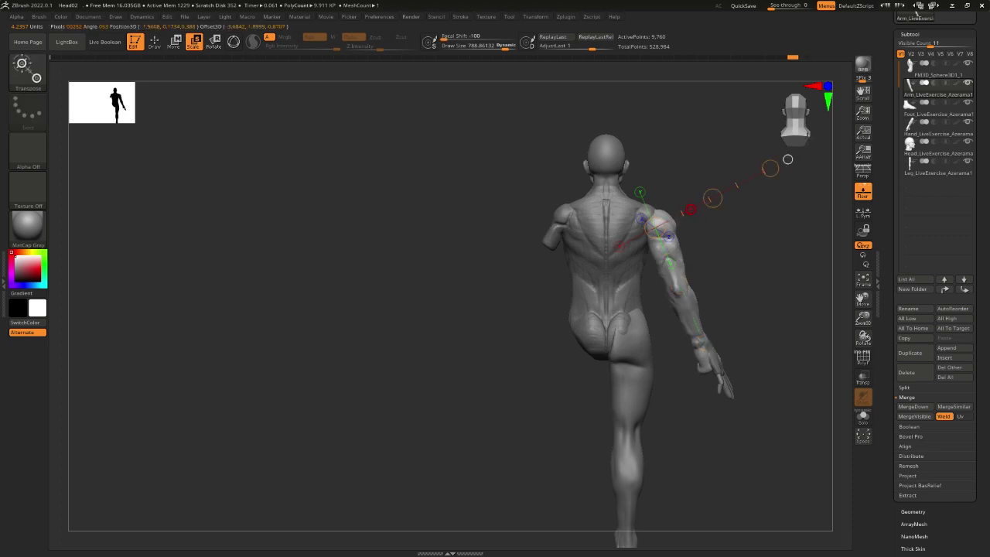
left_click_drag(656, 228, 700, 368)
key("ctrl+z")
key("r")
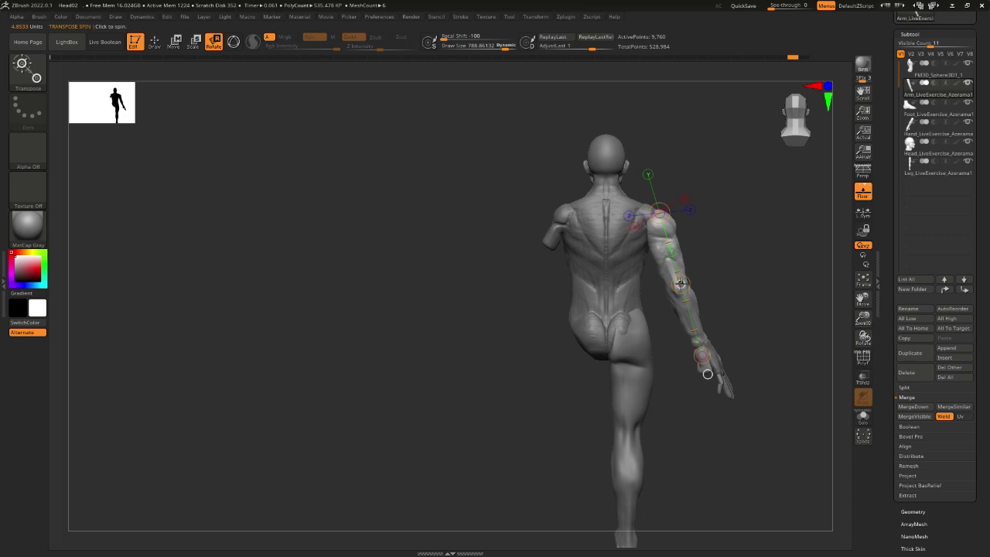
left_click_drag(680, 283, 738, 240)
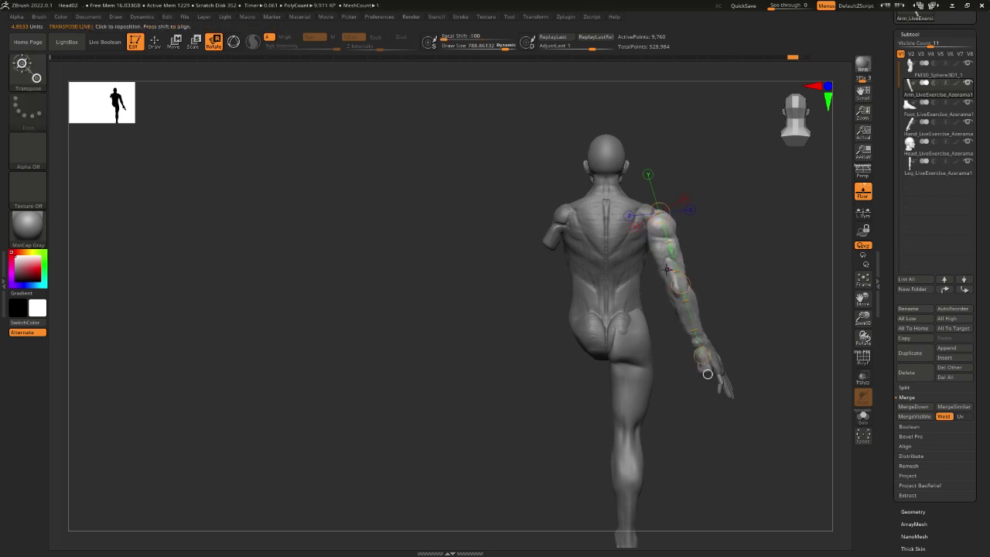
Set the transpose line to Move mode, adjust its placement along the arm, and compare it with the gizmo
key("w")
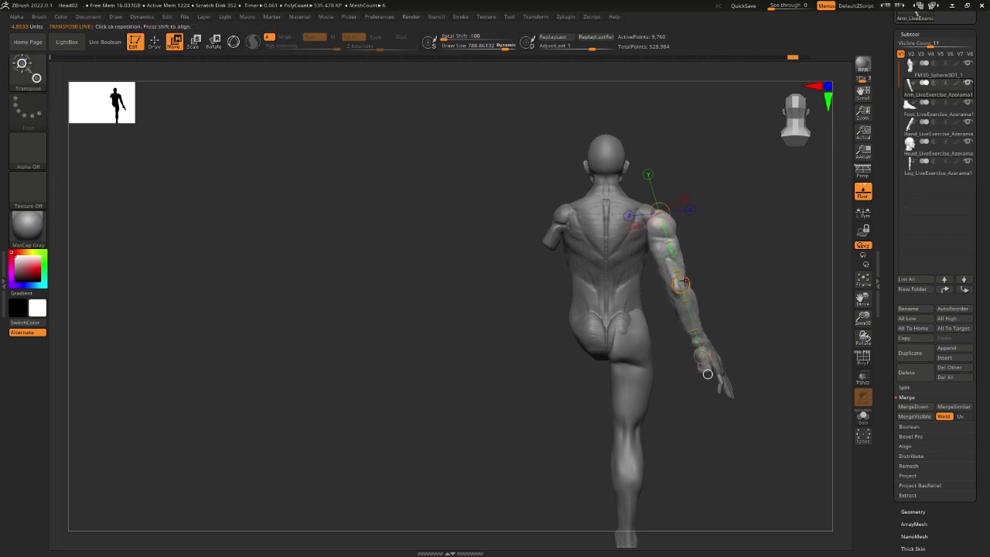
left_click_drag(689, 300, 688, 307)
left_click_drag(705, 357, 713, 354)
left_click_drag(691, 289, 689, 291)
key("y")
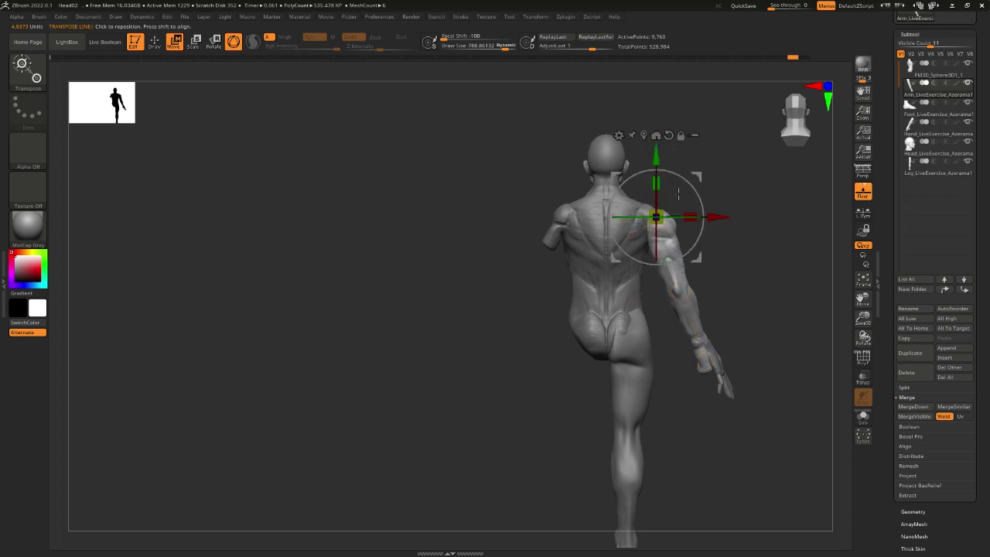
key("y")
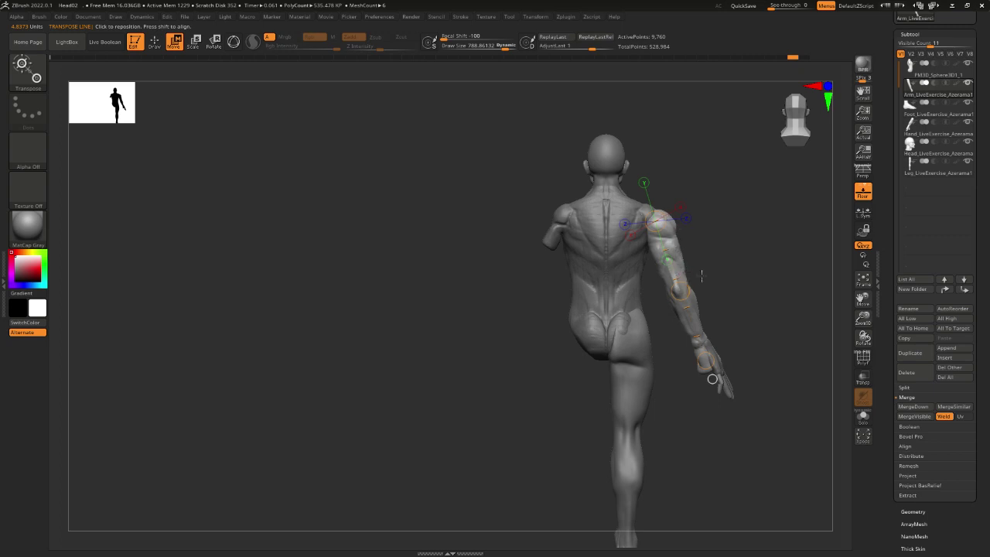
Place a Rotate-mode transpose line from the wrist up to the shoulder and step back through the undo history
left_click_drag(736, 272, 696, 271)
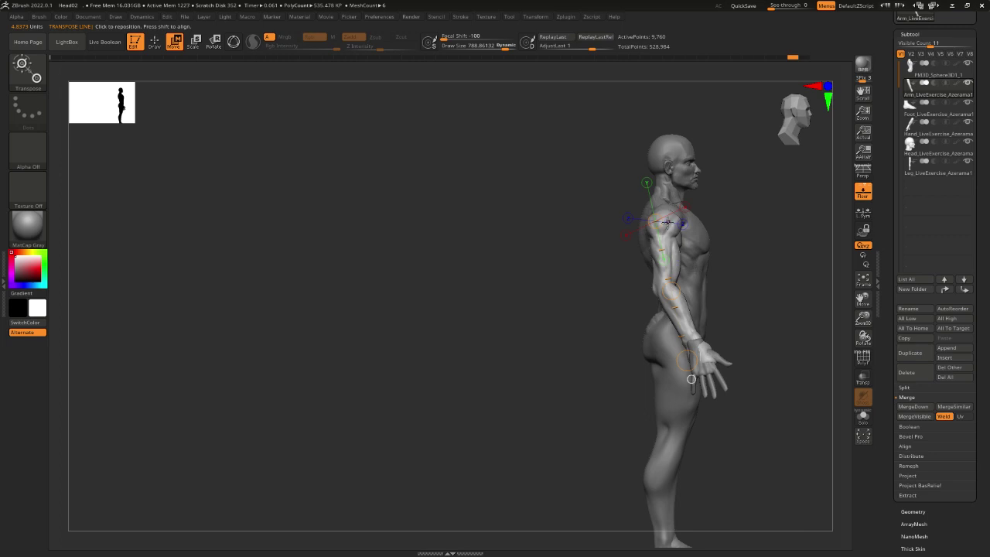
key("r")
left_click_drag(655, 219, 809, 220)
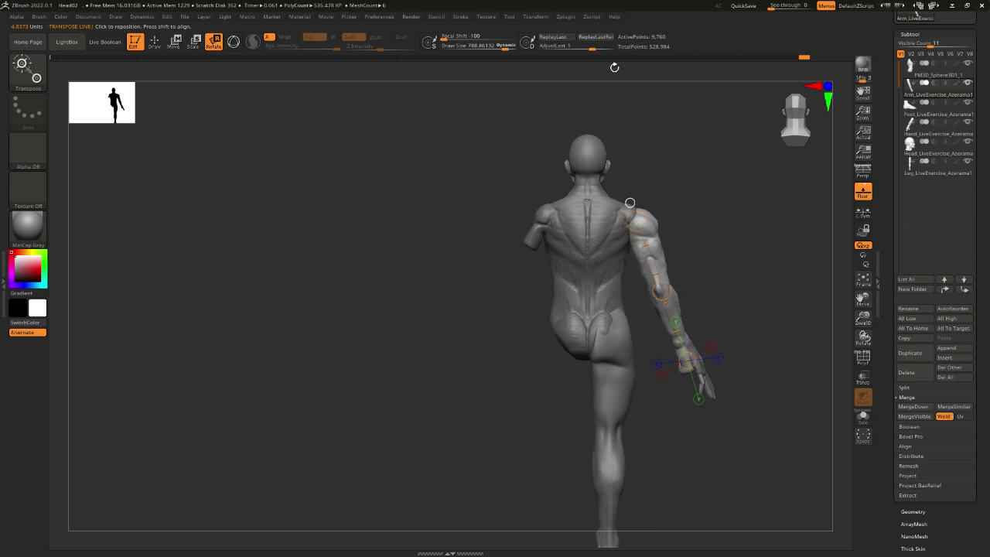
mouse_move(807, 58)
left_mouse_down()
mouse_move(678, 60)
mouse_move(738, 68)
left_mouse_up()
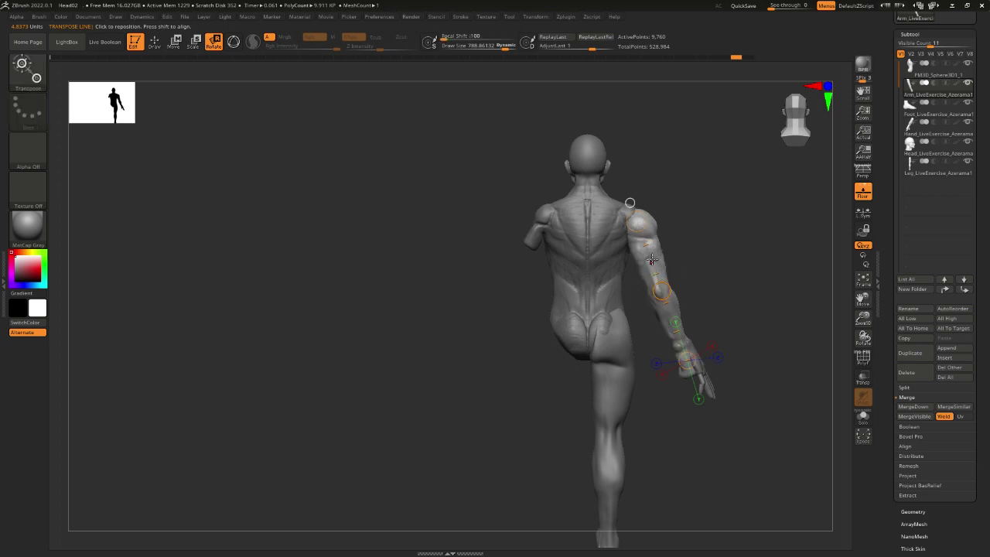
Compare the arm's gizmo and transpose line in Rotate and Move modes, ending with the gizmo in Move mode
key("y")
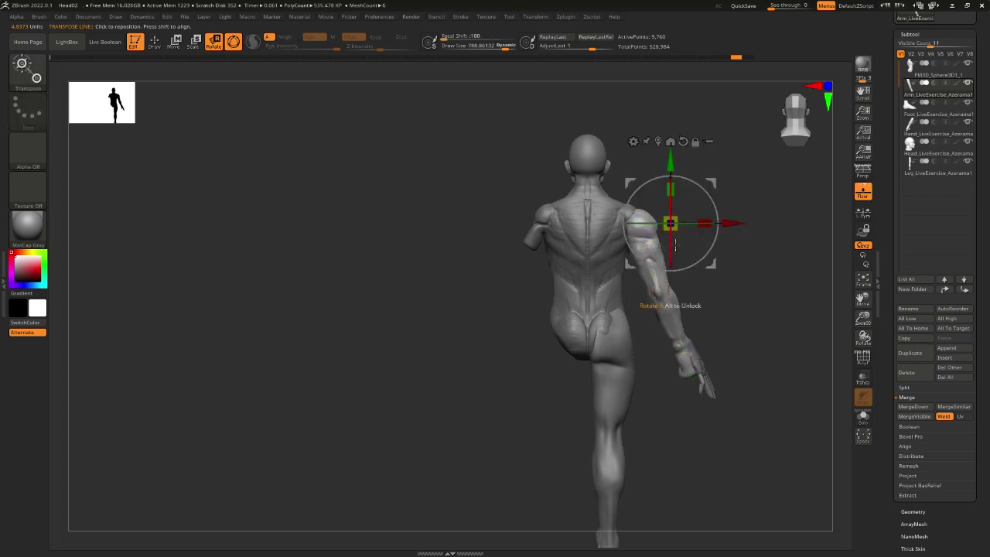
key("w")
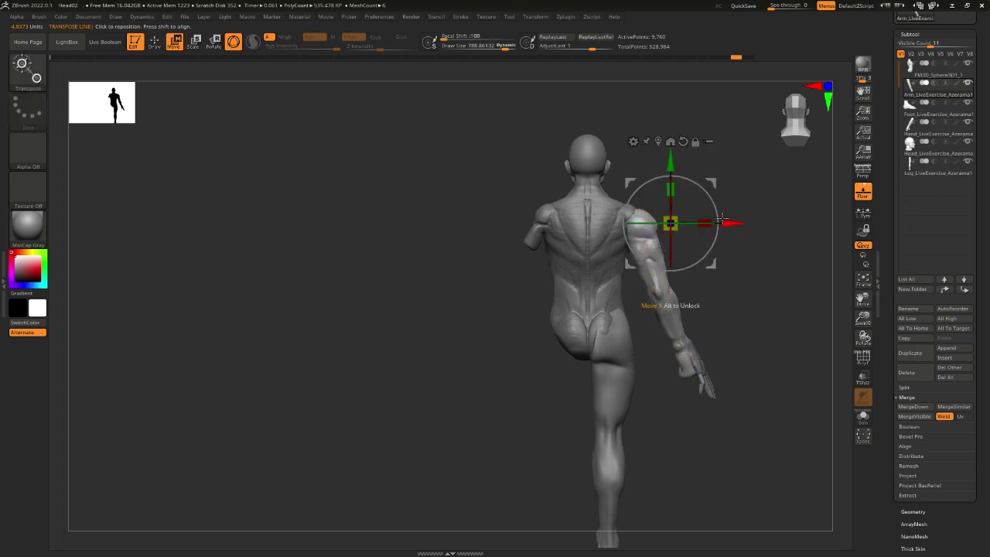
key("y")
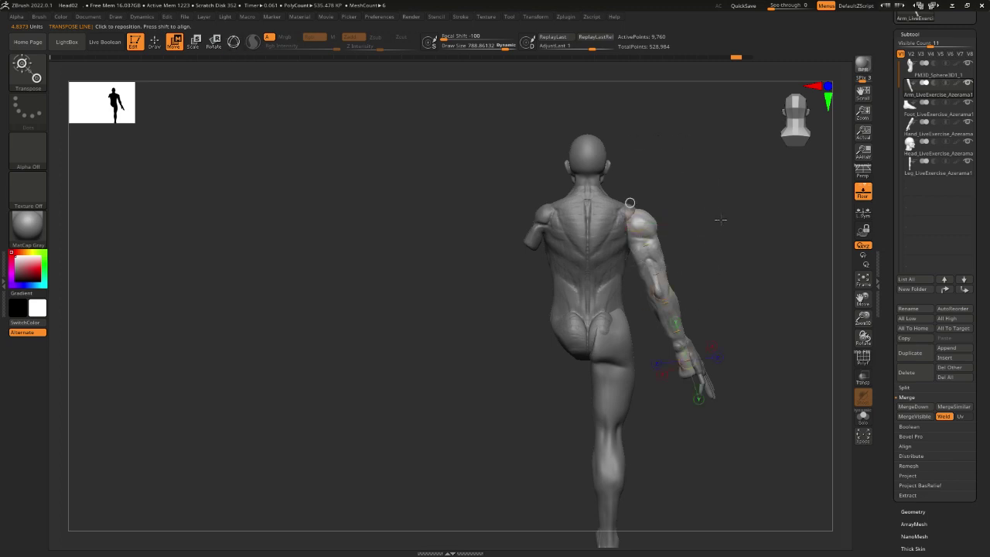
key("y")
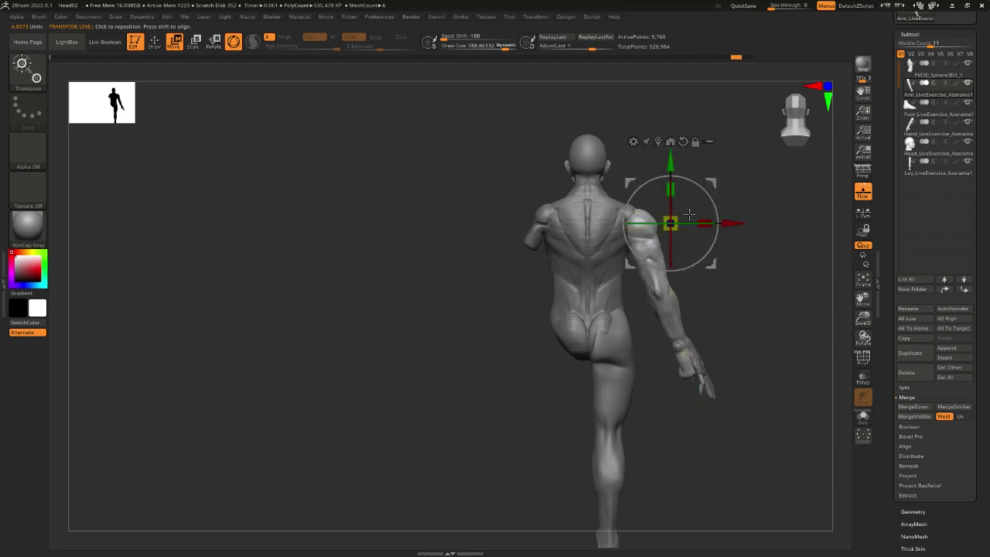
Place the gizmo on the shoulder, try transforming the arm with it, undo the changes, and return to the transpose line
left_click_drag(712, 183, 678, 181, "alt")
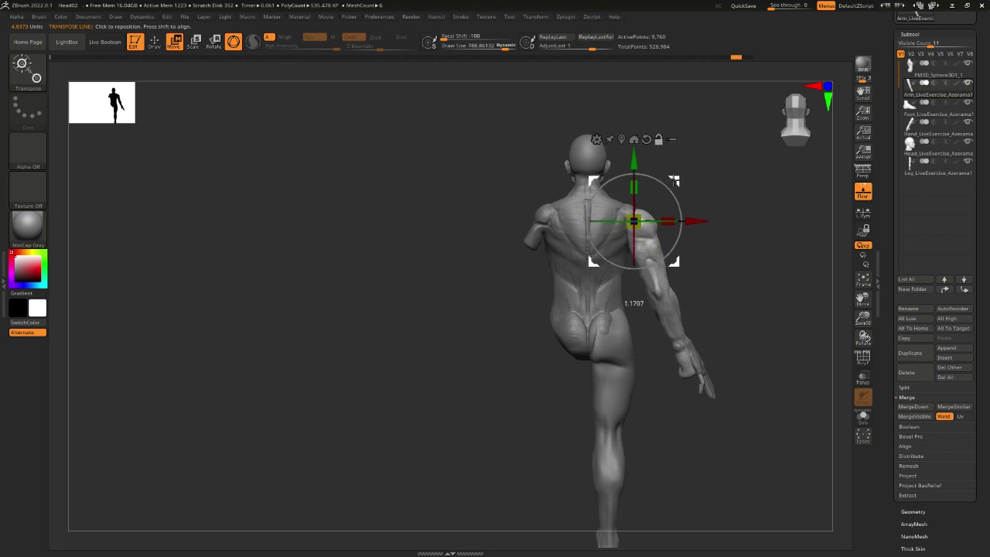
left_click_drag(653, 221, 687, 217)
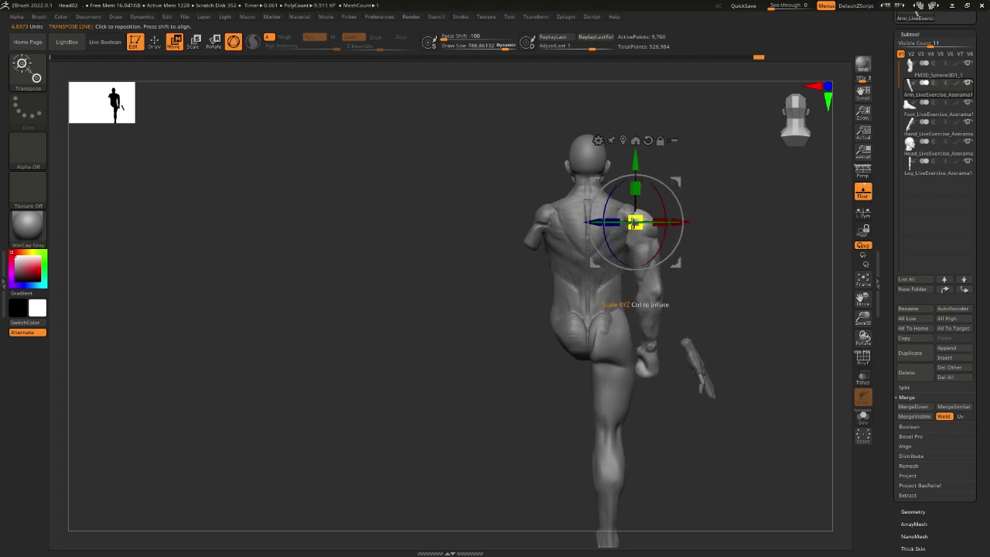
key("ctrl+z")
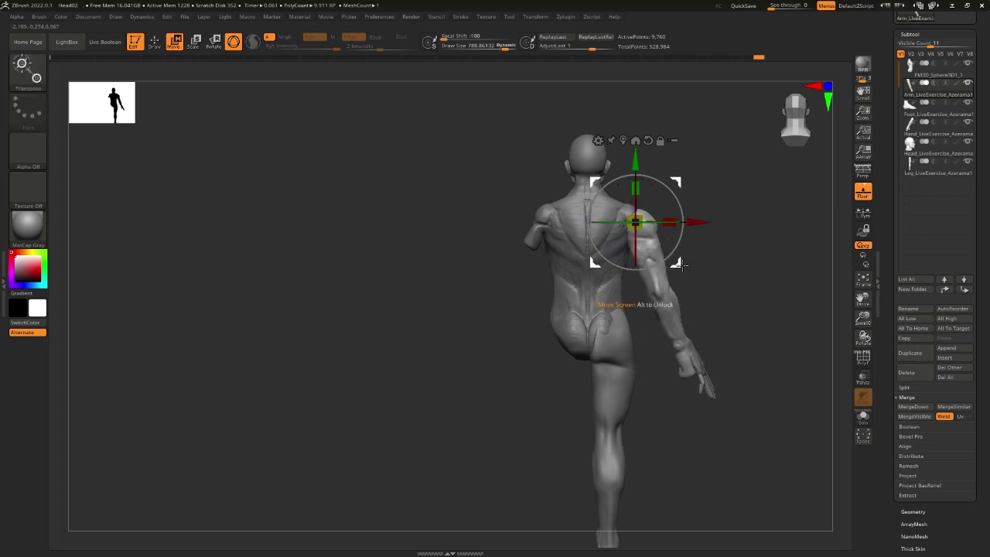
key("ctrl+z")
key("y")
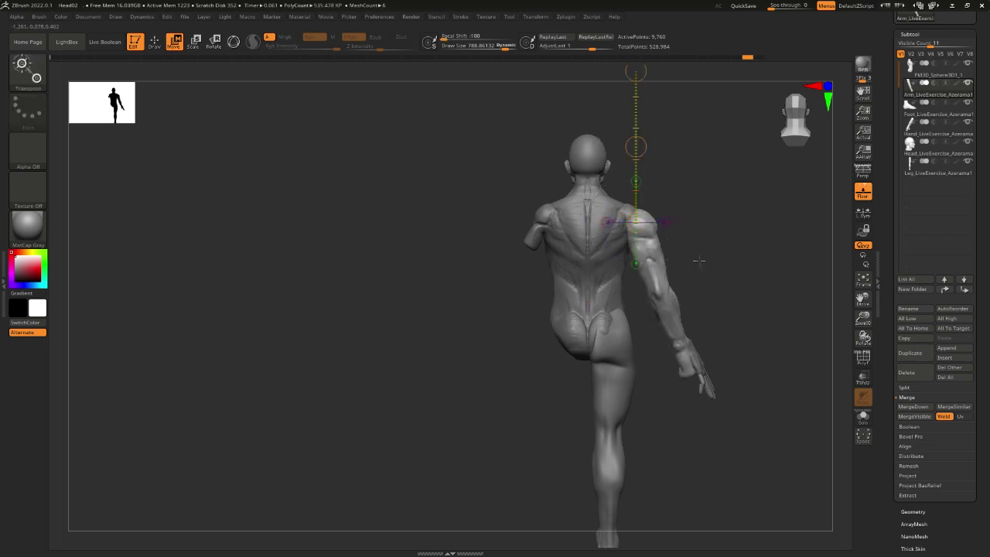
Run a new transpose line from the shoulder to the wrist and try rotating the arm about it
left_click(639, 224)
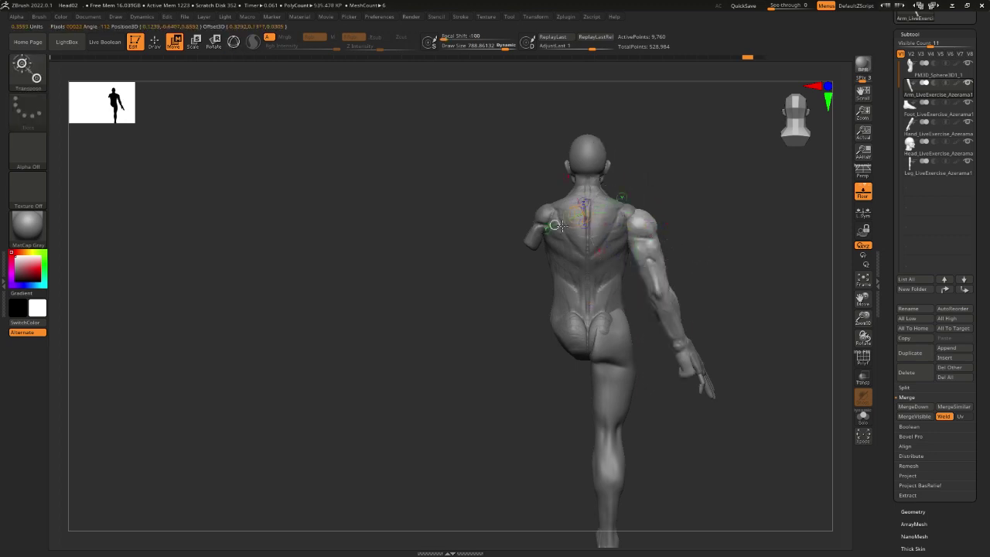
left_click(641, 227)
left_click_drag(640, 222, 688, 366)
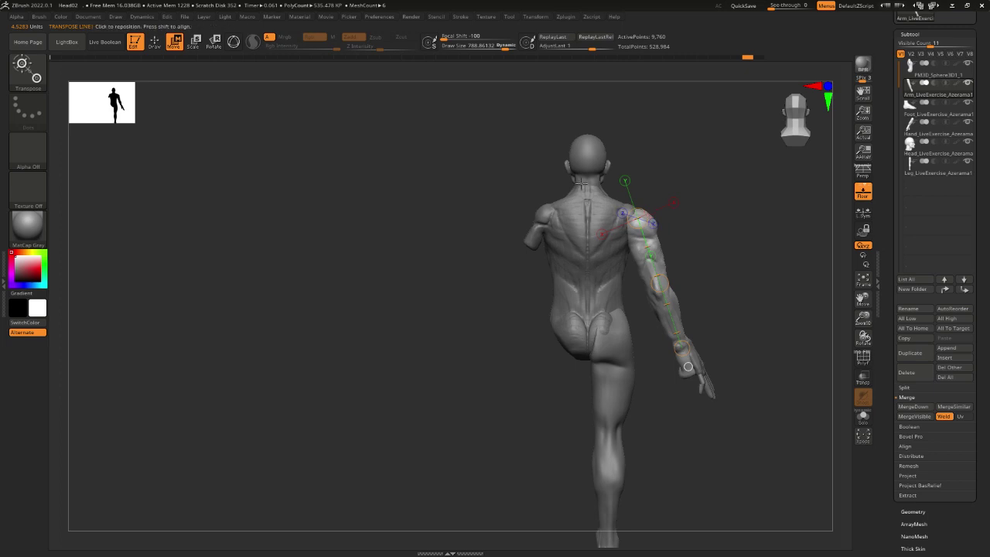
key("r")
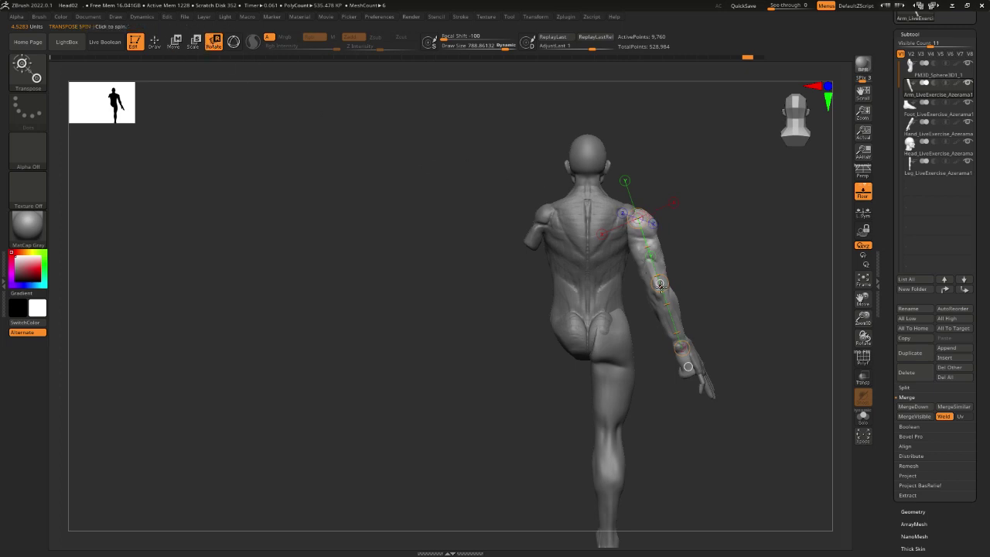
left_click_drag(660, 282, 656, 254)
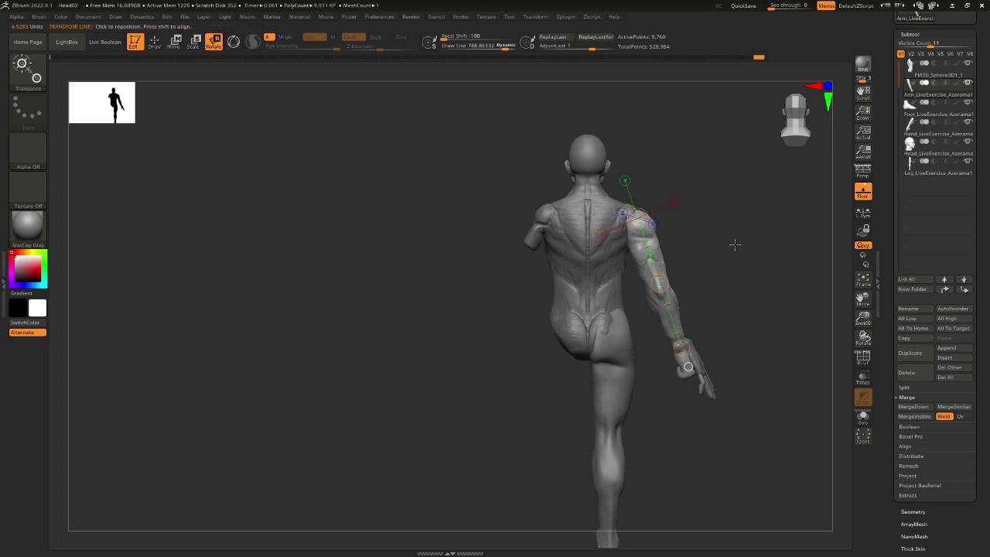
Switch the arm to the gizmo in Move mode and reset the gizmo's orientation
mouse_move(735, 245)
left_mouse_down()
mouse_move(674, 254)
mouse_move(720, 238)
mouse_move(714, 242)
left_mouse_up()
key("w")
key("q")
key("w")
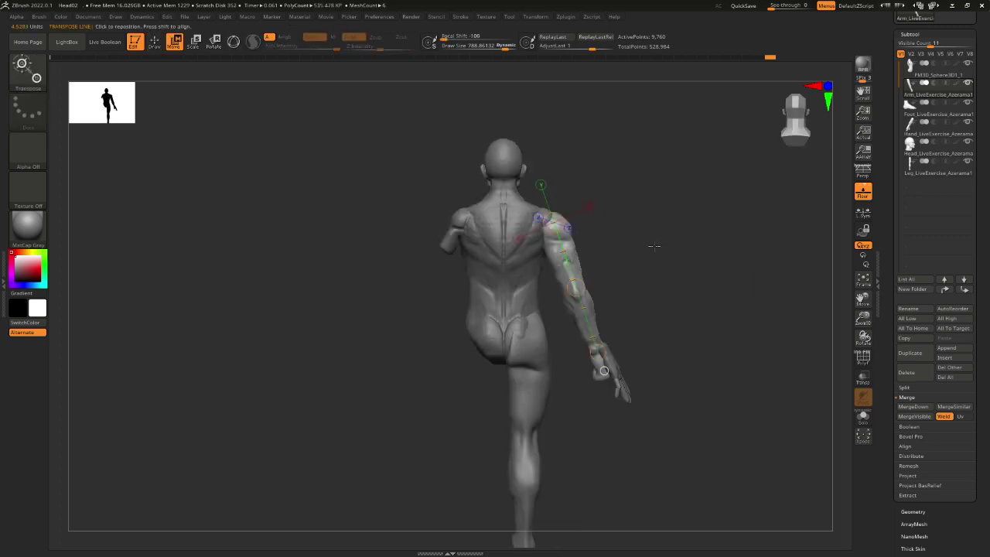
key("y")
left_click(566, 140)
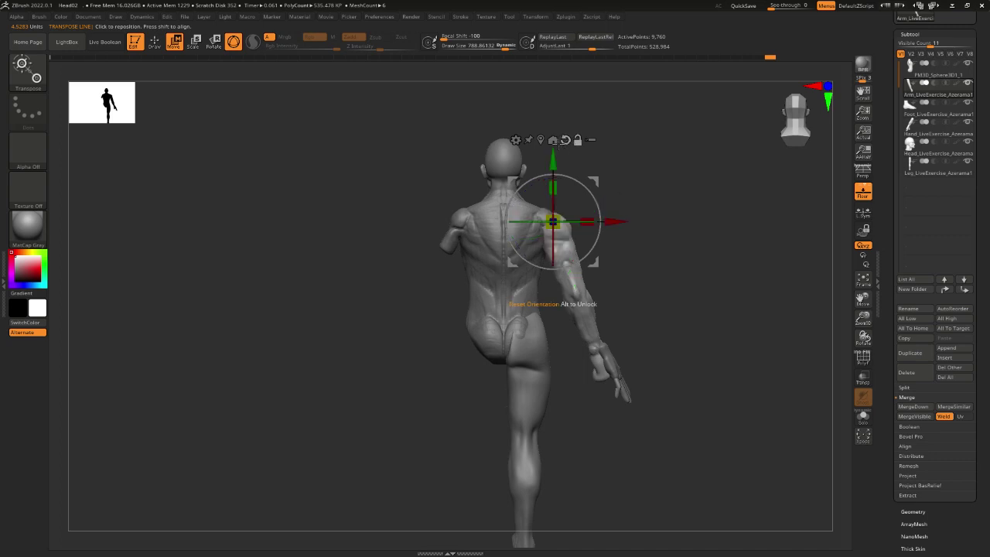
Try reorienting the gizmo to the arm from above and rotating the arm about the shoulder, undoing the rotations
left_click_drag(618, 159, 659, 333)
mouse_move(604, 246)
left_mouse_down()
mouse_move(603, 229)
mouse_move(598, 242)
left_mouse_up()
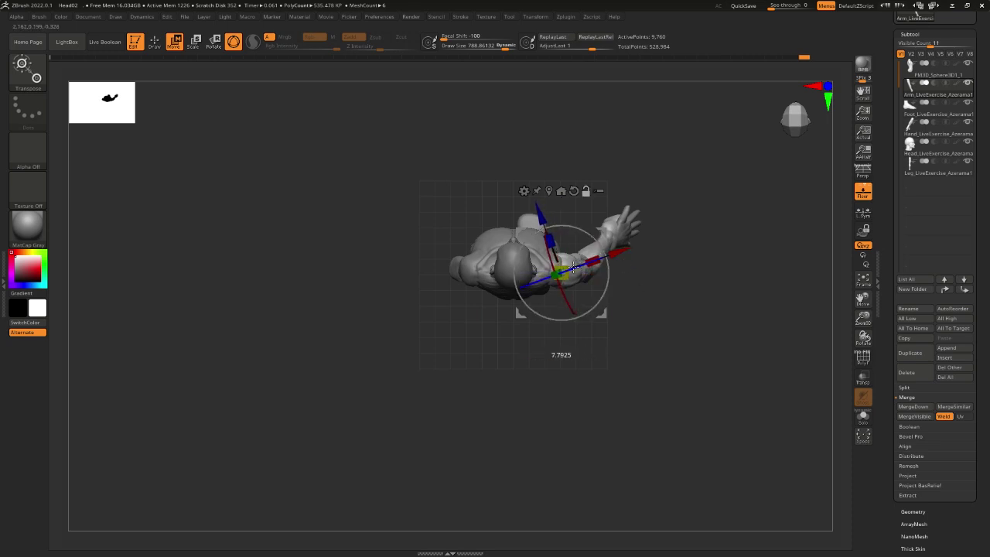
left_click_drag(647, 310, 643, 243)
left_click_drag(577, 273, 589, 269)
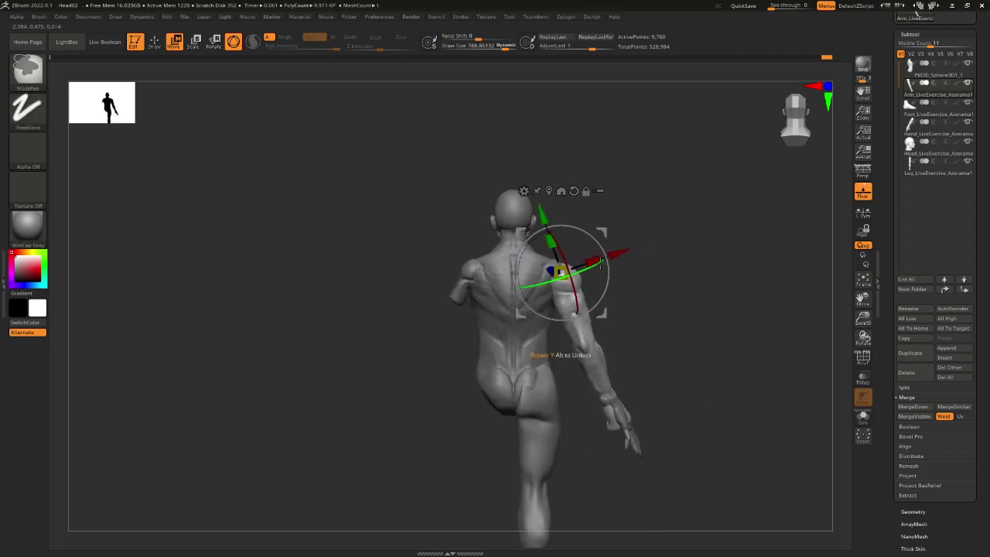
key("ctrl+z")
left_click_drag(688, 258, 639, 273)
key("ctrl+z")
Reset the gizmo's orientation, center it on the arm mesh, and reposition its pivot onto the shoulder
mouse_move(671, 325)
left_mouse_down("alt")
mouse_move(645, 269)
mouse_move(725, 258)
mouse_move(698, 265)
mouse_move(671, 250)
left_mouse_up("alt")
key("q")
key("w")
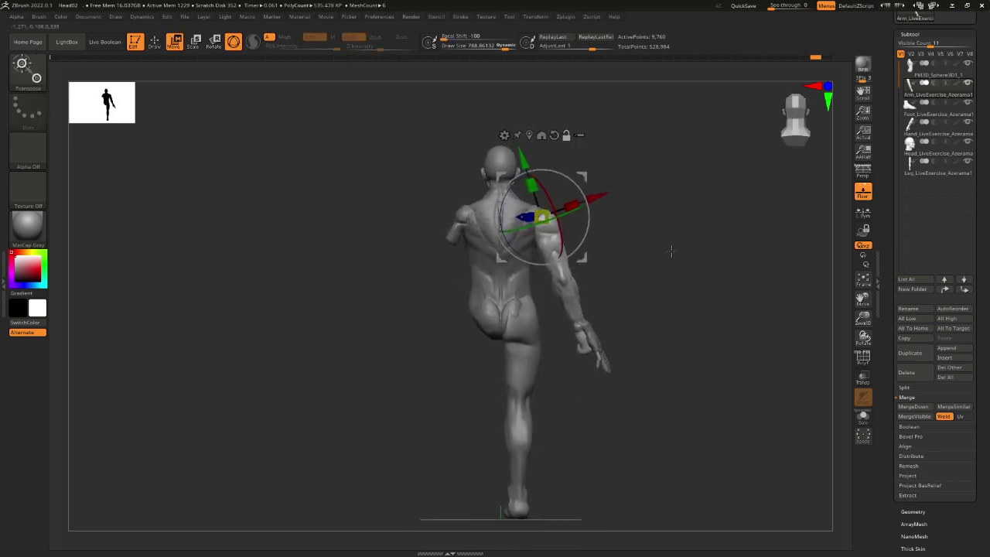
left_click(555, 136, "alt")
left_click(531, 137)
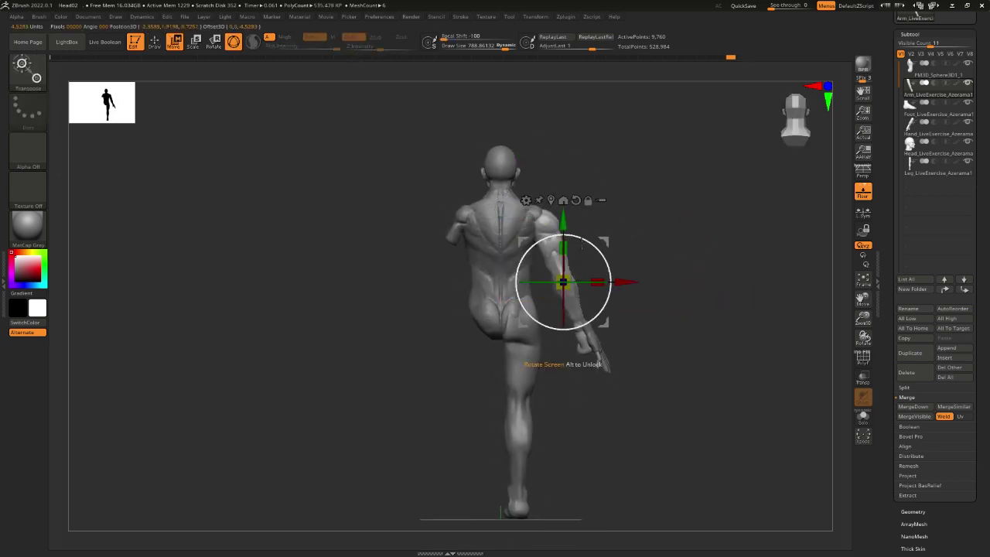
left_click_drag(605, 241, 594, 181, "alt")
Switch between Draw and Move modes to check the arm and the gizmo's placement at the shoulder
key("q")
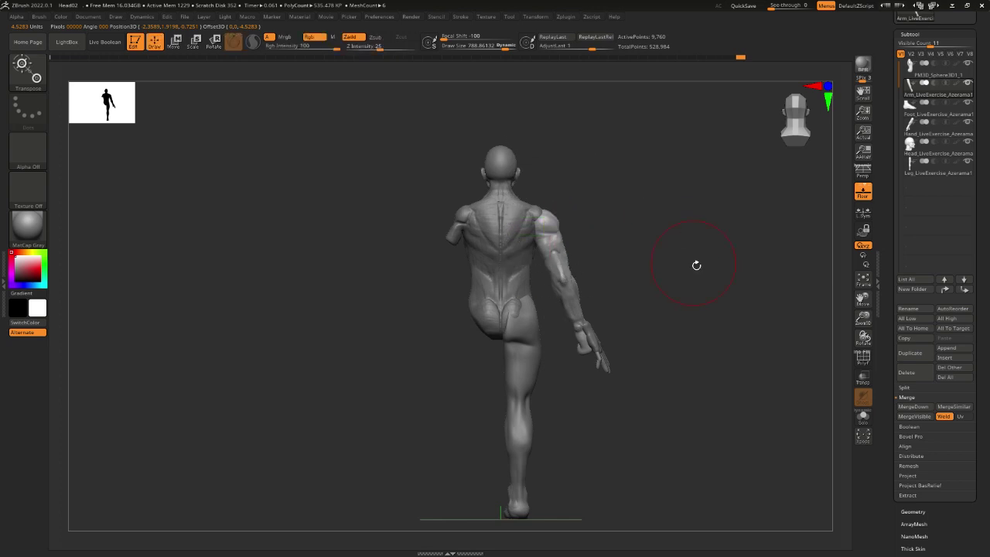
mouse_move(696, 265)
left_mouse_down()
mouse_move(658, 276)
mouse_move(702, 258)
left_mouse_up()
key("w")
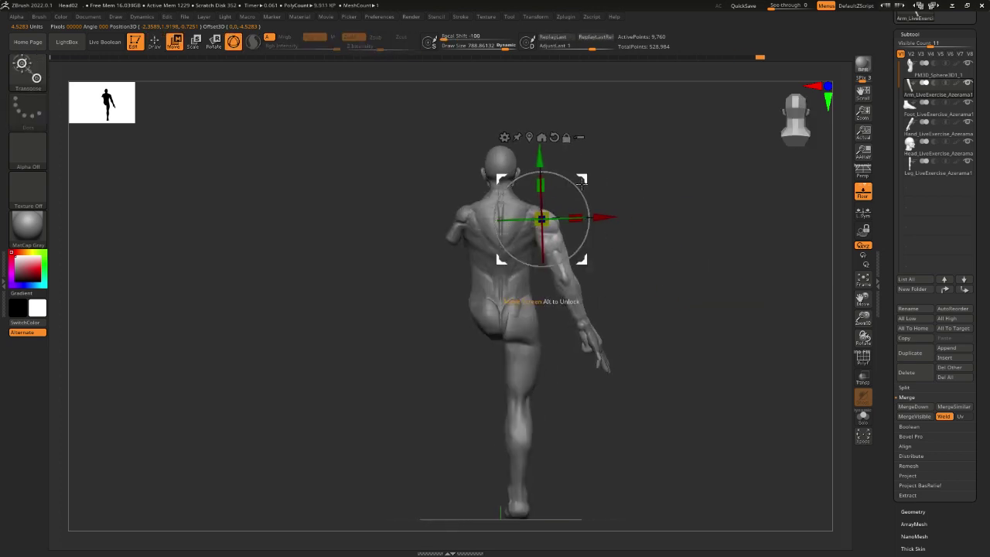
key("q")
key("w")
Return to Draw mode, set the see-through to 44, and fit the figure over the chart's back view
key("q")
left_click_drag(681, 383, 737, 336)
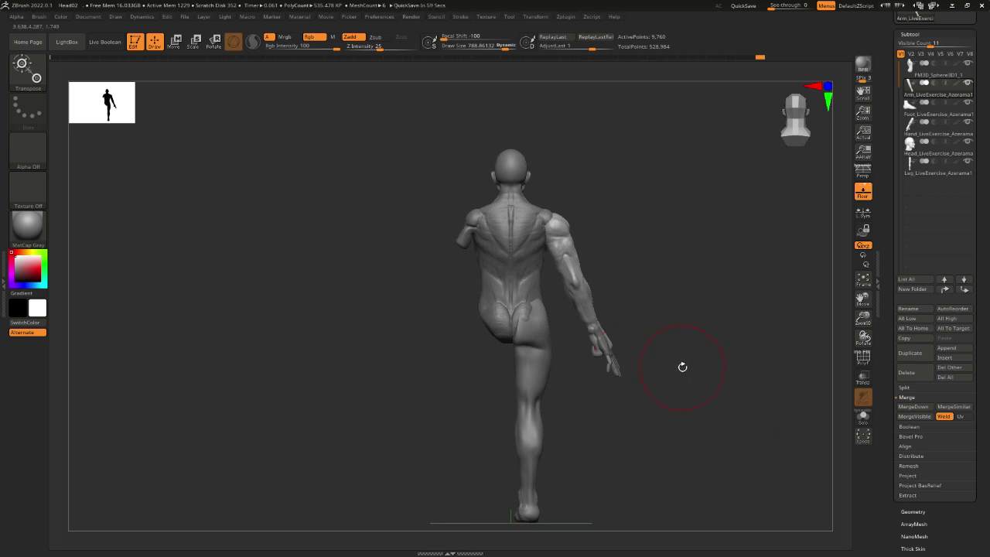
left_click_drag(773, 6, 788, 6)
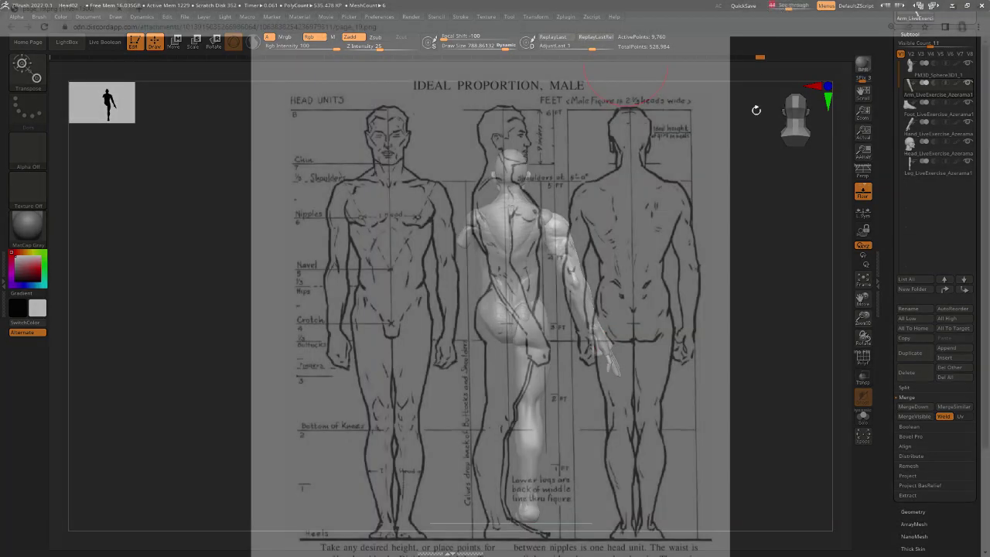
left_click_drag(756, 110, 818, 189)
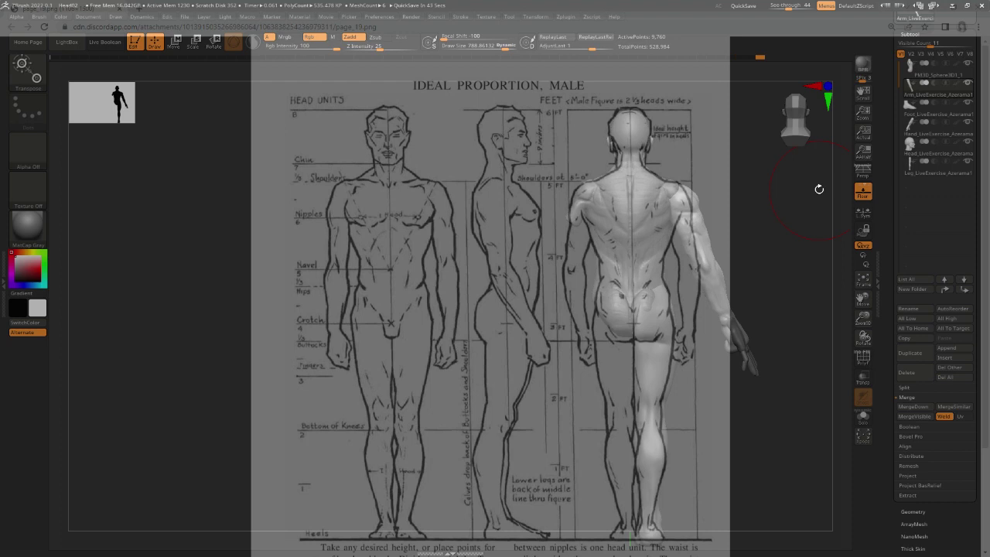
Compare the figure's back view with and without the proportion chart behind it
key("alt+Tab")
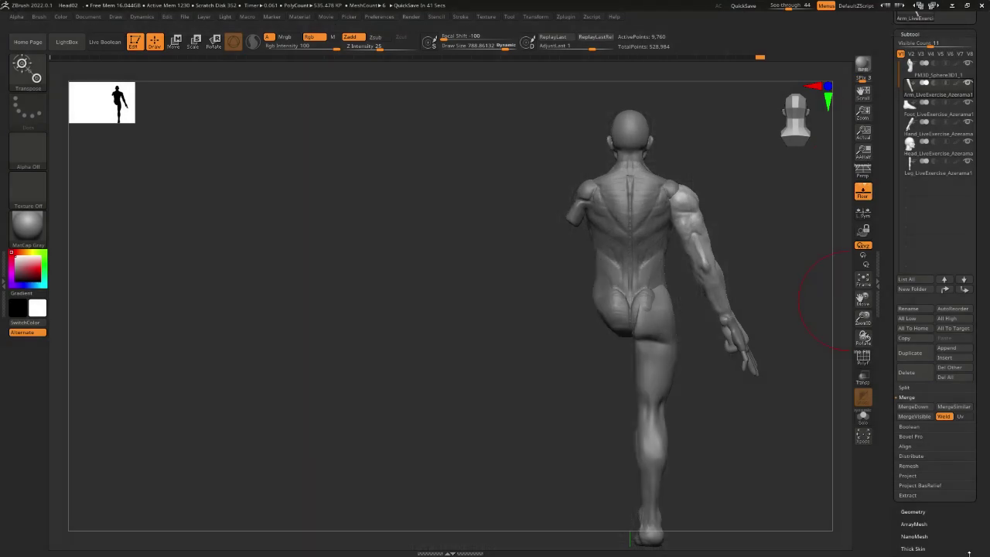
key("alt+Tab")
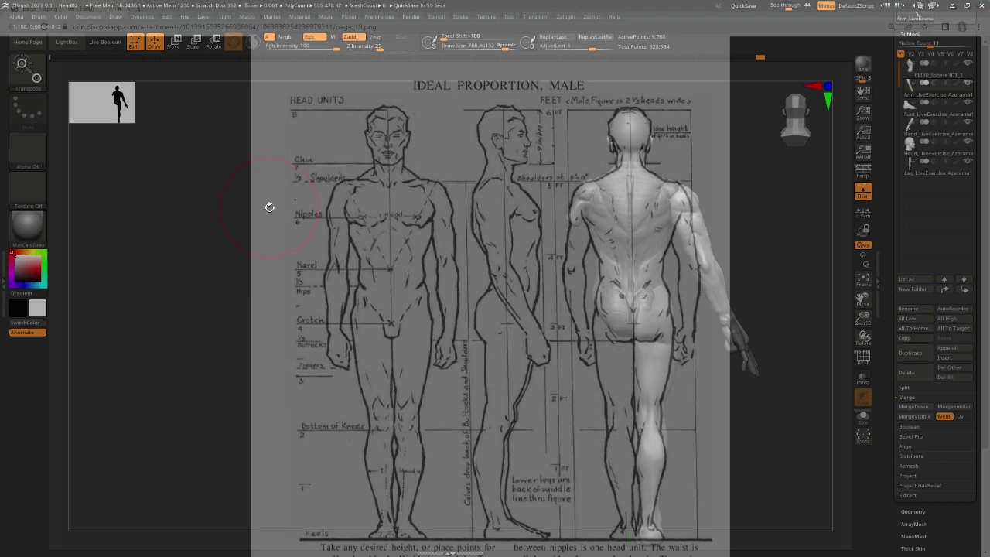
key("alt+Tab")
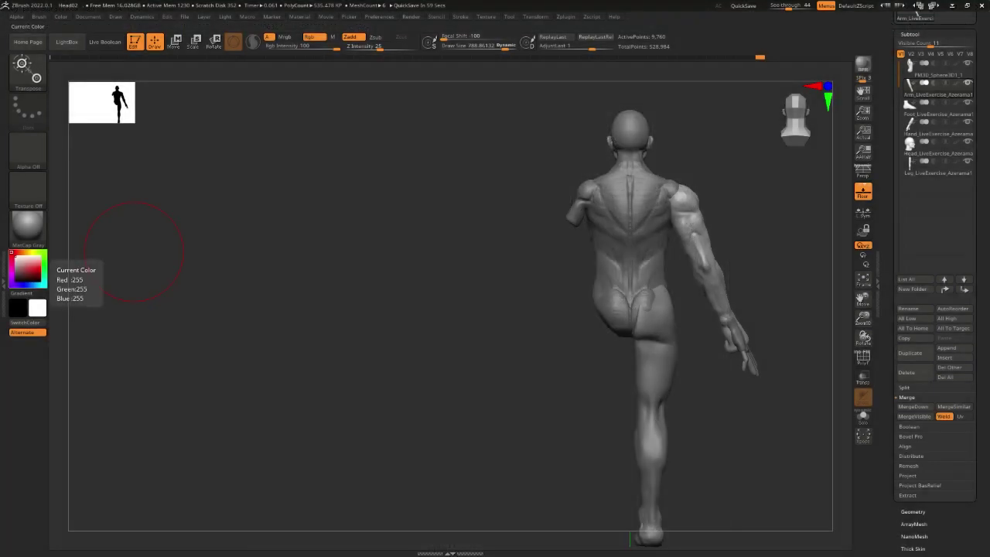
key("alt+Tab")
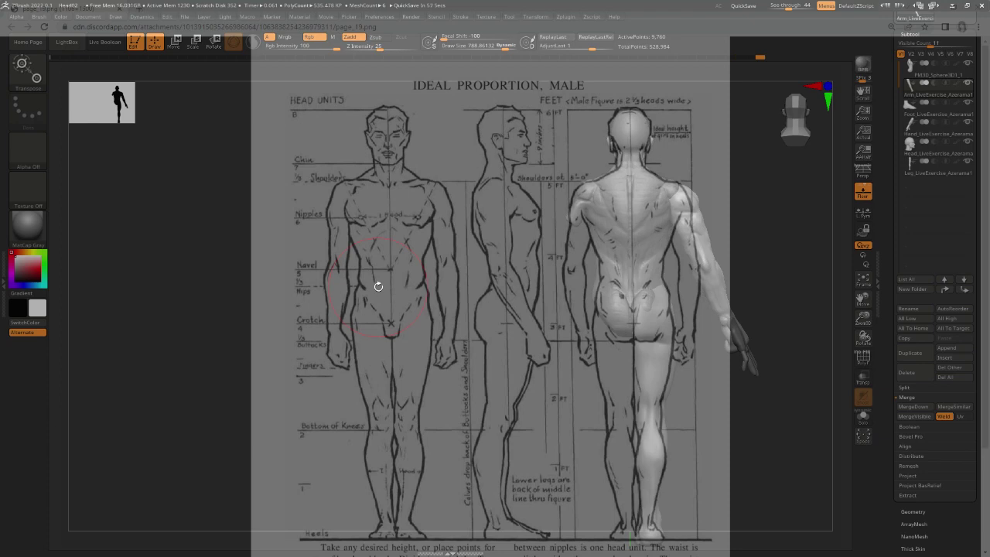
key("alt+Tab")
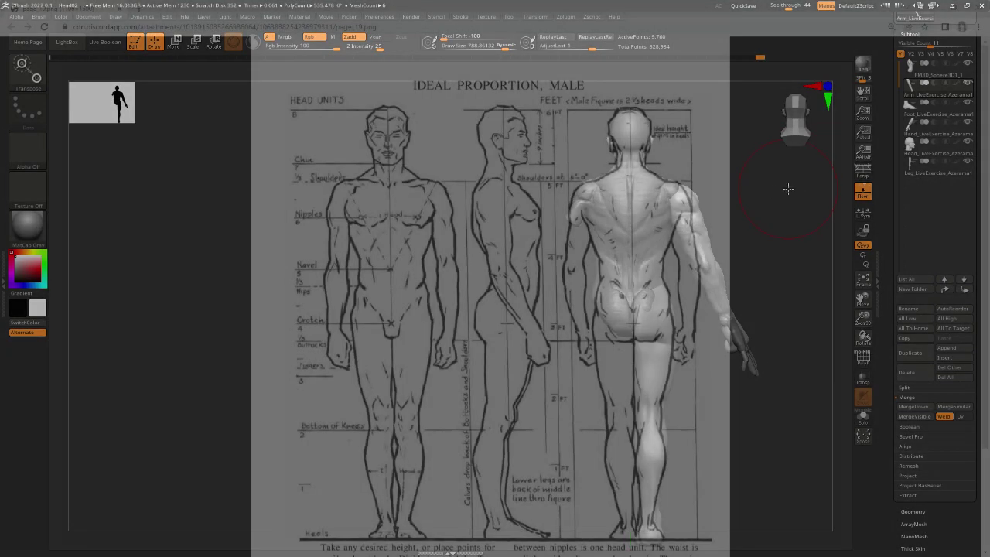
Turn the figure to its front view and check its shoulders and arm against the proportion chart
left_click_drag(789, 188, 691, 202)
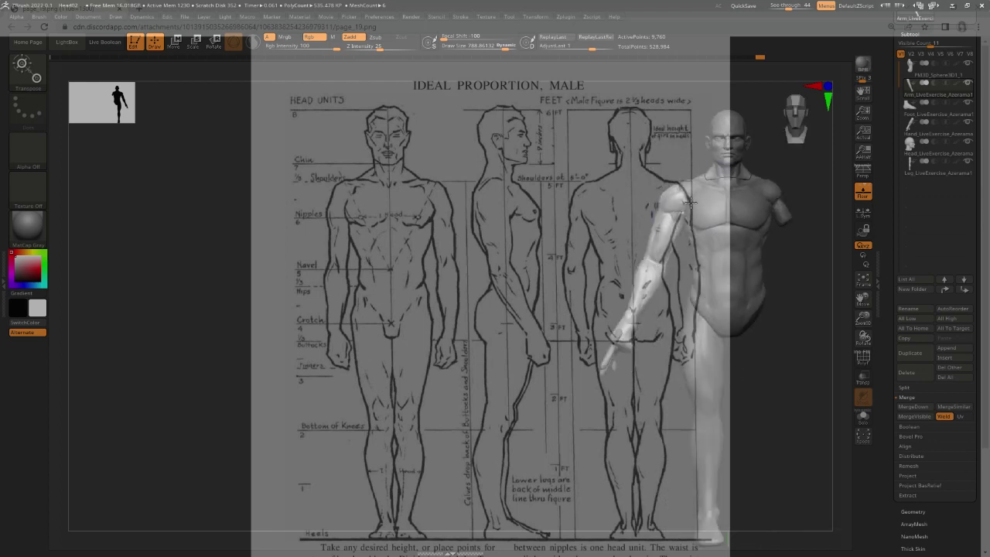
key("w")
left_click_drag(810, 266, 712, 260, "alt")
key("q")
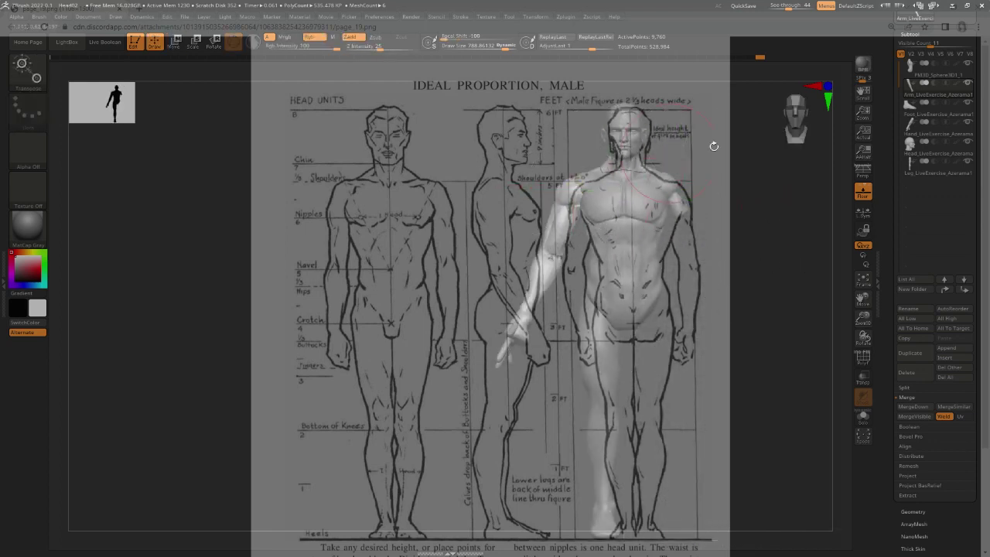
left_click_drag(714, 146, 672, 171, "alt")
key("w")
left_click(518, 130)
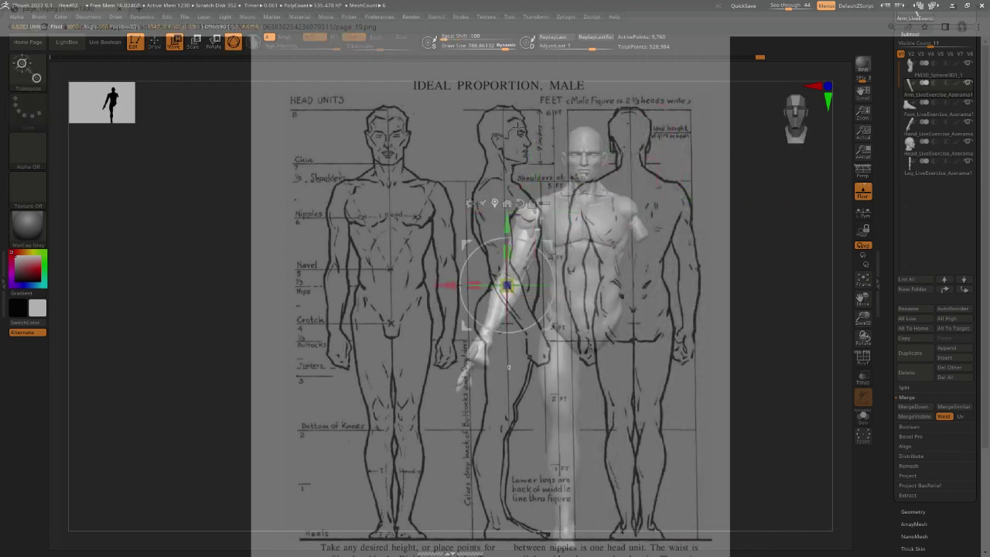
Set the see-through to 0 and return to Draw mode with the figure seen from the front
left_click_drag(787, 7, 765, 8)
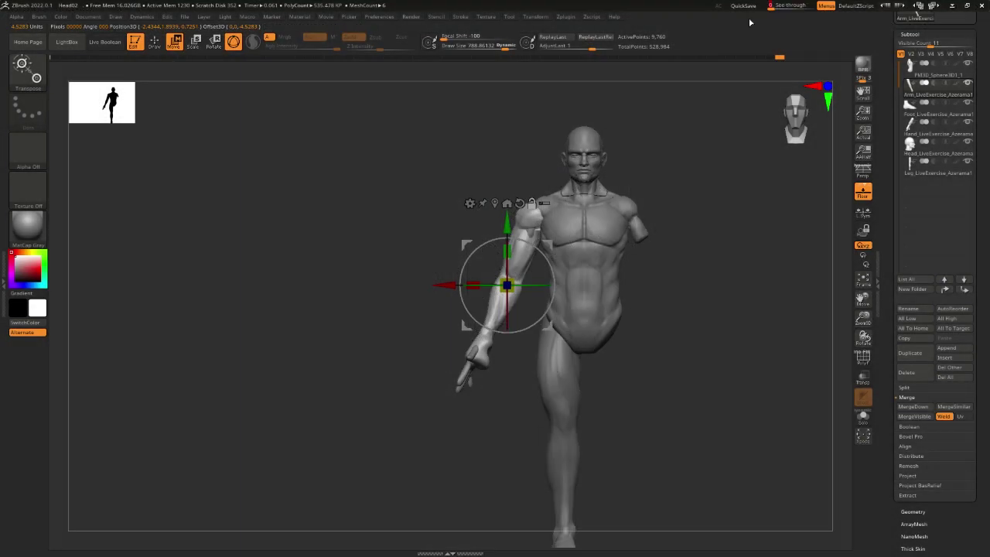
key("q")
mouse_move(649, 194)
left_mouse_down()
mouse_move(799, 181)
mouse_move(595, 285)
left_mouse_up()
key("w")
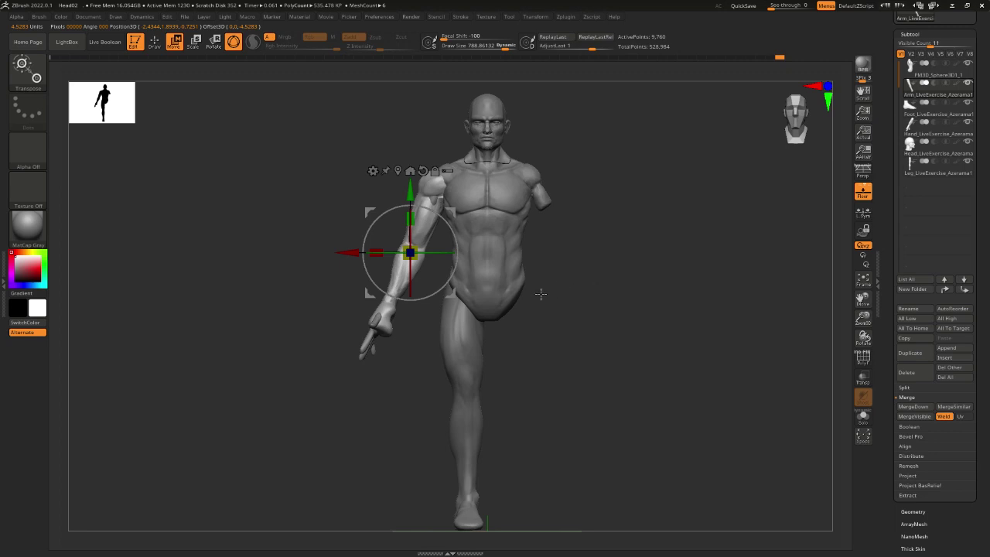
key("q")
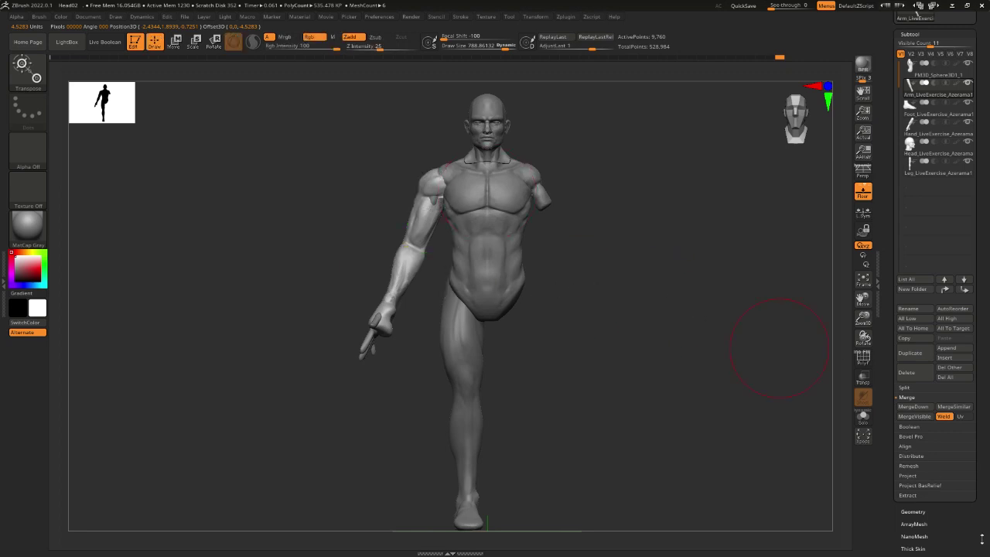
Make the torso subtool active and reshape its waist and pelvis using the Move brush at a draw size of about 626
left_click(471, 294, "alt")
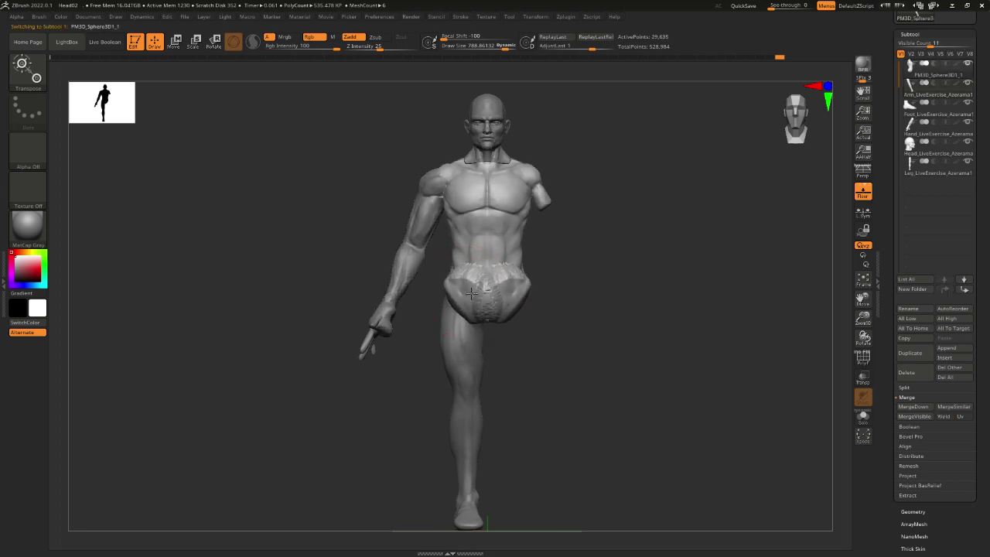
key("b")
key("m")
key("v")
key("space")
left_click_drag(468, 300, 468, 253)
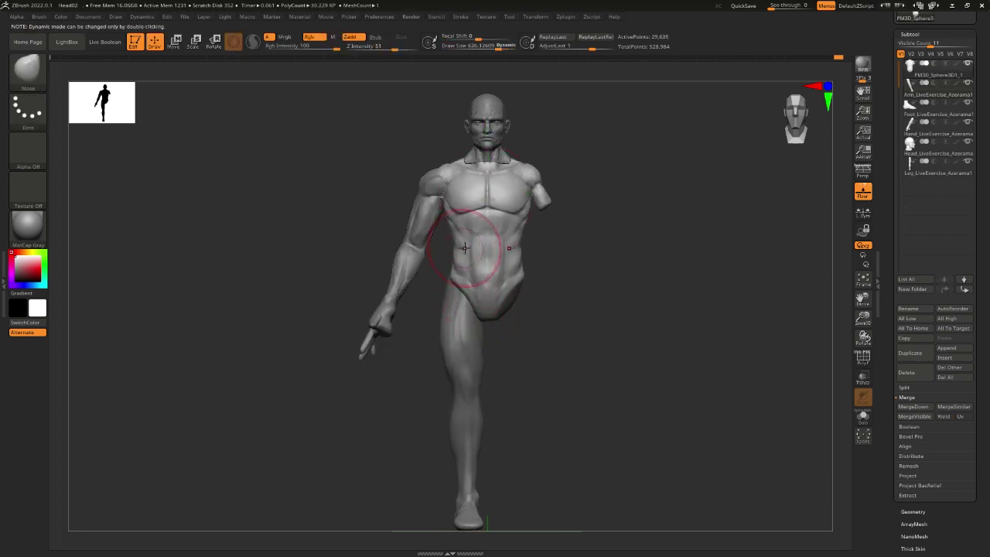
left_click_drag(488, 316, 512, 291)
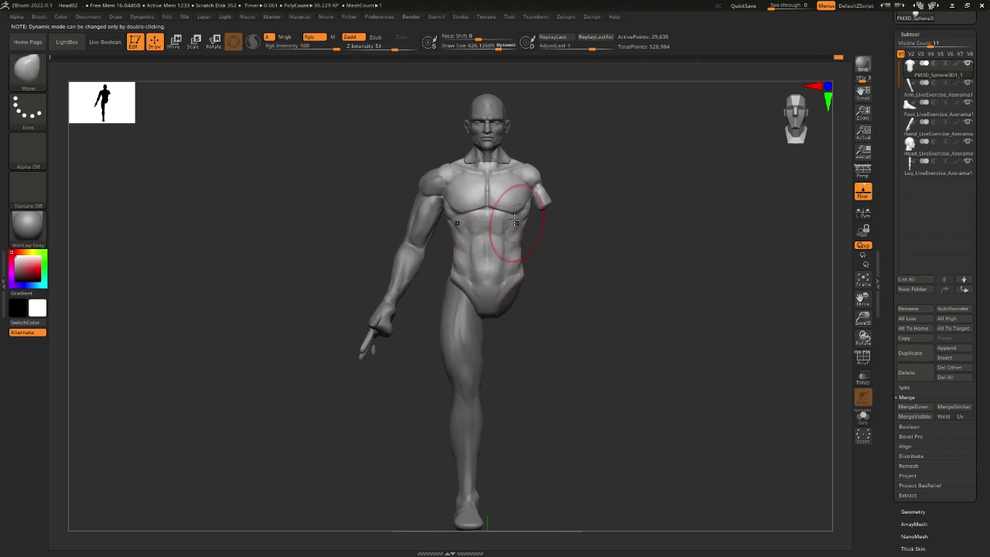
Increase the draw size to about 737, make the arm subtool active, and reshape its shoulder and upper arm with the Move brush
key("ctrl")
key("space")
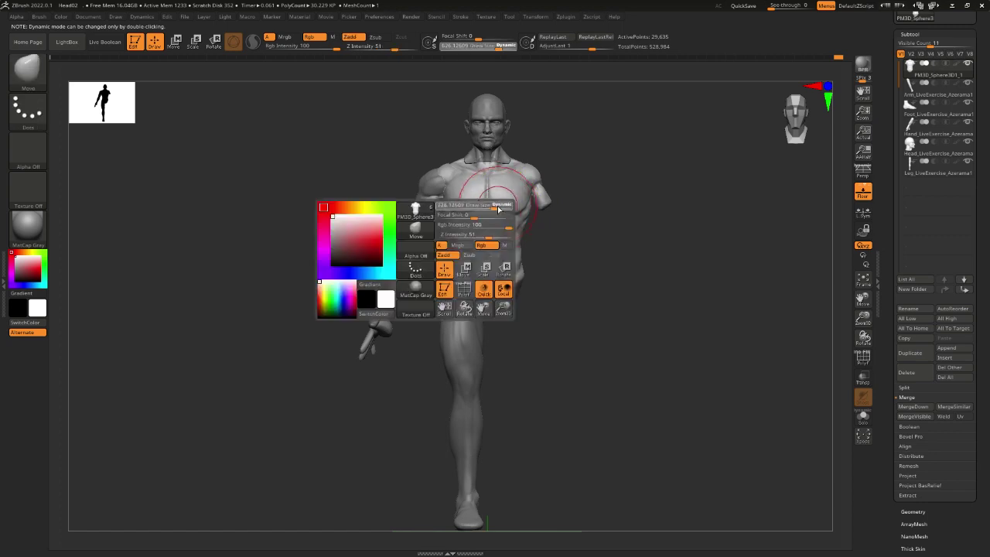
left_click_drag(499, 206, 505, 205)
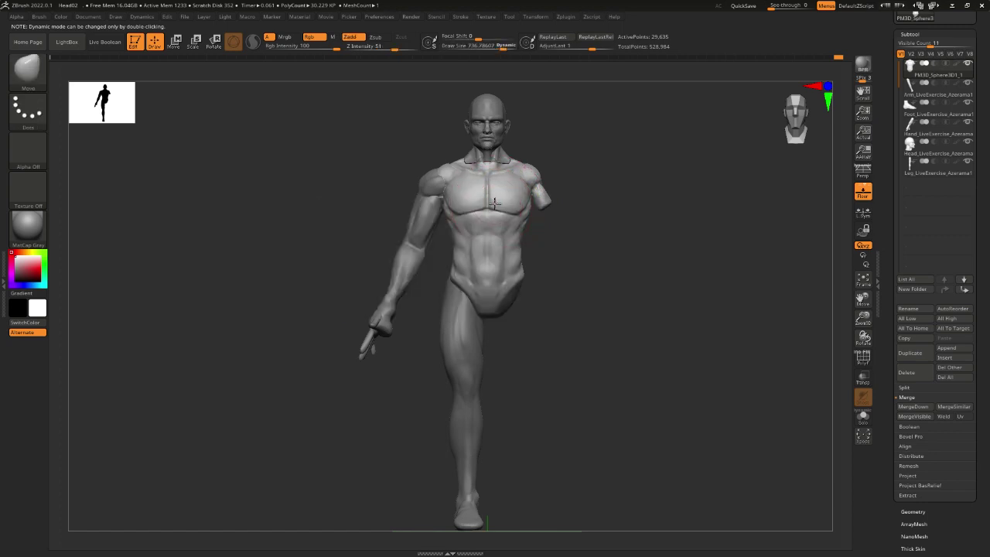
left_click(424, 180, "alt")
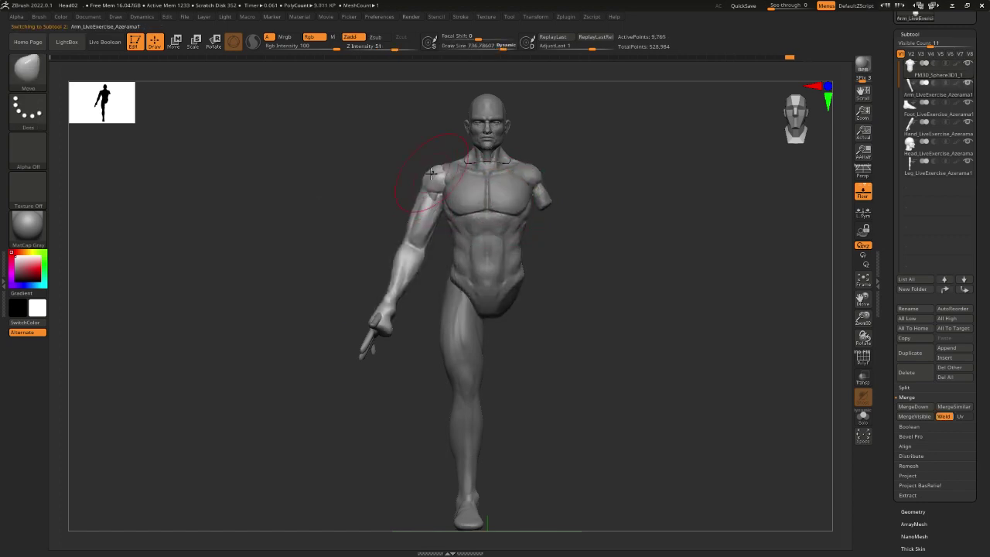
left_click_drag(429, 190, 437, 213)
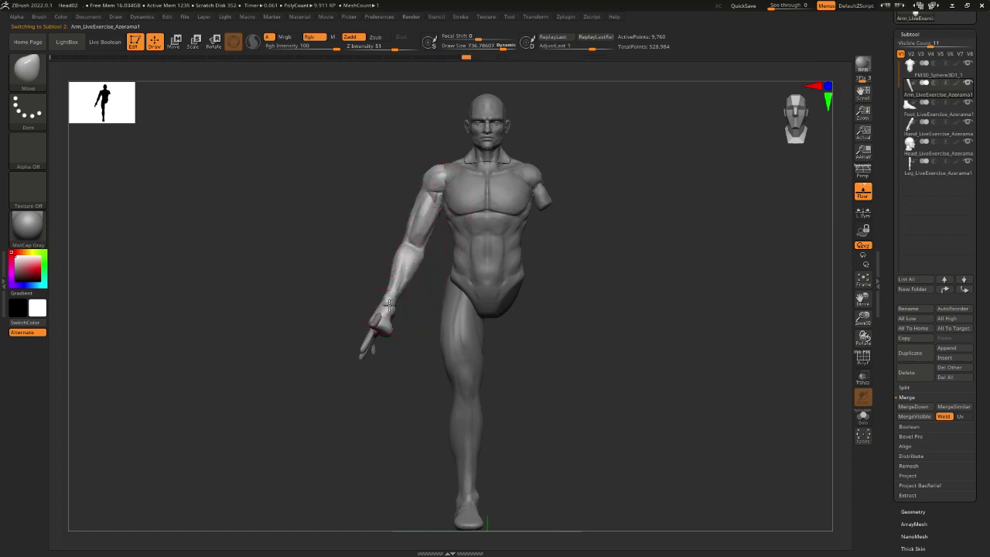
Make the leg subtool active and reshape its upper thigh and buttock with the Move brush, checking the side and front views
left_click_drag(572, 263, 438, 286)
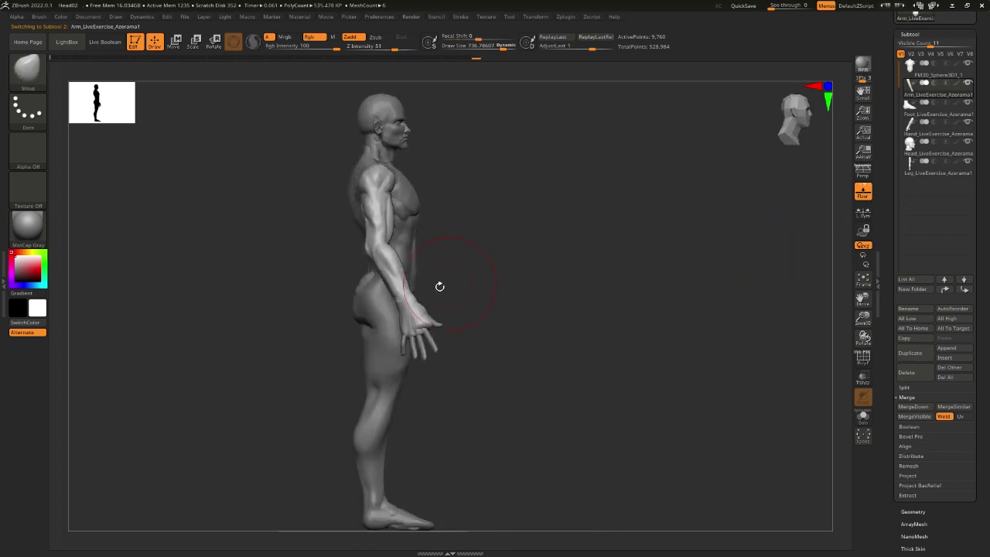
left_click(365, 297, "alt")
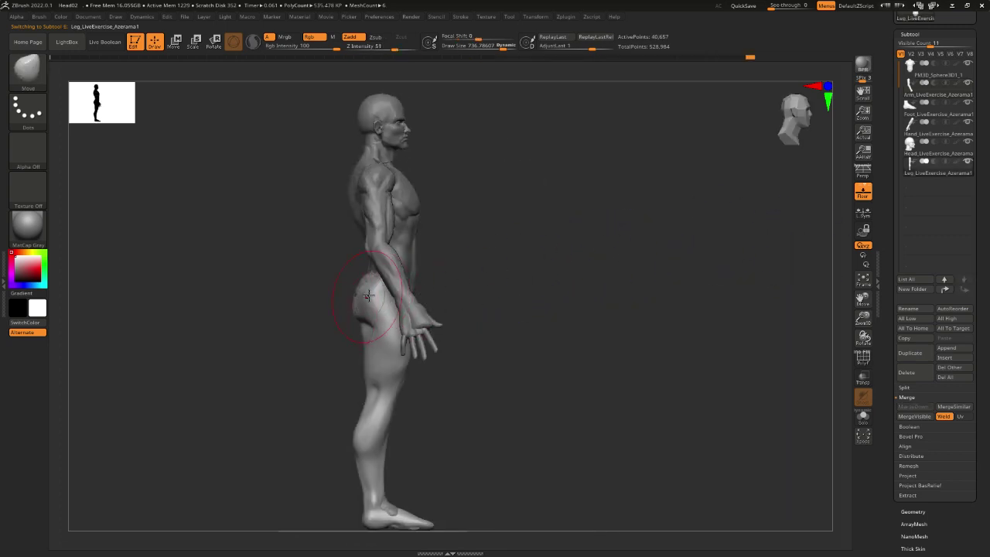
left_click_drag(444, 276, 402, 289)
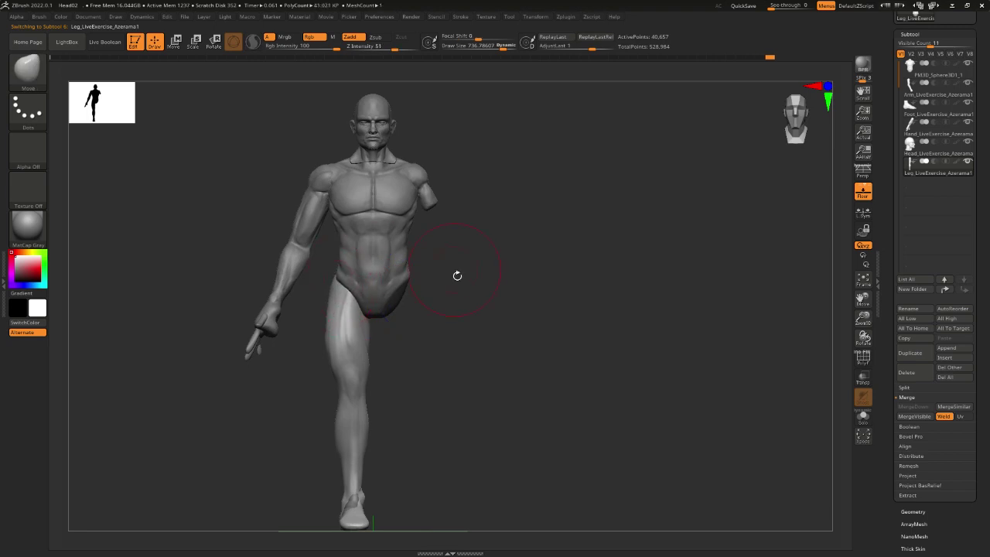
left_click_drag(455, 274, 413, 287)
left_click_drag(339, 340, 374, 348)
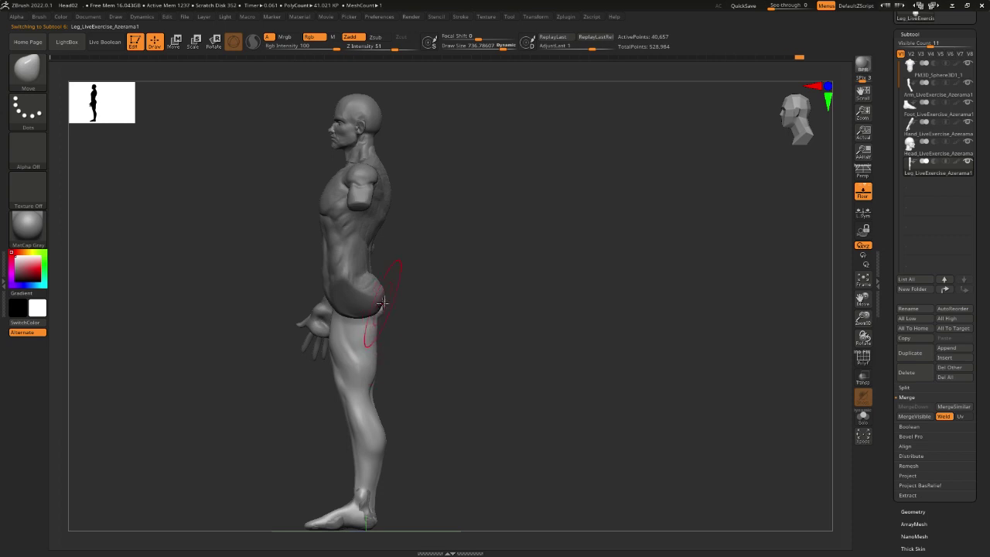
mouse_move(409, 409)
left_mouse_down()
mouse_move(473, 397)
mouse_move(480, 376)
left_mouse_up()
mouse_move(443, 315)
left_mouse_down()
mouse_move(519, 303)
mouse_move(491, 289)
left_mouse_up()
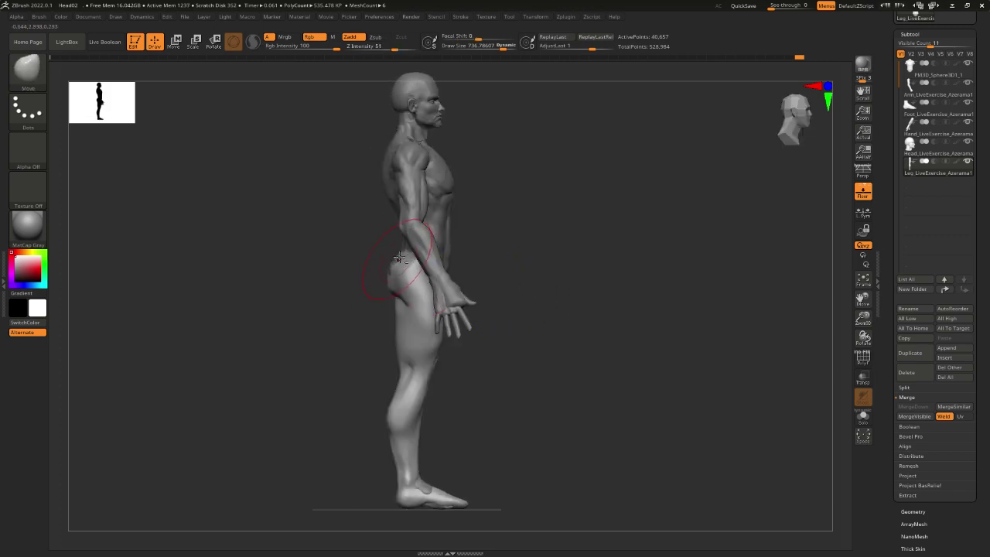
left_click_drag(495, 256, 528, 283)
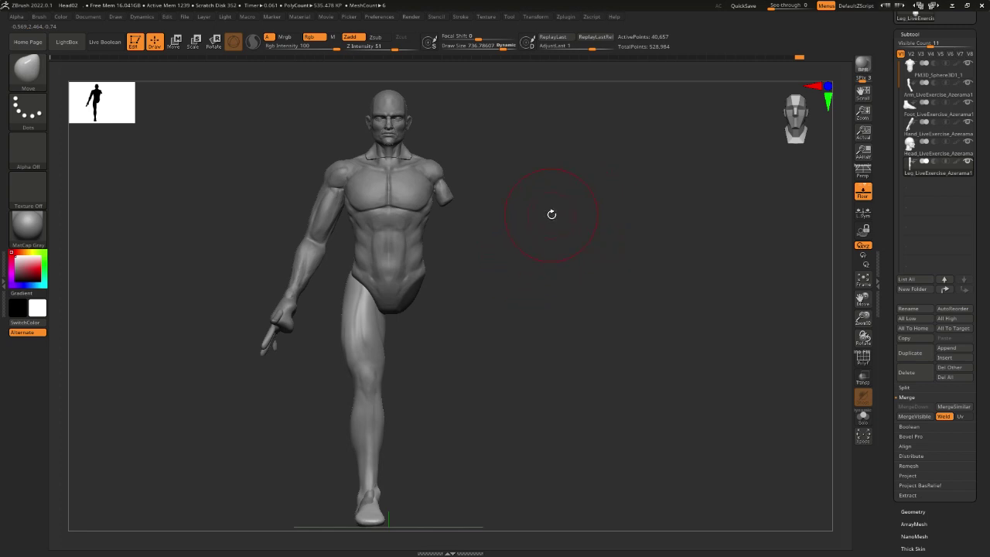
mouse_move(539, 288)
left_mouse_down()
mouse_move(561, 286)
mouse_move(549, 287)
left_mouse_up()
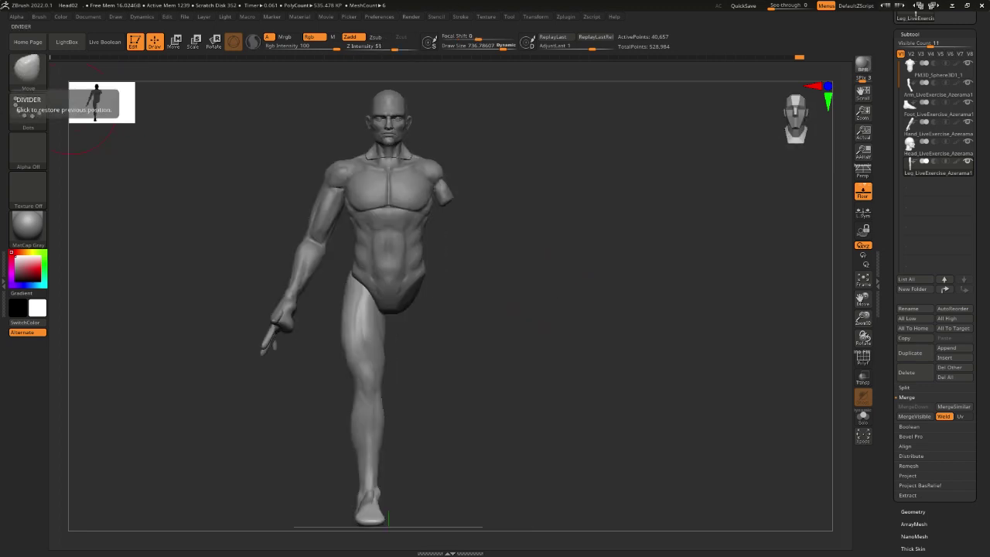
Switch to Discord and maximize its window to view the screen shared in the voice channel
left_click_drag(0, 213, 499, 245)
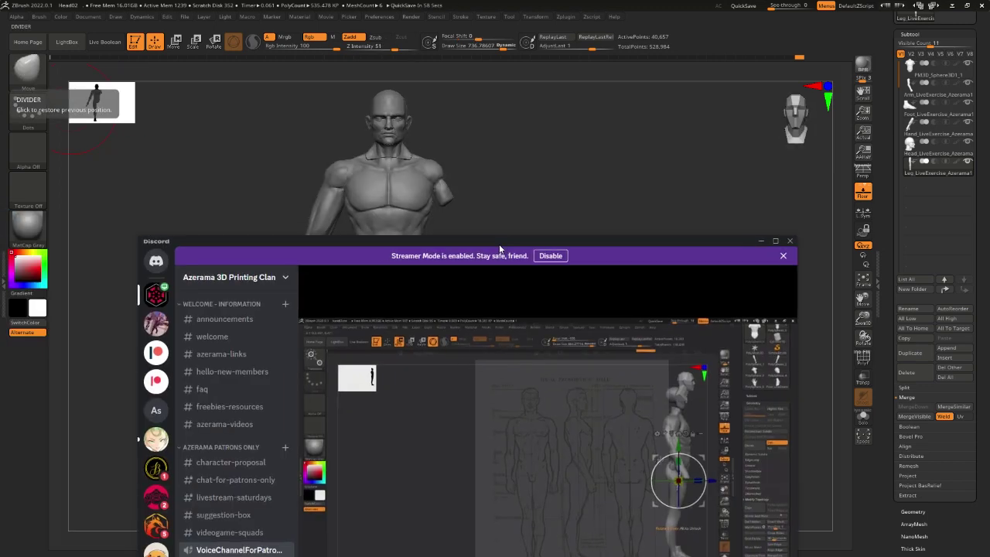
double_click(498, 243)
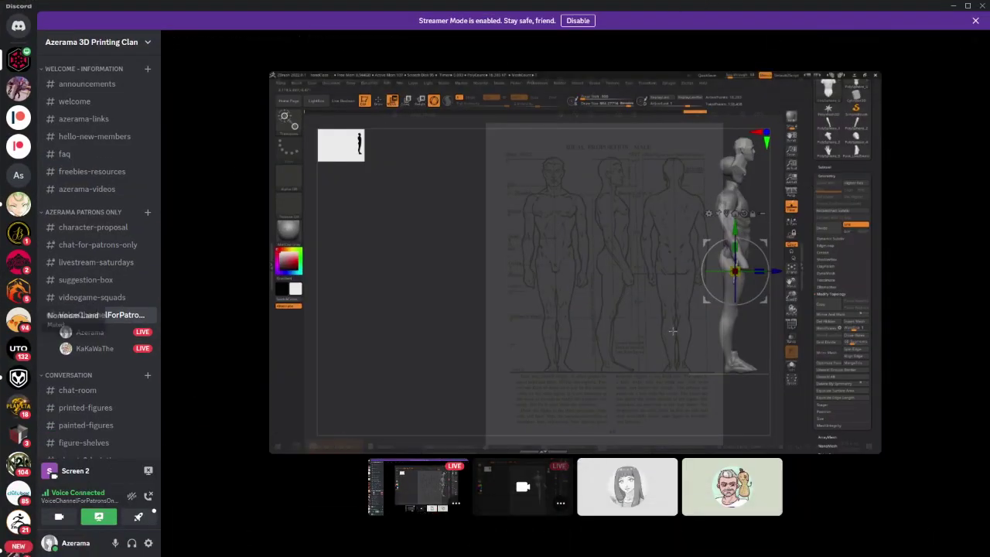
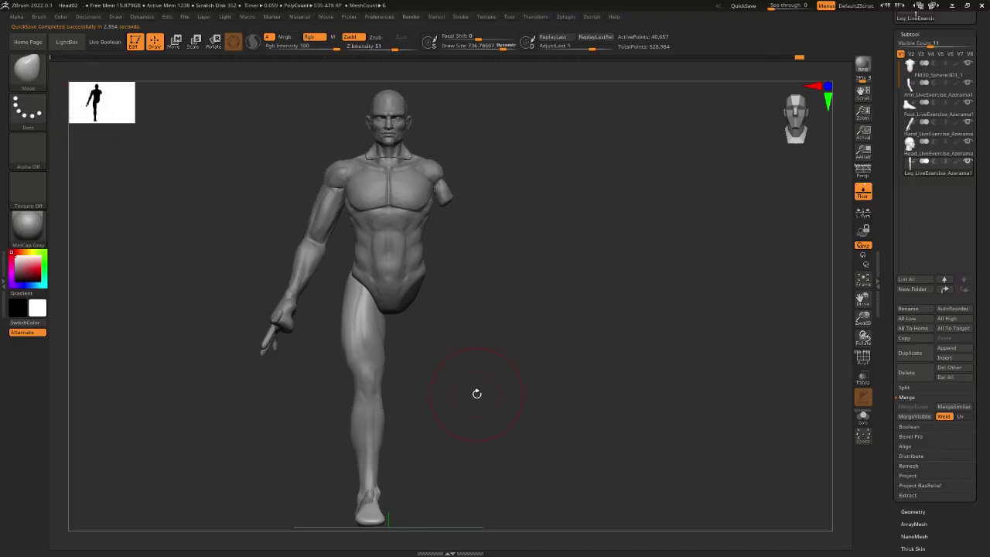
Return to ZBrush, isolate the leg subtool, and build up the front thigh muscles with the ClayBuildup brush at a draw size of about 306
mouse_move(474, 393)
left_mouse_down()
mouse_move(569, 361)
mouse_move(646, 370)
mouse_move(611, 310)
mouse_move(588, 327)
mouse_move(585, 347)
mouse_move(518, 306)
mouse_move(529, 312)
mouse_move(453, 317)
left_mouse_up()
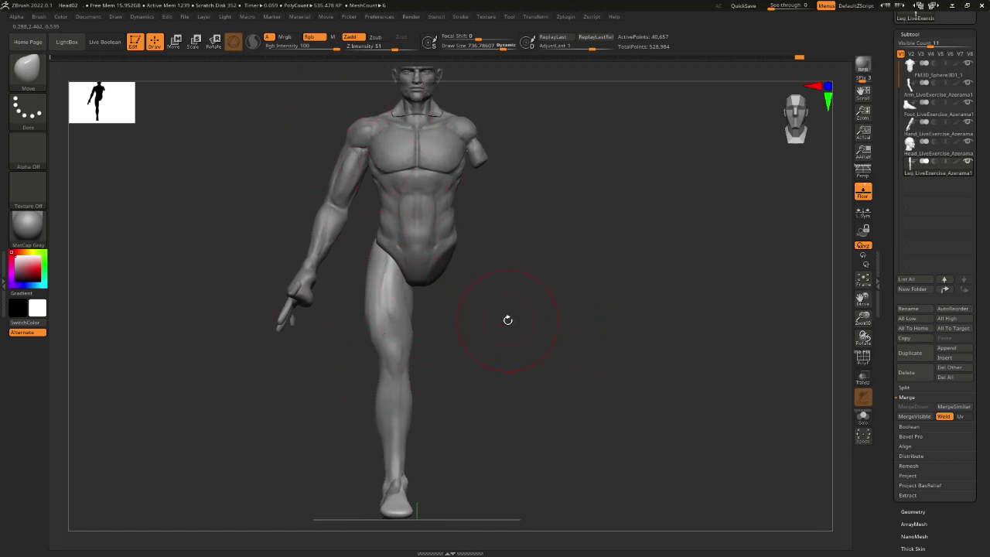
left_click(864, 415)
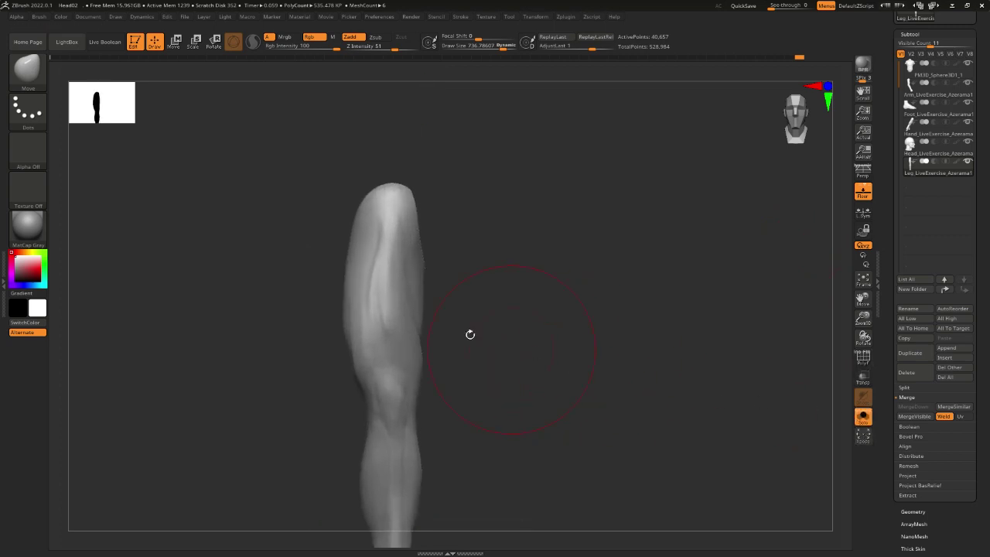
key("space")
left_click_drag(410, 293, 374, 282)
key("b")
key("c")
key("b")
key("space")
left_click_drag(376, 233, 392, 316)
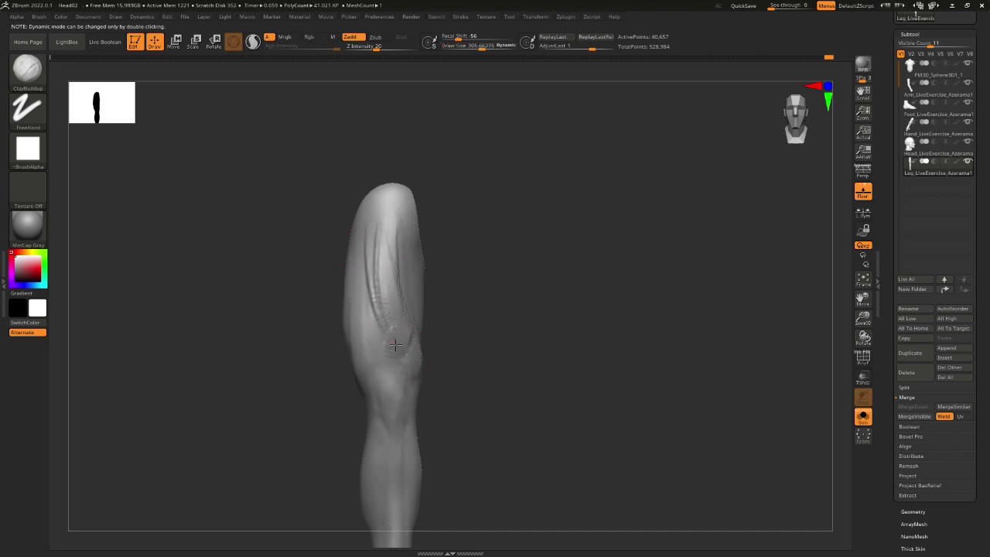
left_click_drag(431, 298, 386, 353)
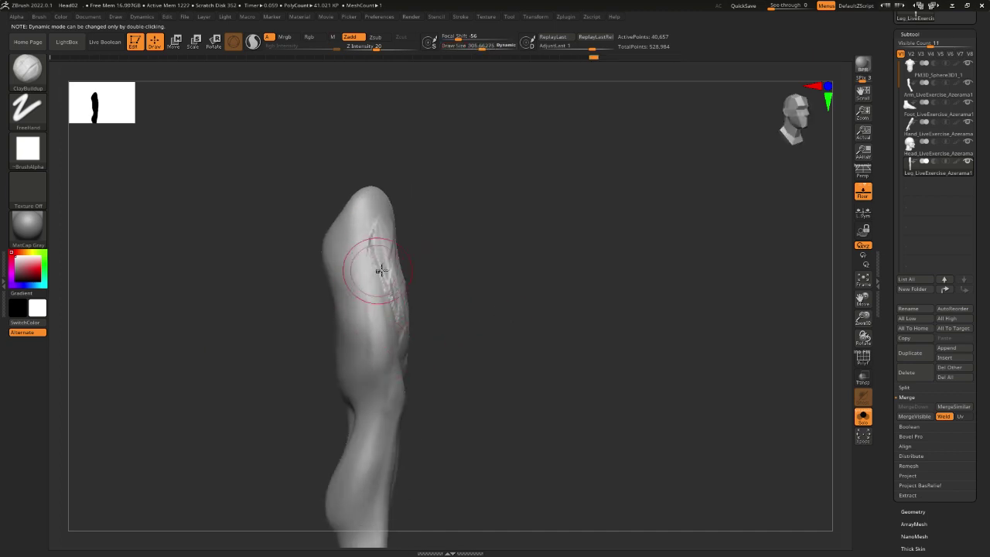
left_click_drag(770, 390, 747, 380)
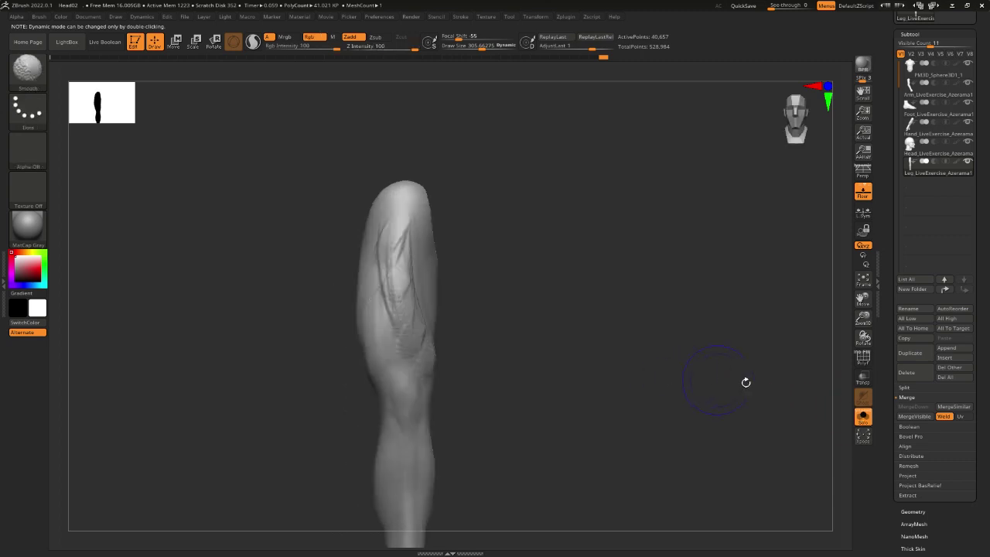
Show all subtools again and smooth the built-up muscle forms on the front of the thigh
left_click(863, 416)
left_click_drag(670, 349, 645, 431, "alt")
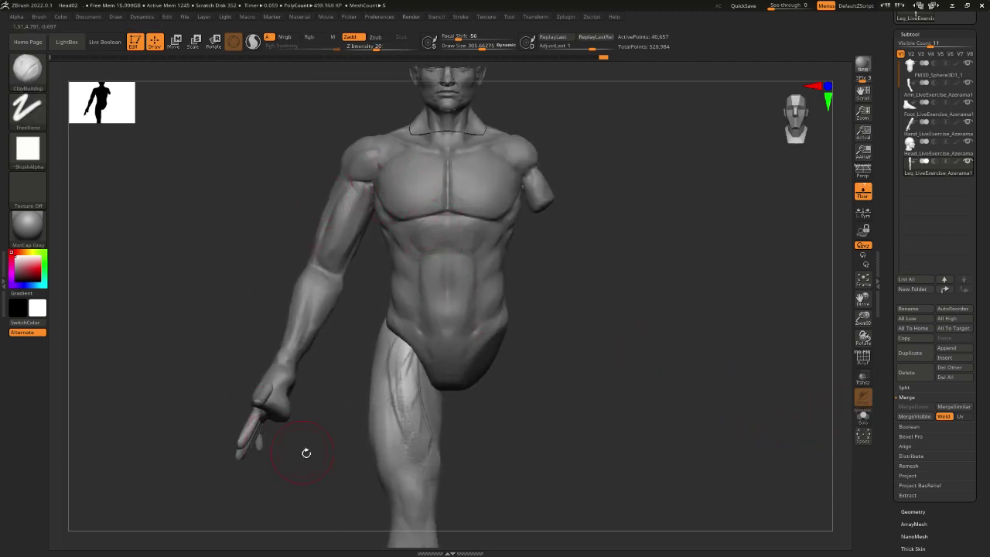
mouse_move(307, 452)
left_mouse_down()
mouse_move(426, 431)
mouse_move(602, 364)
mouse_move(619, 335)
mouse_move(606, 354)
mouse_move(513, 374)
mouse_move(526, 394)
mouse_move(398, 276)
left_mouse_up()
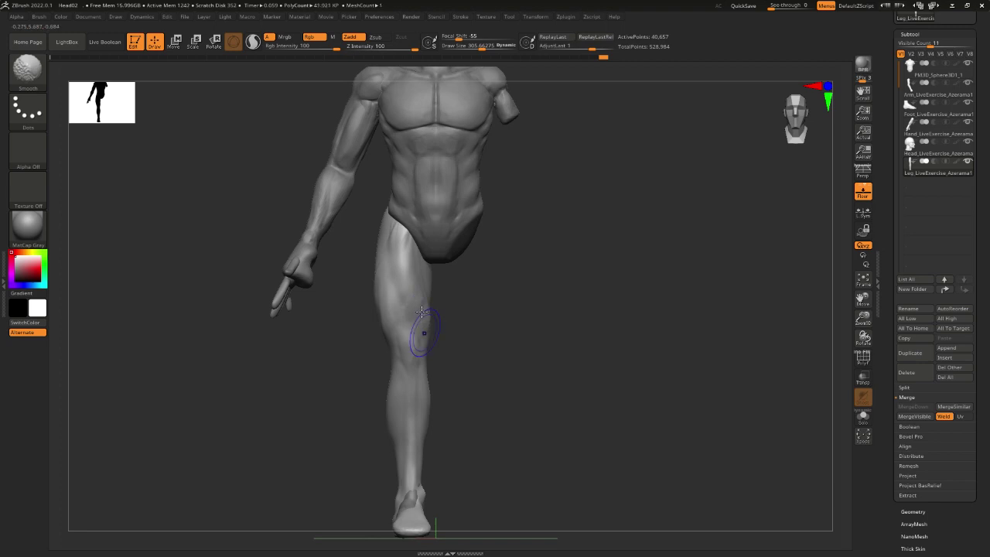
left_click_drag(539, 431, 530, 409, "alt")
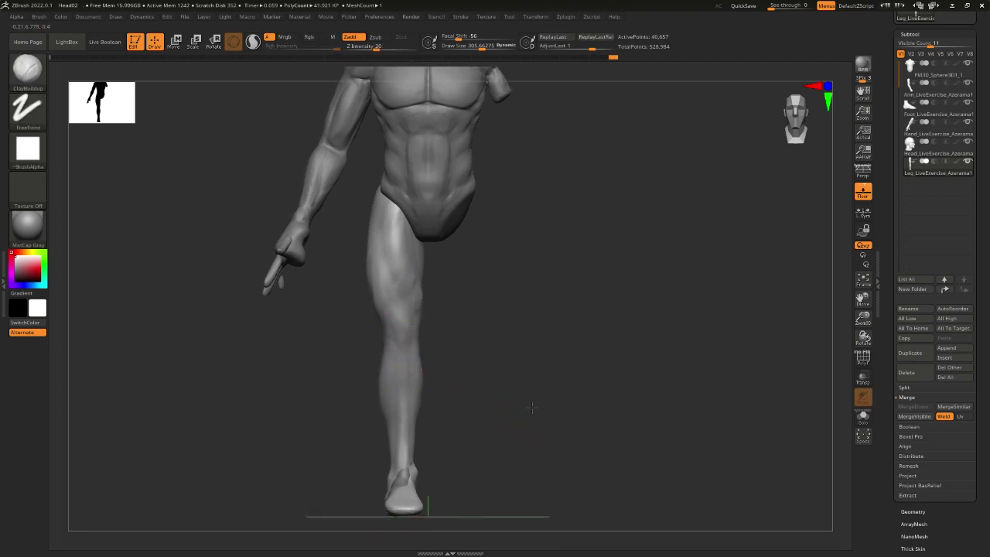
Reshape the leg in side view with the Move brush, setting the draw size to about 789
left_click_drag(440, 436, 513, 436)
left_click_drag(577, 456, 549, 445, "alt")
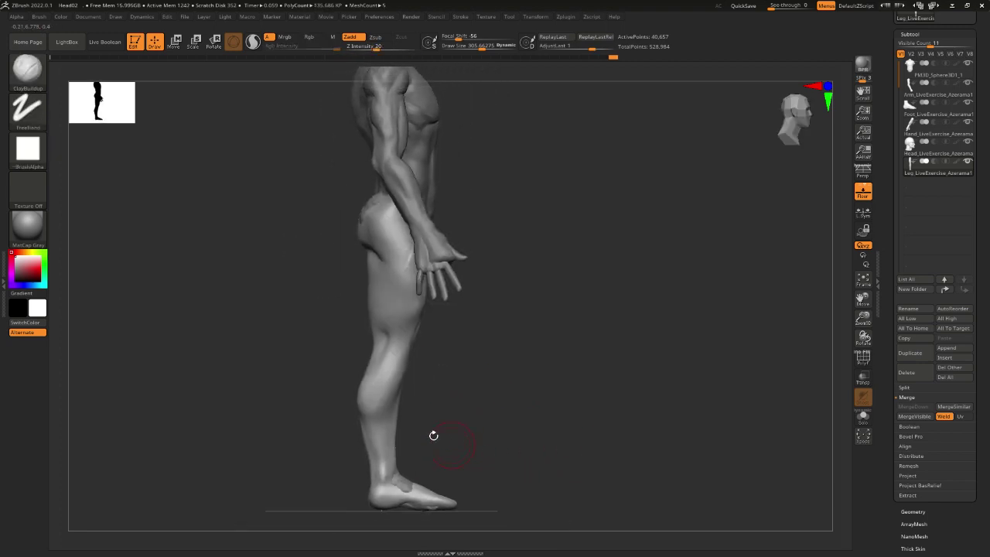
key("b")
key("m")
key("v")
key("space")
mouse_move(370, 383)
left_mouse_down()
mouse_move(384, 382)
mouse_move(375, 384)
left_mouse_up()
key("space")
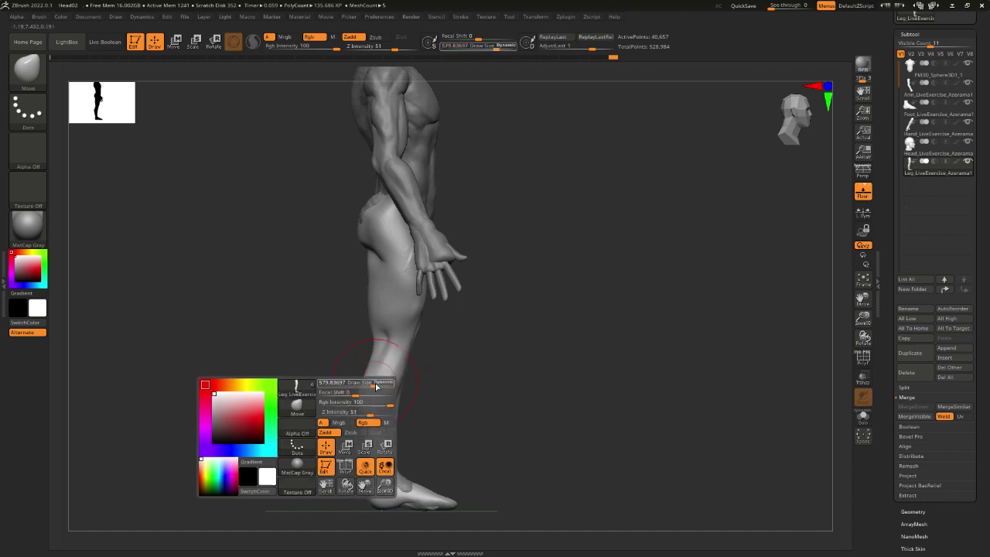
left_click(384, 383)
left_click_drag(492, 384, 422, 393)
left_click_drag(587, 421, 532, 329, "alt")
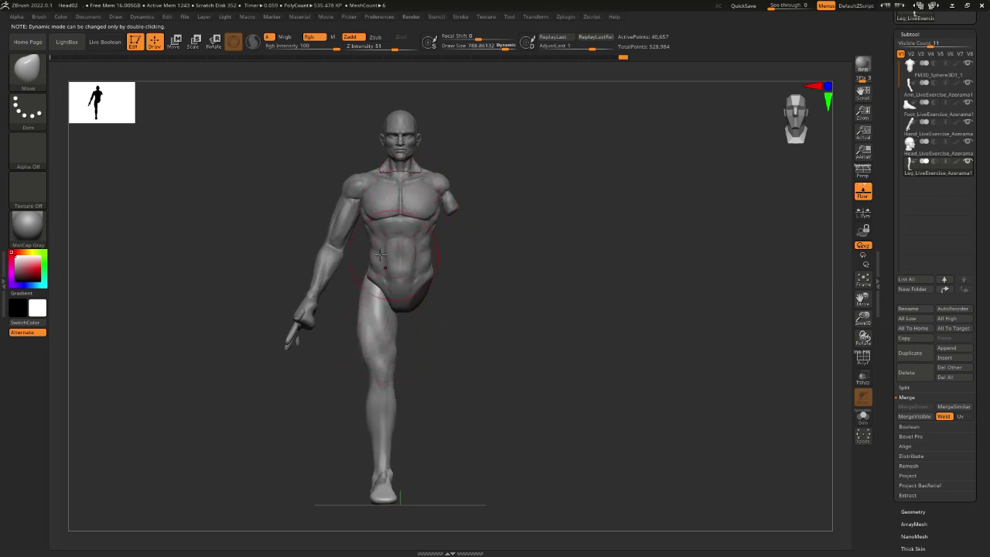
Examine the head, neck and full figure from the front, and check the screen shared in the Discord voice channel
left_click_drag(495, 173, 534, 207, "alt")
left_click_drag(490, 121, 594, 495, "alt")
left_click_drag(471, 231, 437, 263)
key("shift")
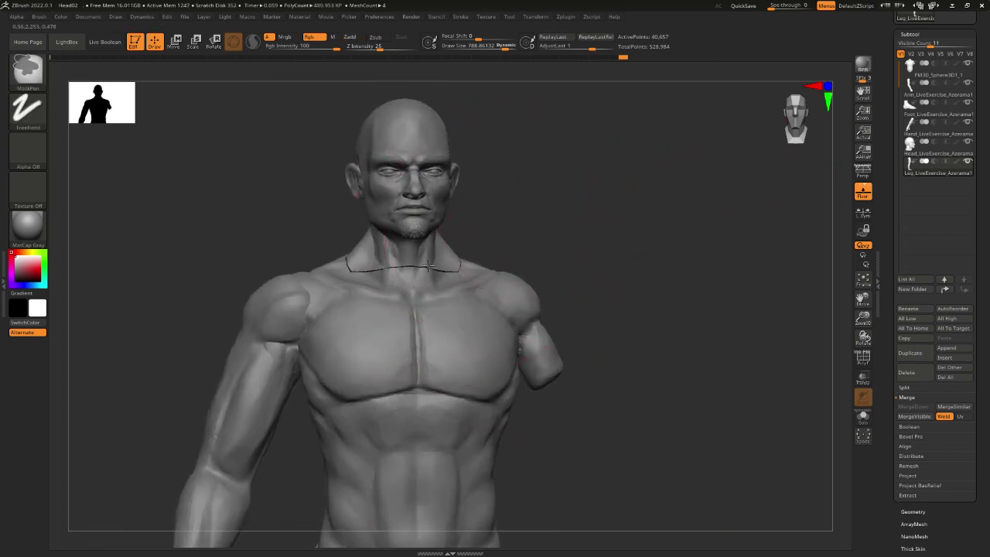
left_click_drag(477, 230, 377, 260, "alt")
left_click_drag(684, 425, 760, 146, "alt")
left_click_drag(634, 379, 484, 361, "alt")
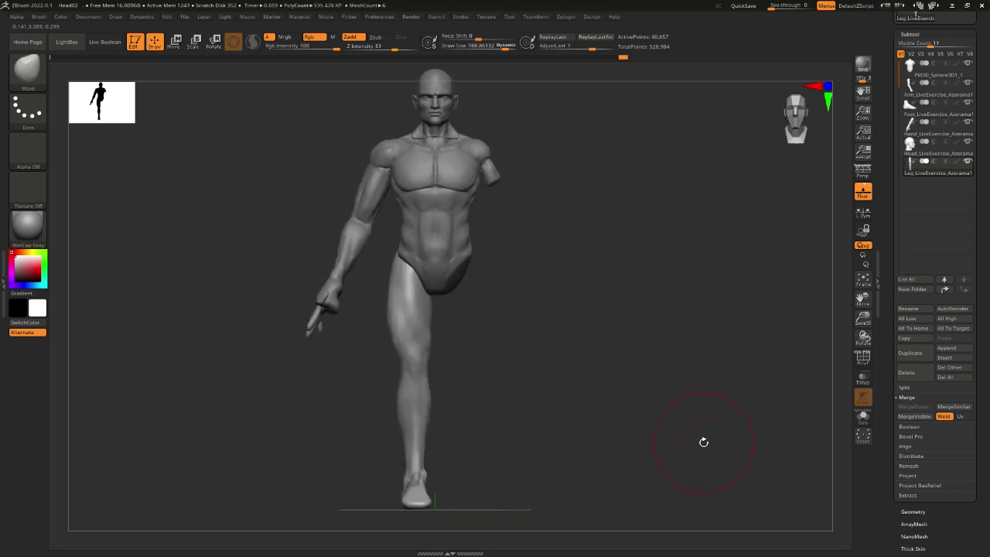
key("alt+Tab")
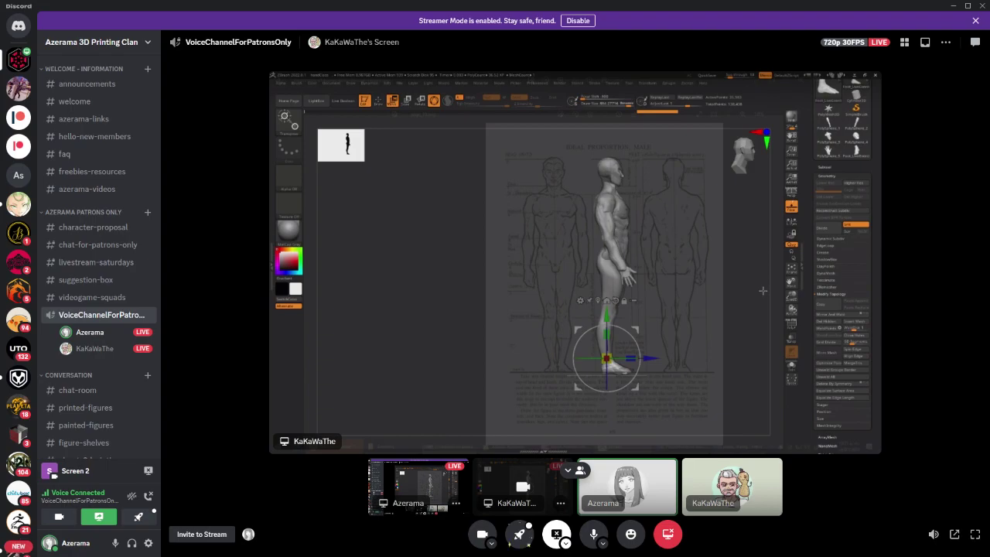
key("alt+Tab")
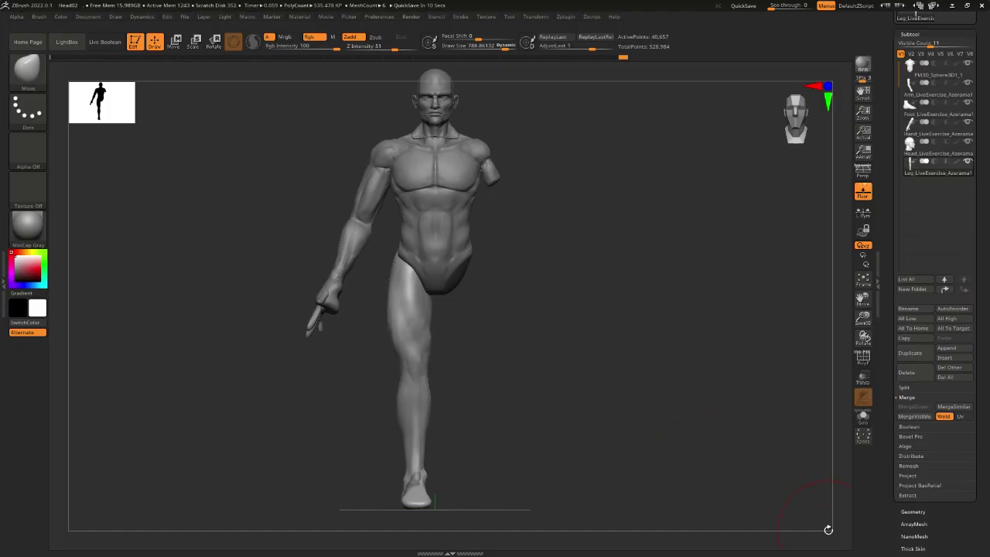
Reduce the draw size to about 322 and remesh the leg subtool with DynaMesh
right_click(536, 356)
right_click_drag(568, 349, 628, 287, "alt")
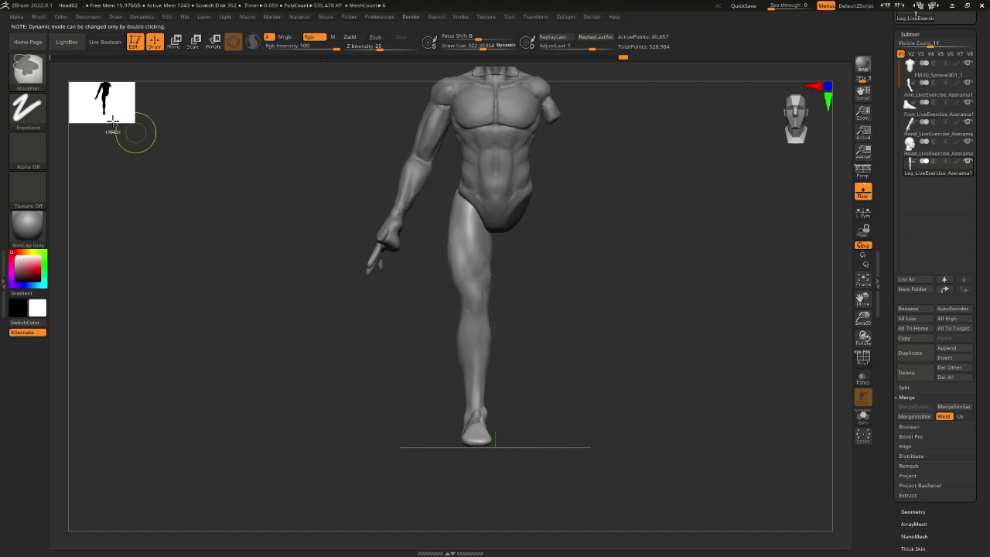
left_click_drag(554, 313, 577, 546, "ctrl")
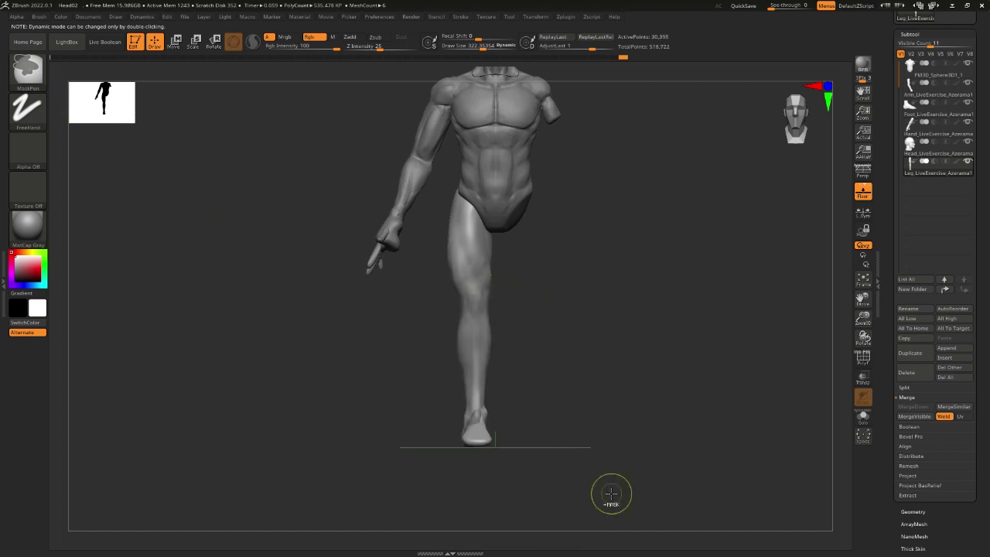
Mask the leg below the knee and unmask a rounded area over the kneecap with a draw size of about 151
left_click_drag(586, 296, 341, 475, "ctrl")
left_click_drag(509, 352, 346, 467, "ctrl")
mouse_move(552, 317)
left_mouse_down("alt")
mouse_move(604, 414)
mouse_move(613, 321)
left_mouse_up("alt")
left_click(484, 307, "ctrl")
key("space")
left_click_drag(486, 299, 460, 300)
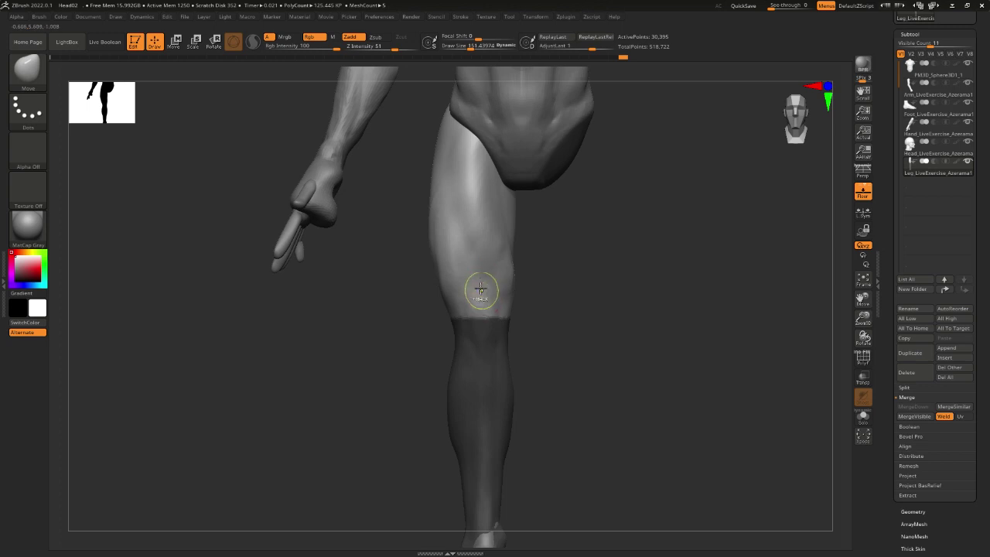
key("ctrl")
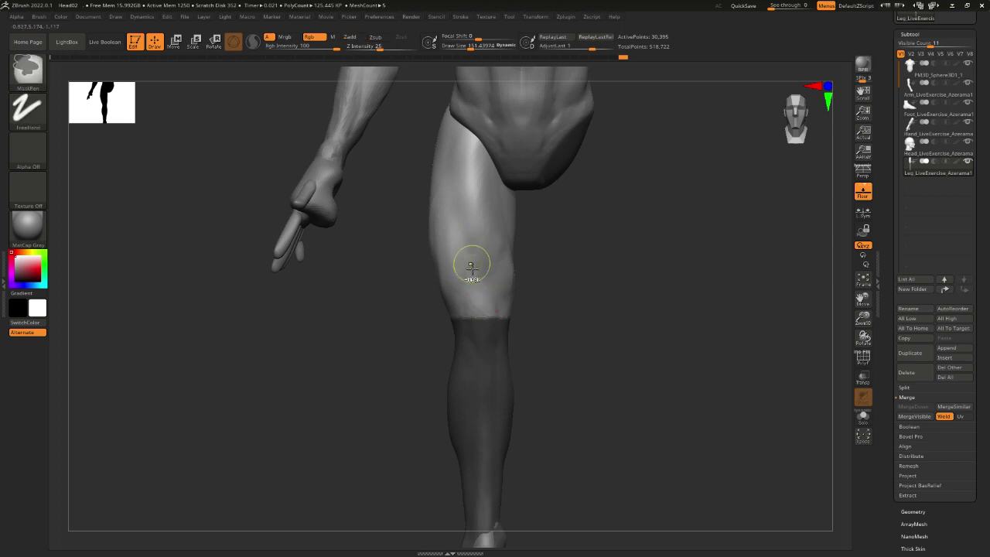
left_click(482, 306, "ctrl")
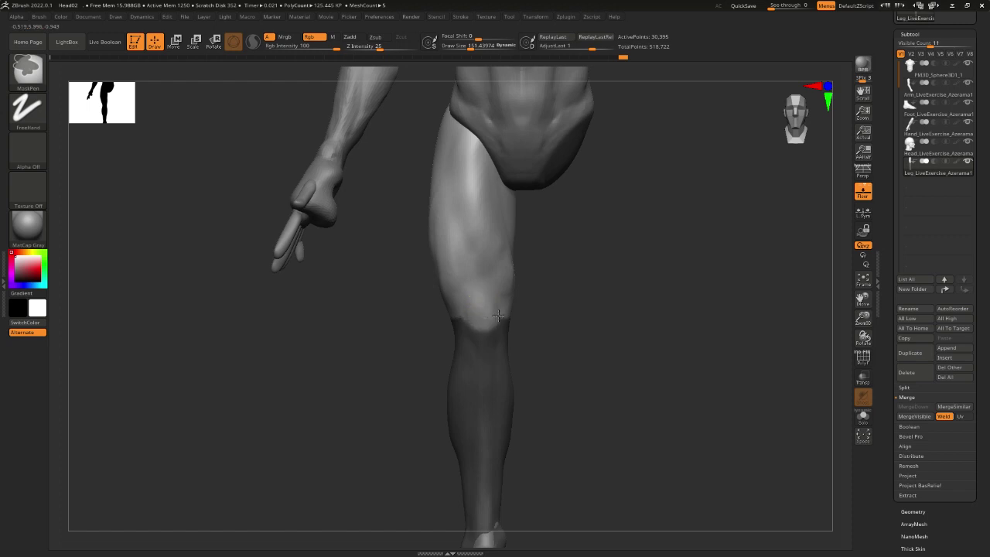
mouse_move(482, 314)
left_mouse_down("ctrl+alt")
mouse_move(481, 336)
mouse_move(503, 322)
left_mouse_up("ctrl+alt")
Refine the mask edge around the back and side of the knee with the mask brush
mouse_move(591, 335)
left_mouse_down()
mouse_move(495, 336)
mouse_move(528, 311)
left_mouse_up()
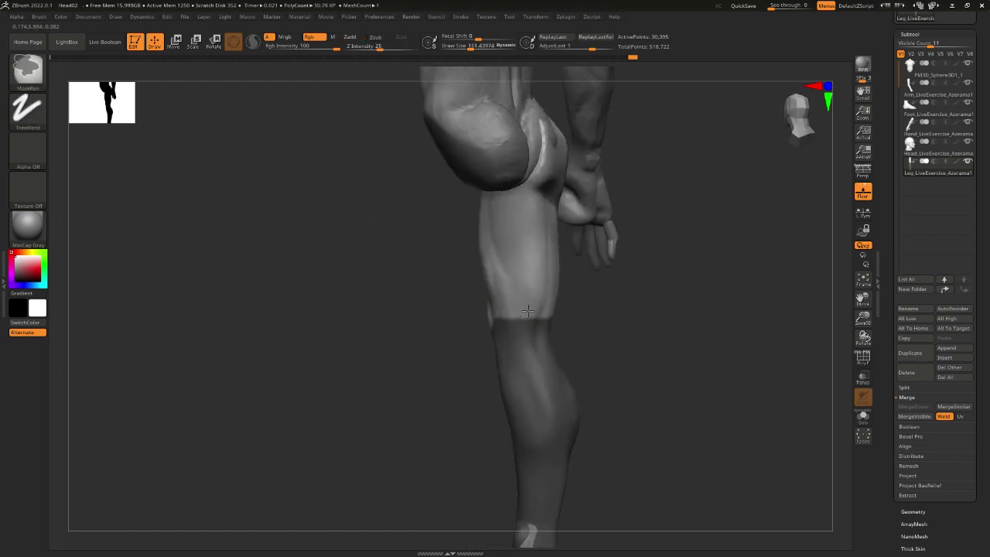
right_click_drag(570, 305, 535, 307)
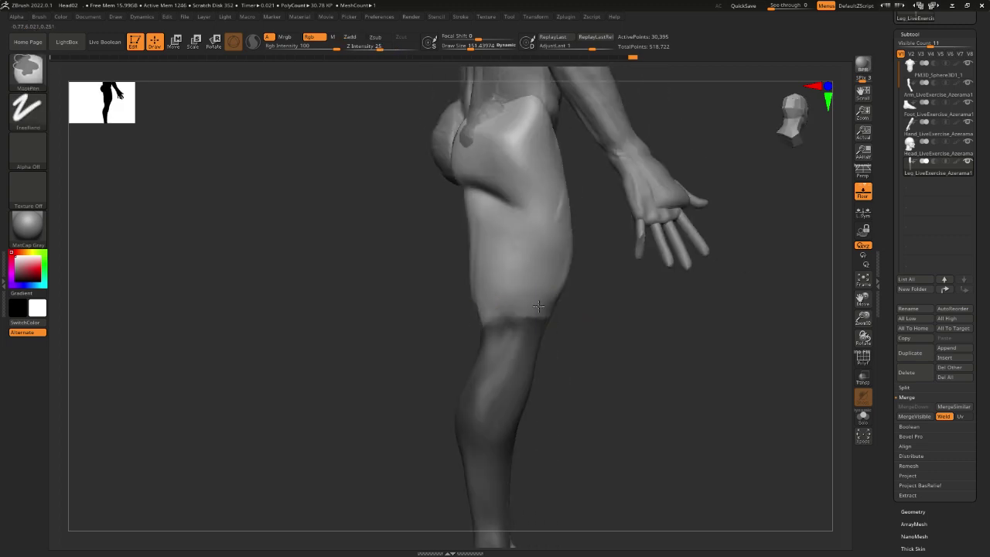
left_click_drag(538, 307, 537, 319, "ctrl+alt")
left_click_drag(592, 324, 541, 316)
Reduce the draw size to about 86 and unmask two round spots and a curved stroke on the masked lower leg
mouse_move(588, 358)
left_mouse_down("alt")
mouse_move(578, 282)
mouse_move(551, 286)
mouse_move(561, 281)
left_mouse_up("alt")
key("space")
left_click(481, 284)
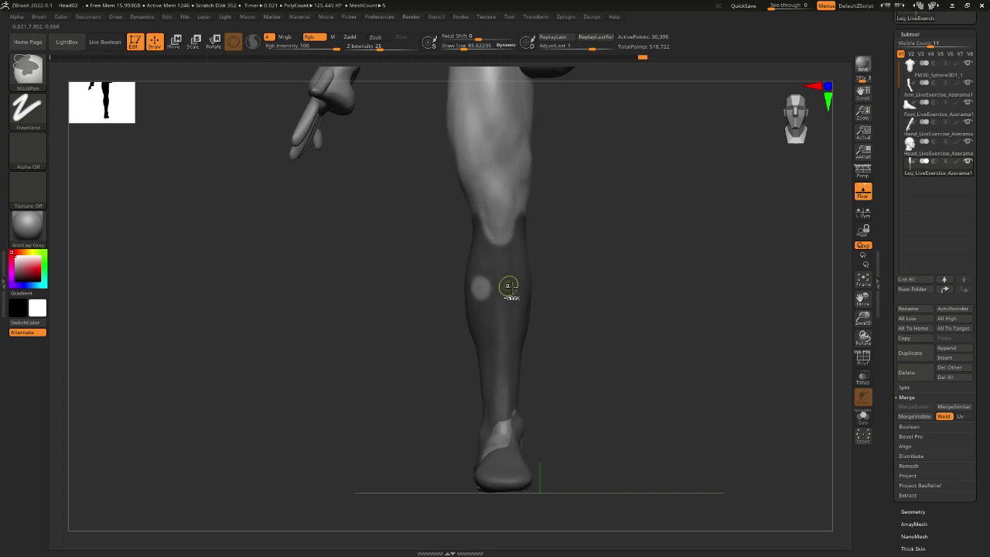
left_click_drag(485, 332, 516, 325, "ctrl+alt")
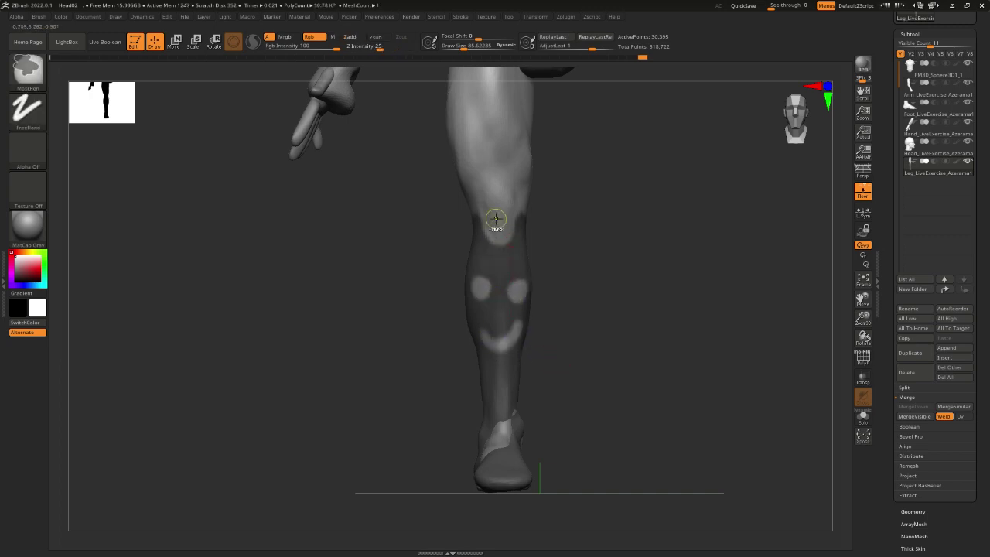
left_click_drag(636, 233, 431, 245)
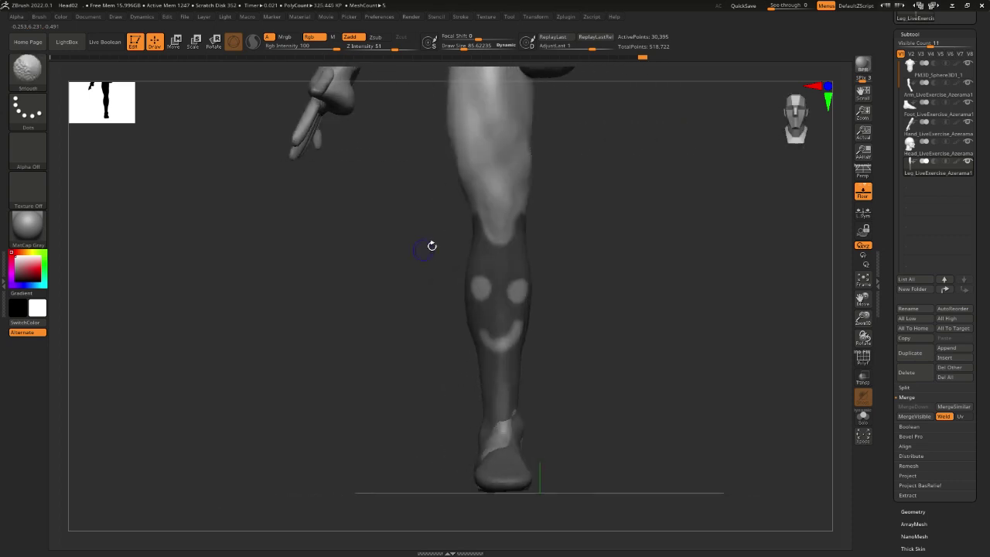
Mask over the spots and curve on the lower leg and touch up the mask edge at the kneecap
left_click(499, 263, "ctrl")
mouse_move(497, 268)
left_mouse_down("ctrl+alt")
mouse_move(475, 277)
mouse_move(515, 324)
mouse_move(507, 342)
mouse_move(485, 315)
left_mouse_up("ctrl+alt")
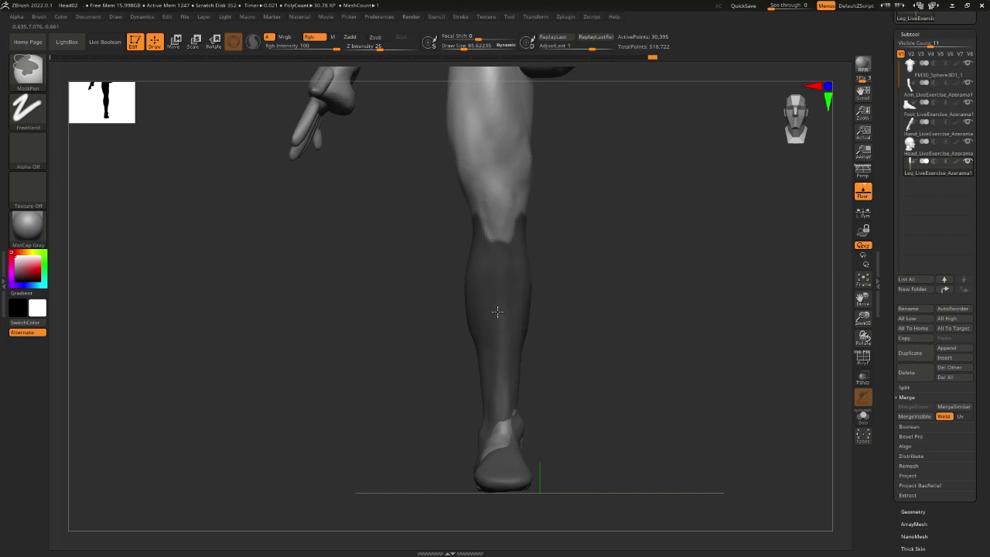
mouse_move(493, 240)
left_mouse_down("ctrl+alt")
mouse_move(519, 220)
mouse_move(561, 230)
left_mouse_up("ctrl+alt")
Undo the last change and clear the mask from the leg
left_click_drag(636, 272, 666, 275)
mouse_move(666, 276)
left_mouse_down("ctrl")
mouse_move(681, 321)
mouse_move(643, 333)
left_mouse_up("ctrl")
key("ctrl+z")
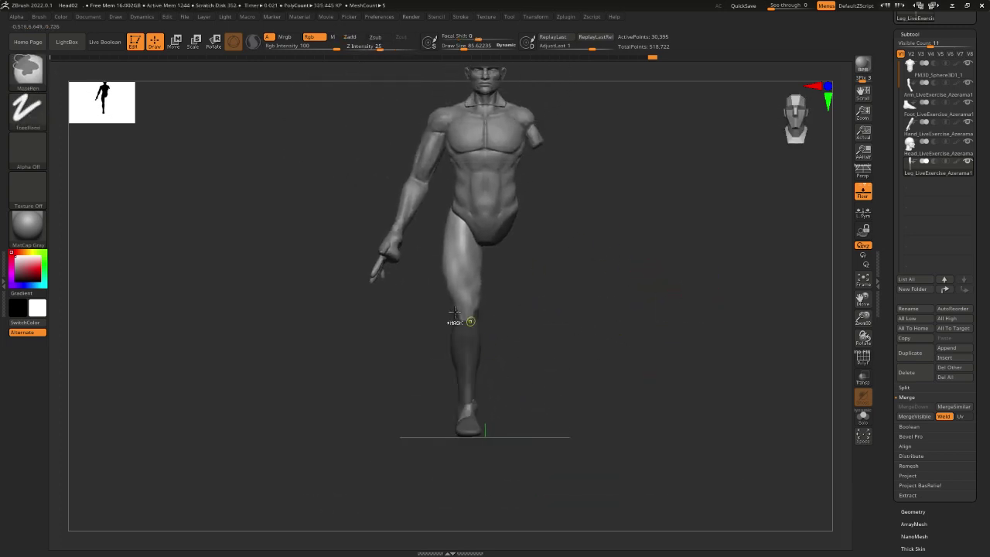
left_click_drag(699, 254, 632, 389, "ctrl")
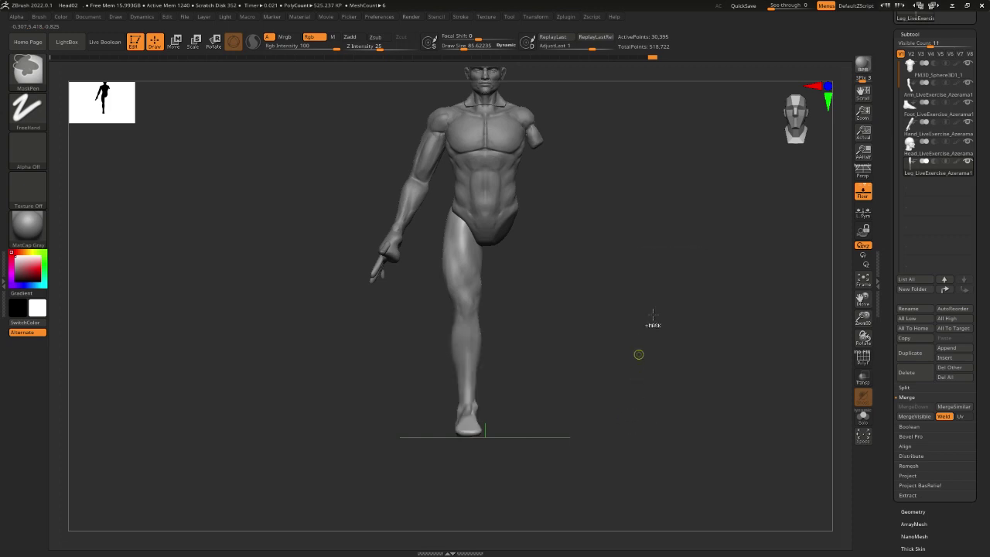
mouse_move(678, 321)
left_mouse_down("alt")
mouse_move(663, 353)
mouse_move(703, 355)
mouse_move(680, 340)
mouse_move(689, 348)
left_mouse_up("alt")
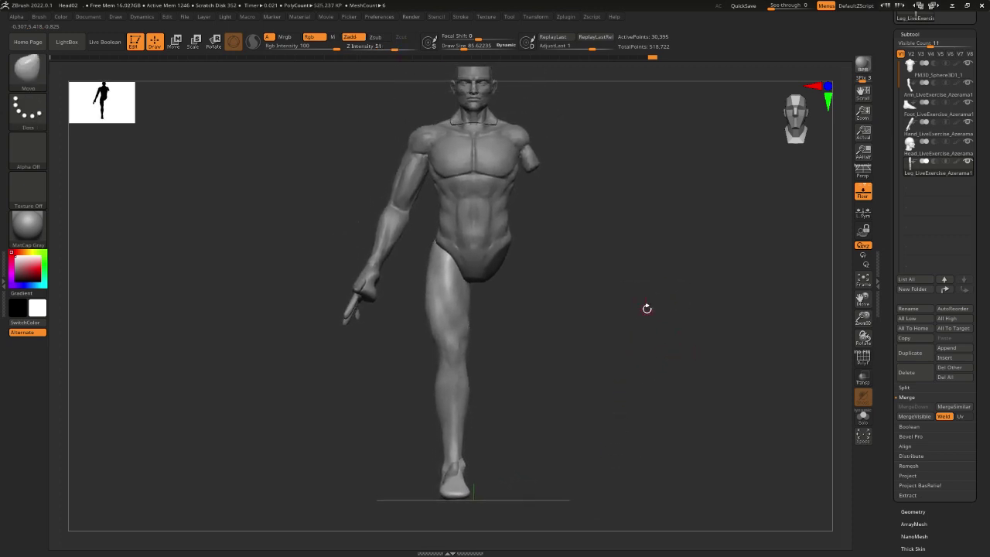